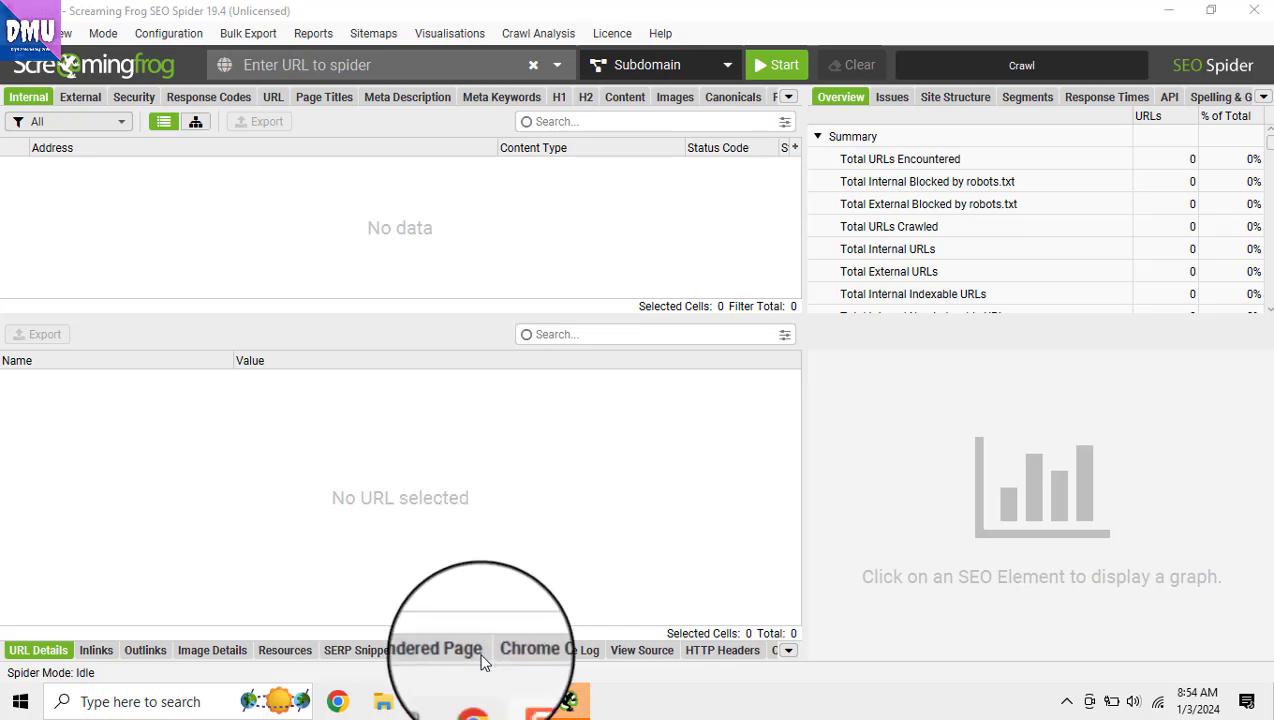
Switch to Chrome and review the edutarbiyah.com homepage and the site audit spreadsheet
{"action": "left_click", "coordinate": [477, 703]}
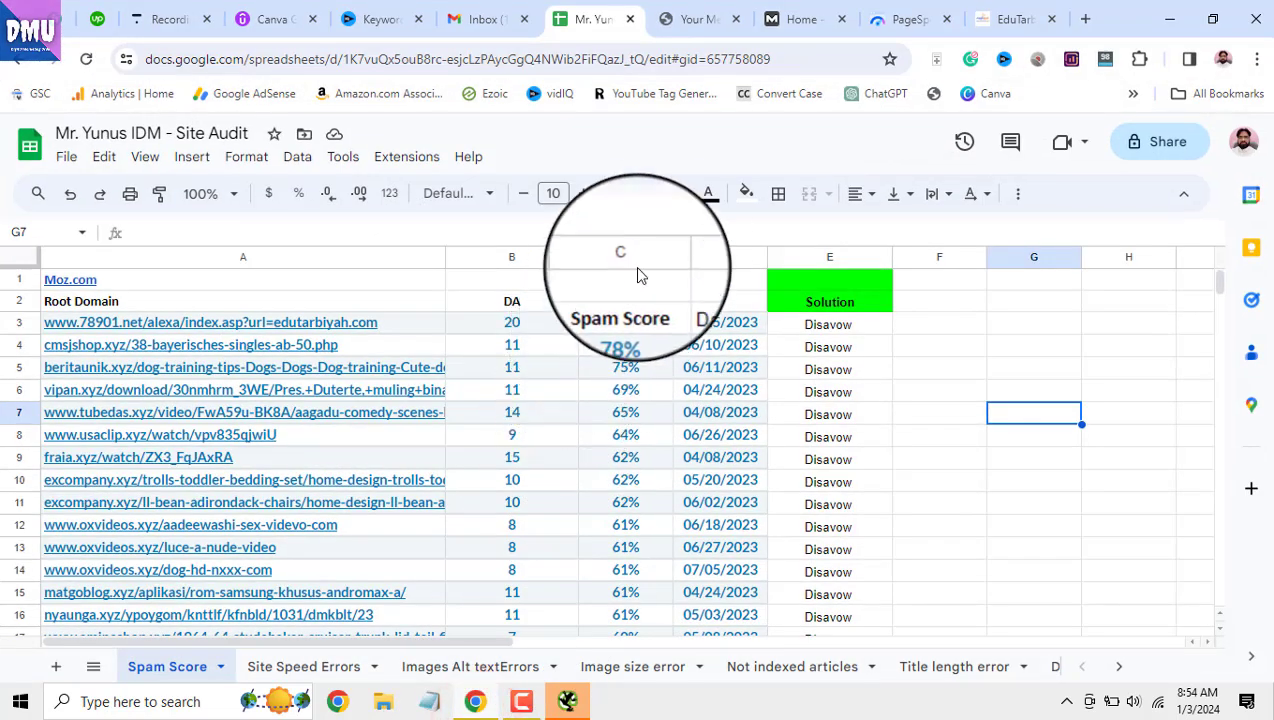
{"action": "left_click", "coordinate": [1010, 19]}
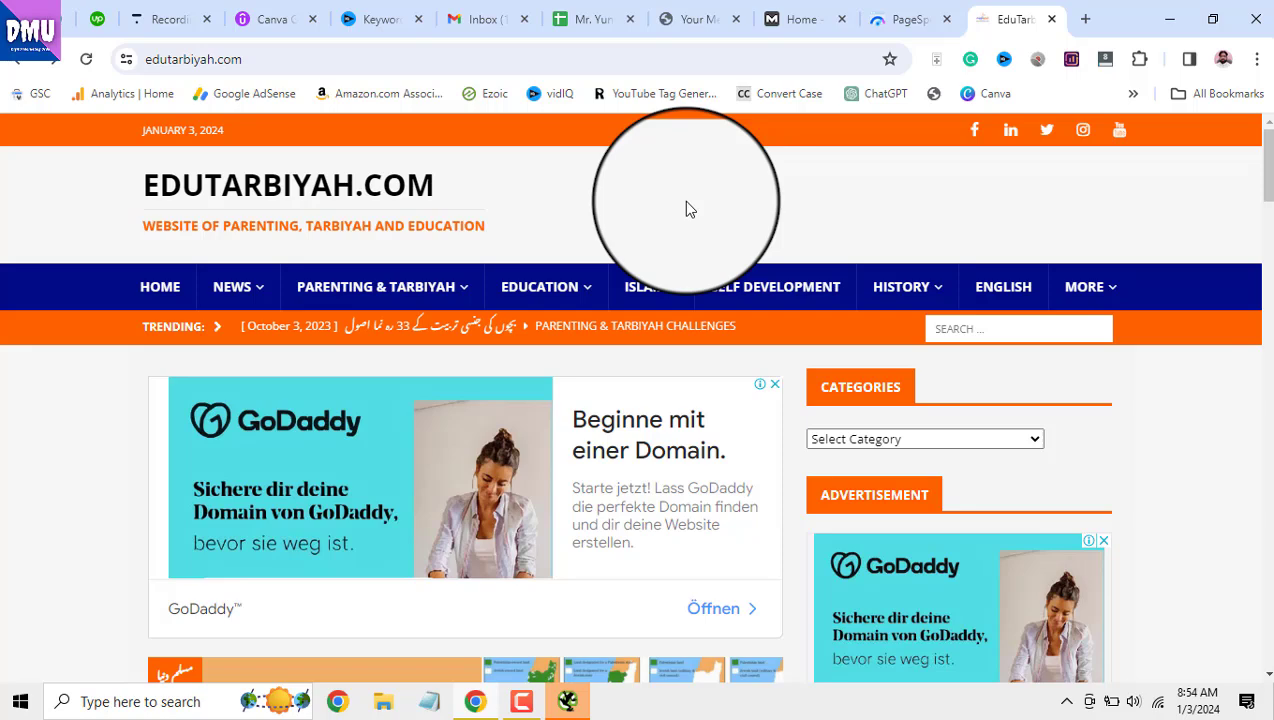
{"action": "left_click", "coordinate": [588, 22]}
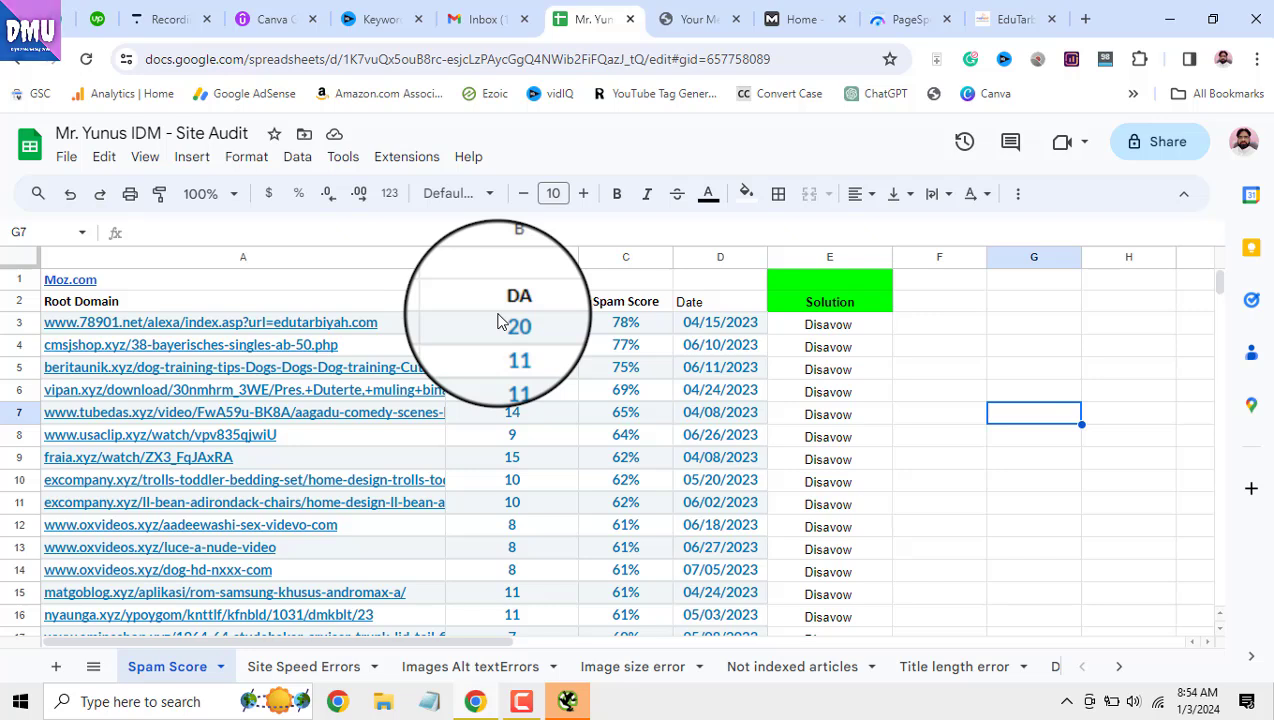
{"action": "left_click", "coordinate": [567, 703]}
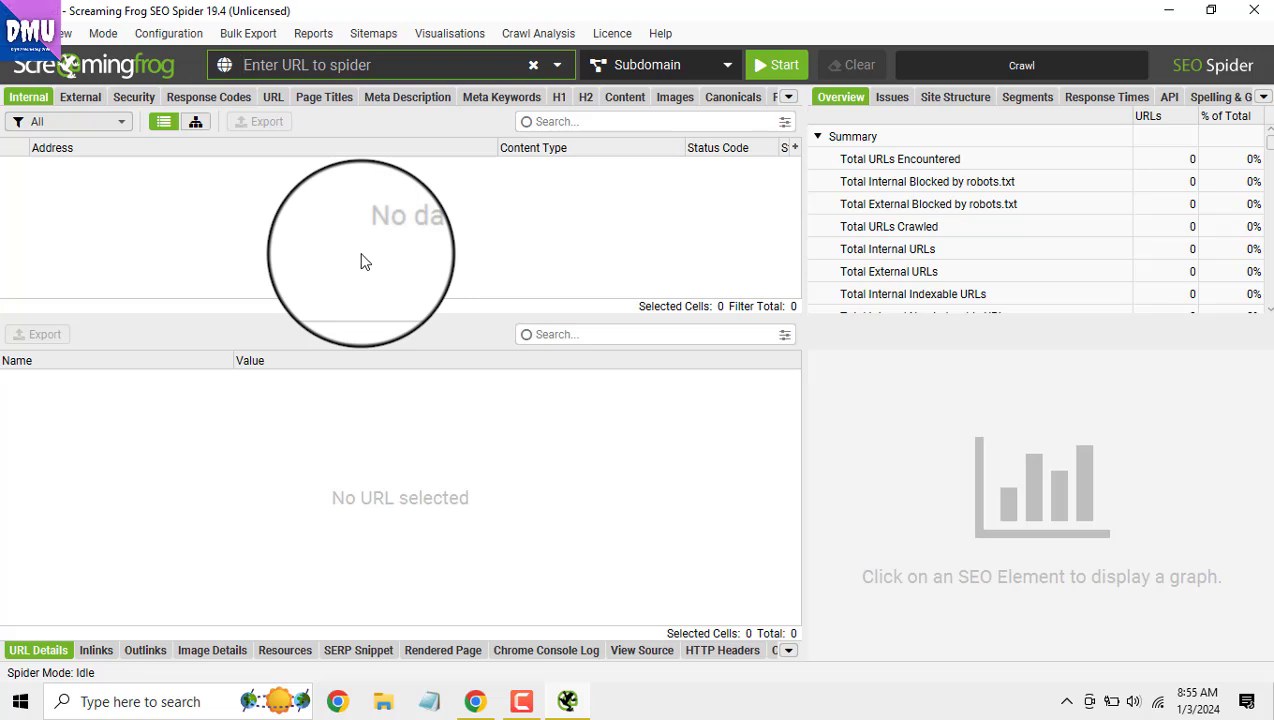
{"action": "left_click", "coordinate": [362, 65]}
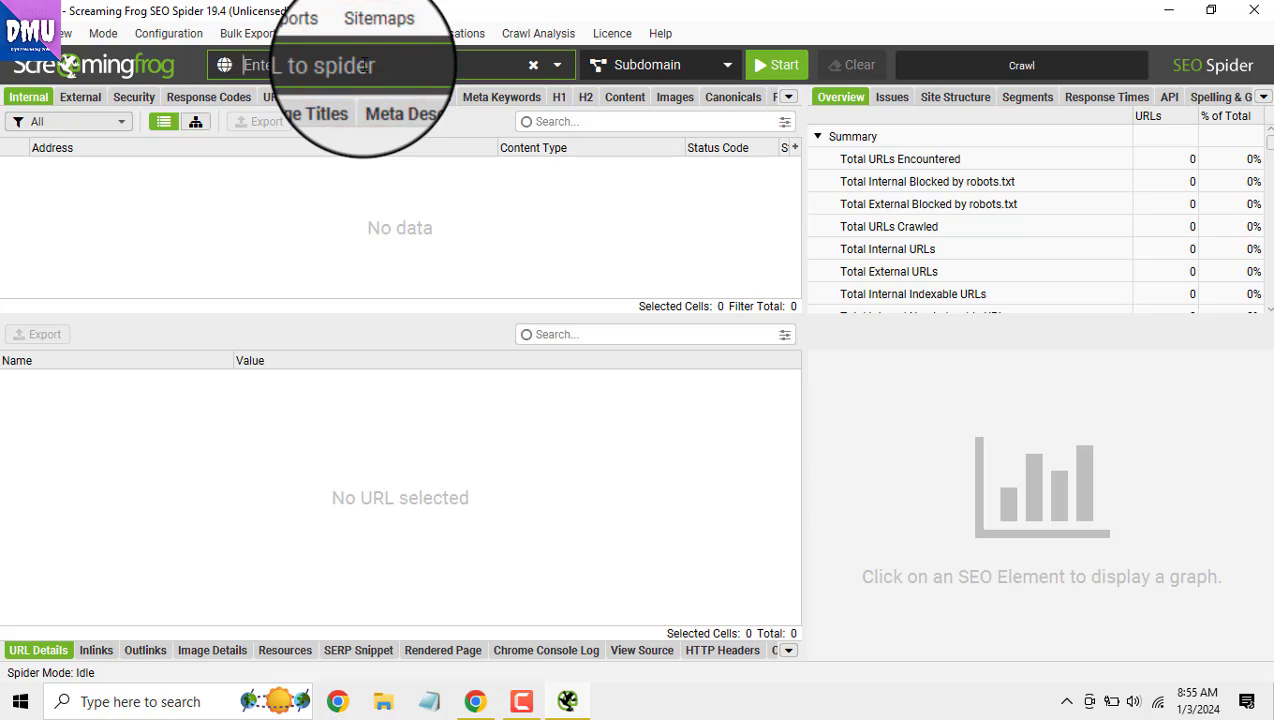
{"action": "key", "text": "ctrl+v"}
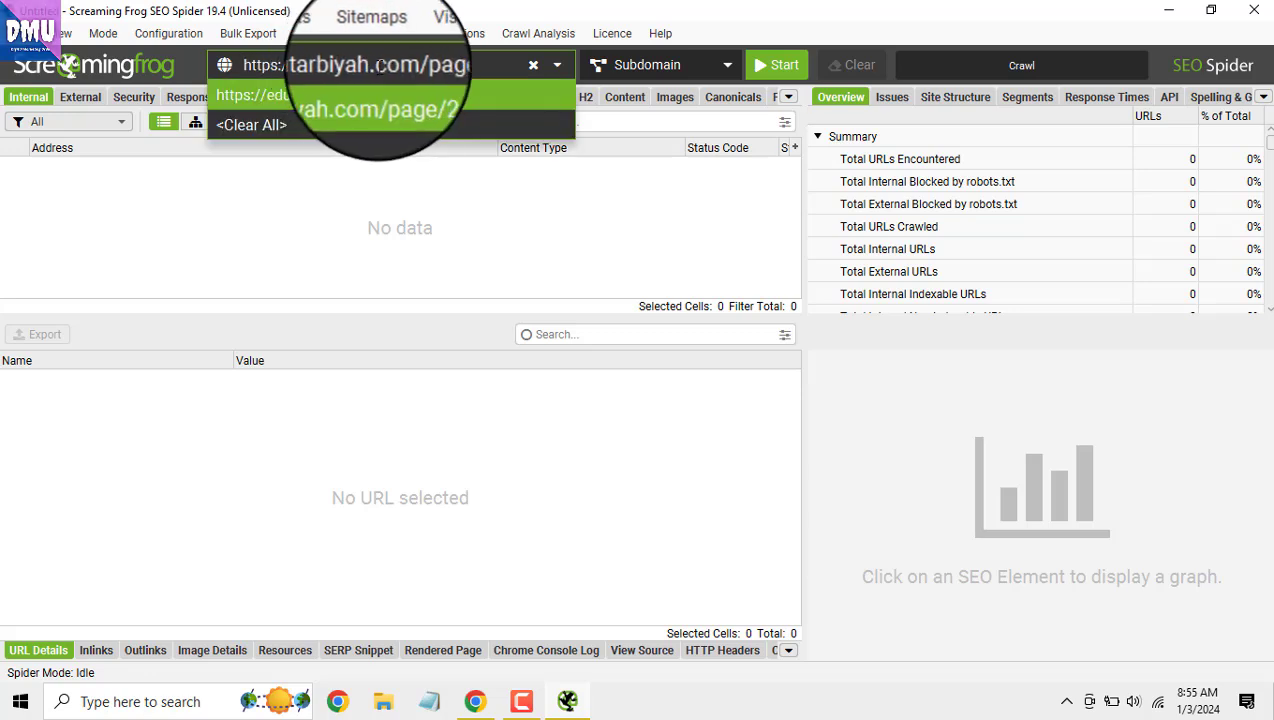
{"action": "left_click", "coordinate": [476, 65]}
{"action": "key", "text": "BackSpace"}
{"action": "key", "text": "BackSpace"}
{"action": "key", "text": "BackSpace"}
{"action": "key", "text": "BackSpace"}
{"action": "key", "text": "BackSpace"}
{"action": "key", "text": "BackSpace"}
{"action": "key", "text": "BackSpace"}
{"action": "key", "text": "BackSpace"}
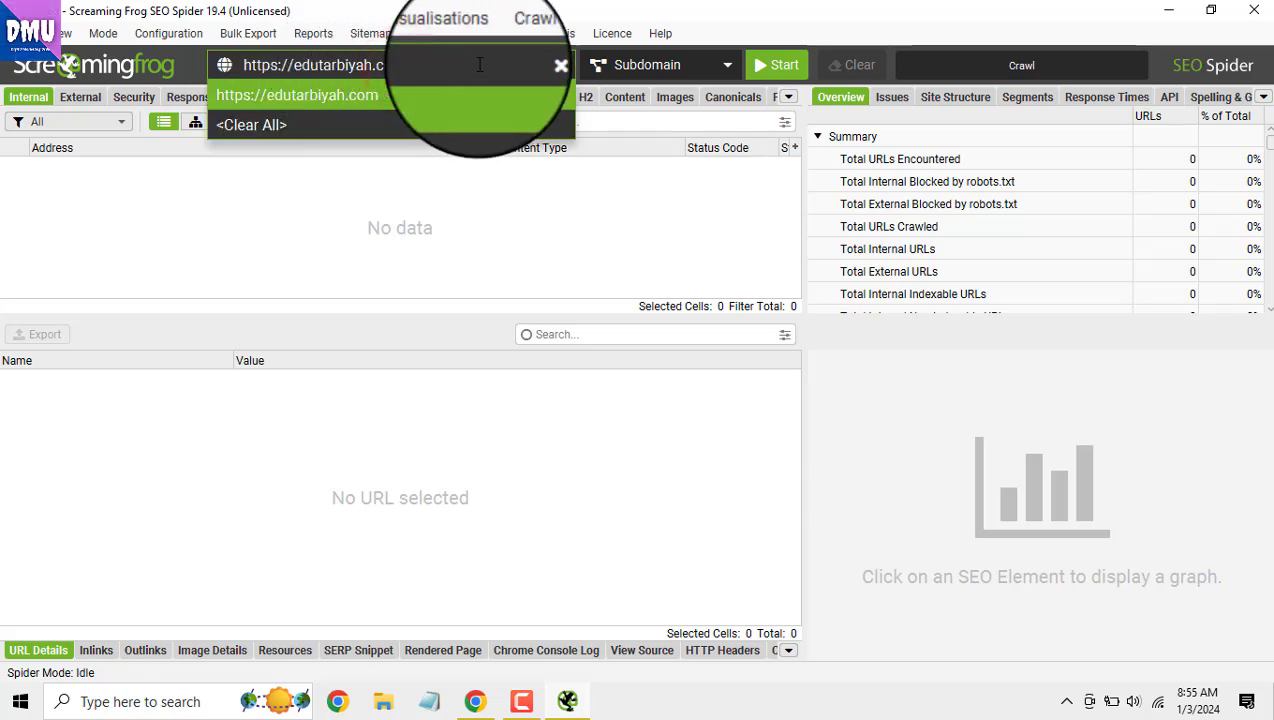
{"action": "key", "text": "Escape"}
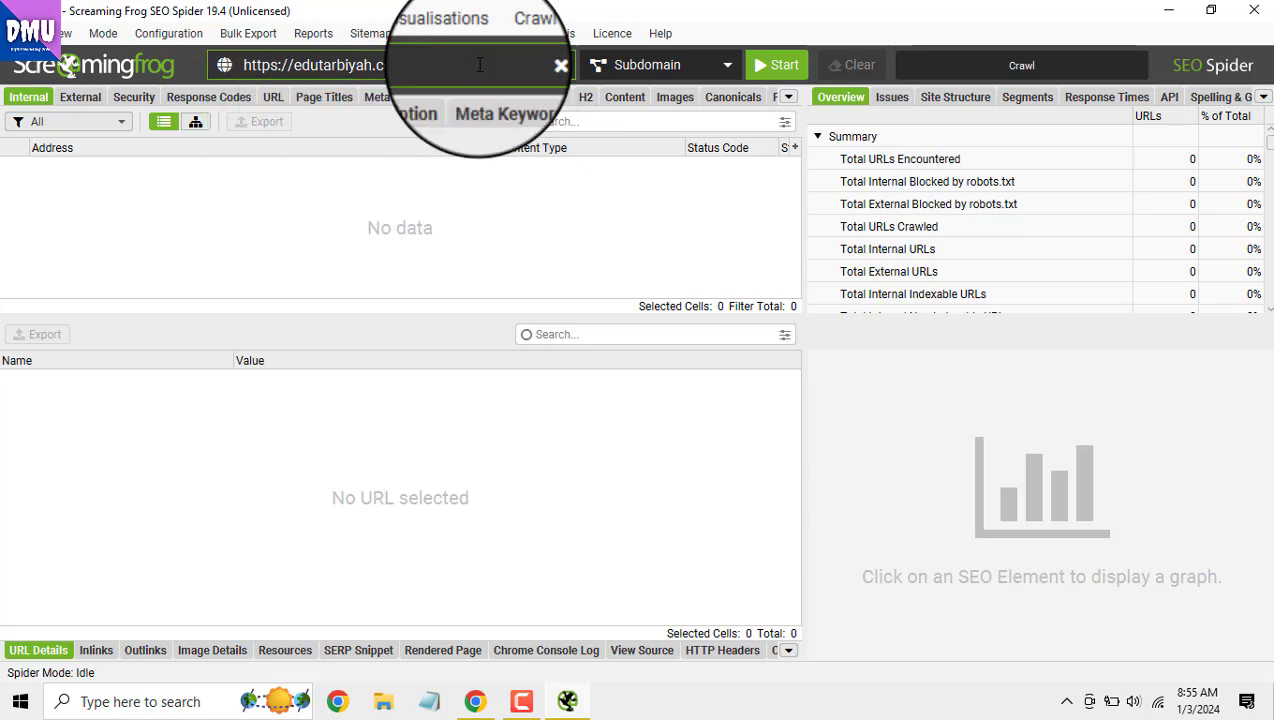
{"action": "left_click", "coordinate": [774, 66]}
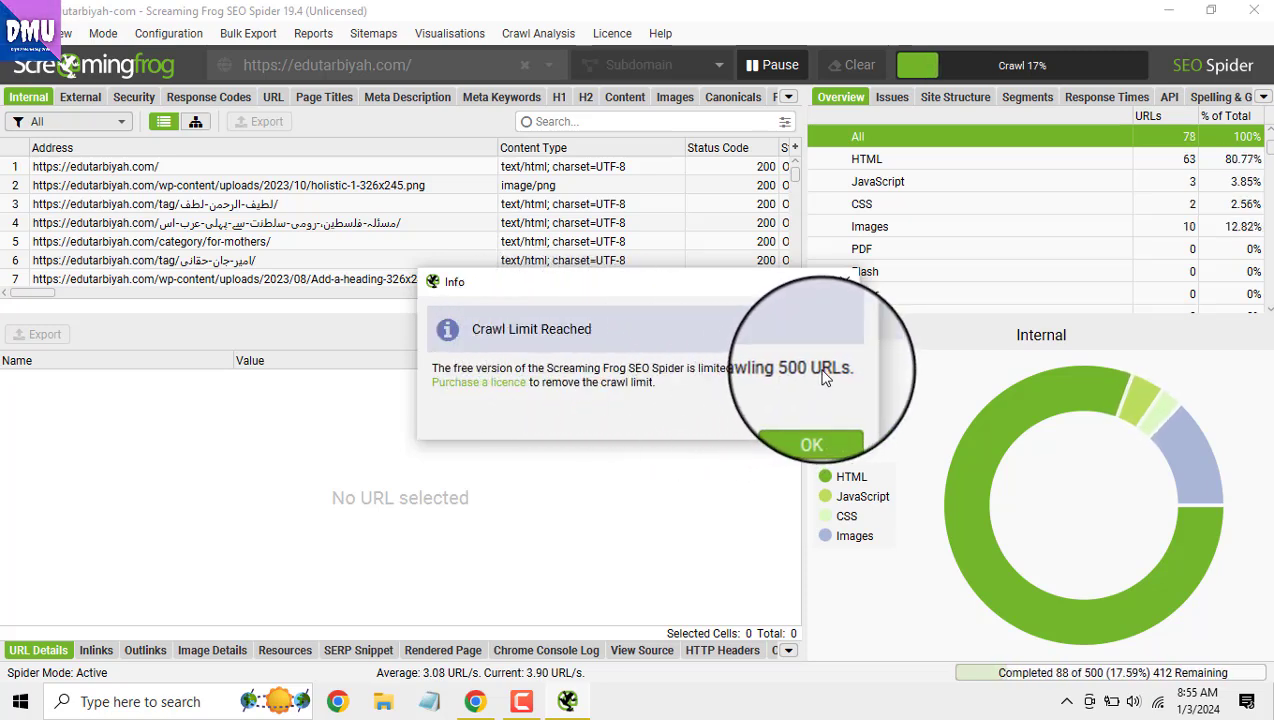
{"action": "left_click", "coordinate": [826, 428]}
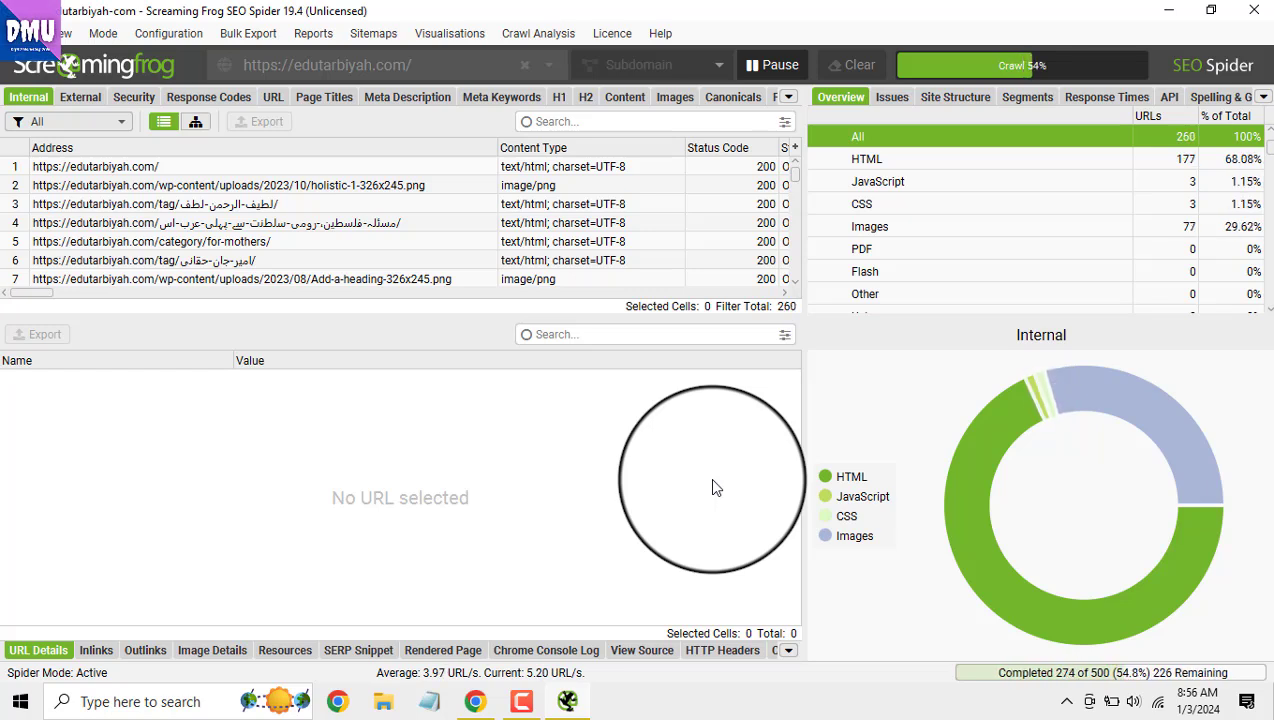
Minimize the crawler and create a blank Google Sheets spreadsheet through sheet.new in a separate Chrome tab
{"action": "left_click", "coordinate": [1169, 10]}
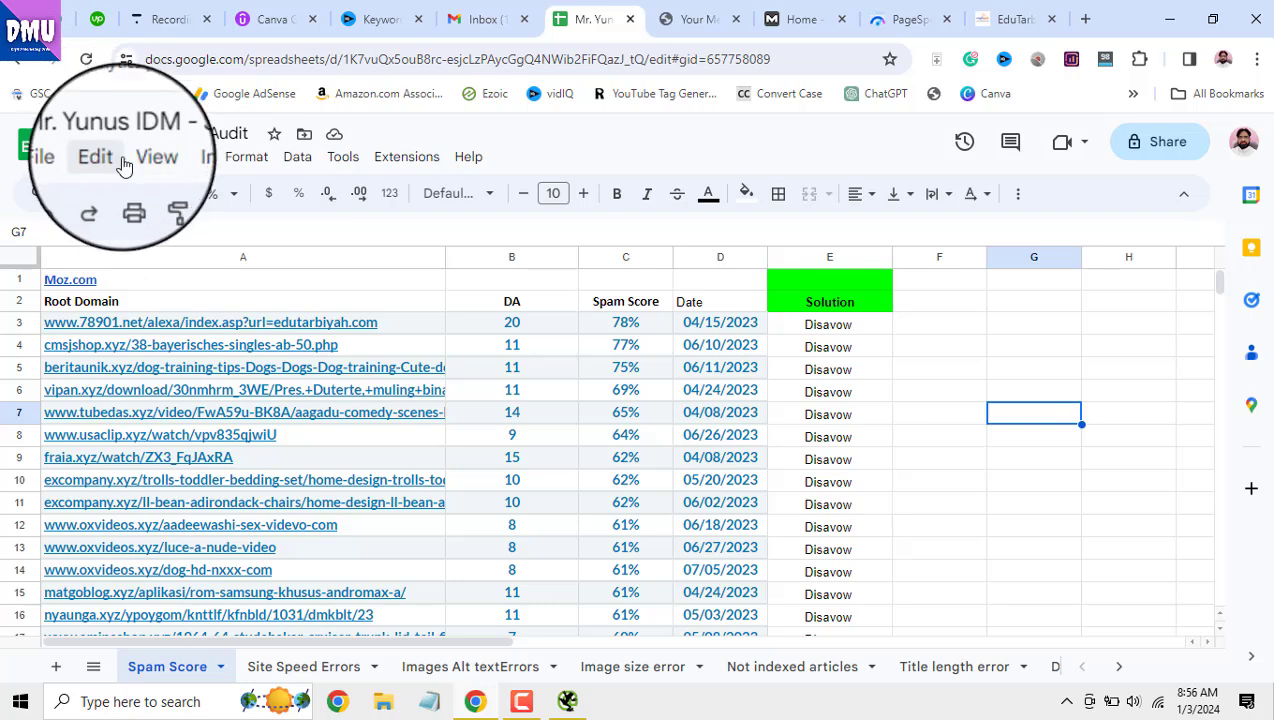
{"action": "left_click", "coordinate": [1088, 15]}
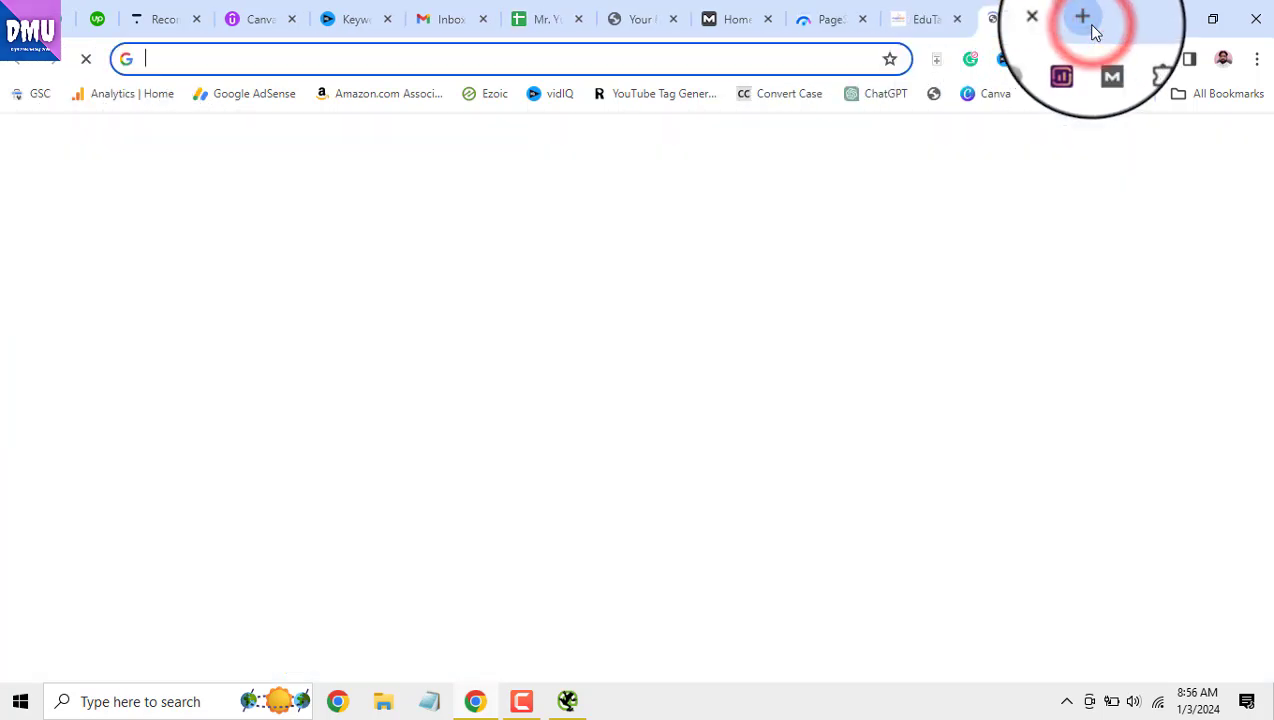
{"action": "type", "text": "s"}
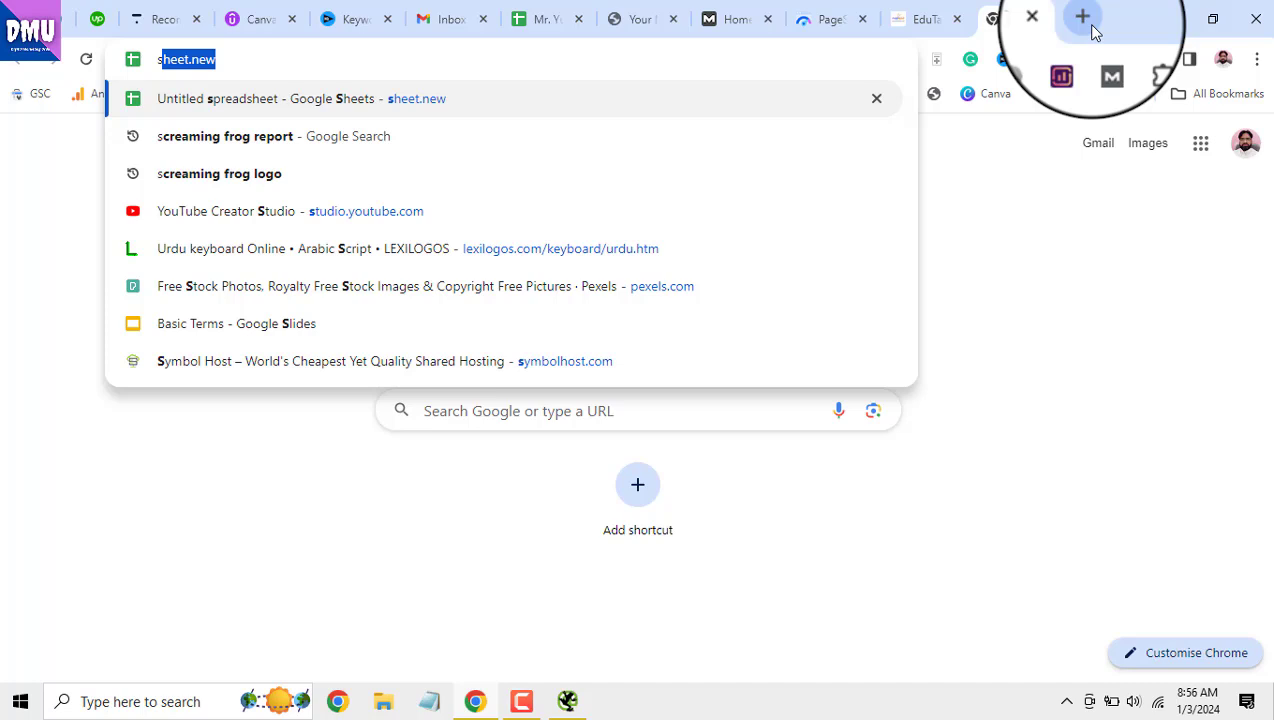
{"action": "key", "text": "Return"}
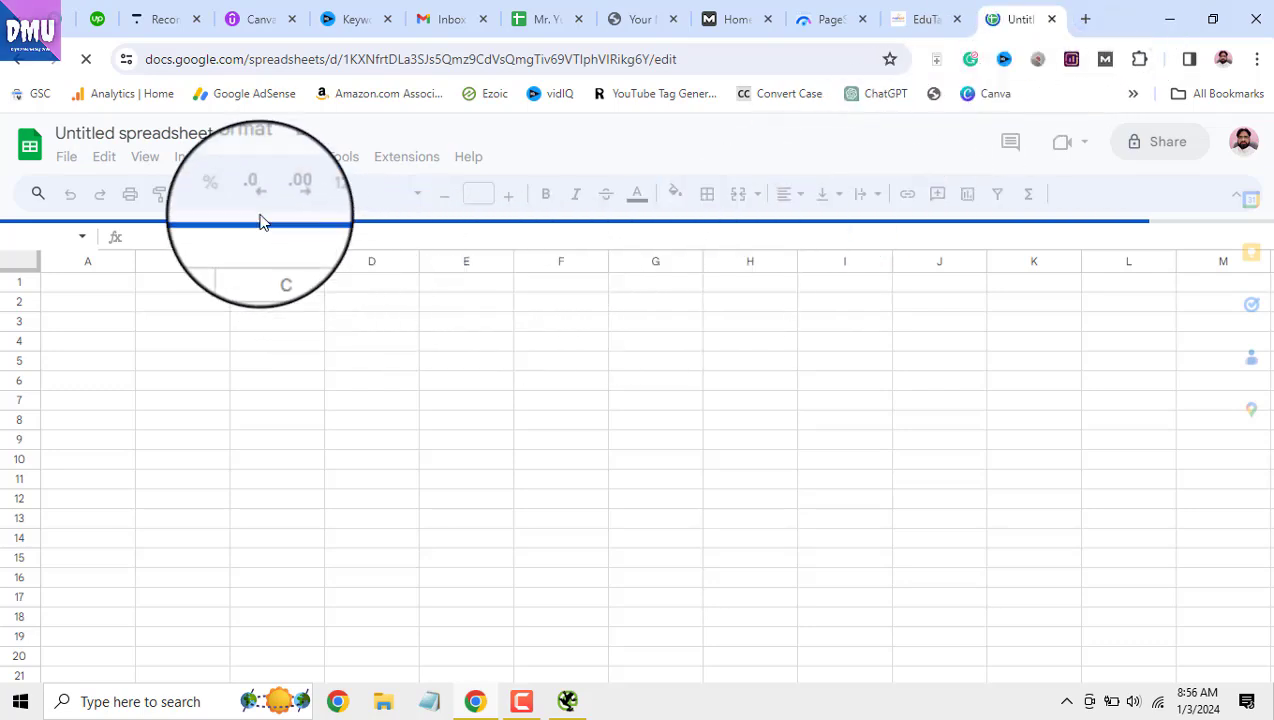
{"action": "left_click", "coordinate": [193, 137]}
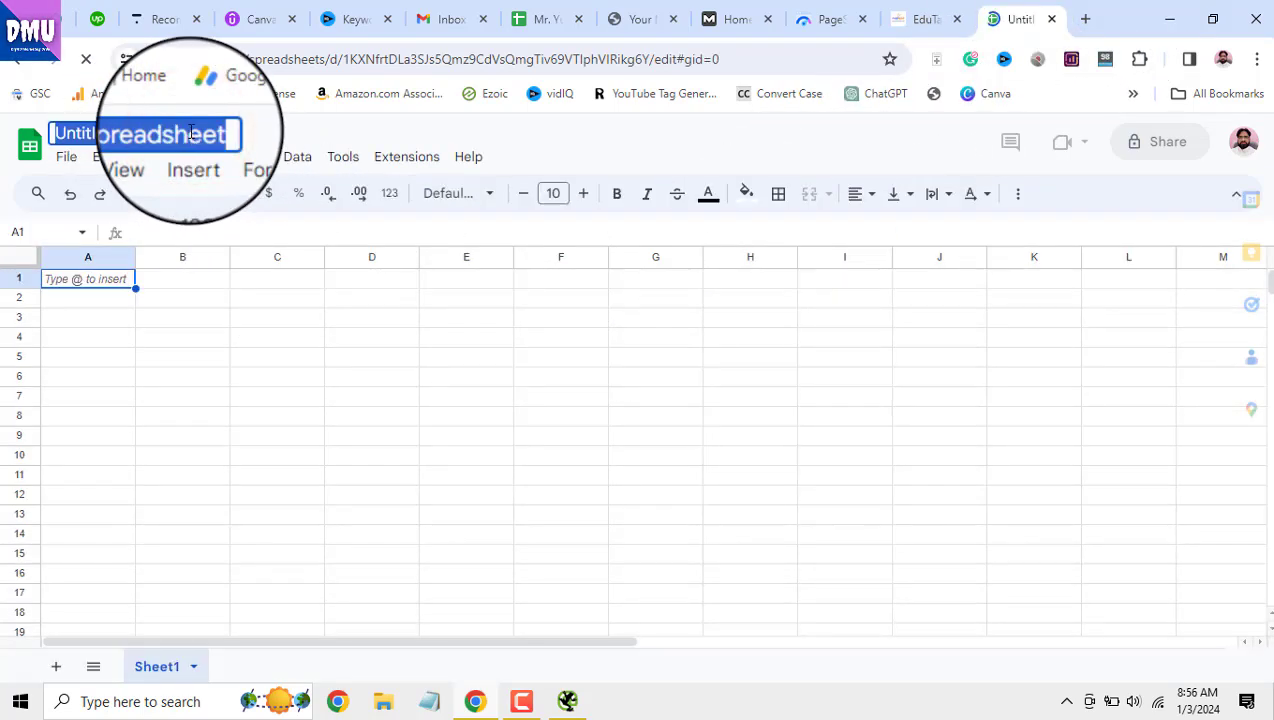
{"action": "type", "text": "khura"}
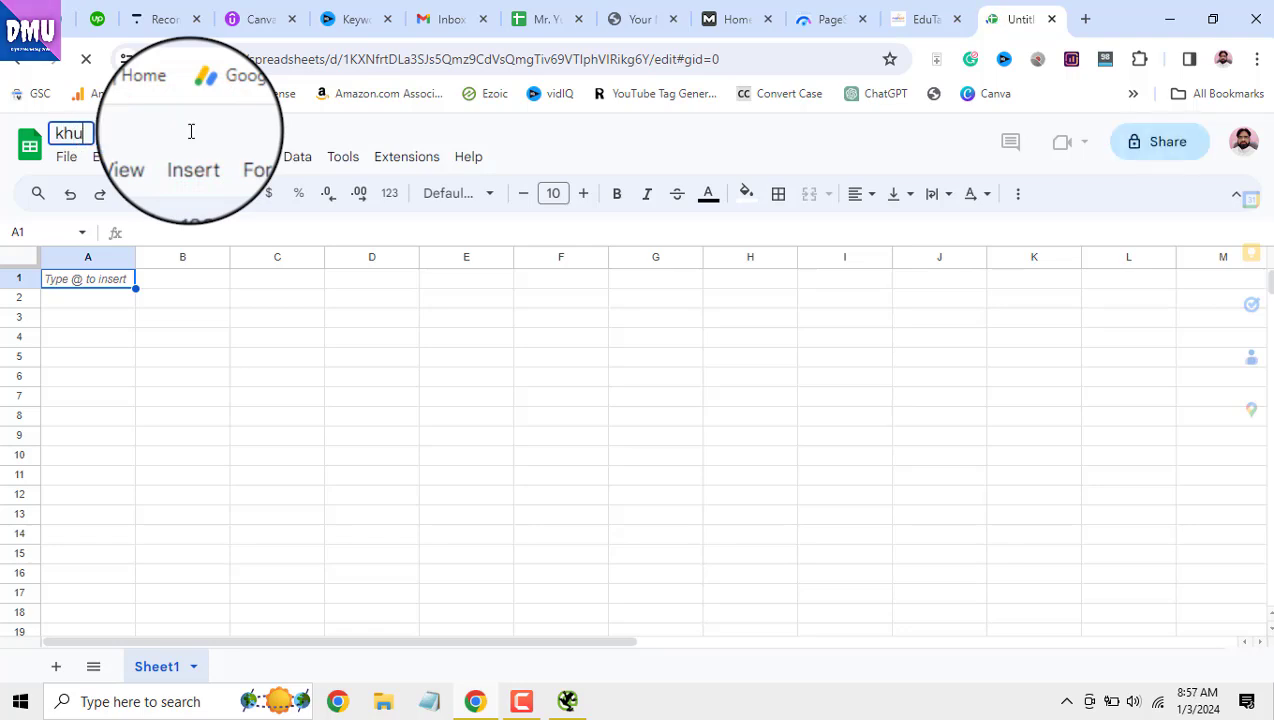
{"action": "key", "text": "BackSpace"}
{"action": "key", "text": "BackSpace"}
{"action": "key", "text": "BackSpace"}
{"action": "key", "text": "BackSpace"}
{"action": "key", "text": "BackSpace"}
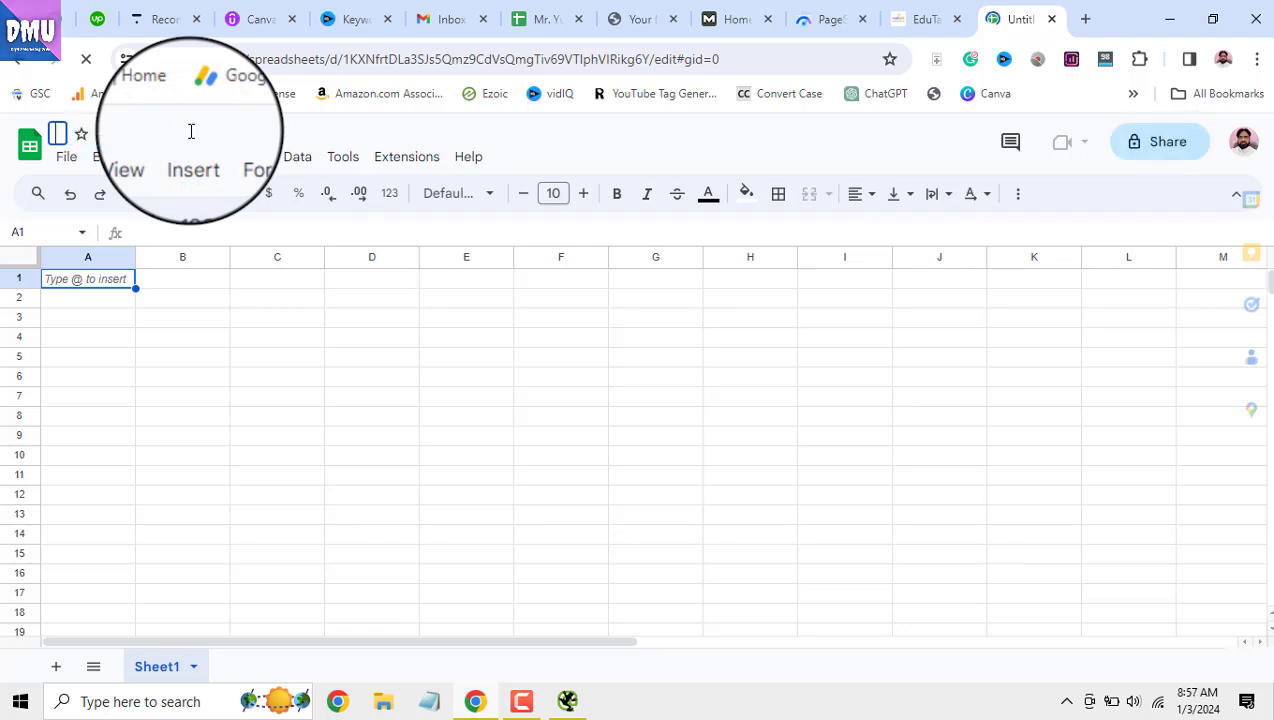
{"action": "left_click", "coordinate": [970, 155]}
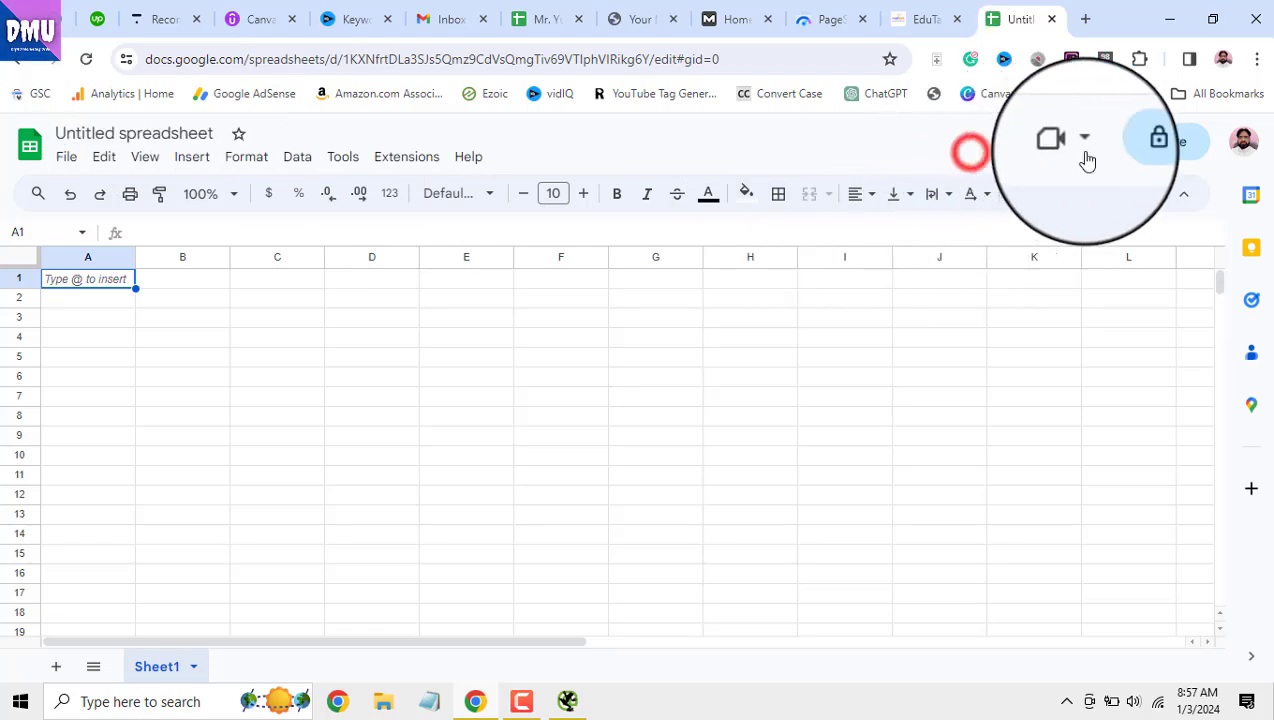
Open the sharing settings of the blank spreadsheet, saving it under its default name
{"action": "left_click", "coordinate": [1143, 152]}
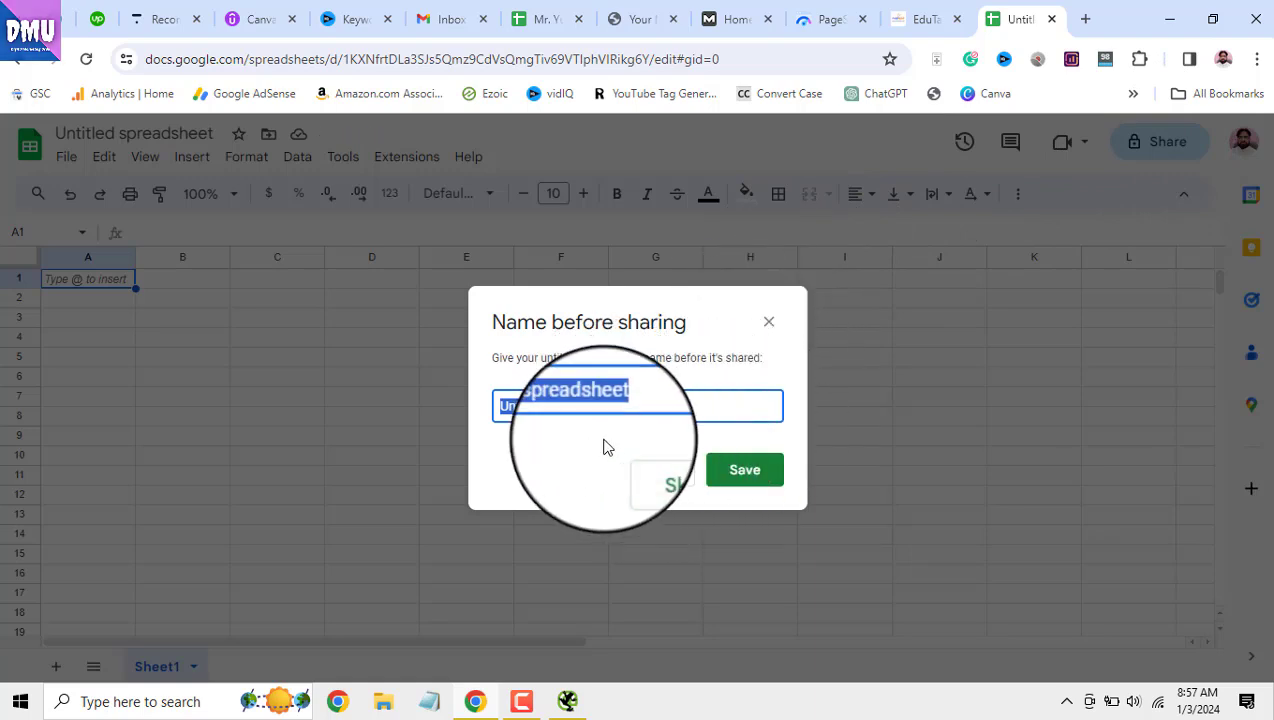
{"action": "left_click", "coordinate": [730, 470]}
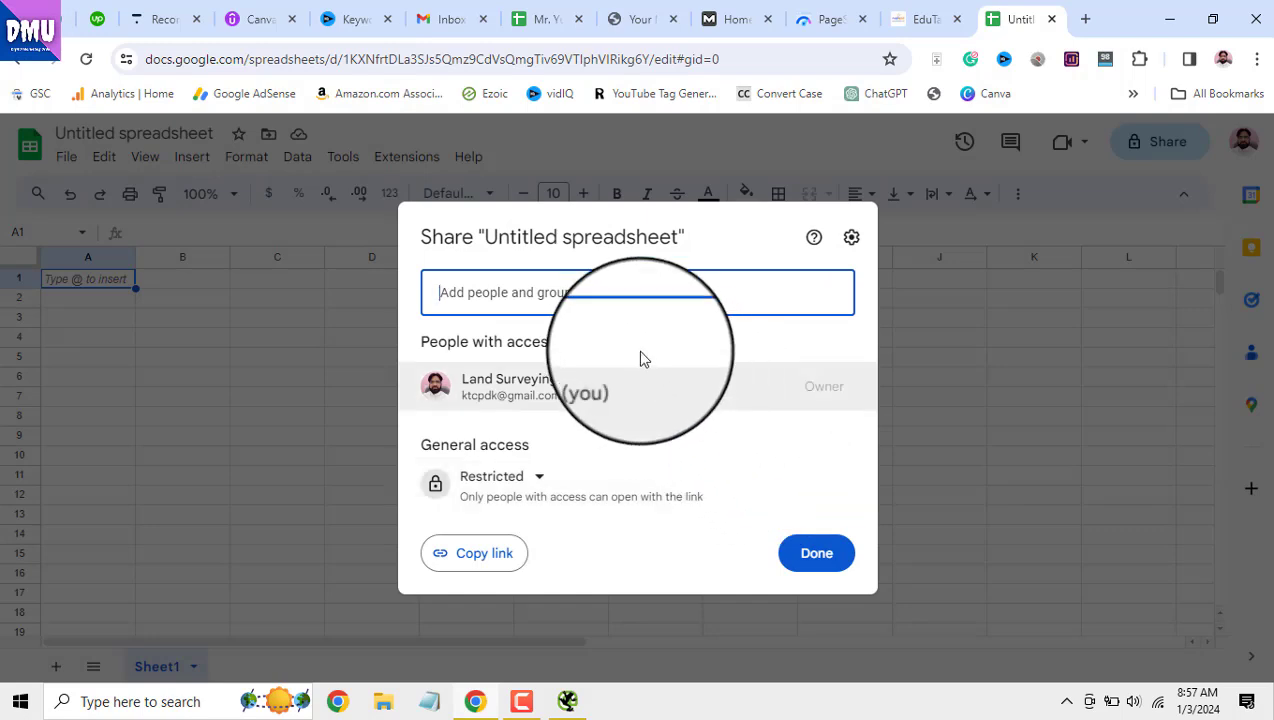
Try adding a suggested contact as a recipient, check the available roles and message field, copy the link, and back out without sending
{"action": "left_click", "coordinate": [609, 295]}
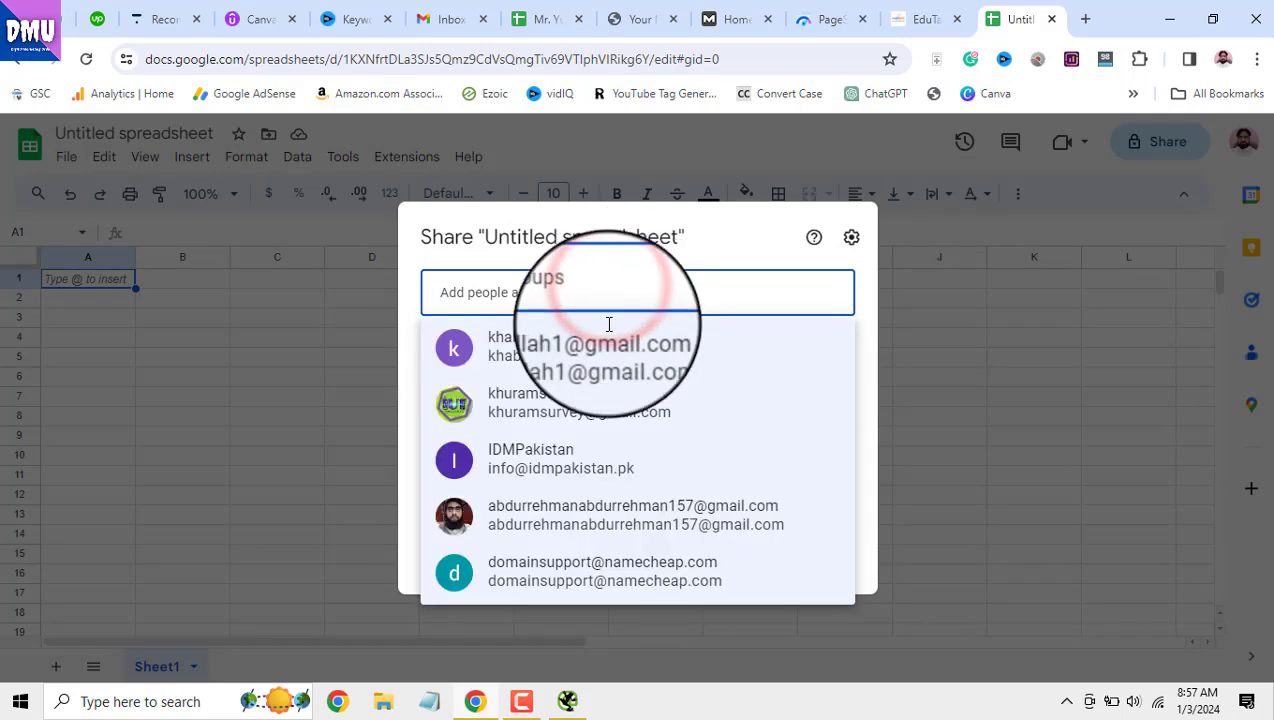
{"action": "left_click", "coordinate": [605, 358]}
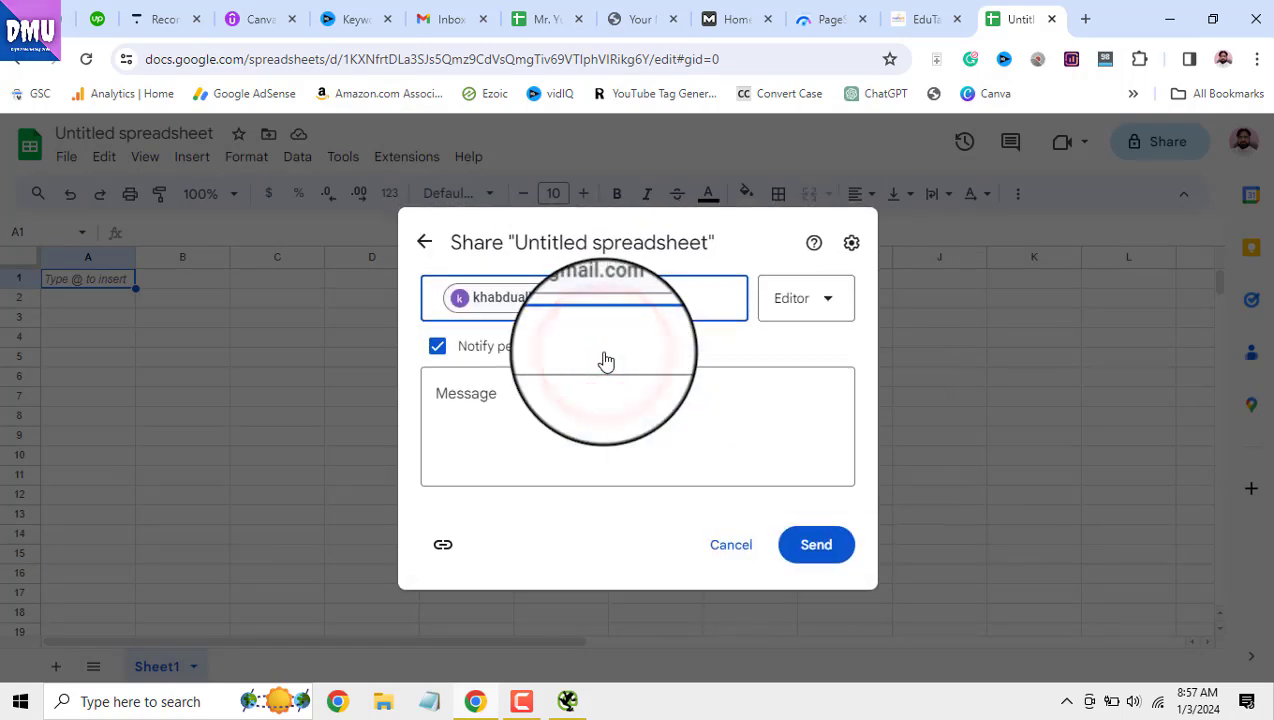
{"action": "left_click", "coordinate": [815, 300]}
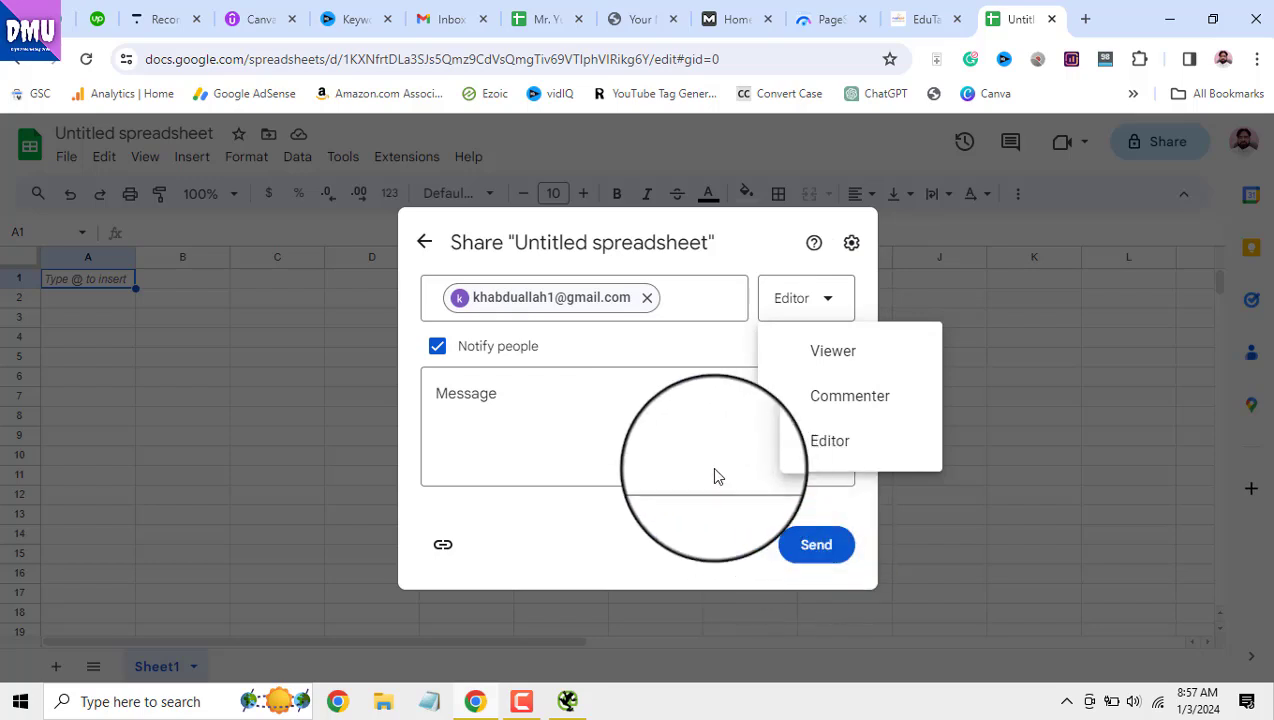
{"action": "left_click", "coordinate": [555, 402]}
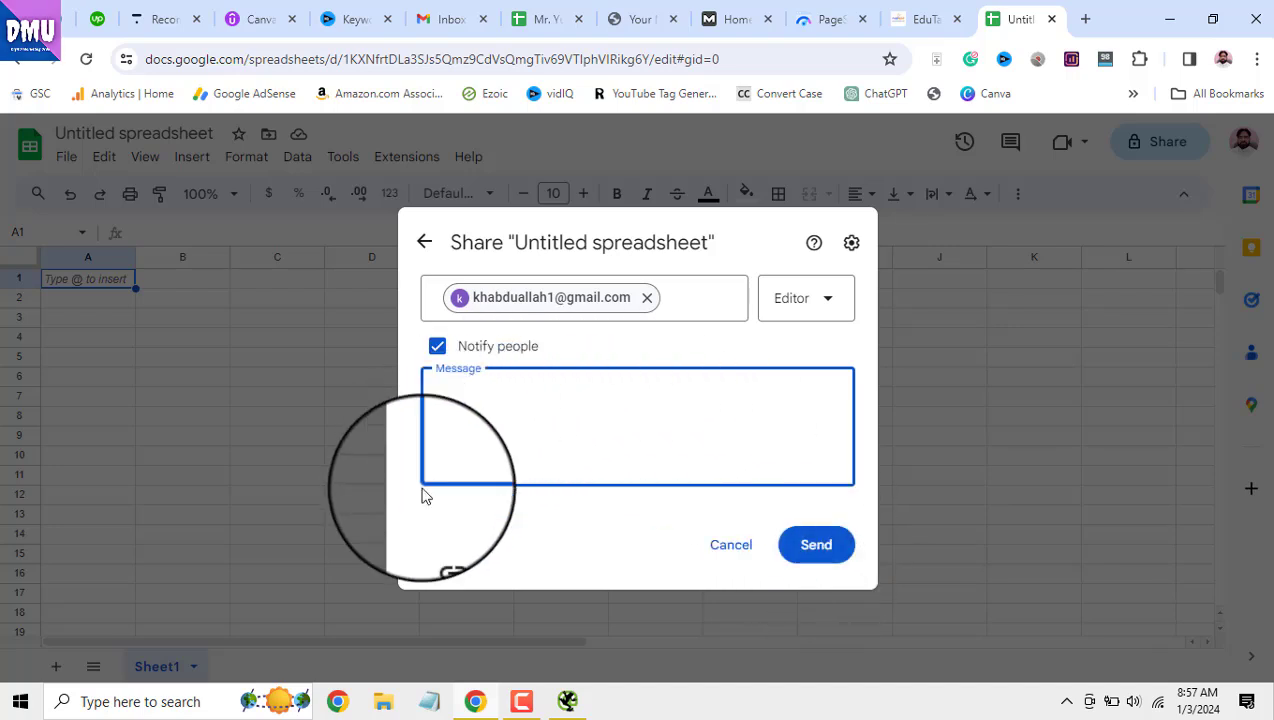
{"action": "left_click", "coordinate": [440, 543]}
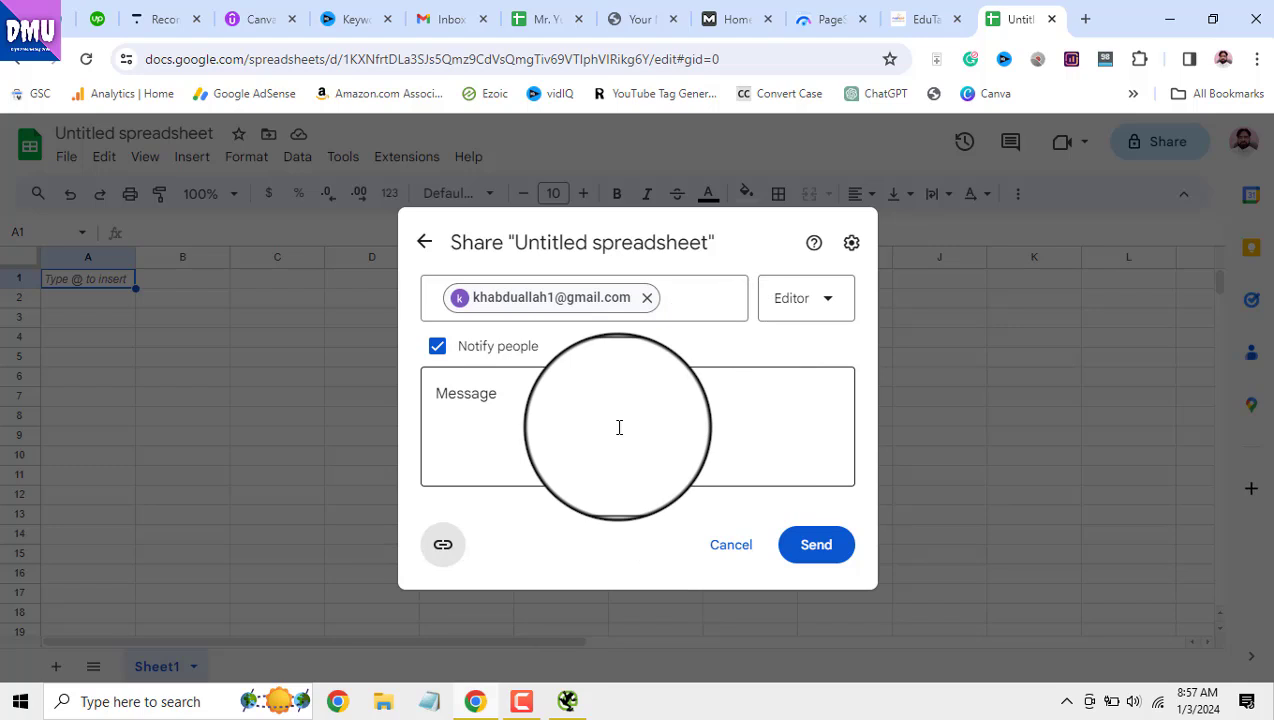
{"action": "left_click", "coordinate": [424, 242]}
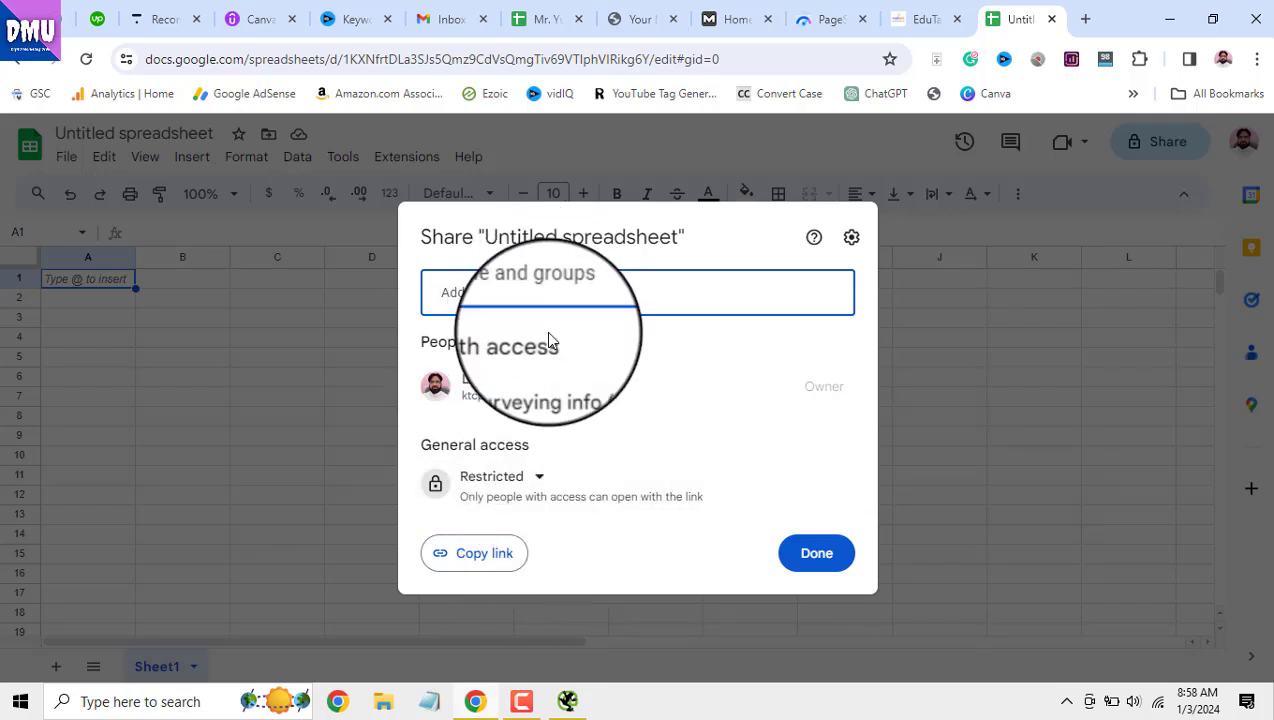
Set the spreadsheet's general access to anyone with the link and close the sharing settings
{"action": "left_click", "coordinate": [546, 483]}
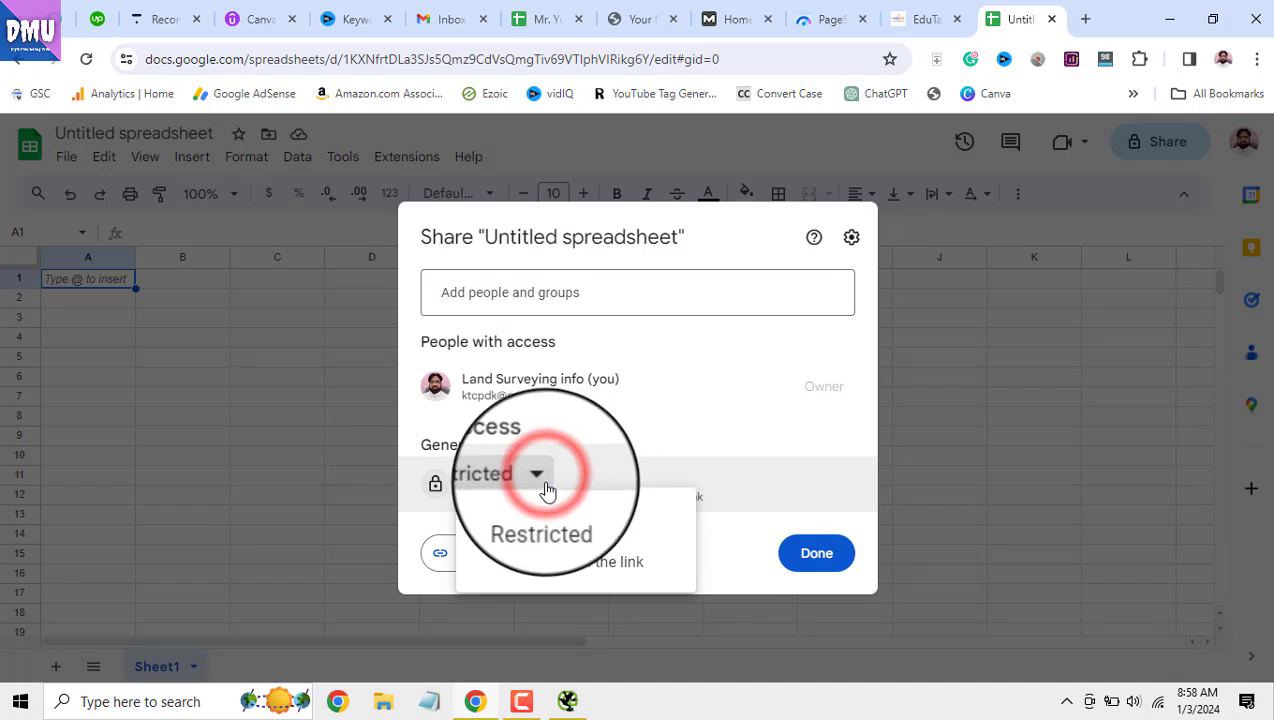
{"action": "left_click", "coordinate": [564, 565]}
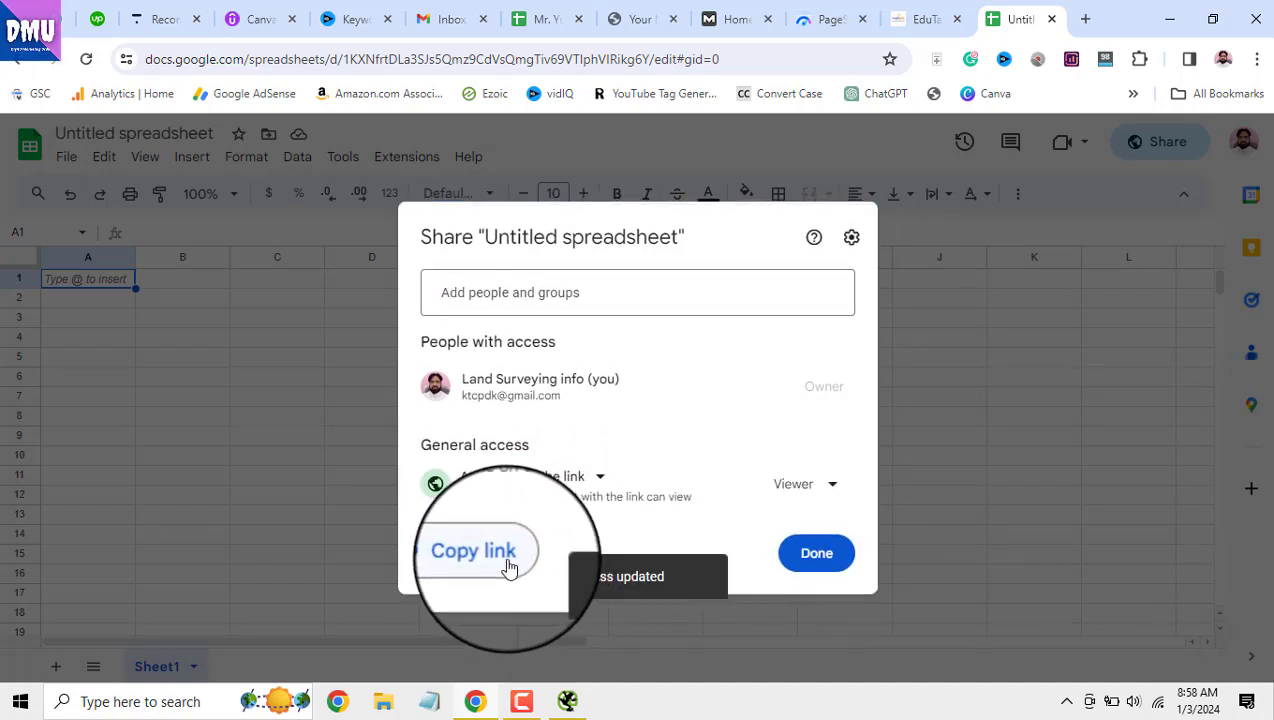
{"action": "left_click", "coordinate": [975, 385]}
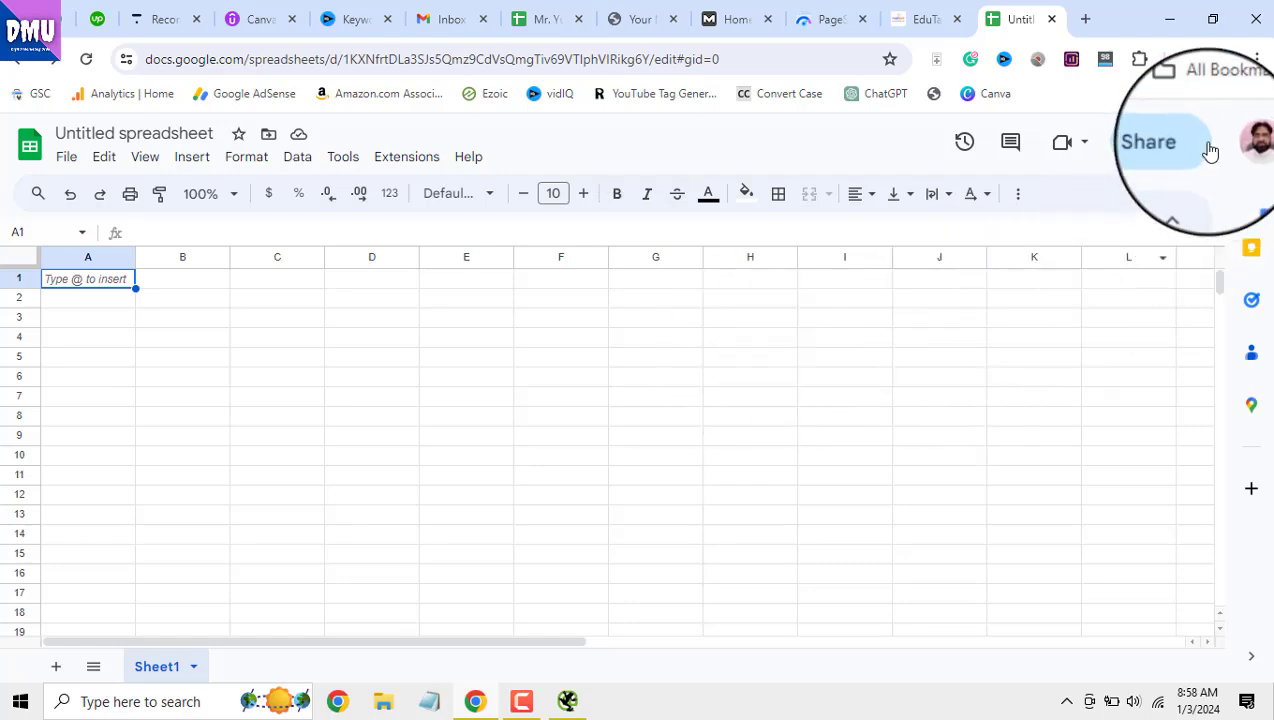
Close the blank spreadsheet and examine the domains and their scores on the audit's Spam Score sheet
{"action": "left_click", "coordinate": [1052, 21]}
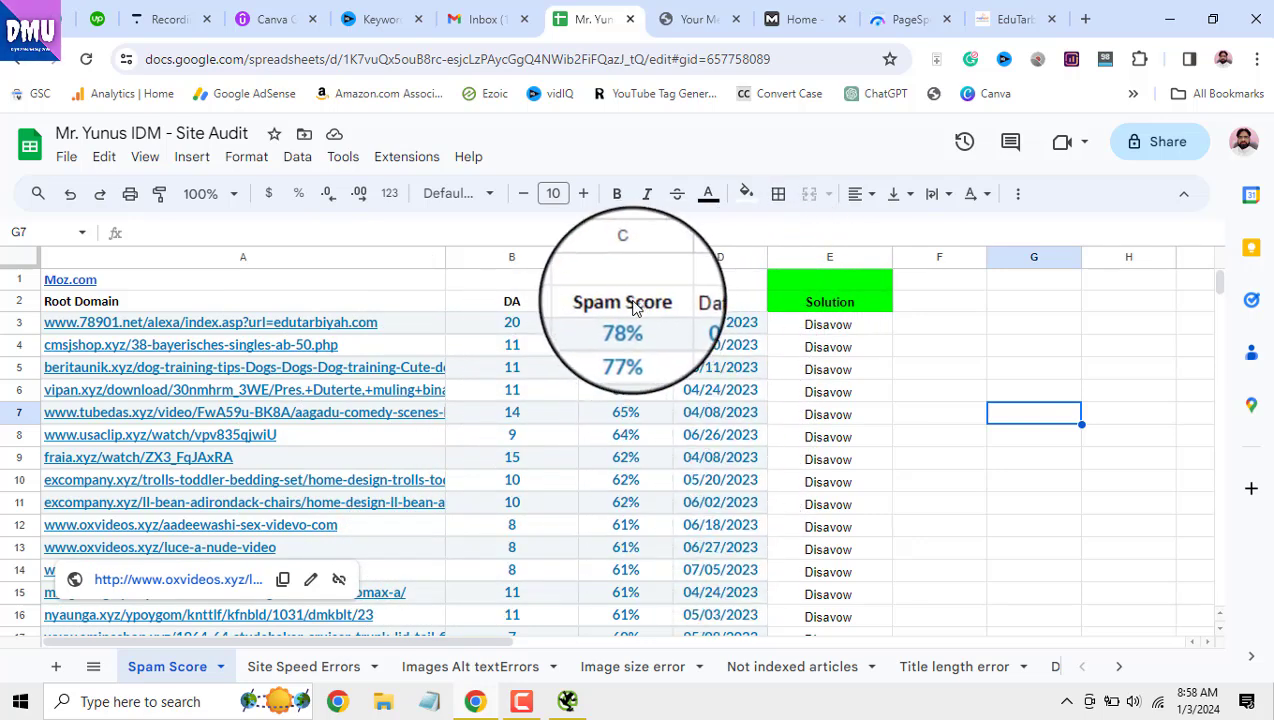
{"action": "scroll", "coordinate": [626, 455], "scroll_direction": "down", "scroll_amount": 5}
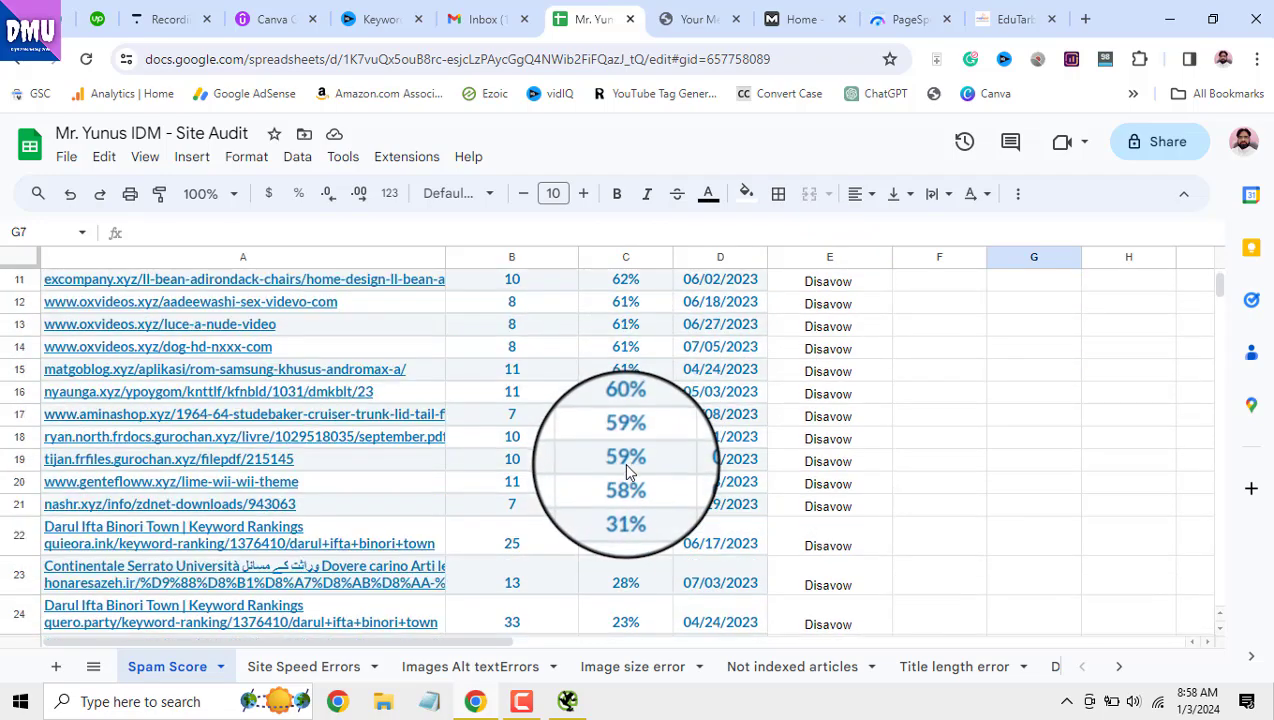
{"action": "scroll", "coordinate": [626, 470], "scroll_direction": "up", "scroll_amount": 5}
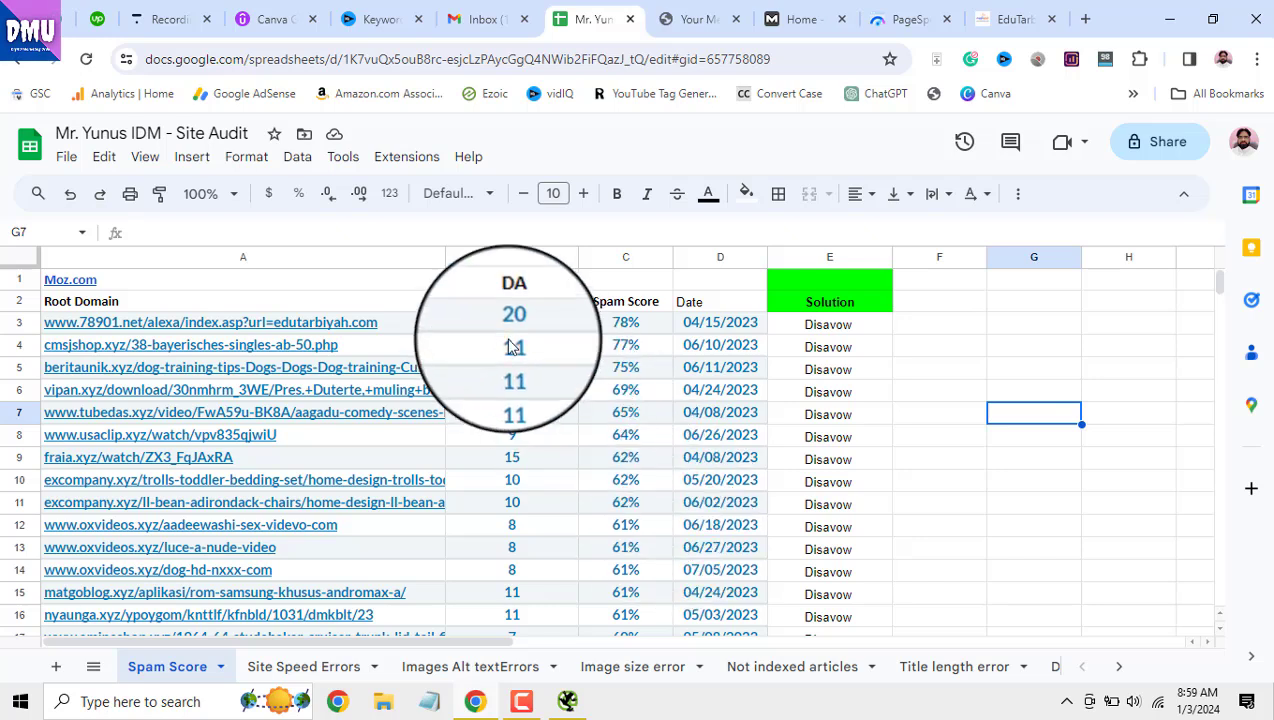
Go to the Moz Pro page already open in Chrome and open its Link Research tool
{"action": "mouse_move", "coordinate": [428, 328]}
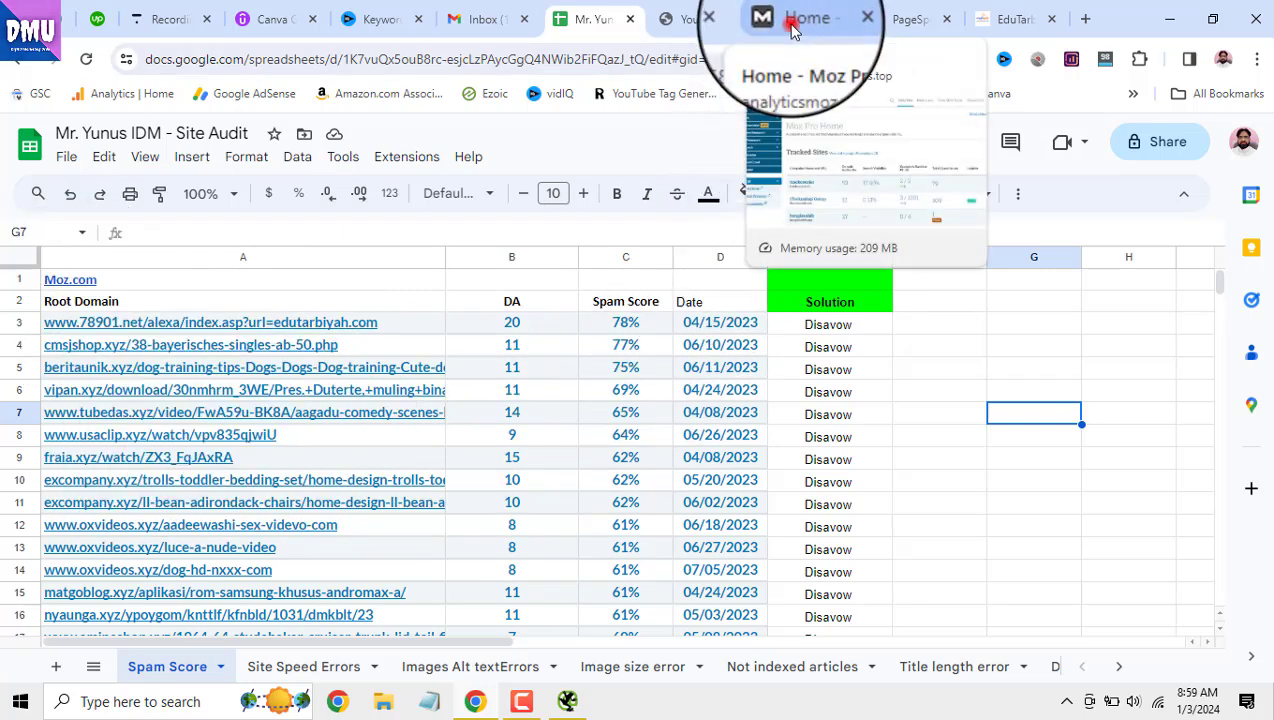
{"action": "left_click", "coordinate": [791, 24]}
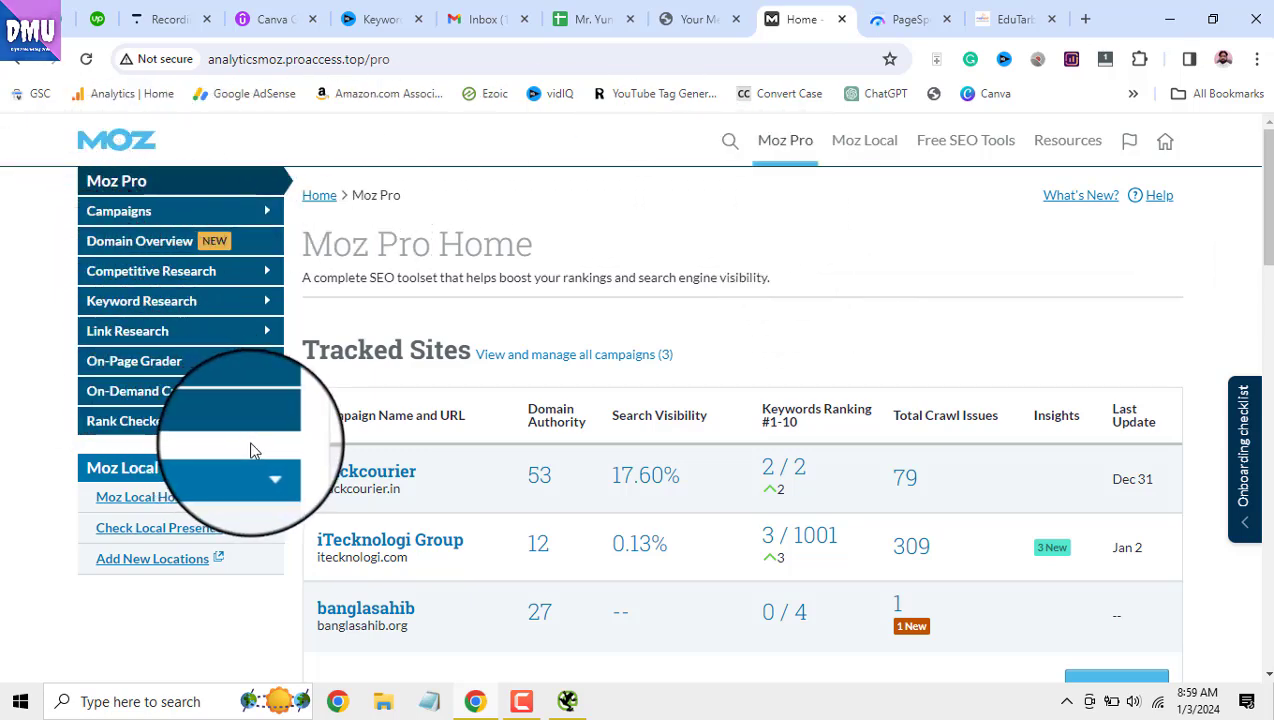
{"action": "left_click", "coordinate": [242, 335]}
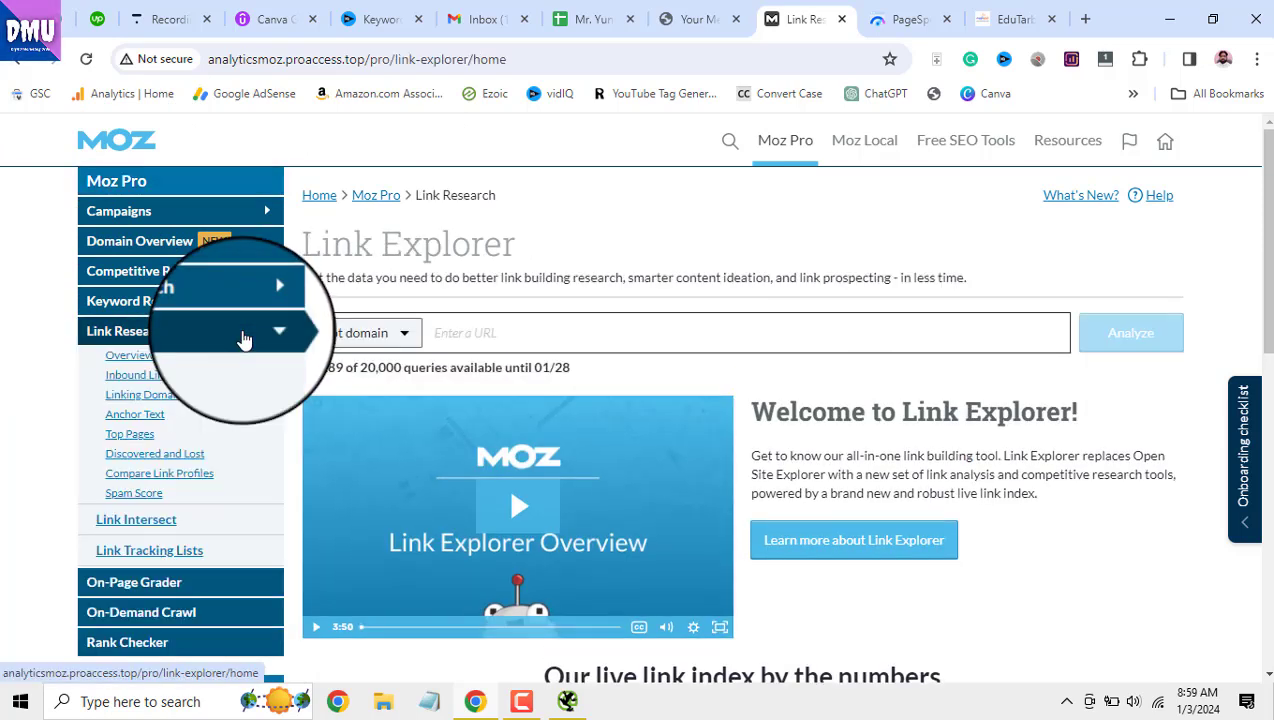
Open the Spam Score page in Moz's Link Research section
{"action": "left_click", "coordinate": [125, 491]}
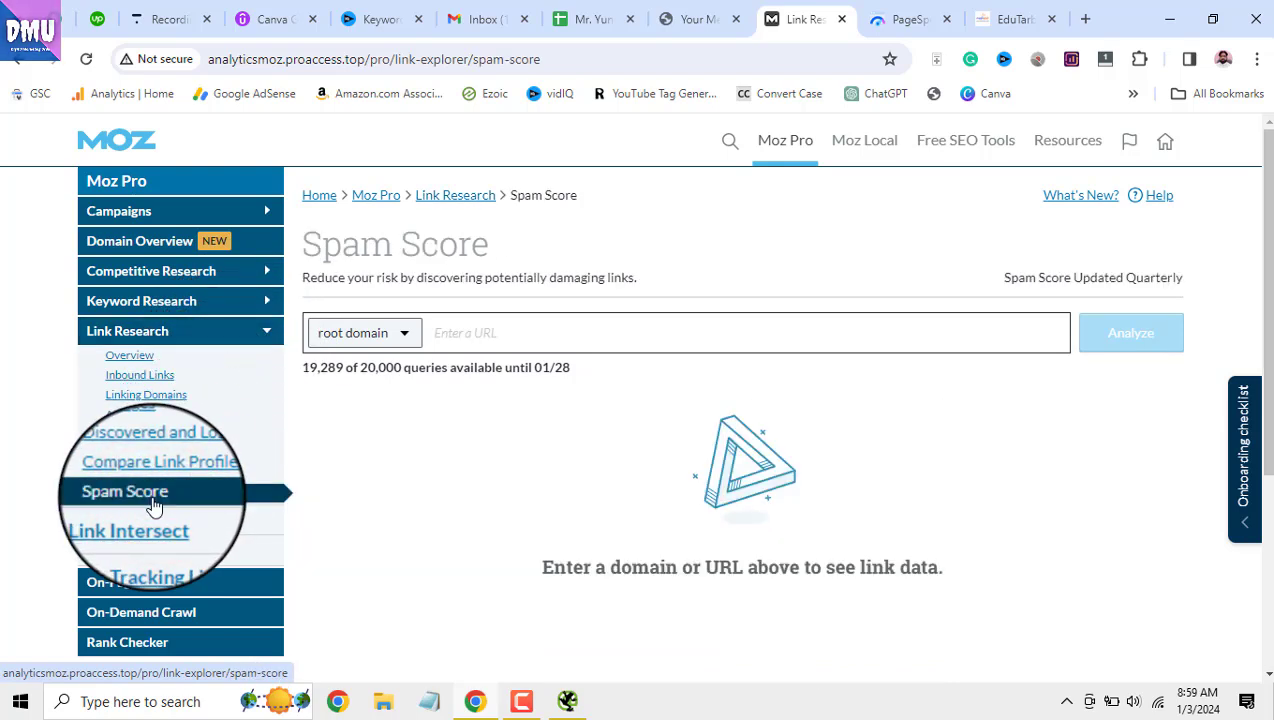
{"action": "left_click", "coordinate": [469, 336]}
{"action": "right_click", "coordinate": [470, 337]}
{"action": "left_click", "coordinate": [497, 520]}
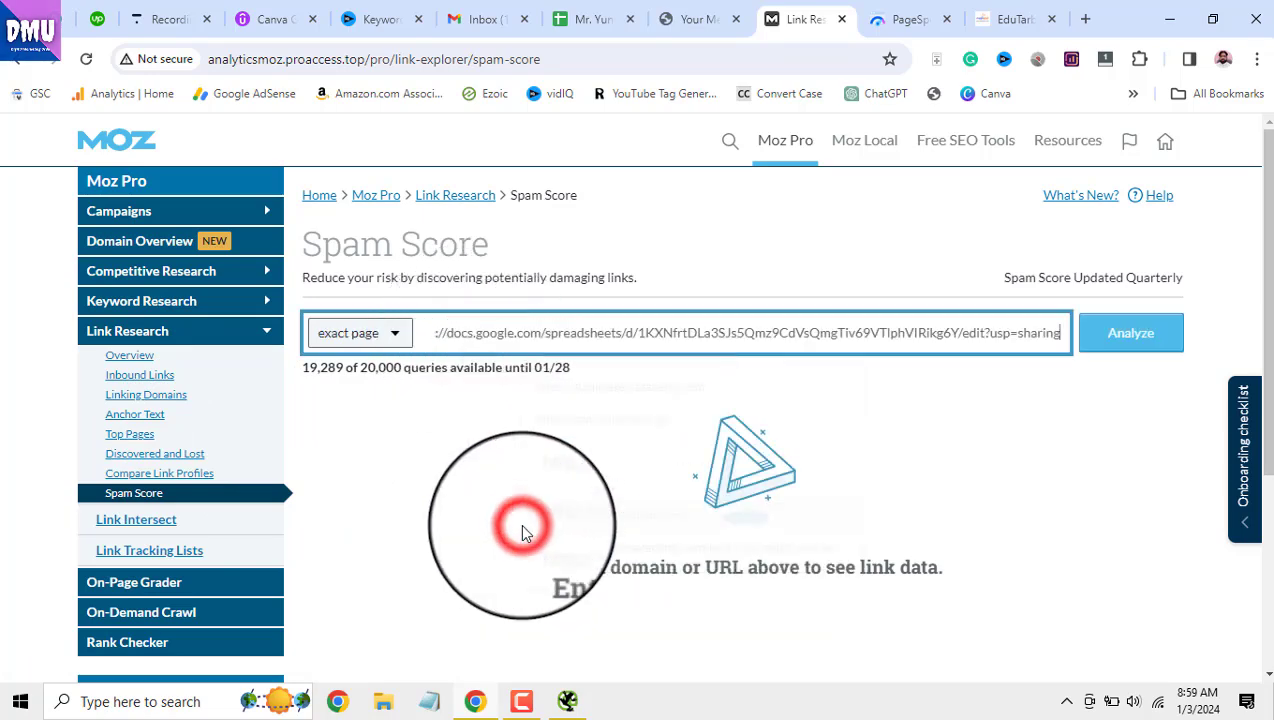
Copy the edutarbiyah.com address from the website already open in Chrome
{"action": "left_click", "coordinate": [1010, 19]}
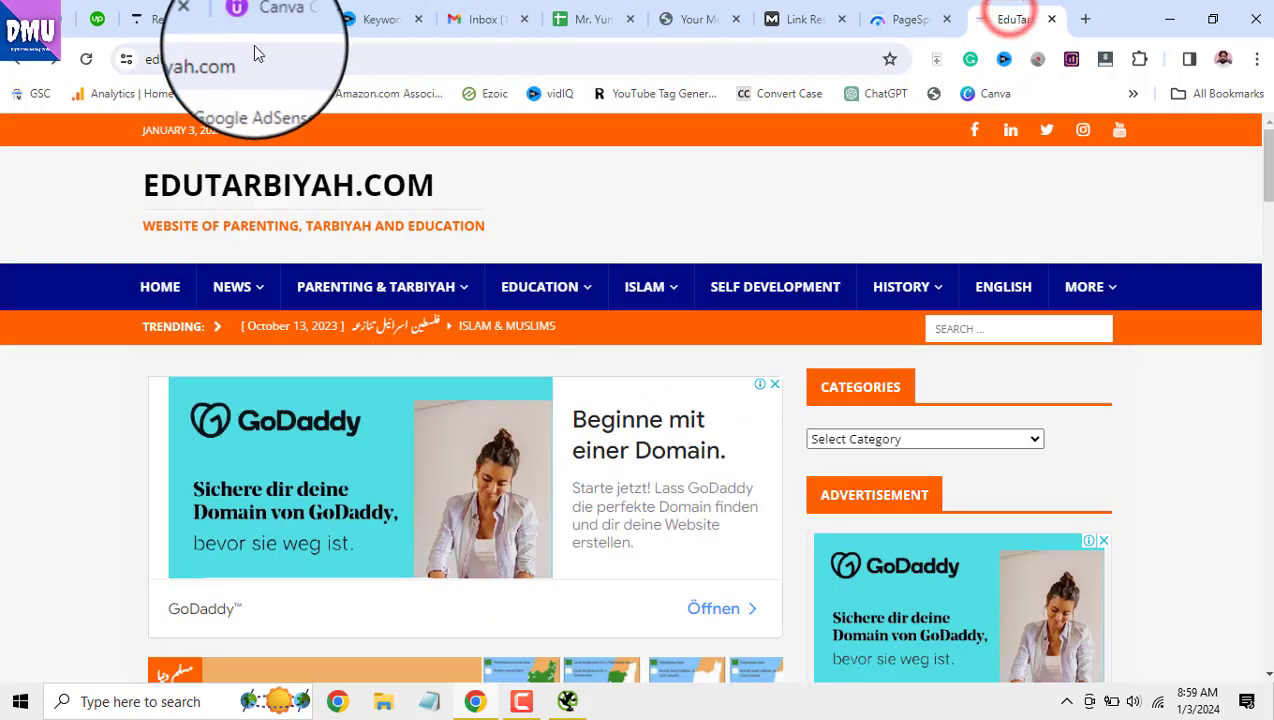
{"action": "left_click", "coordinate": [230, 61]}
{"action": "right_click", "coordinate": [230, 61]}
{"action": "left_click", "coordinate": [344, 229]}
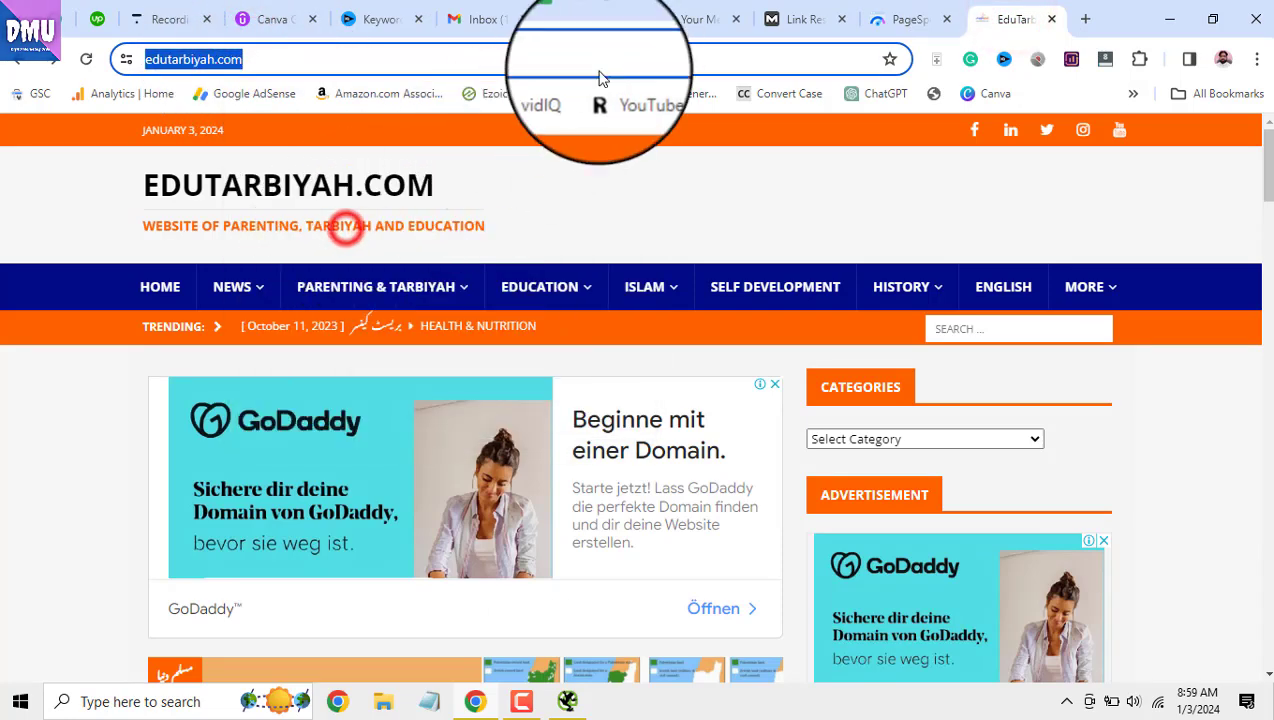
{"action": "left_click", "coordinate": [595, 19]}
{"action": "left_click", "coordinate": [698, 19]}
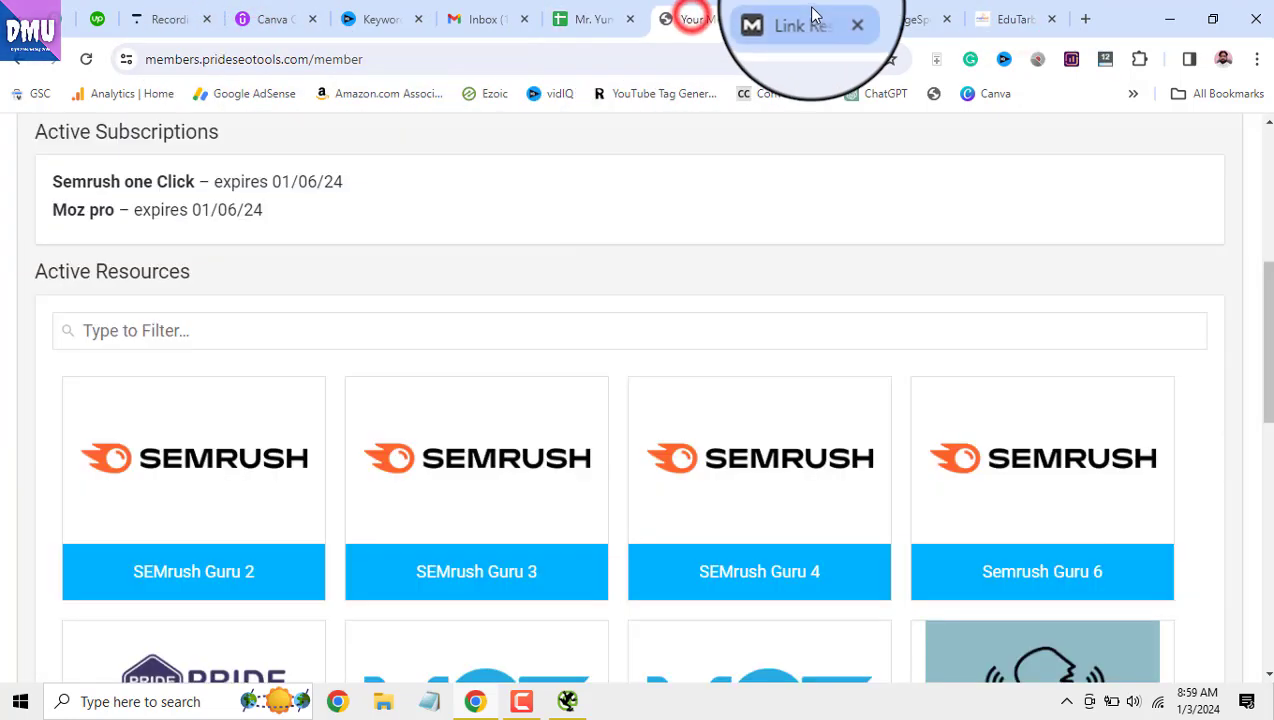
{"action": "left_click", "coordinate": [805, 19]}
{"action": "triple_click", "coordinate": [526, 331]}
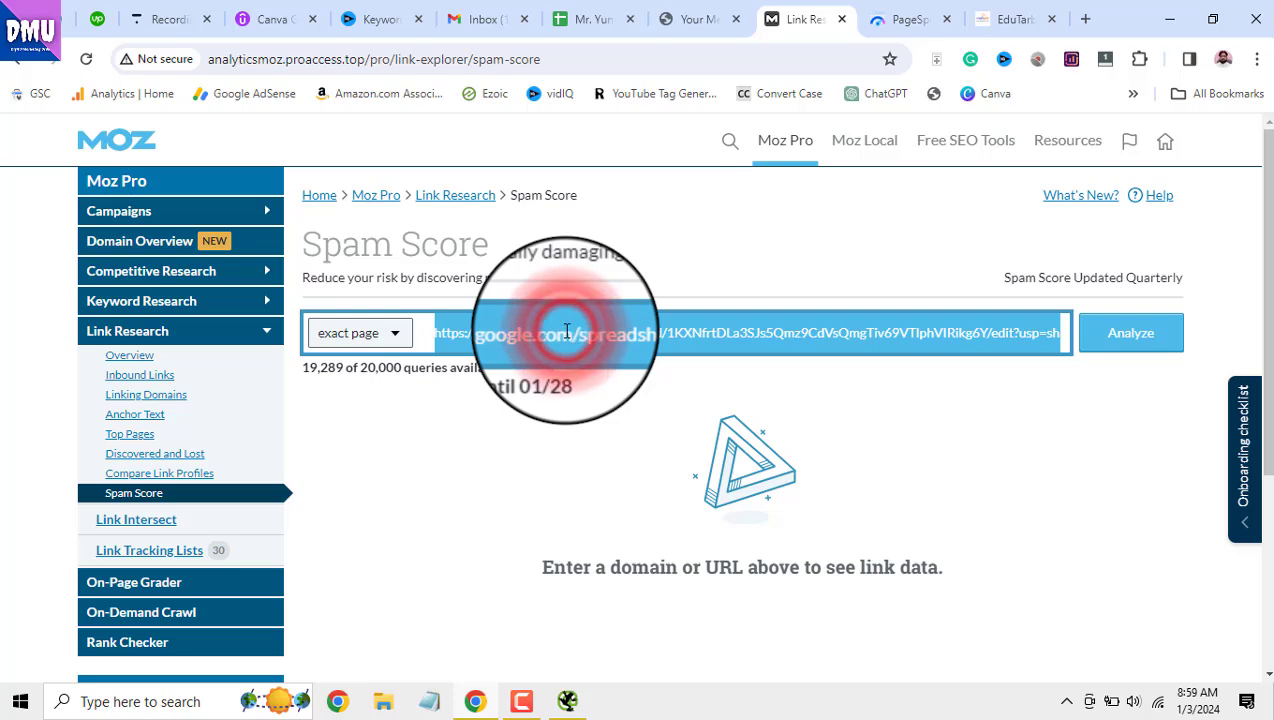
{"action": "key", "text": "BackSpace"}
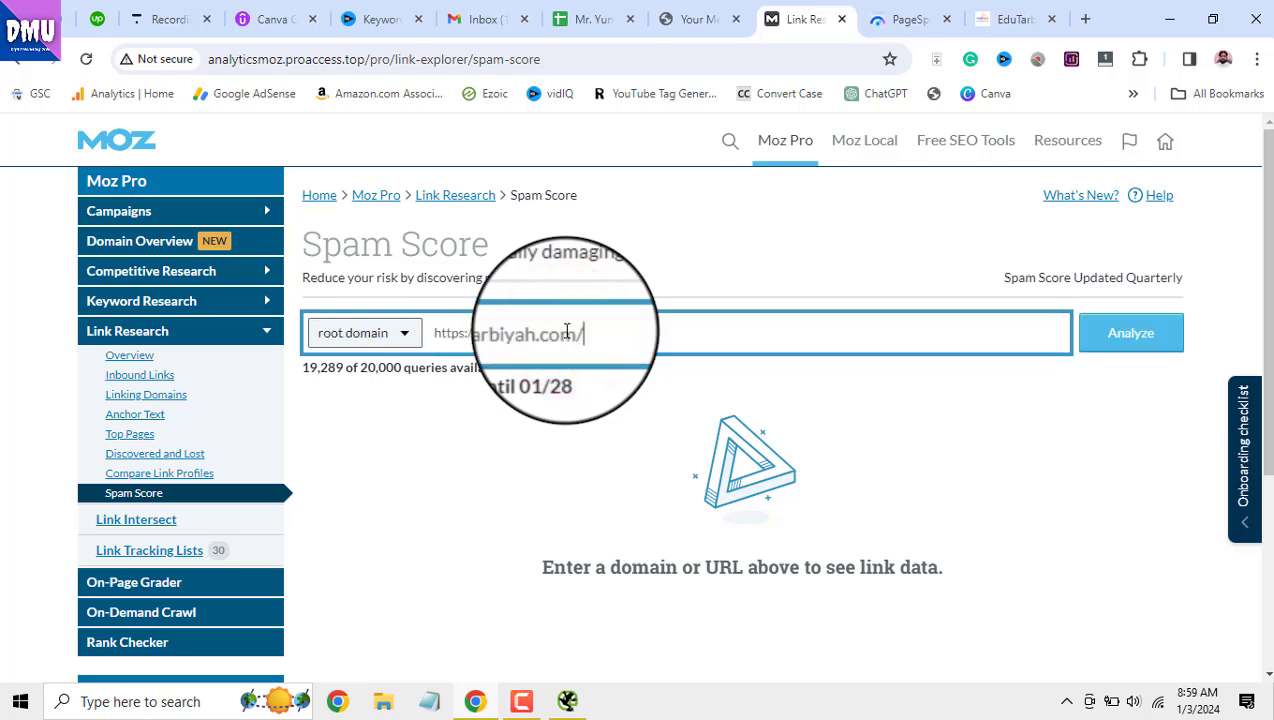
{"action": "key", "text": "Return"}
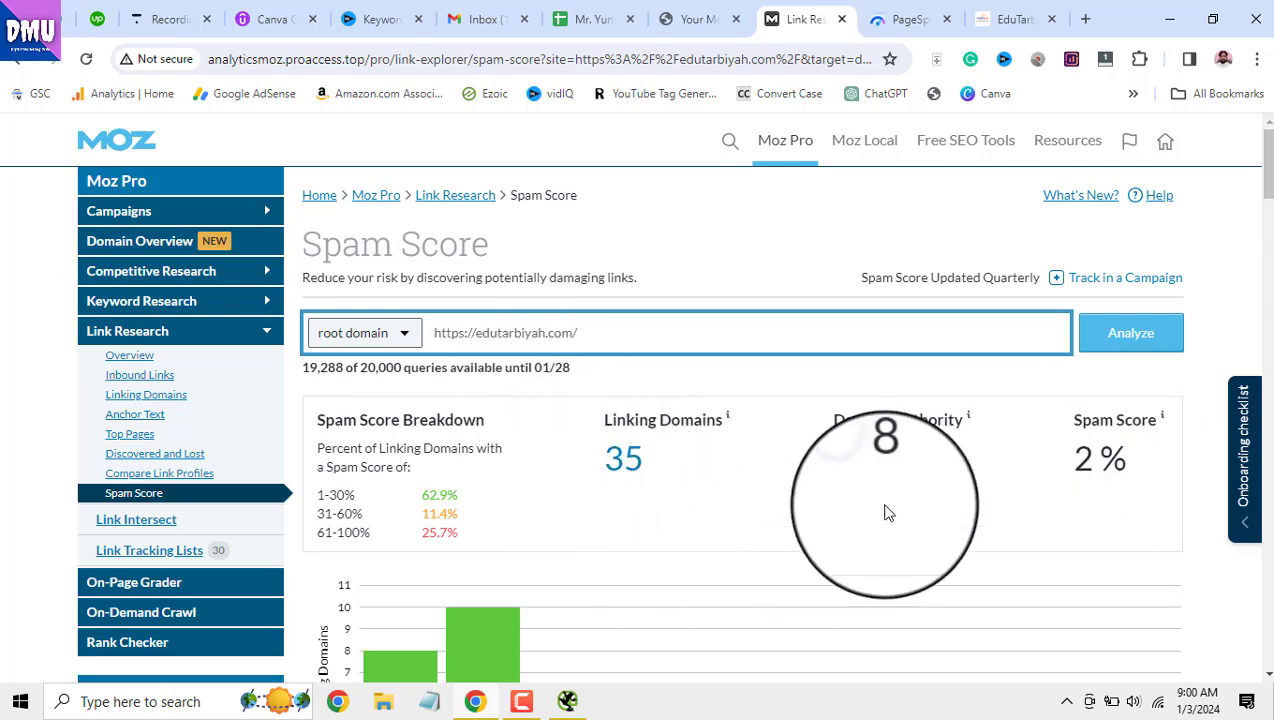
Open the site's Linking Domains list and examine the spam score of each root domain
{"action": "left_click", "coordinate": [637, 472]}
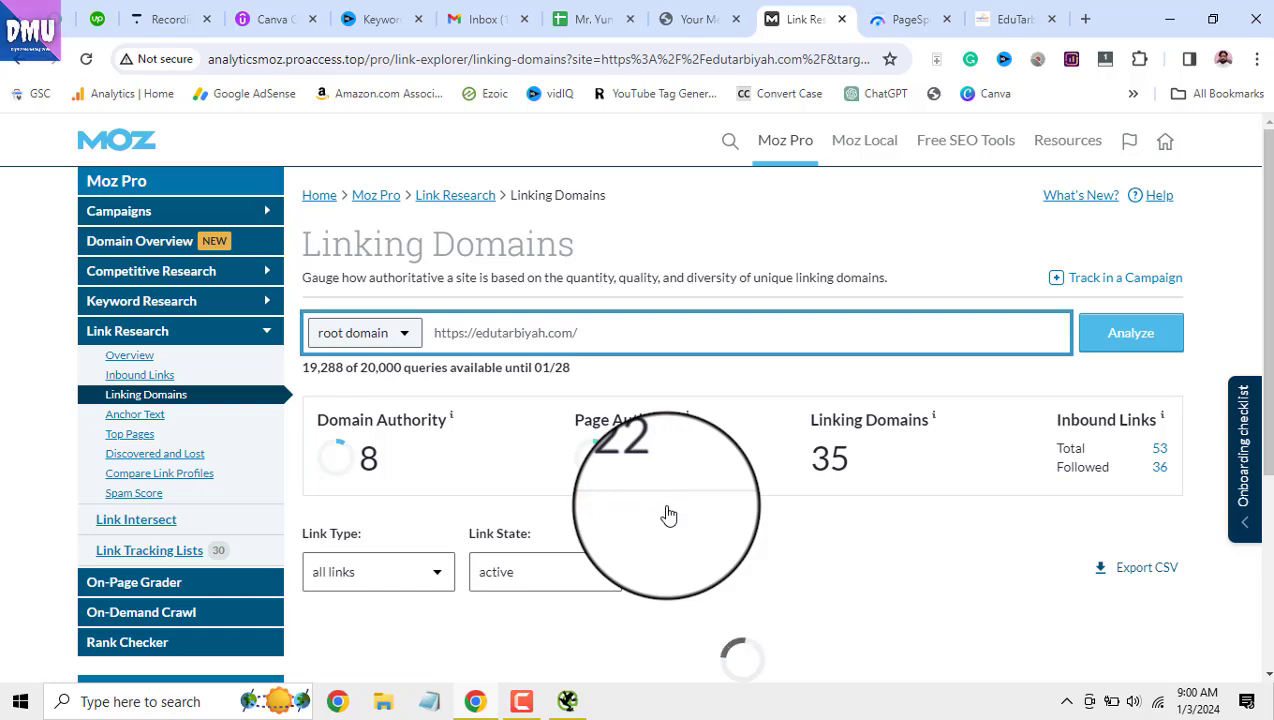
{"action": "scroll", "coordinate": [669, 515], "scroll_direction": "down", "scroll_amount": 4}
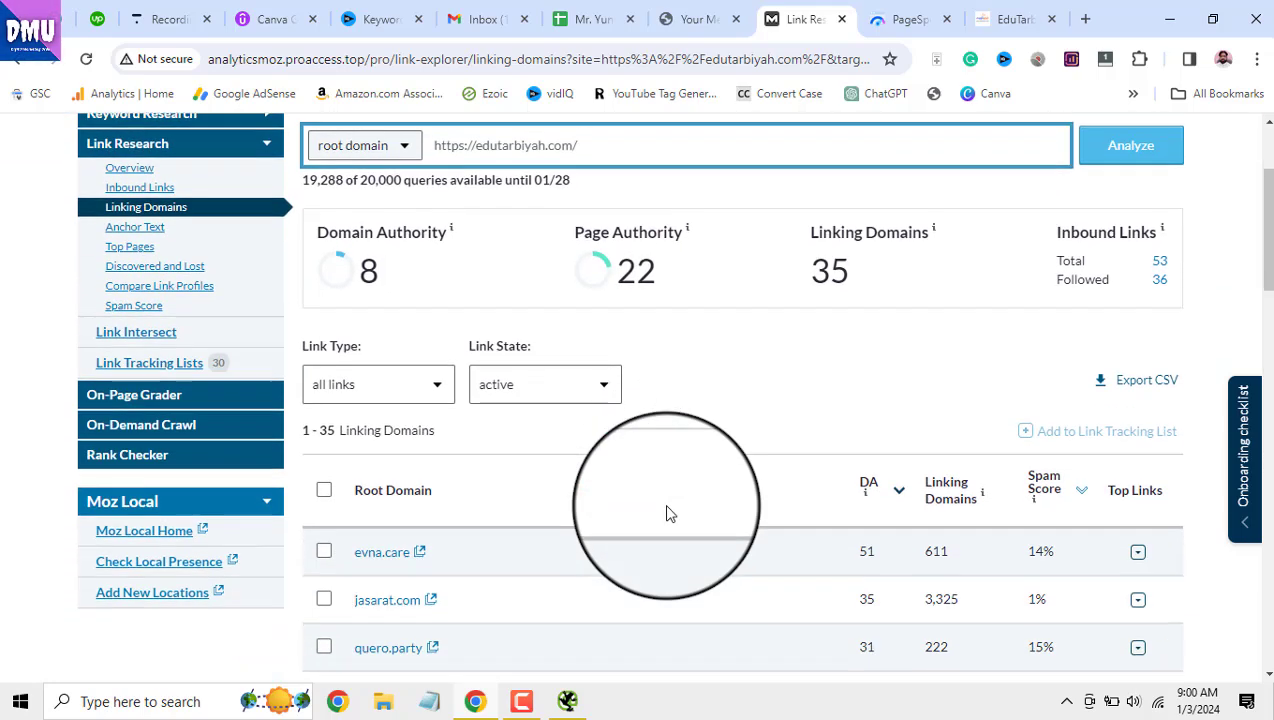
{"action": "scroll", "coordinate": [669, 515], "scroll_direction": "down", "scroll_amount": 1}
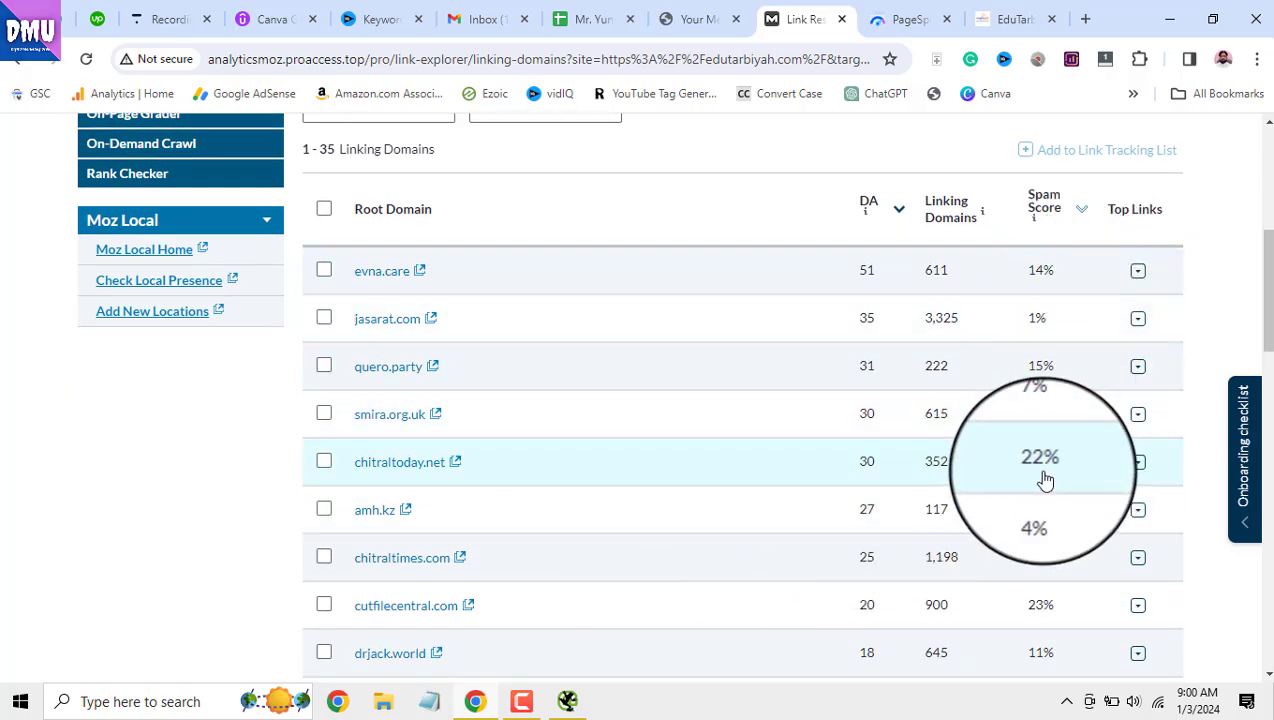
{"action": "scroll", "coordinate": [1045, 477], "scroll_direction": "down", "scroll_amount": 3}
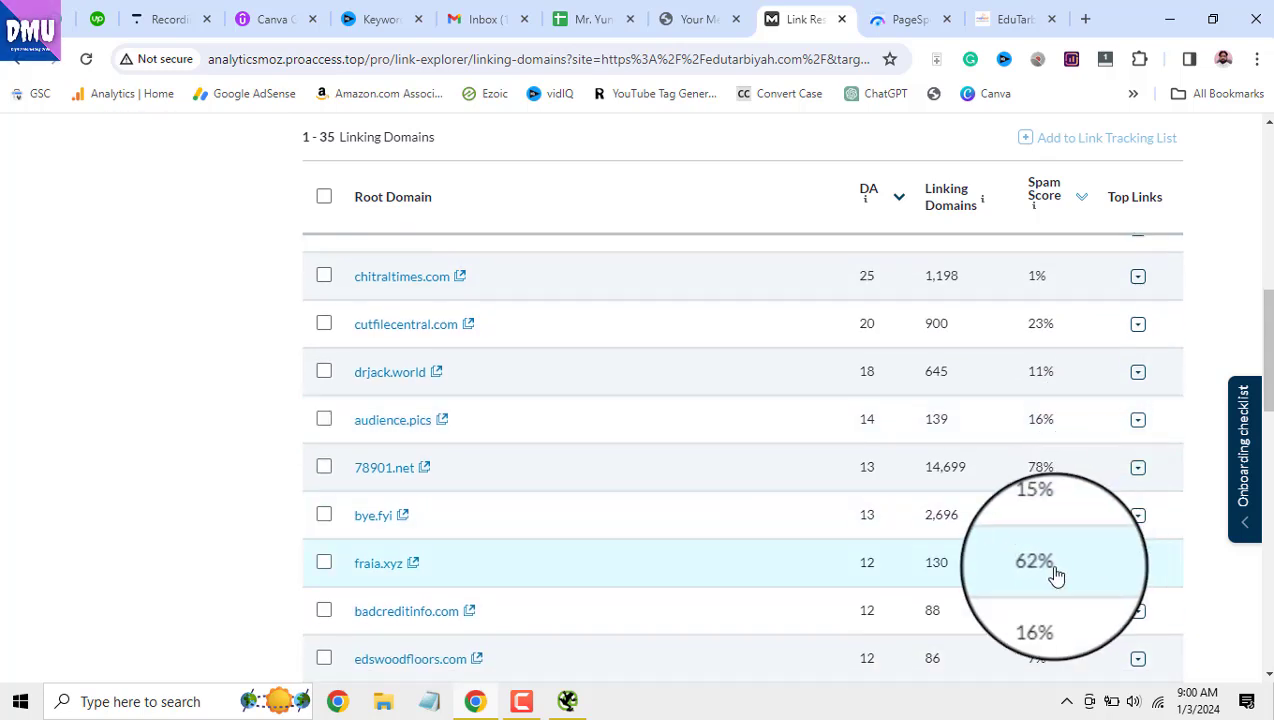
{"action": "scroll", "coordinate": [1055, 565], "scroll_direction": "down", "scroll_amount": 2}
{"action": "scroll", "coordinate": [1075, 510], "scroll_direction": "down", "scroll_amount": 2}
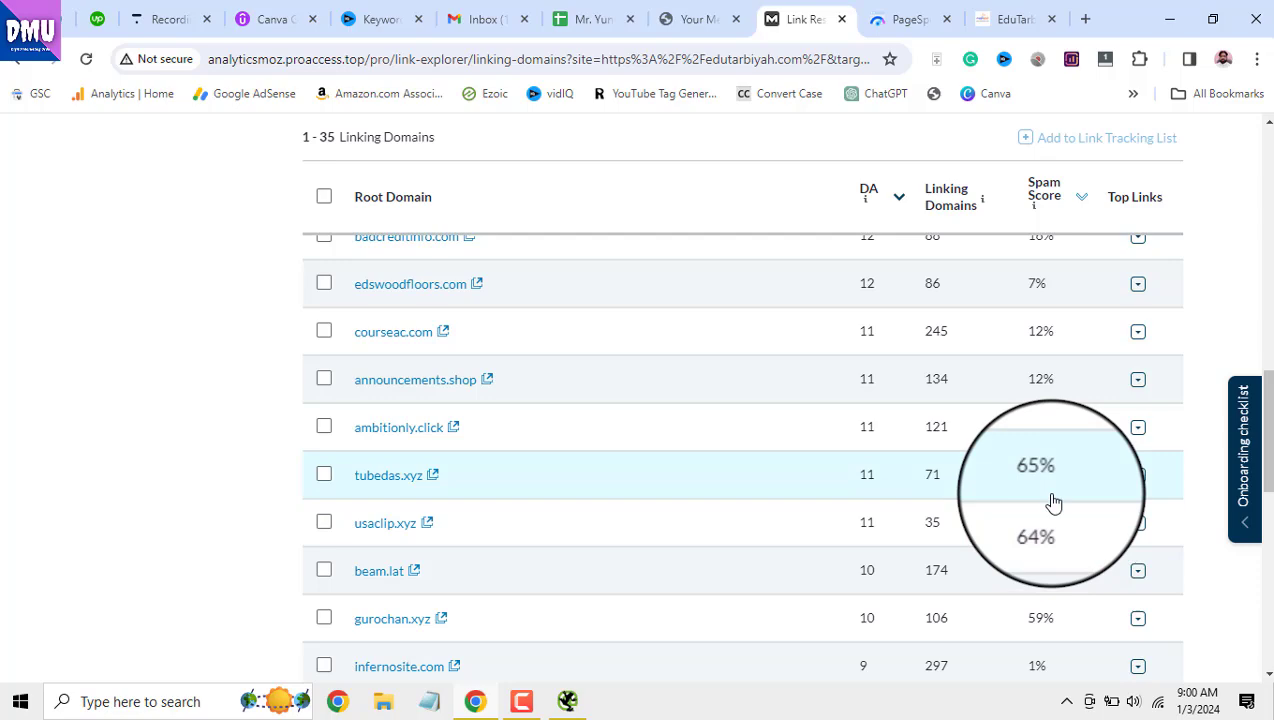
{"action": "scroll", "coordinate": [1053, 502], "scroll_direction": "down", "scroll_amount": 2}
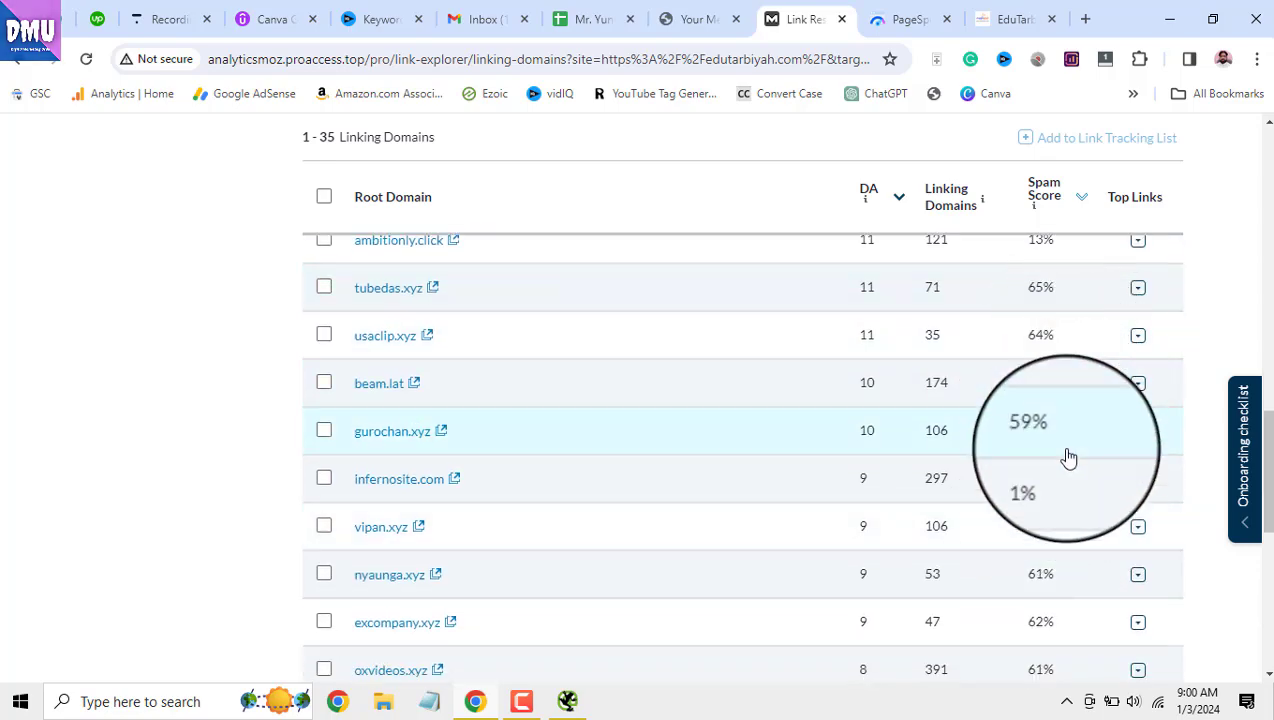
{"action": "scroll", "coordinate": [1075, 485], "scroll_direction": "down", "scroll_amount": 1}
{"action": "scroll", "coordinate": [1077, 481], "scroll_direction": "up", "scroll_amount": 6}
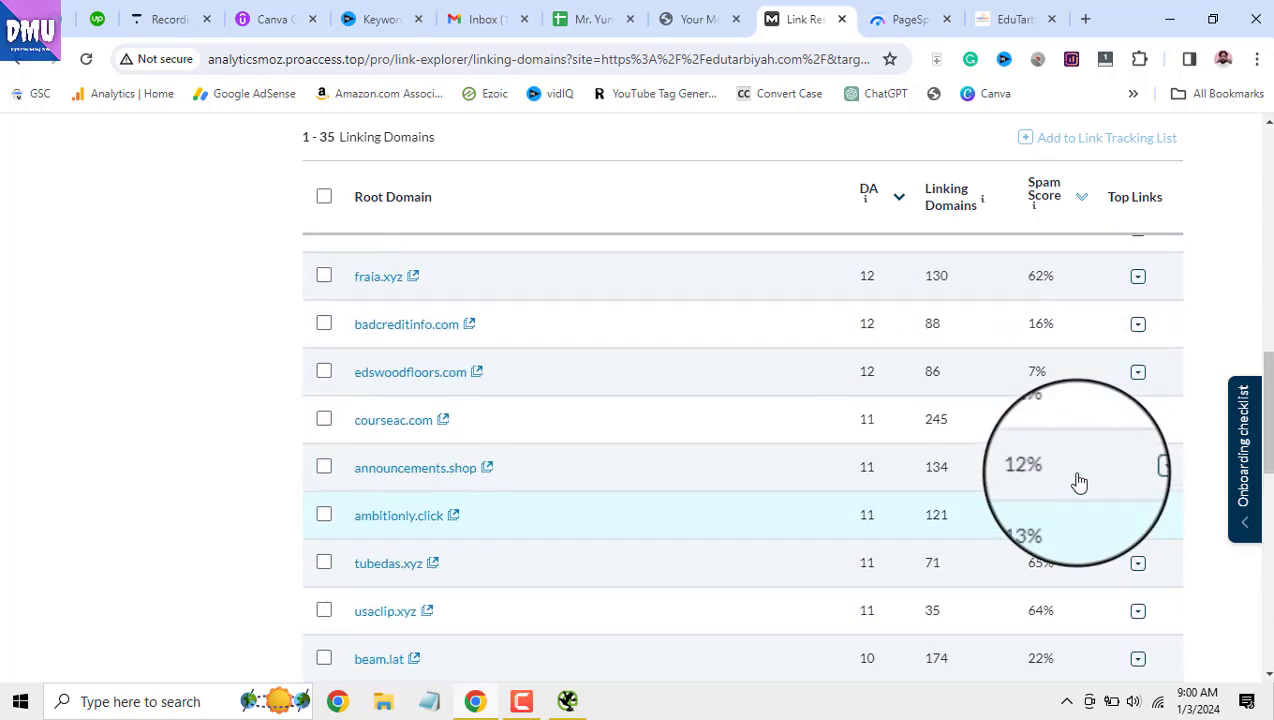
Sort the linking domains by spam score from highest to lowest and review the worst ones
{"action": "scroll", "coordinate": [1077, 481], "scroll_direction": "up", "scroll_amount": 6}
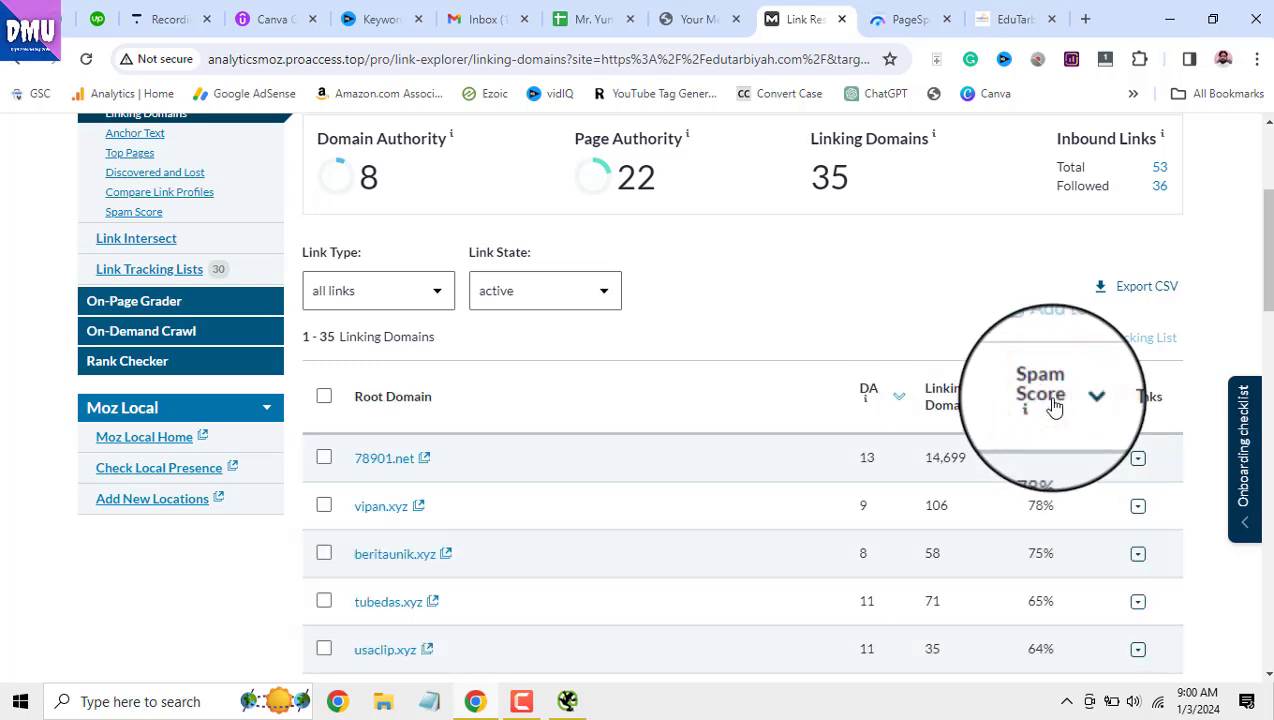
{"action": "scroll", "coordinate": [1061, 406], "scroll_direction": "down", "scroll_amount": 2}
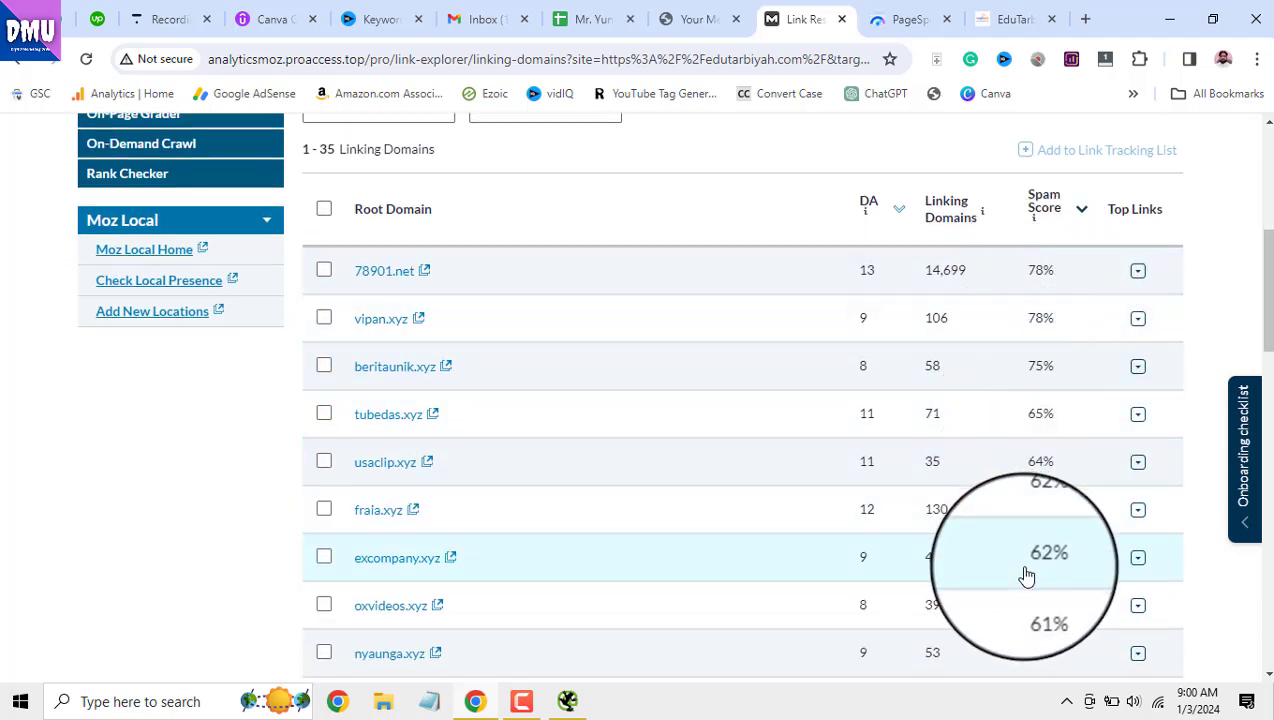
{"action": "scroll", "coordinate": [1024, 572], "scroll_direction": "up", "scroll_amount": 2}
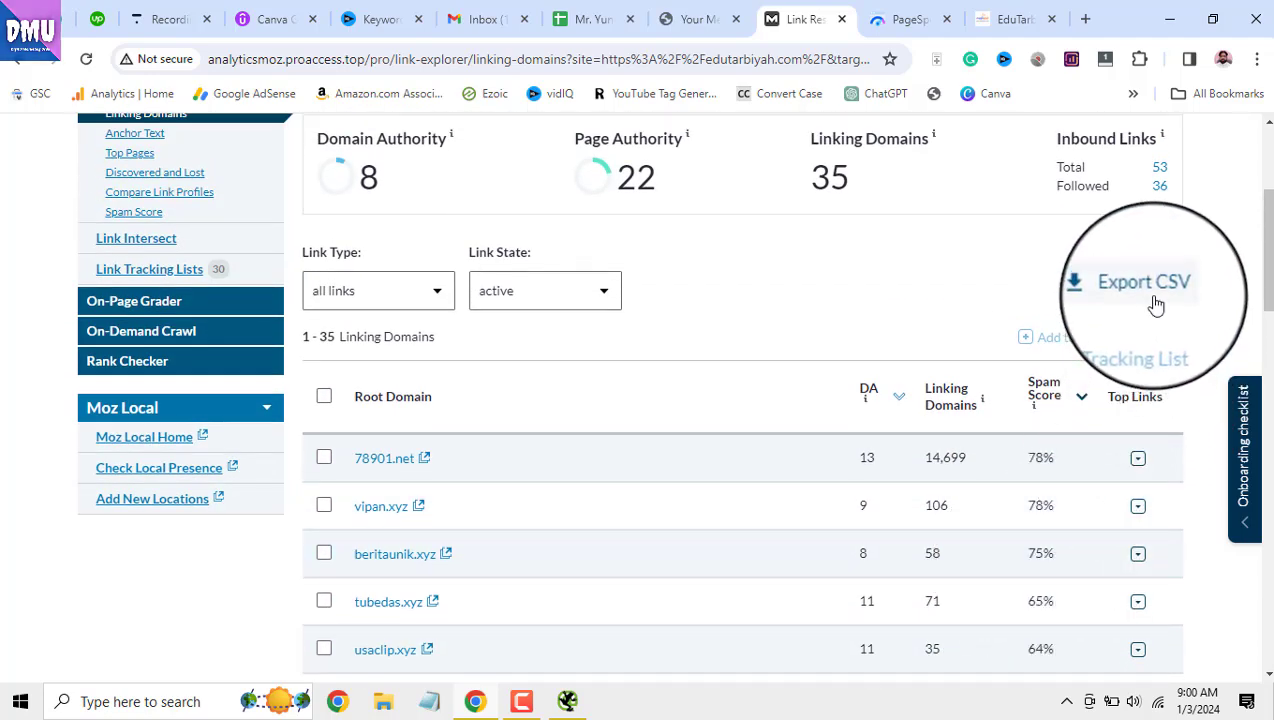
Export the linking domains to CSV with the preselected row limit and open the downloaded file in Excel
{"action": "left_click", "coordinate": [1156, 304]}
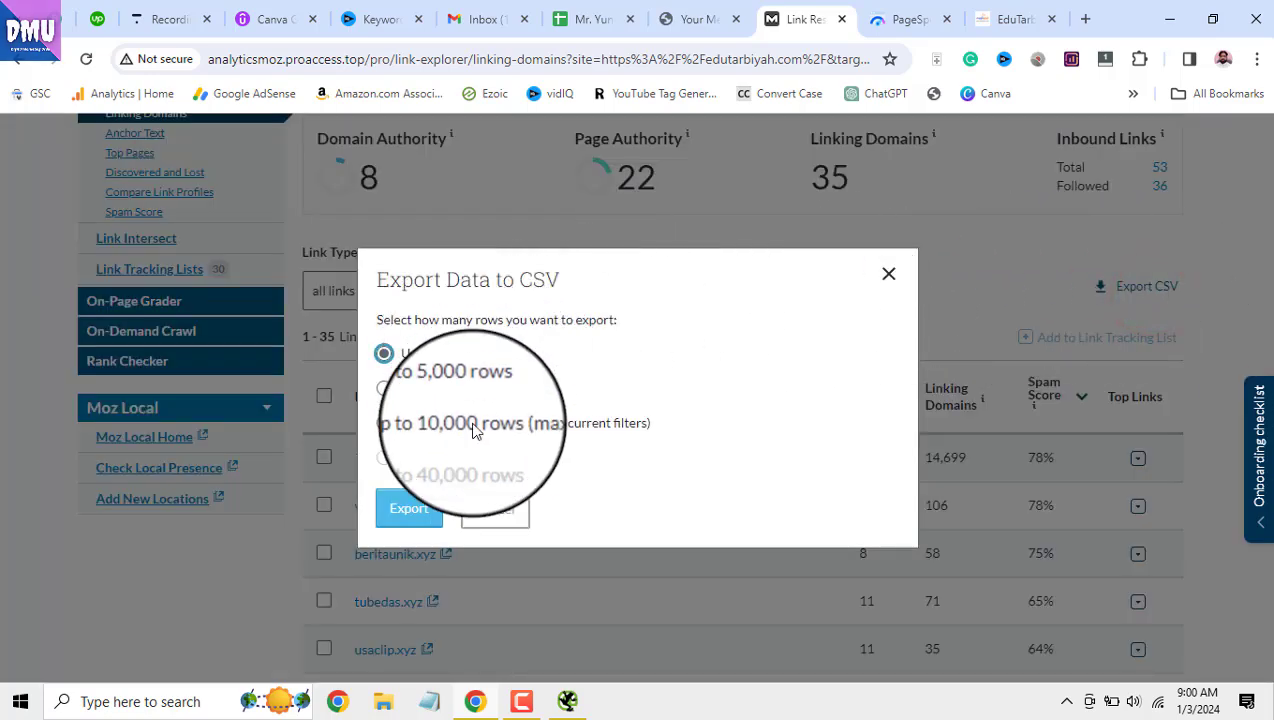
{"action": "left_click", "coordinate": [410, 520]}
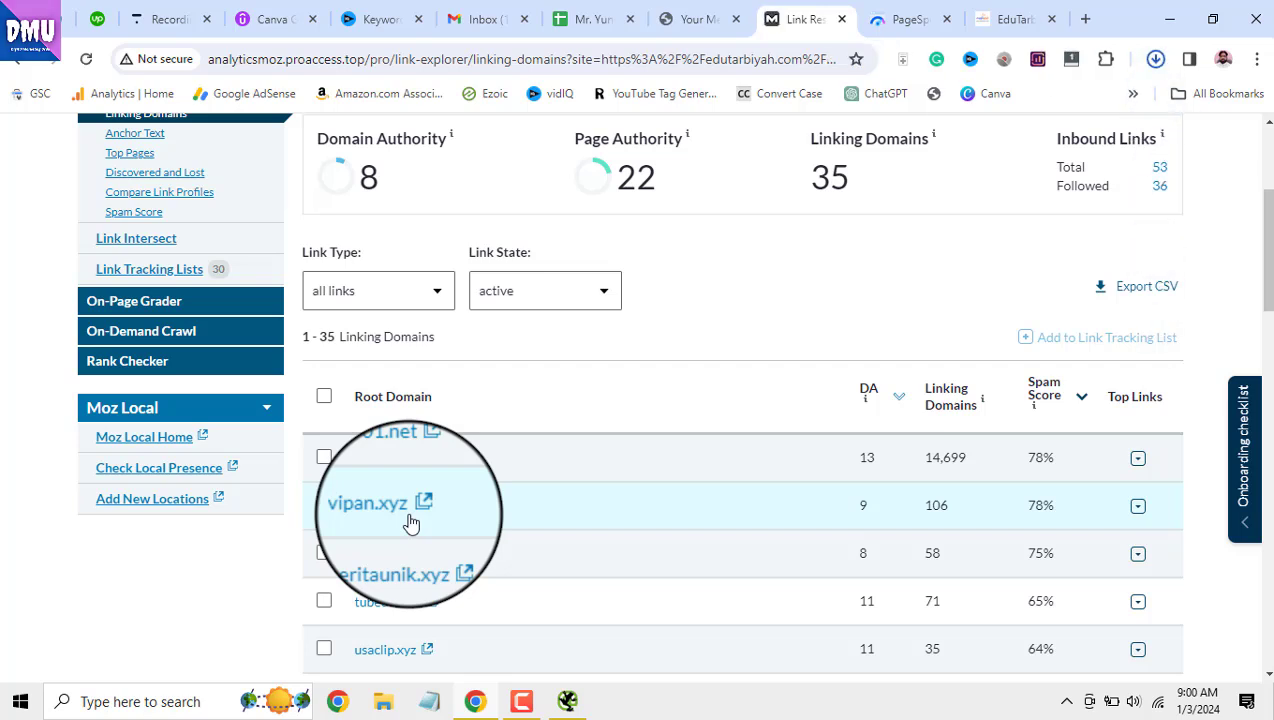
{"action": "left_click", "coordinate": [973, 112]}
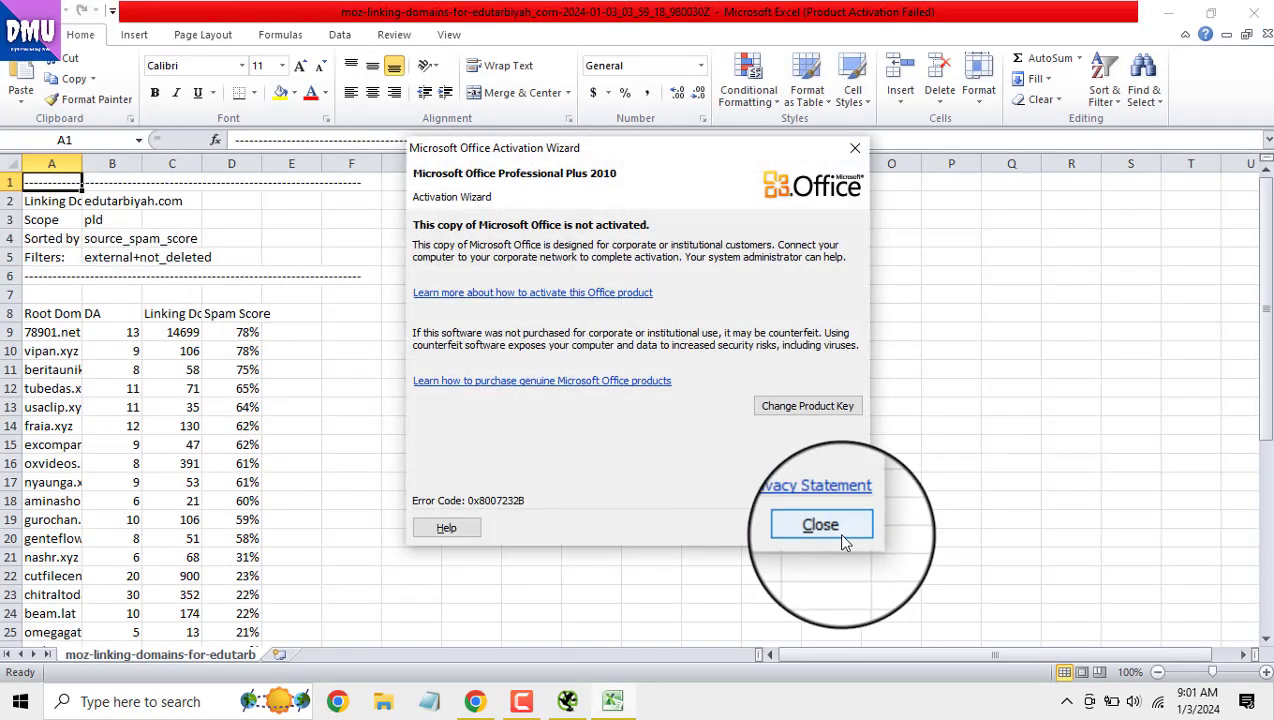
Dismiss the Office activation wizard and widen the exported sheet's columns so the domains and scores are readable
{"action": "left_click", "coordinate": [835, 531]}
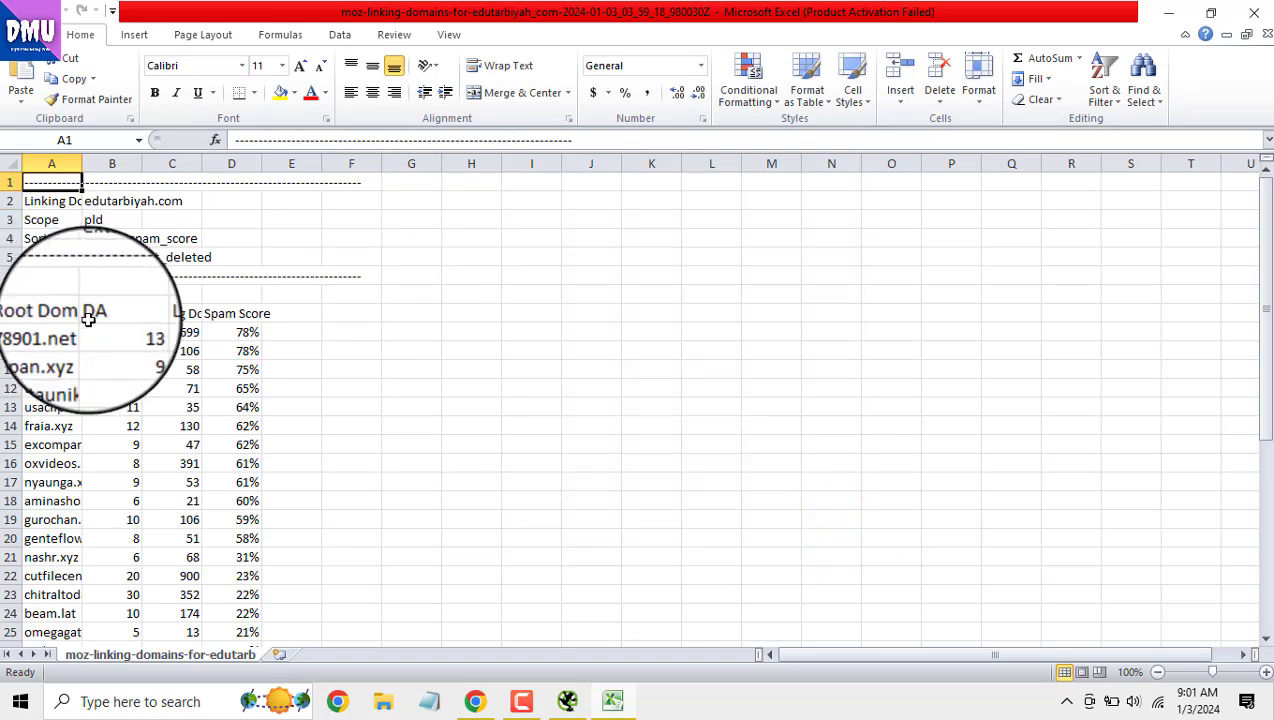
{"action": "left_click_drag", "start_coordinate": [83, 163], "coordinate": [235, 175]}
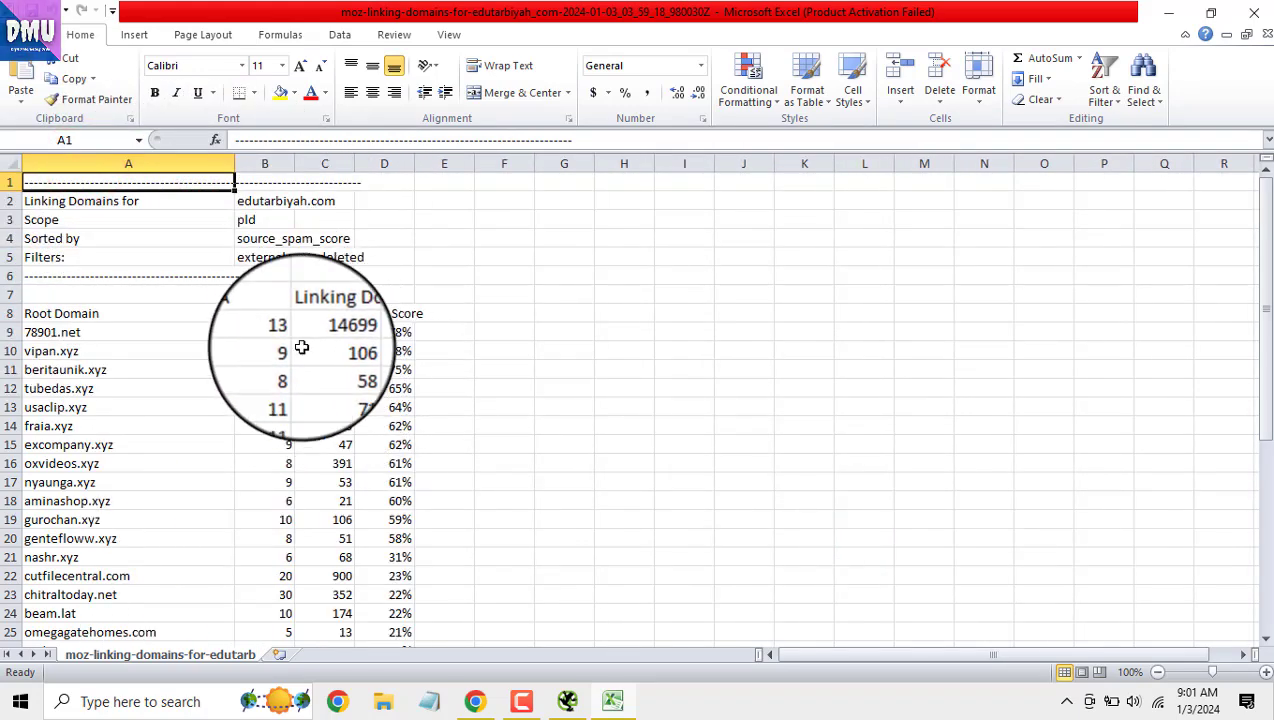
{"action": "left_click_drag", "start_coordinate": [295, 163], "coordinate": [510, 178]}
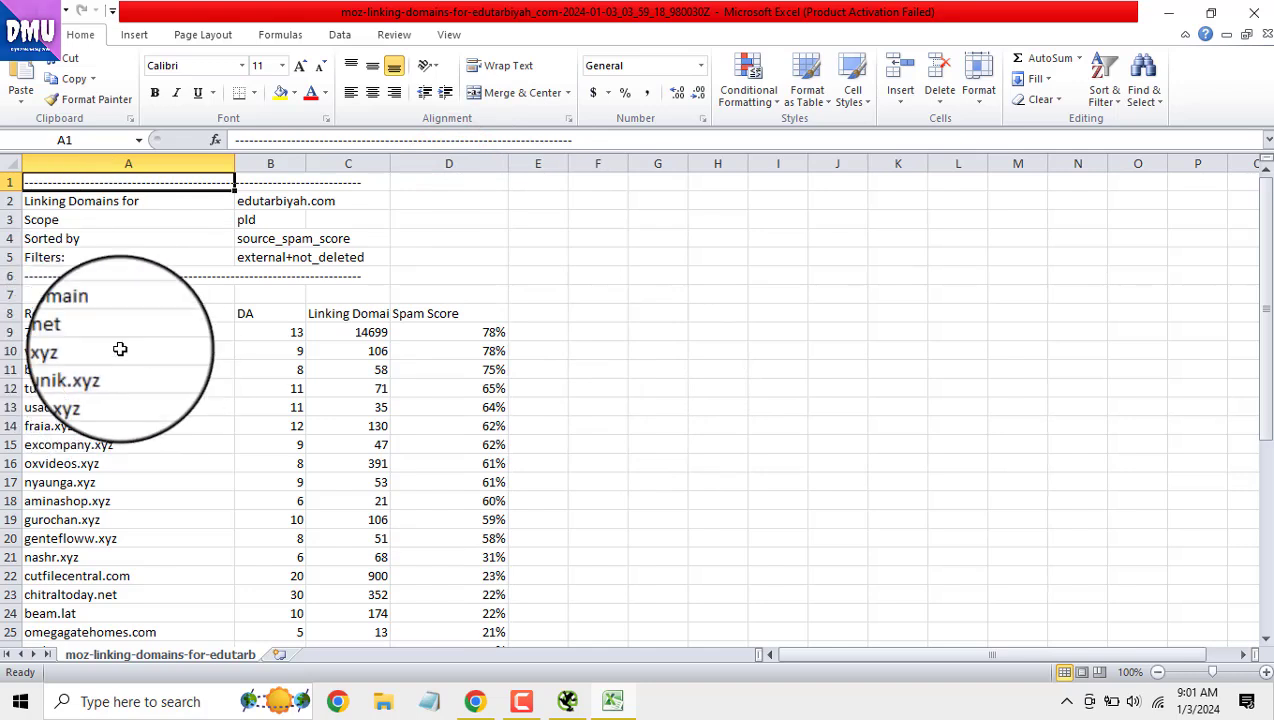
Make the table headings in A8:D8, from Root Domain to Spam Score, bold and centered
{"action": "left_click", "coordinate": [10, 313]}
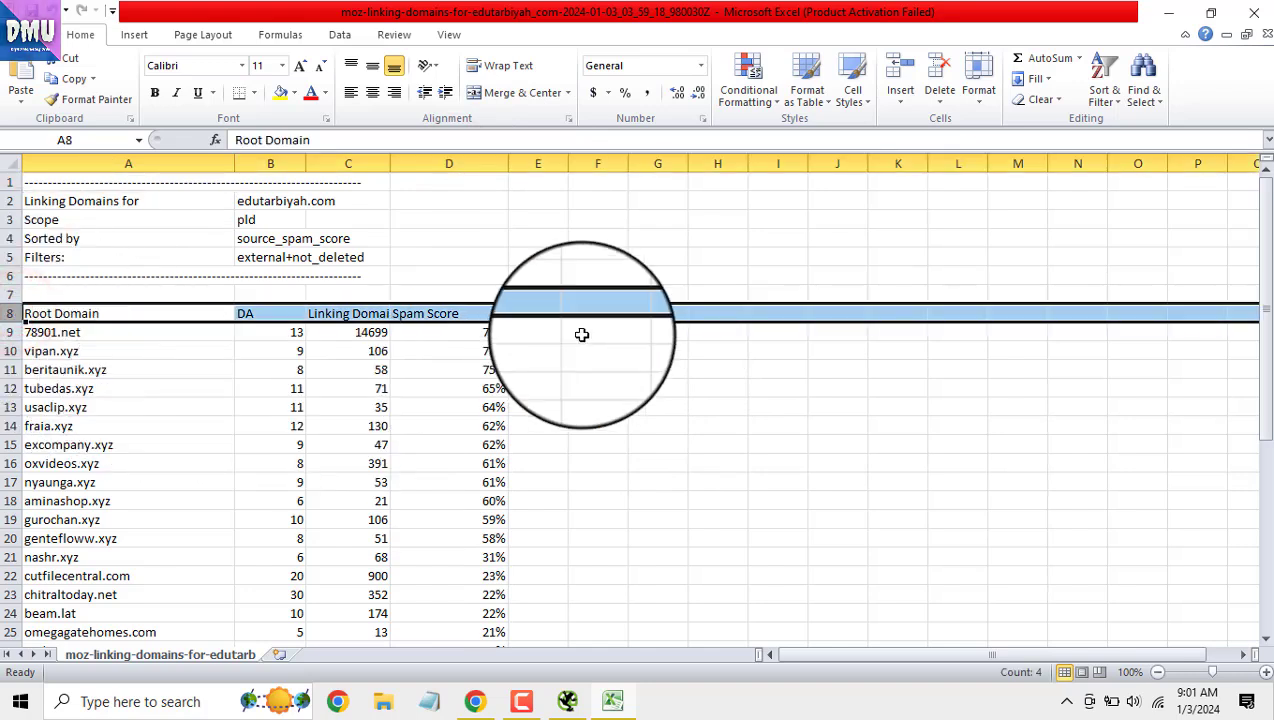
{"action": "left_click", "coordinate": [657, 444]}
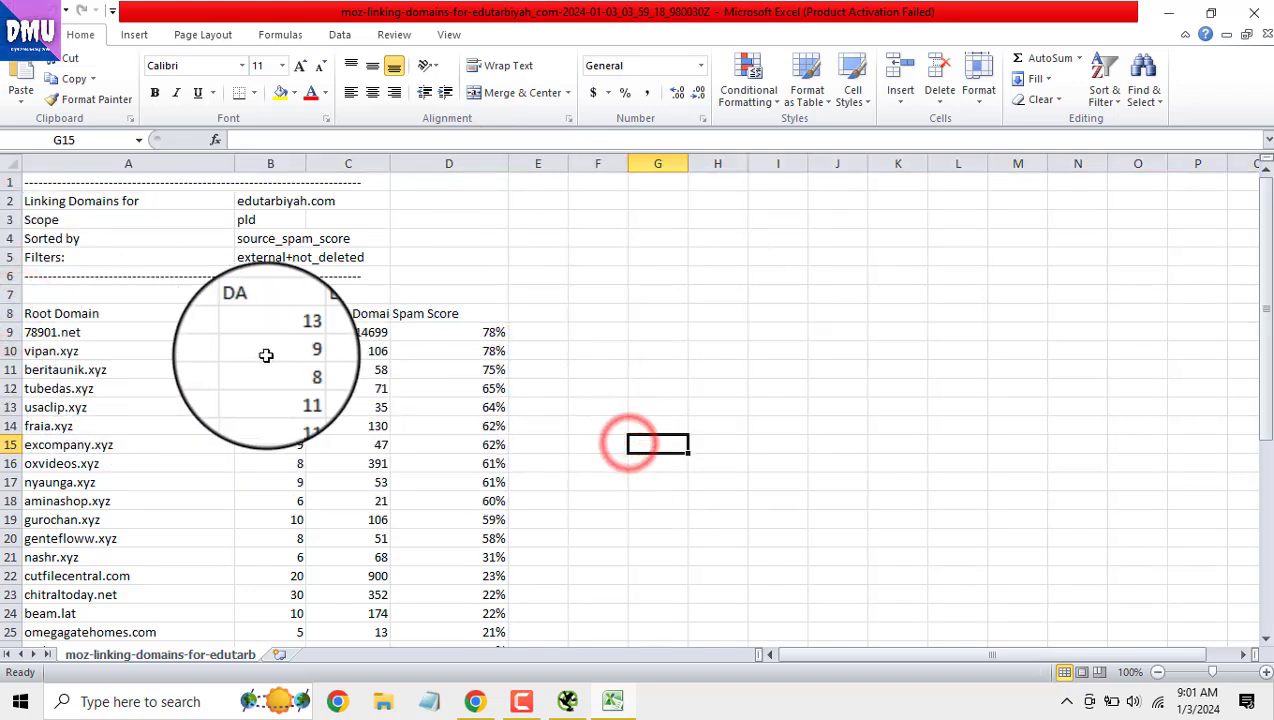
{"action": "left_click_drag", "start_coordinate": [80, 313], "coordinate": [440, 313]}
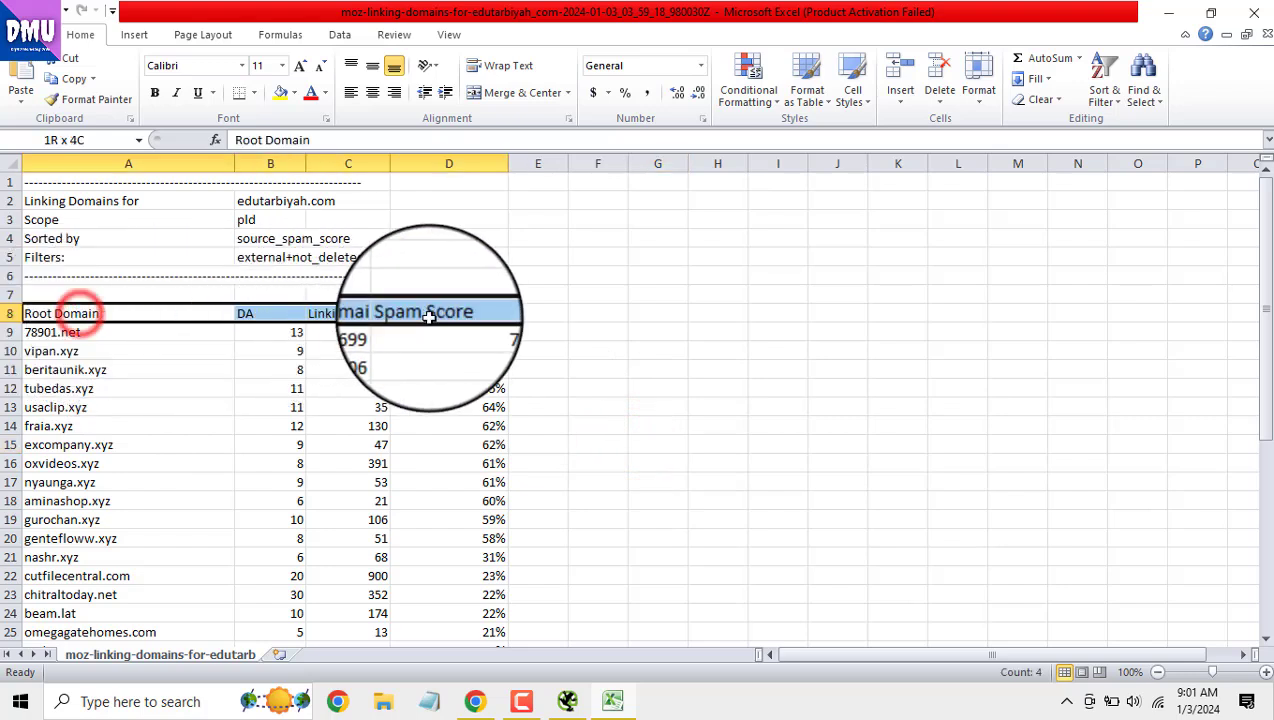
{"action": "left_click", "coordinate": [154, 92]}
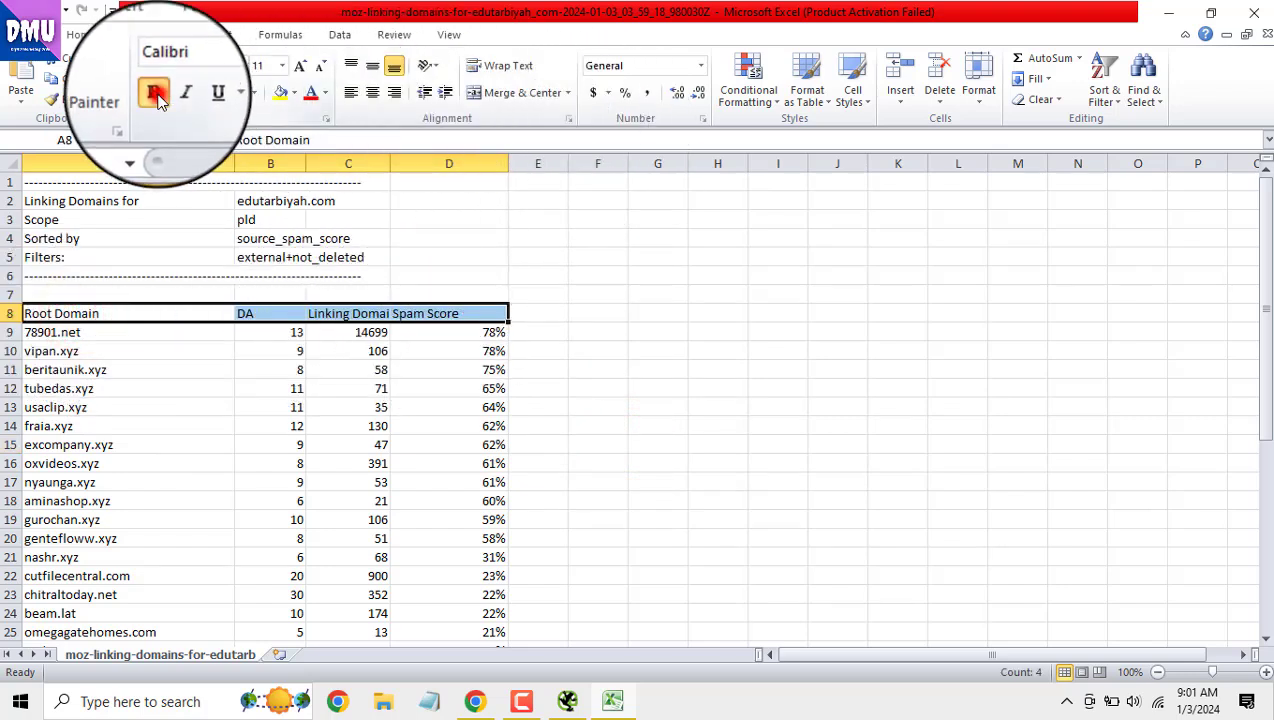
{"action": "left_click", "coordinate": [372, 93]}
{"action": "left_click", "coordinate": [220, 425]}
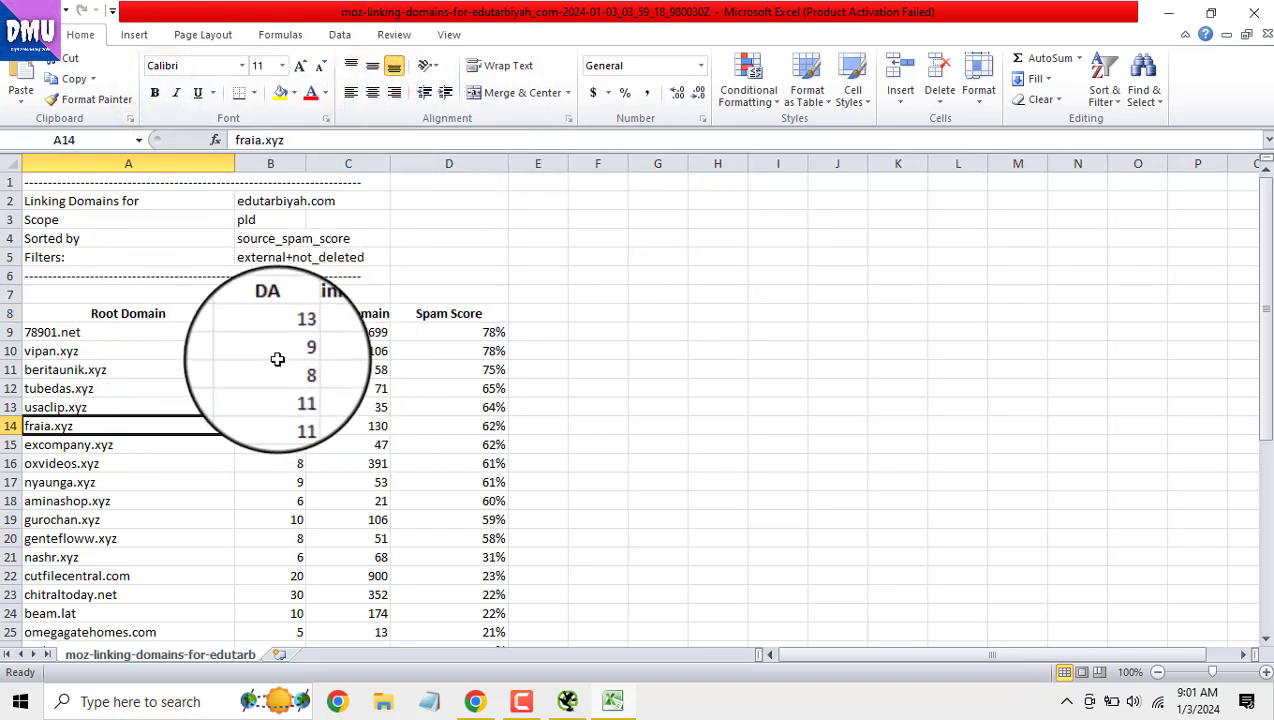
Center the contents of columns B through D, covering DA, Linking Domains and Spam Score
{"action": "left_click_drag", "start_coordinate": [275, 314], "coordinate": [455, 314]}
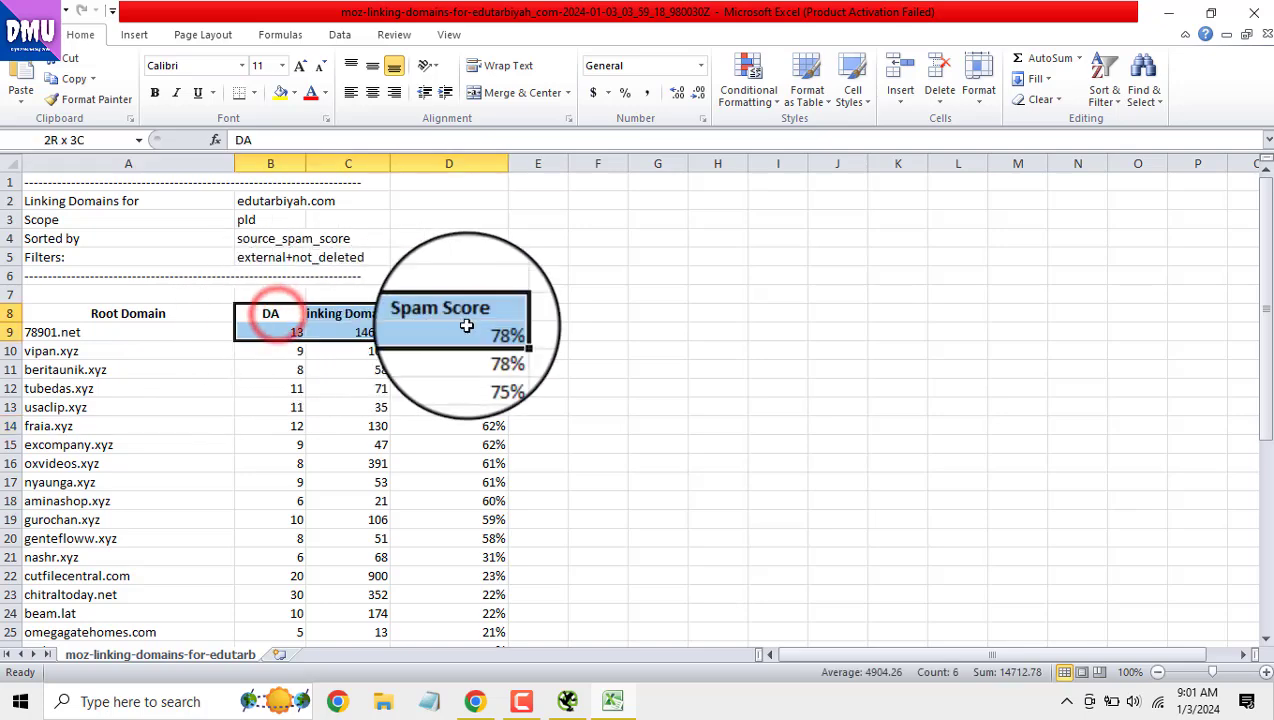
{"action": "left_click", "coordinate": [597, 369]}
{"action": "left_click_drag", "start_coordinate": [272, 163], "coordinate": [452, 163]}
{"action": "left_click", "coordinate": [372, 93]}
{"action": "left_click", "coordinate": [589, 343]}
Copy the linking domains table A8:D43 from Excel and paste it at A2 of the Google Sheets audit's Spam Score sheet
{"action": "left_click_drag", "start_coordinate": [131, 320], "coordinate": [432, 243]}
{"action": "right_click", "coordinate": [441, 219]}
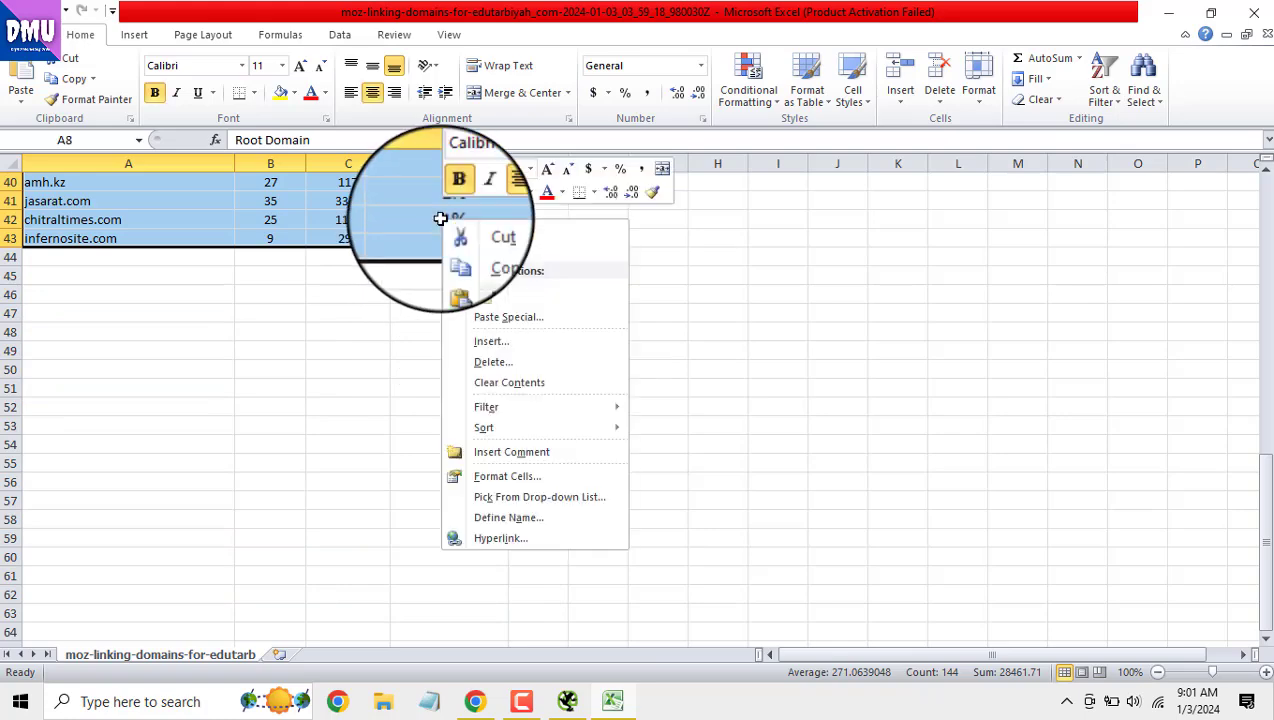
{"action": "left_click", "coordinate": [492, 253]}
{"action": "left_click", "coordinate": [475, 701]}
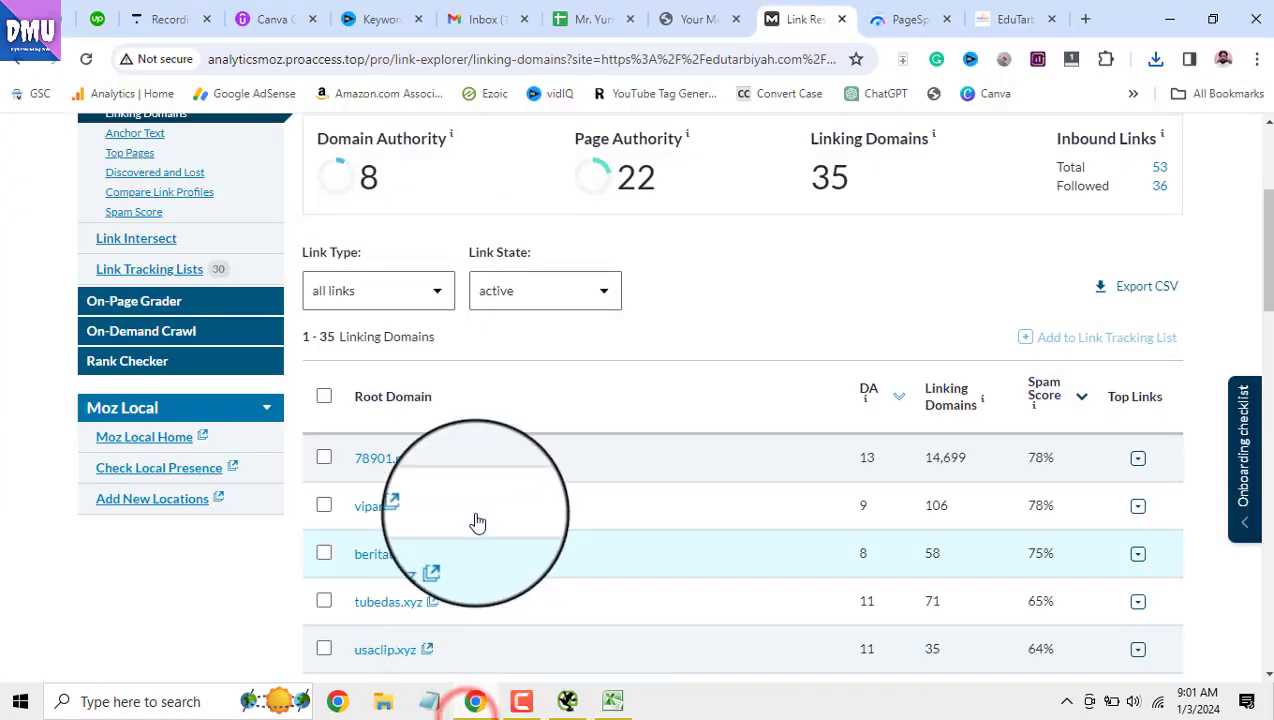
{"action": "left_click", "coordinate": [595, 19]}
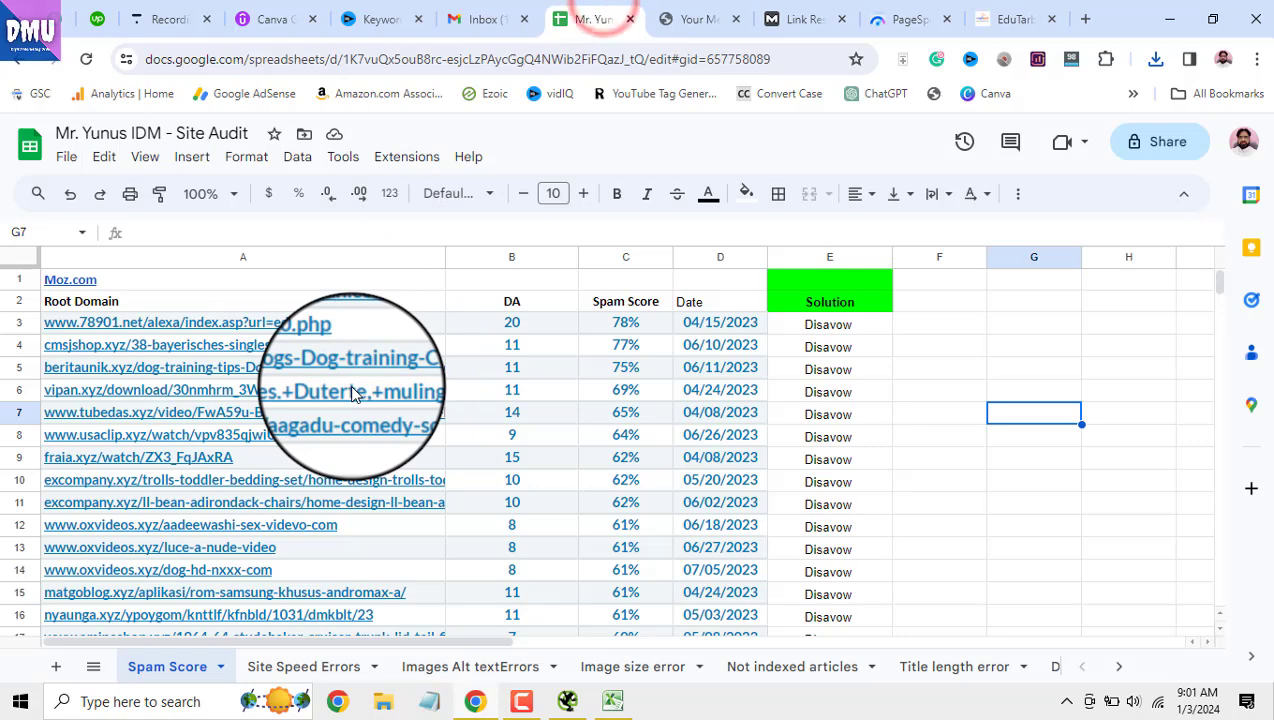
{"action": "right_click", "coordinate": [133, 301]}
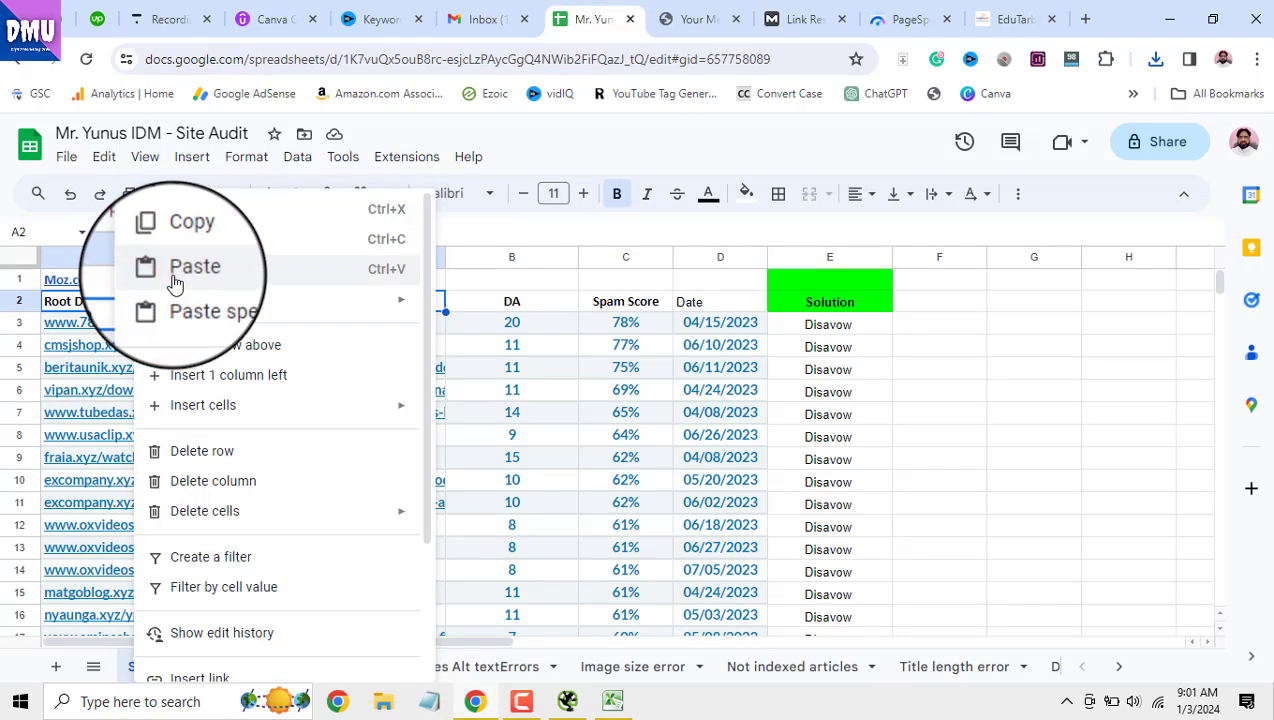
{"action": "left_click", "coordinate": [175, 285]}
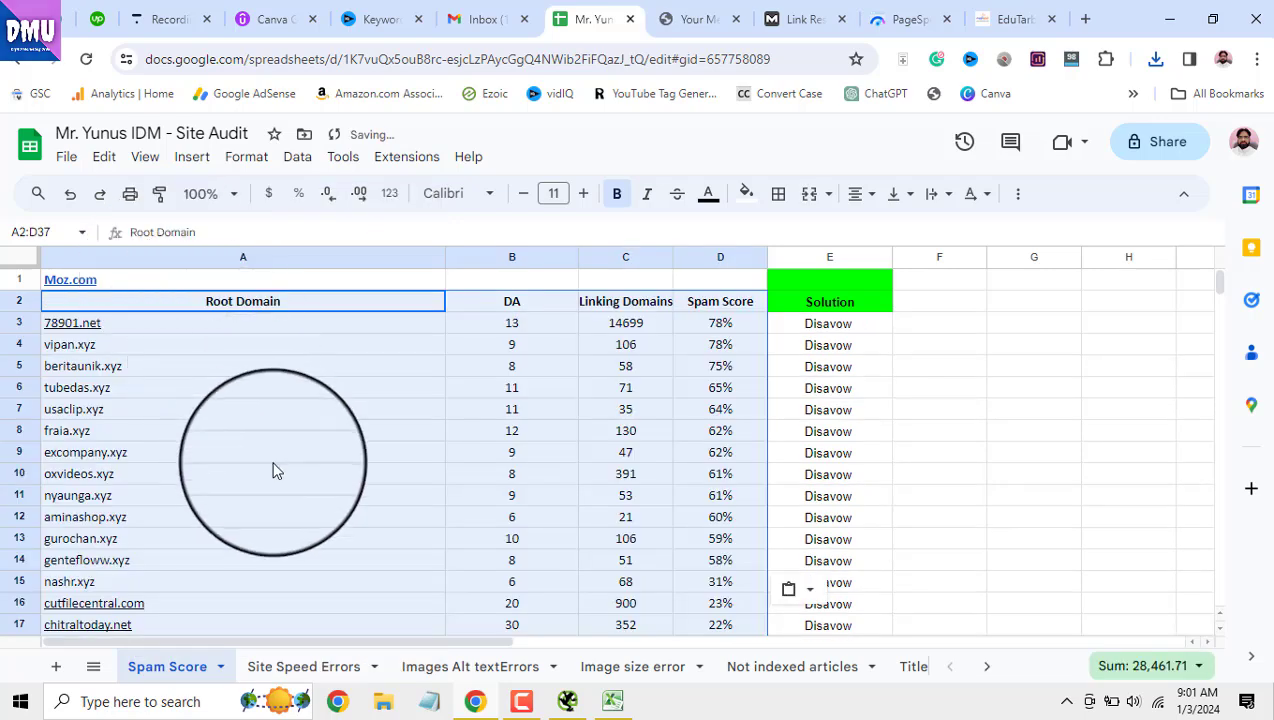
Review the pasted spam scores in column D to decide which high-scoring linking domains need highlighting
{"action": "left_click", "coordinate": [373, 497]}
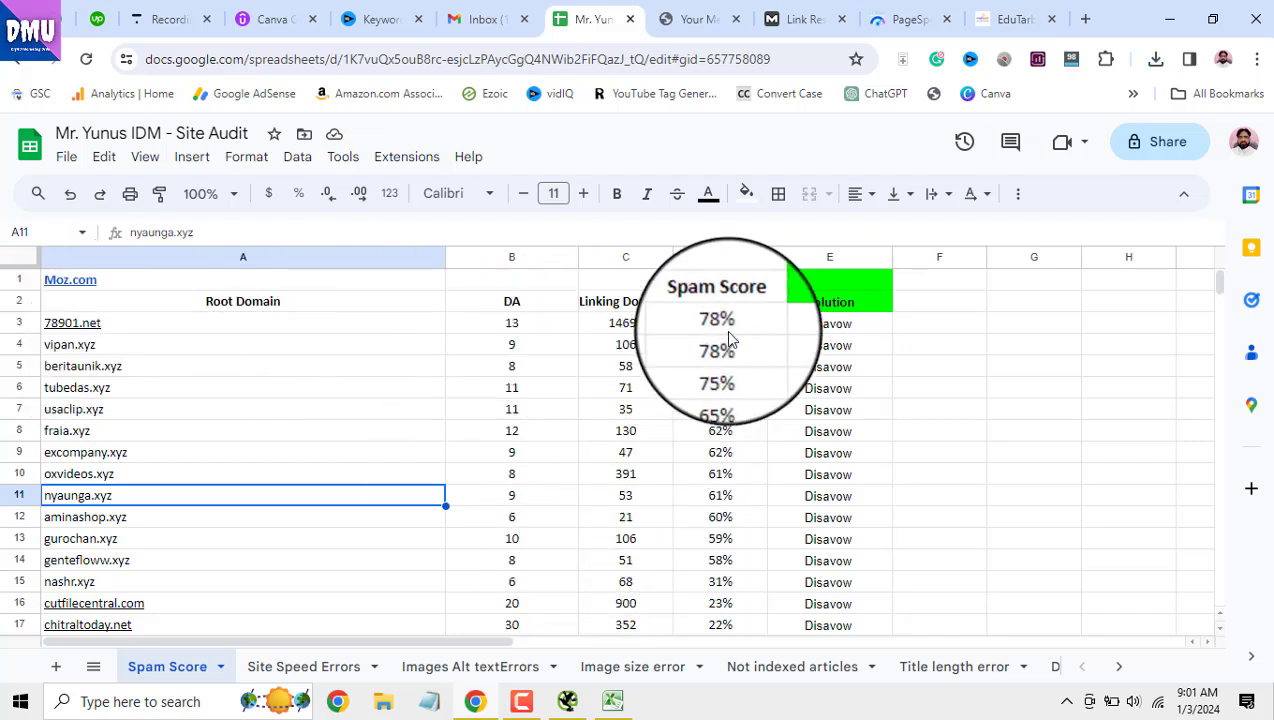
{"action": "scroll", "coordinate": [636, 332], "scroll_direction": "down", "scroll_amount": 4}
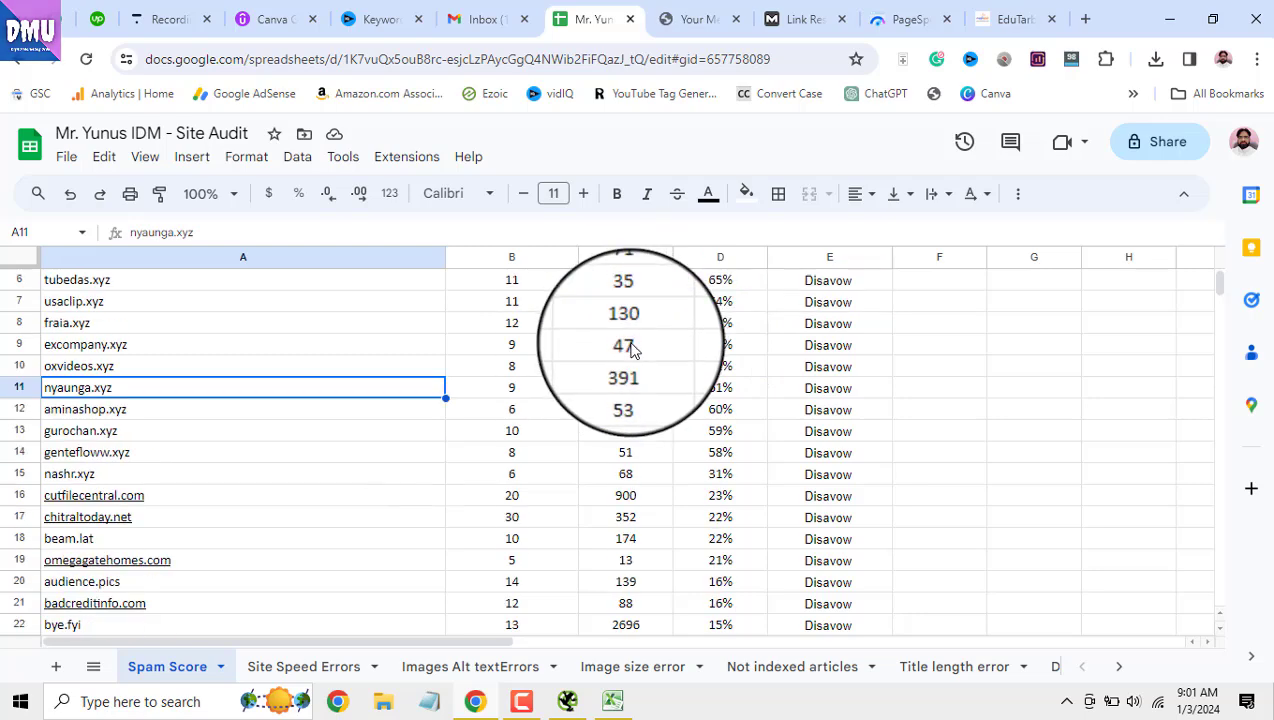
{"action": "scroll", "coordinate": [650, 425], "scroll_direction": "up", "scroll_amount": 4}
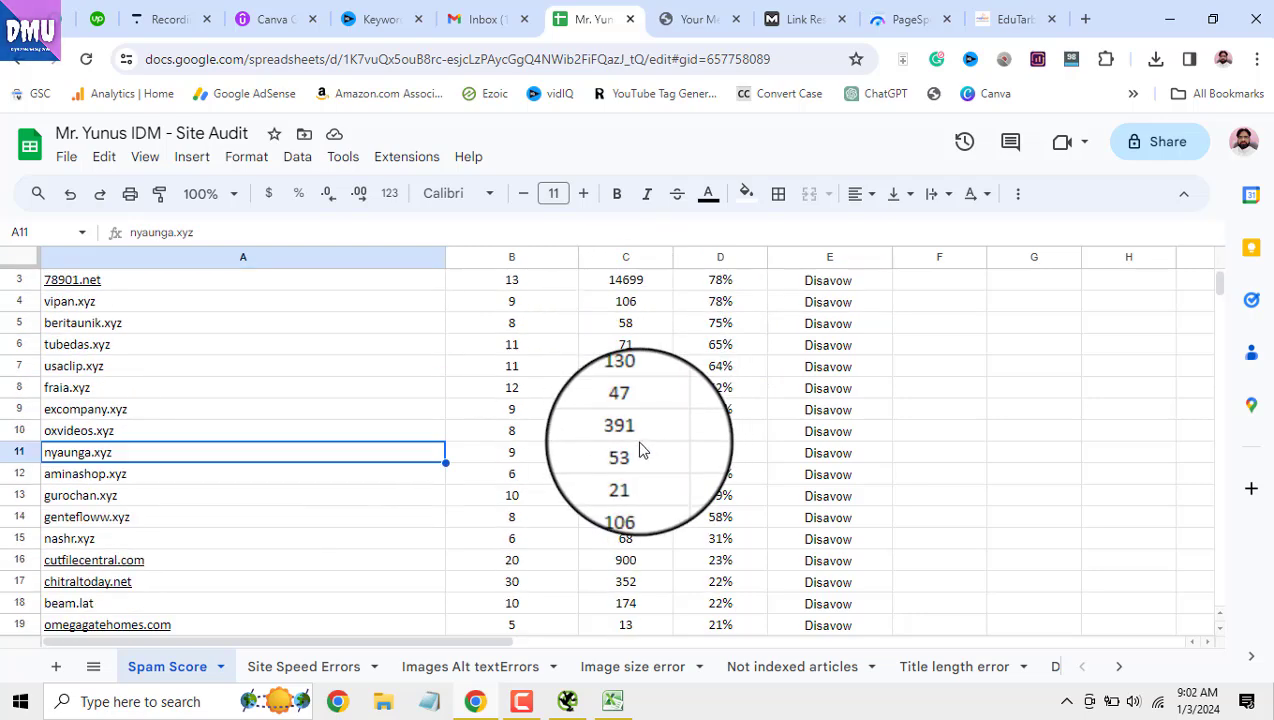
{"action": "left_click_drag", "start_coordinate": [722, 325], "coordinate": [722, 495]}
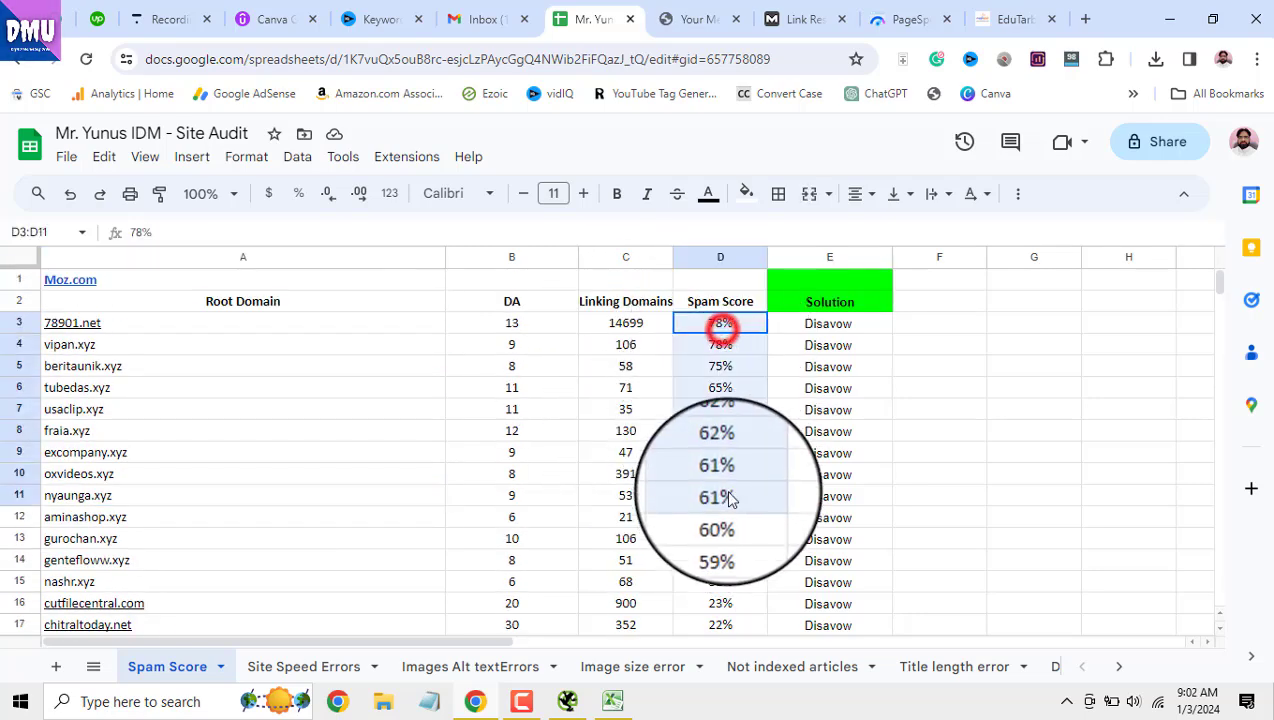
{"action": "left_click", "coordinate": [759, 386]}
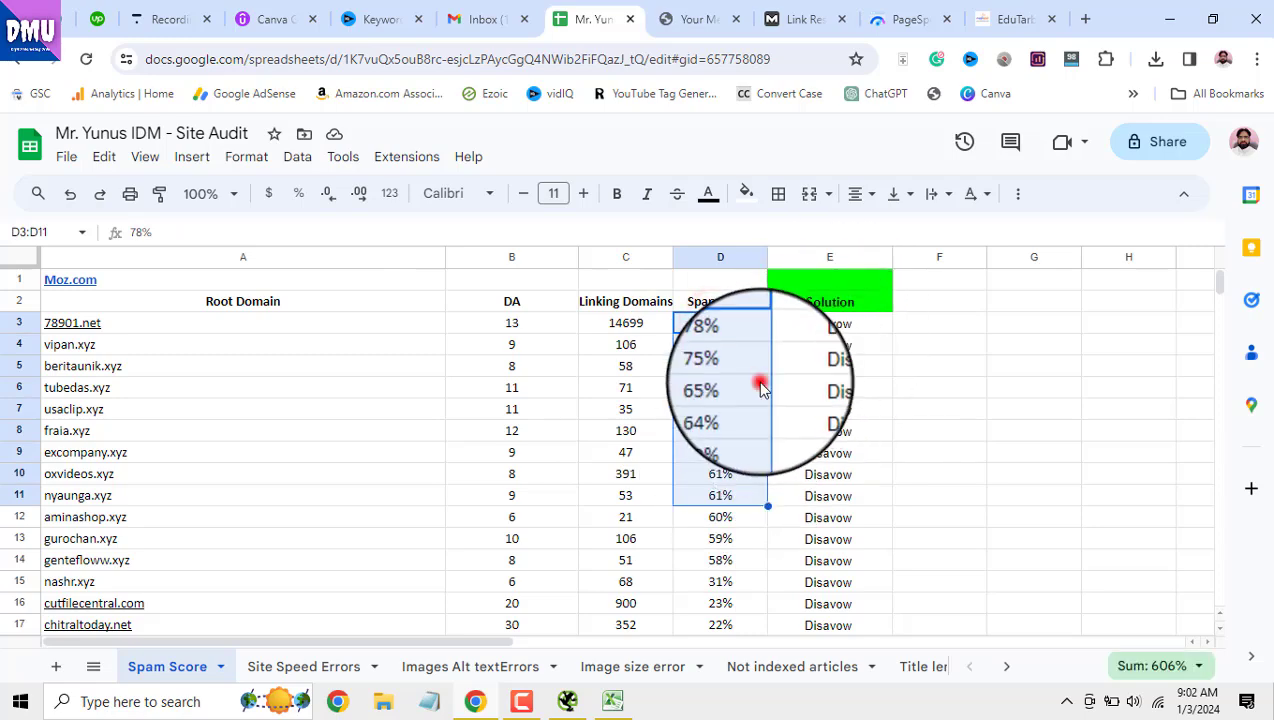
{"action": "scroll", "coordinate": [742, 446], "scroll_direction": "down", "scroll_amount": 4}
{"action": "scroll", "coordinate": [756, 480], "scroll_direction": "up", "scroll_amount": 1}
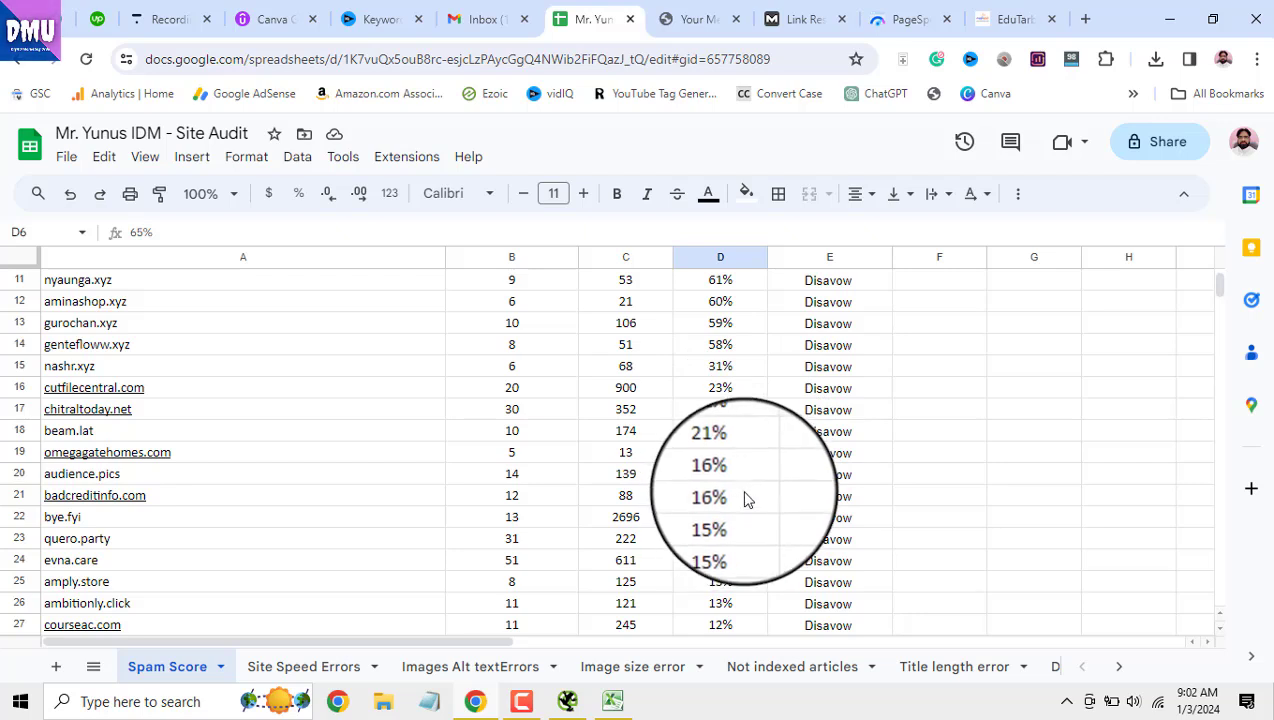
{"action": "scroll", "coordinate": [748, 498], "scroll_direction": "down", "scroll_amount": 1}
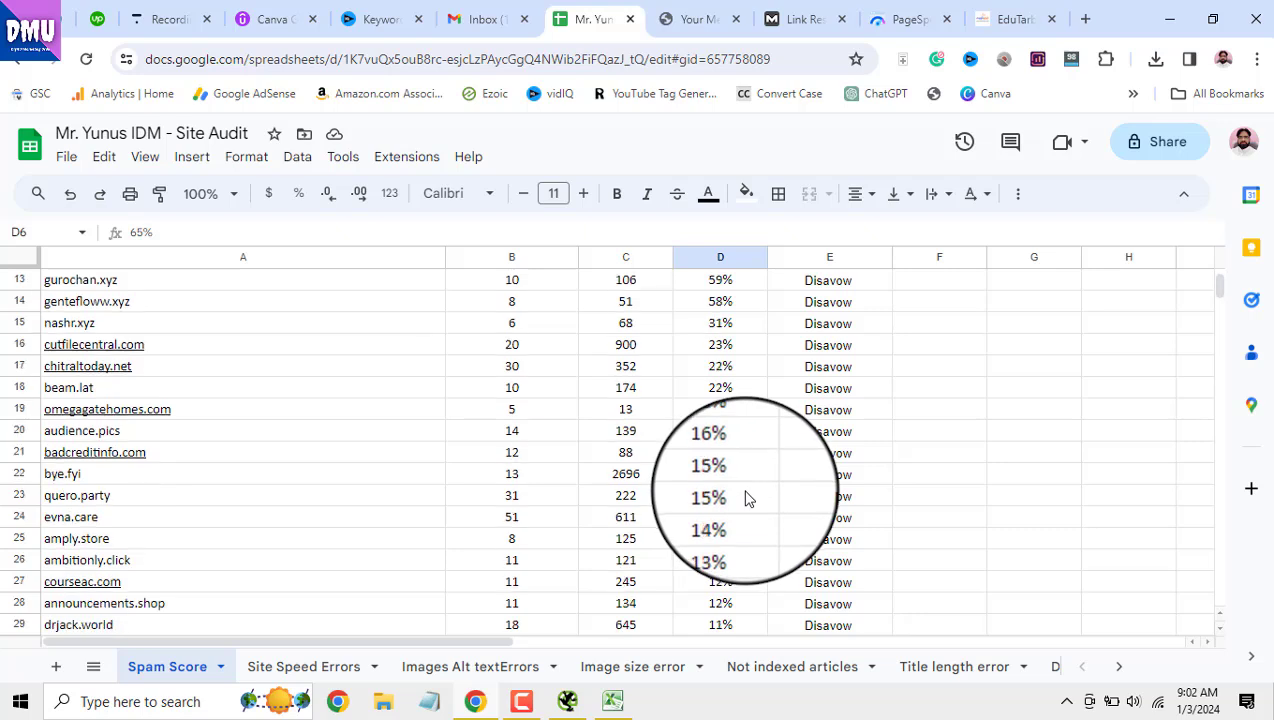
{"action": "scroll", "coordinate": [746, 499], "scroll_direction": "up", "scroll_amount": 1}
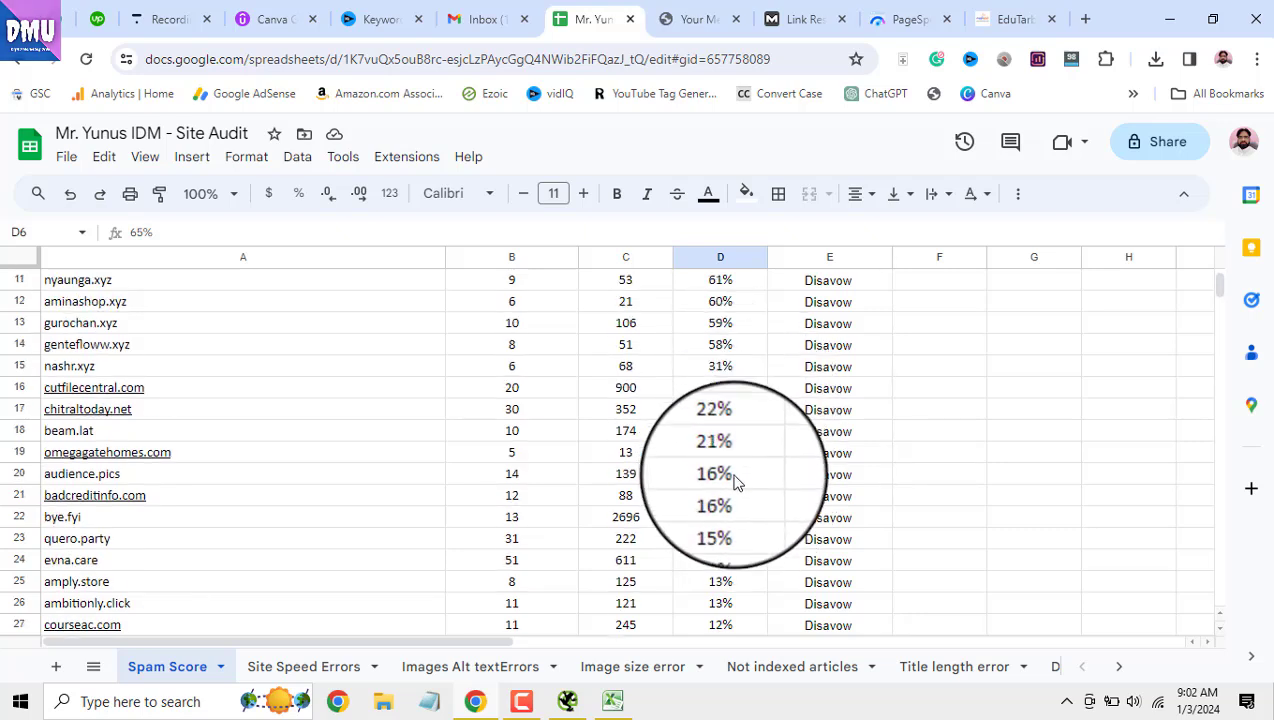
Fill the spam score cells D3:D19 with red to flag the high-risk linking domains
{"action": "left_click_drag", "start_coordinate": [737, 458], "coordinate": [731, 335]}
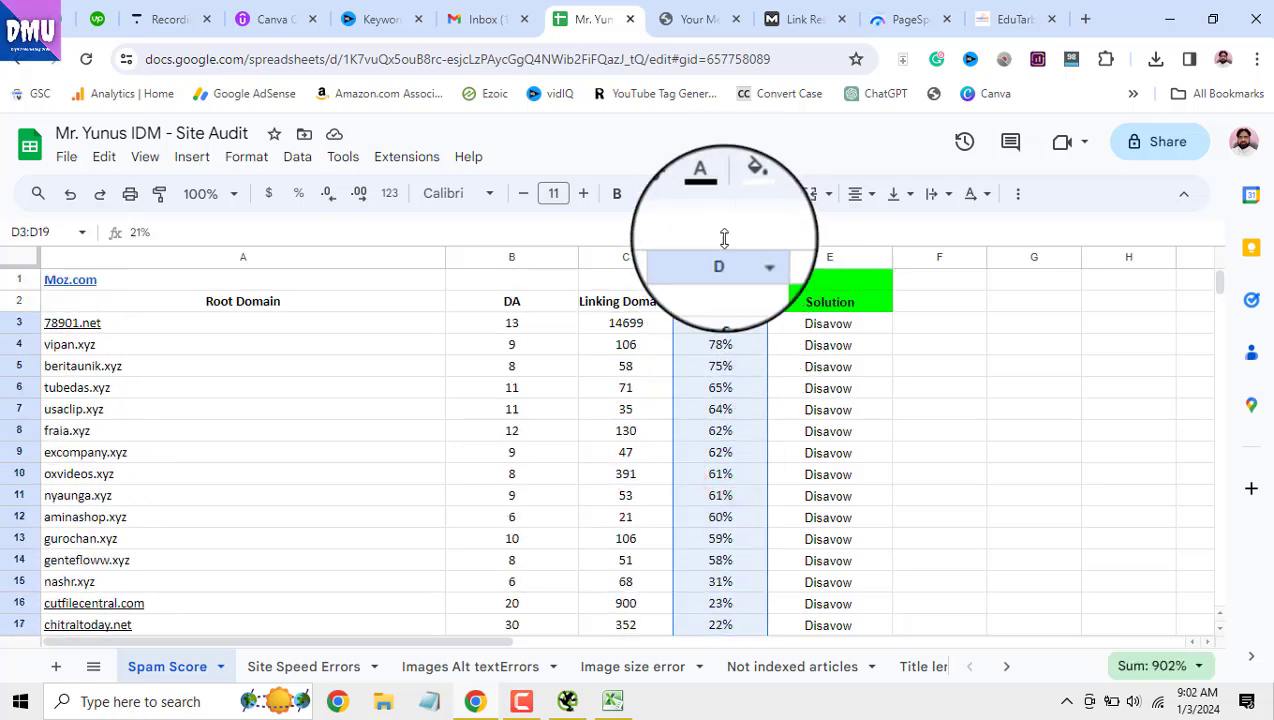
{"action": "left_click", "coordinate": [745, 193]}
{"action": "left_click", "coordinate": [773, 283]}
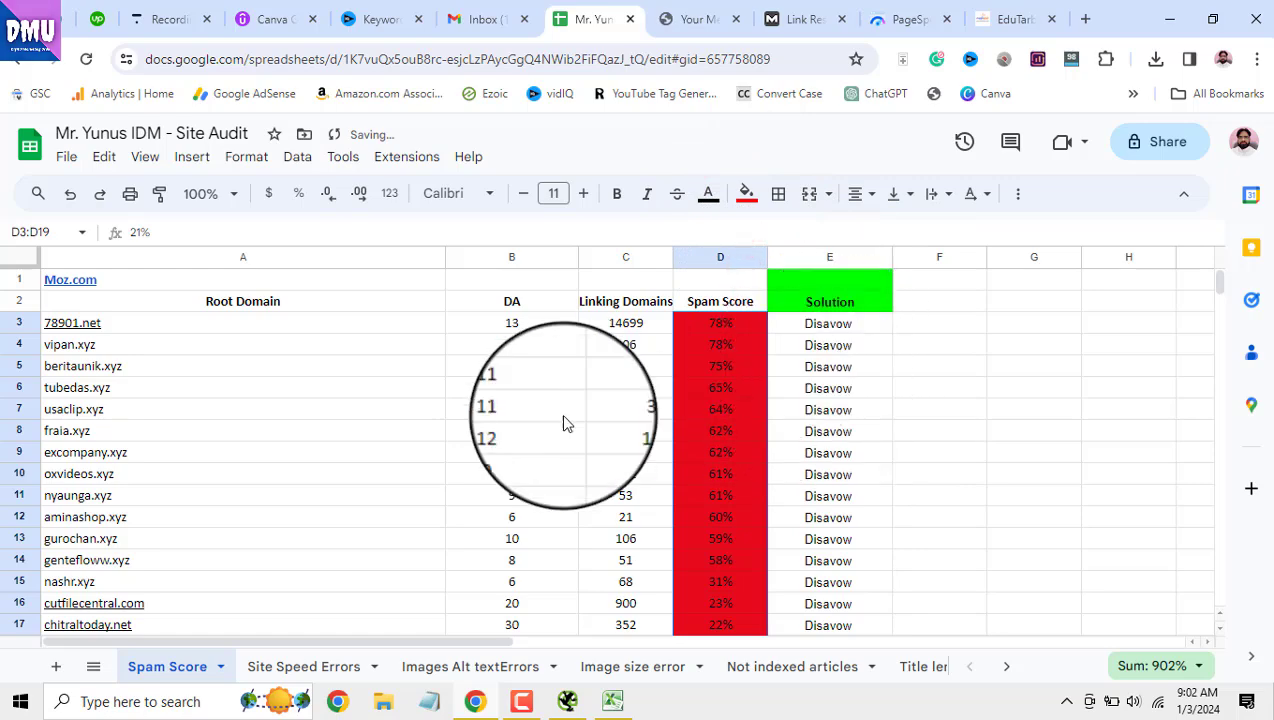
Check the source links on the Spam Score and Site Speed Errors sheets, and try the pagespeed.web.dev link in A6
{"action": "left_click", "coordinate": [318, 667]}
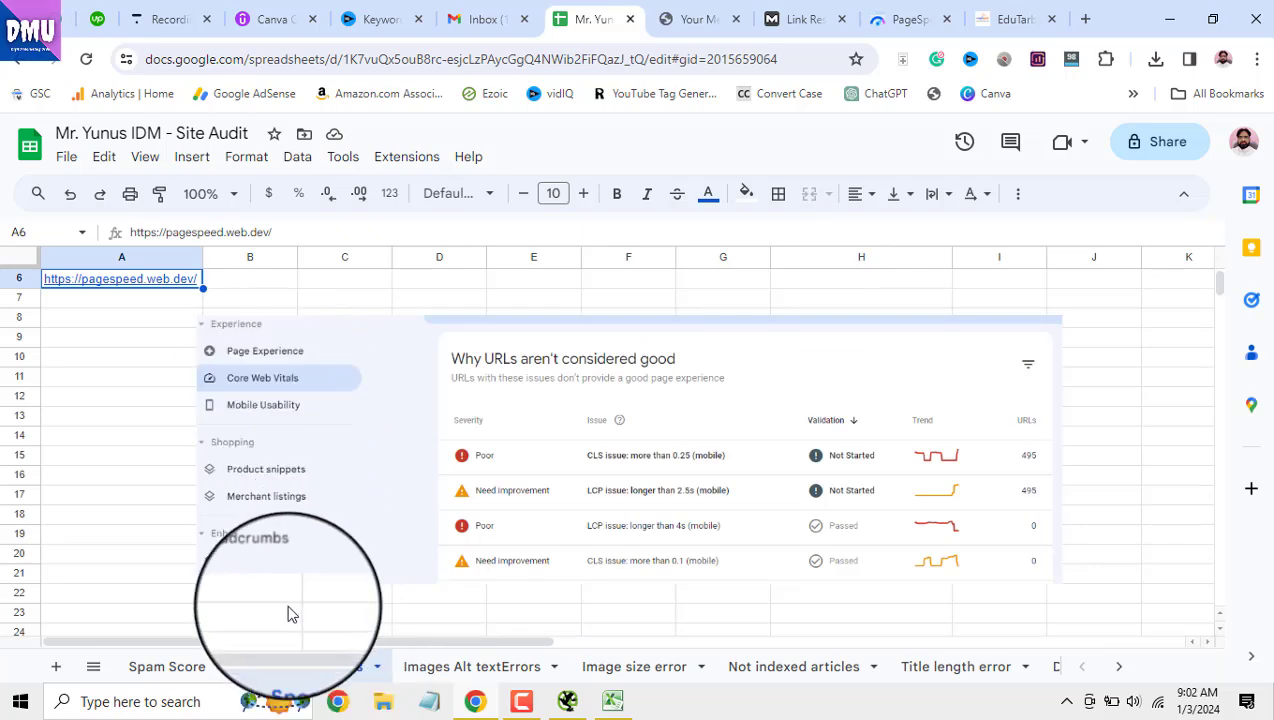
{"action": "left_click", "coordinate": [193, 665]}
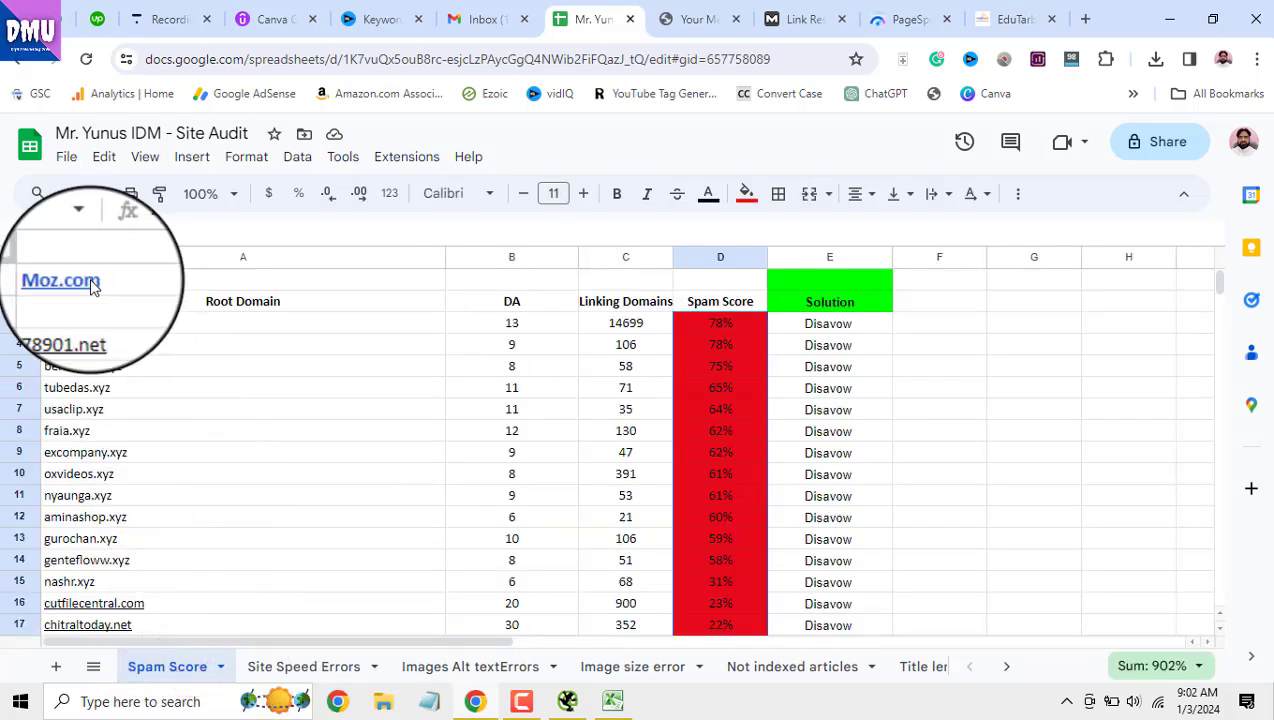
{"action": "mouse_move", "coordinate": [91, 285]}
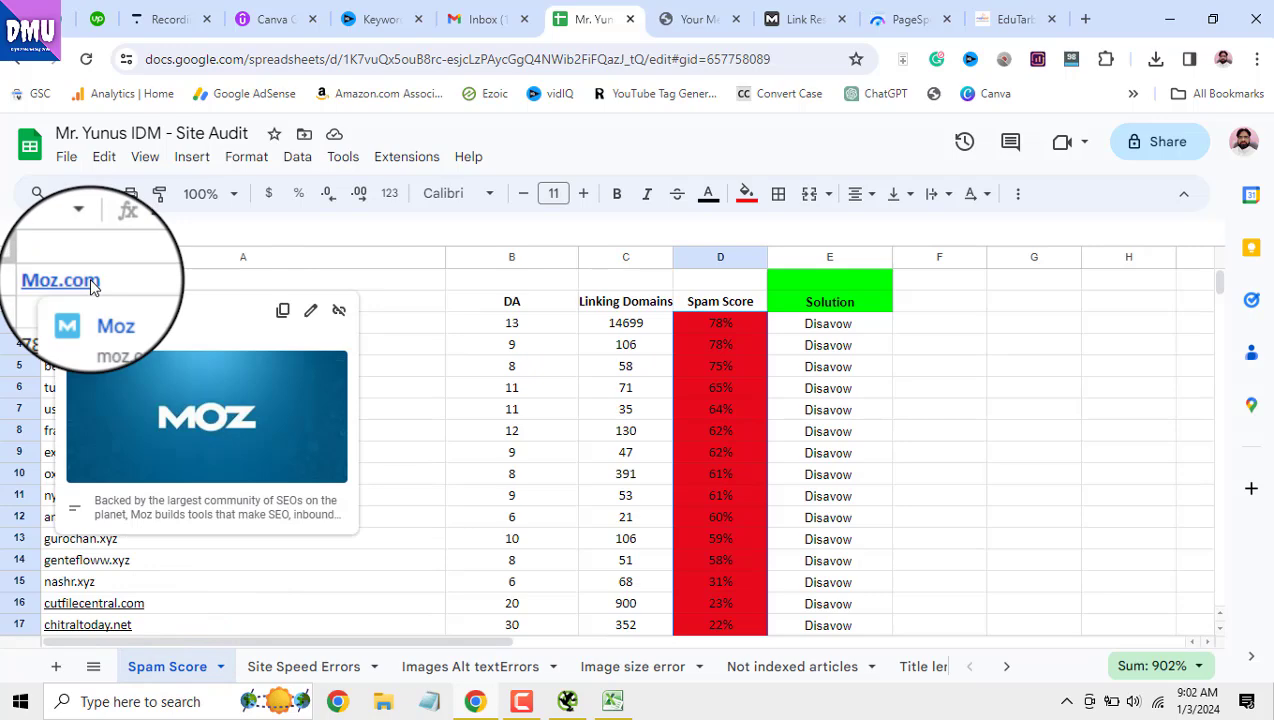
{"action": "left_click", "coordinate": [305, 667]}
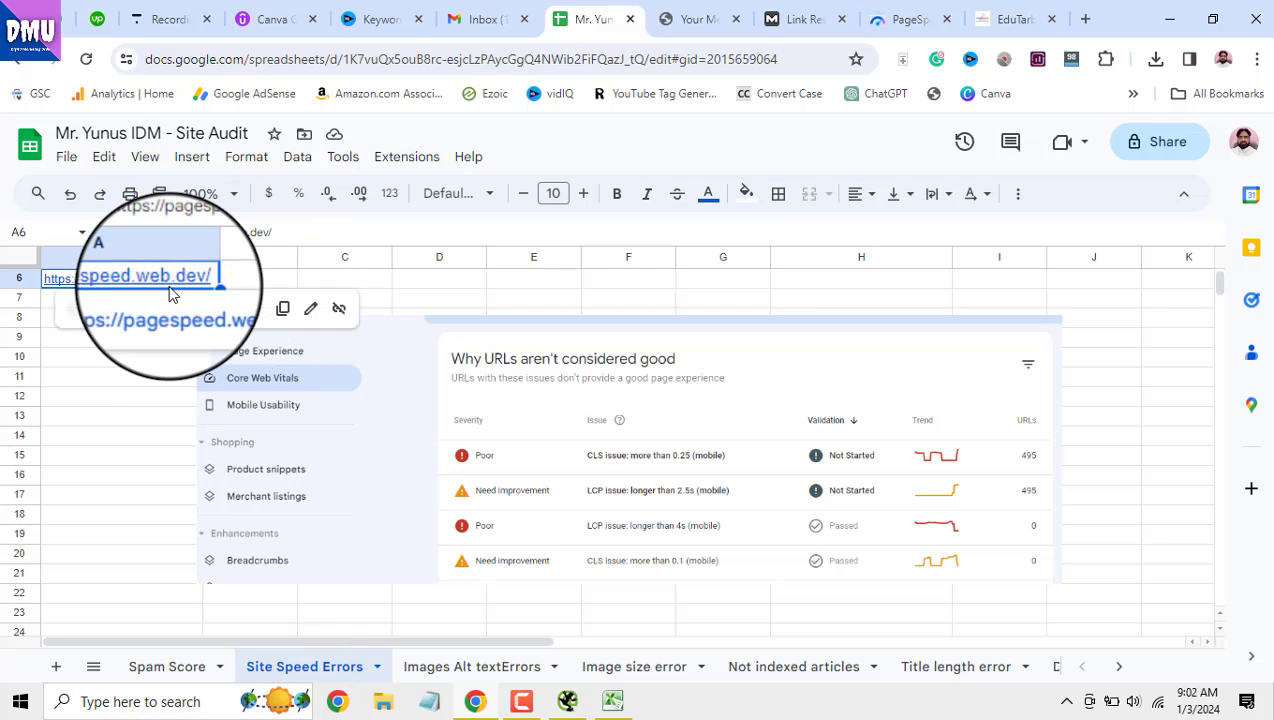
{"action": "left_click", "coordinate": [179, 316]}
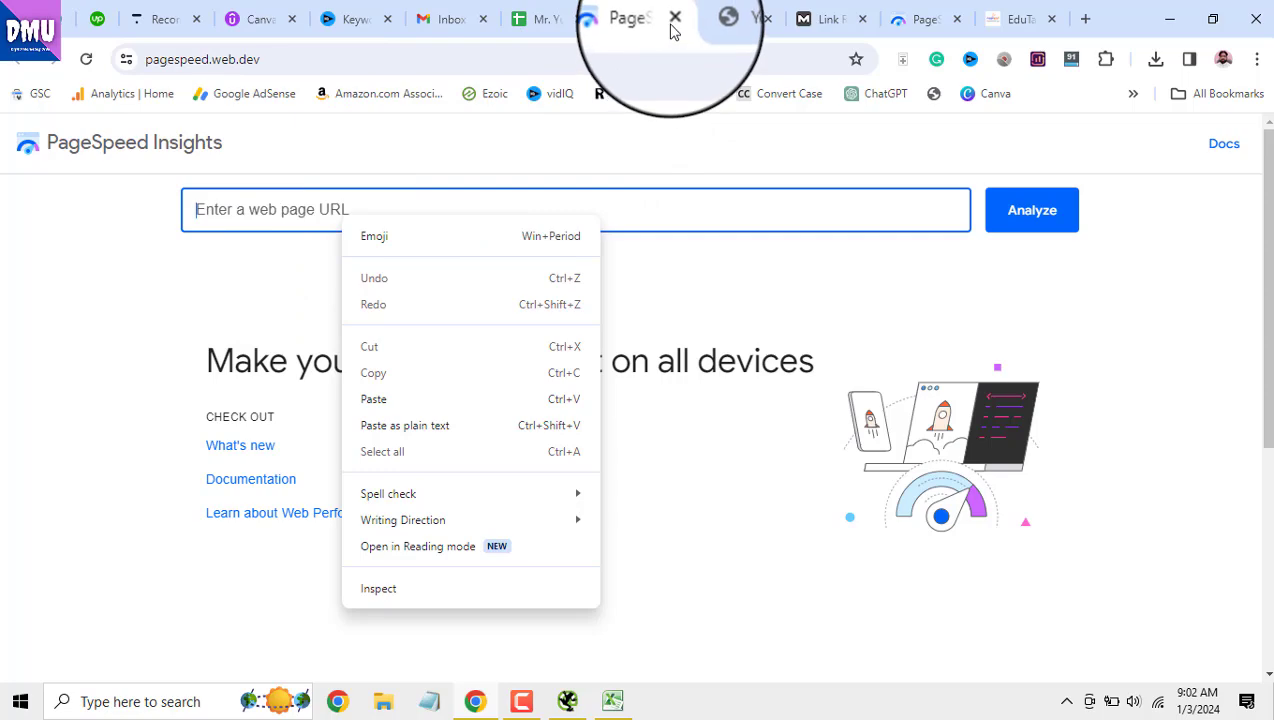
{"action": "left_click", "coordinate": [675, 19]}
Open PageSpeed Insights in a new incognito window by searching for "google page insights"
{"action": "left_click", "coordinate": [1257, 59]}
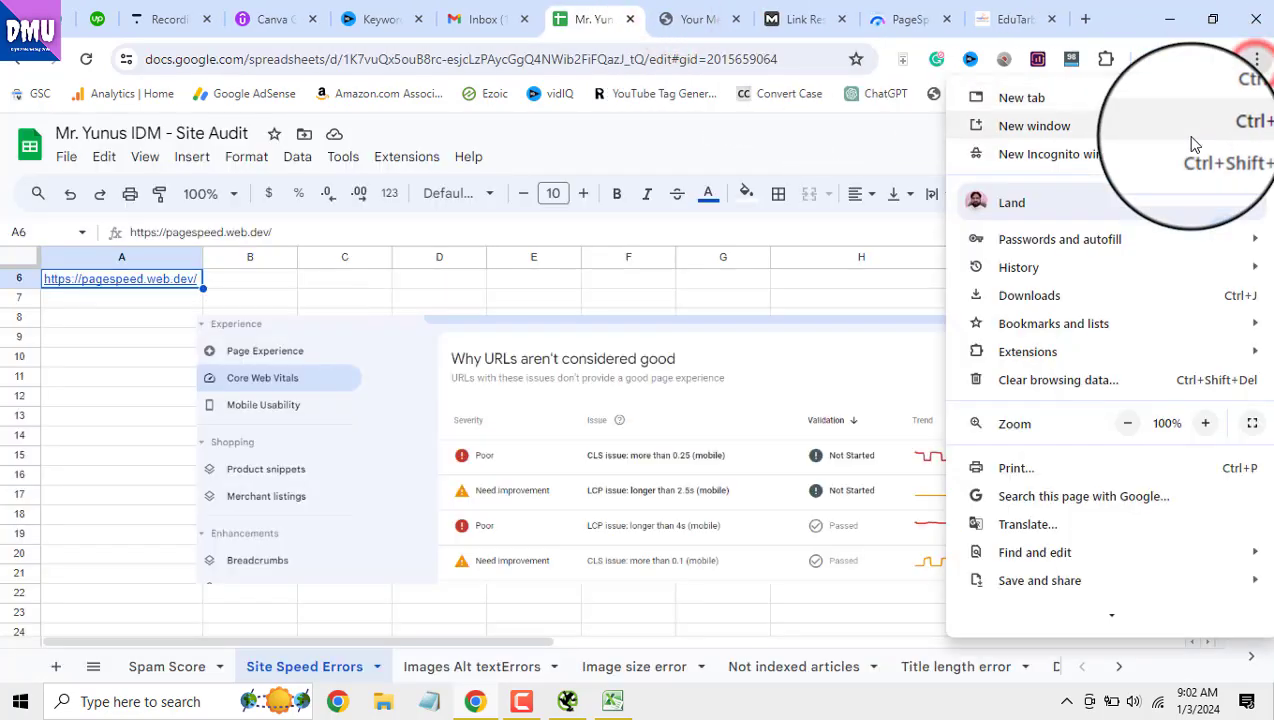
{"action": "left_click", "coordinate": [1180, 155]}
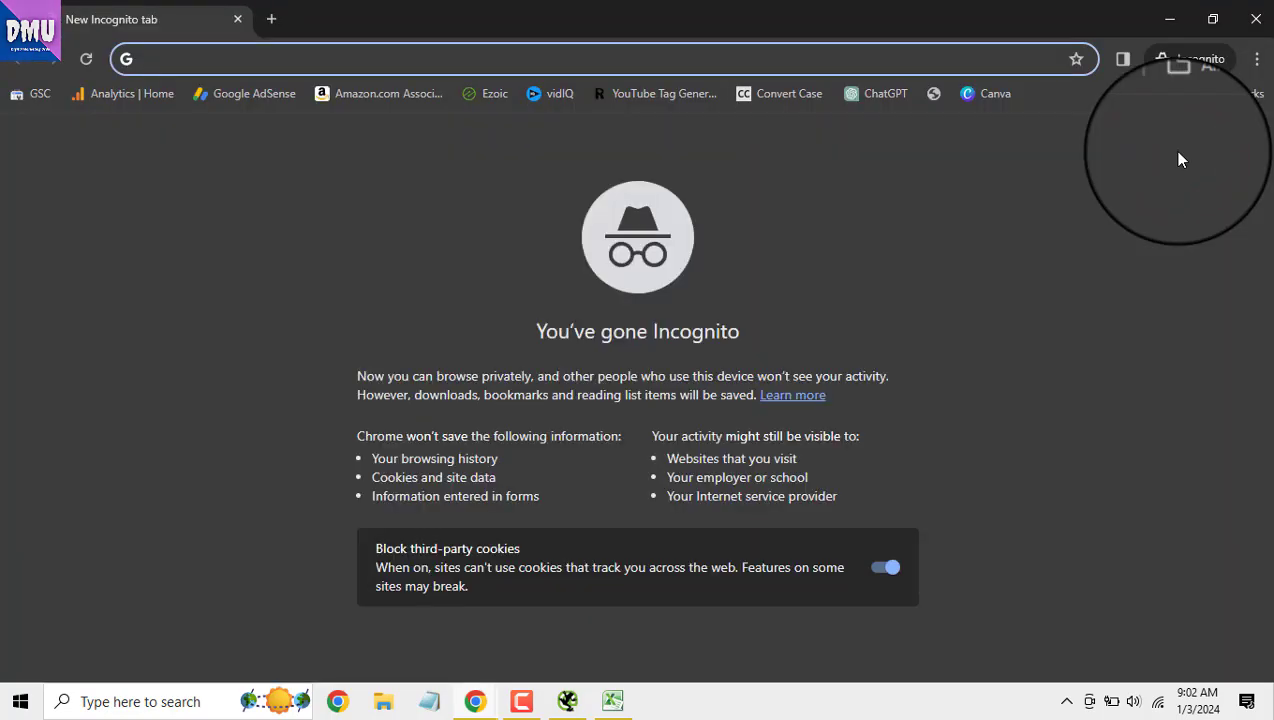
{"action": "key", "text": "ctrl+v"}
{"action": "left_click", "coordinate": [922, 74]}
{"action": "key", "text": "shift+Home"}
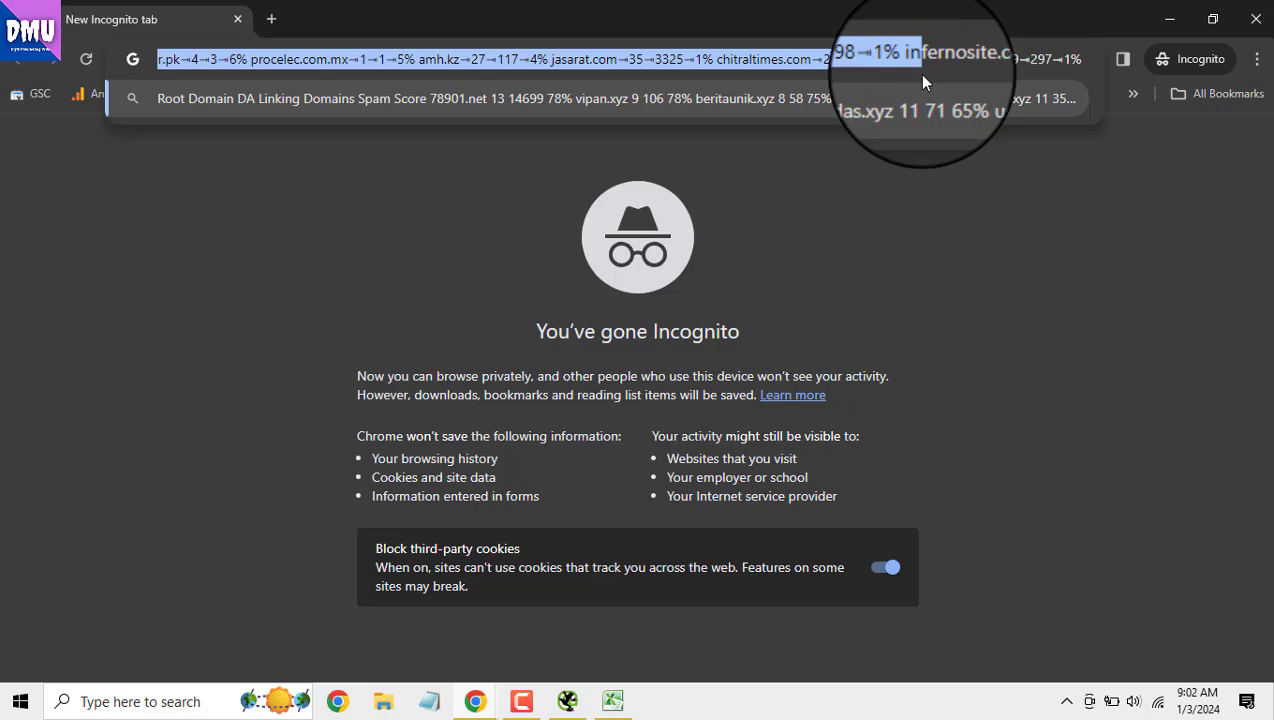
{"action": "key", "text": "ctrl+a"}
{"action": "type", "text": "google page in"}
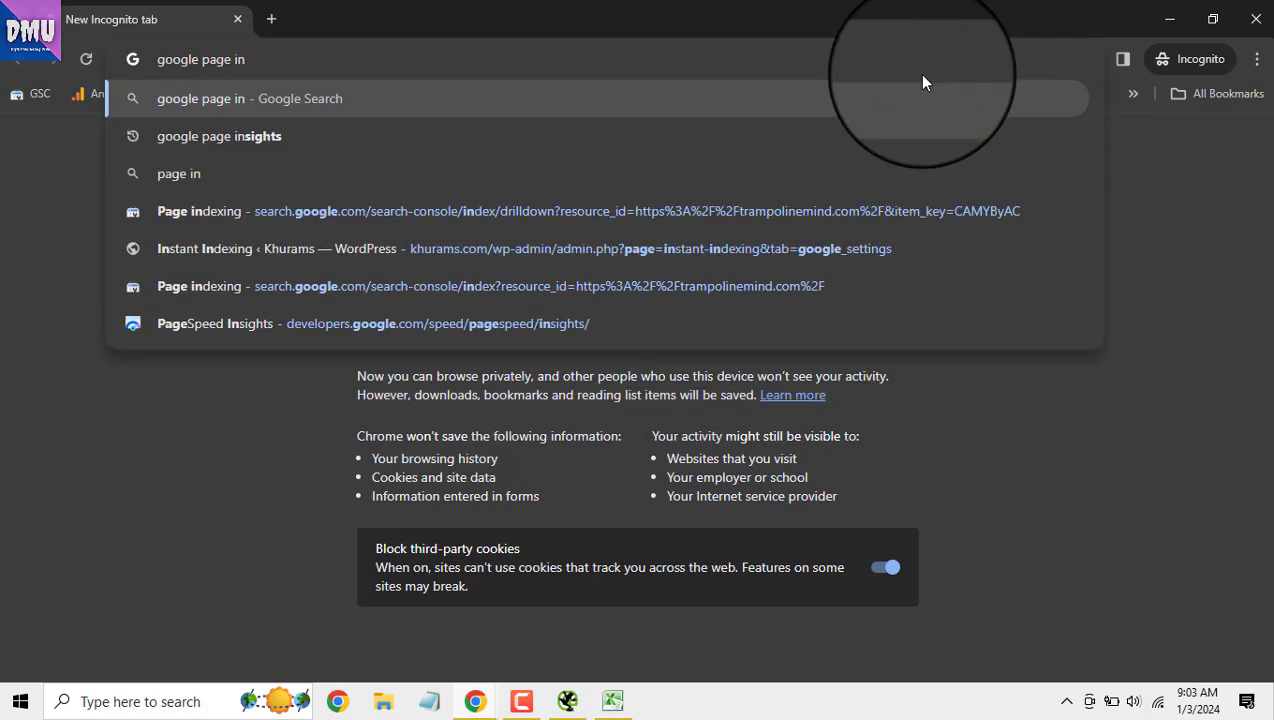
{"action": "left_click", "coordinate": [866, 145]}
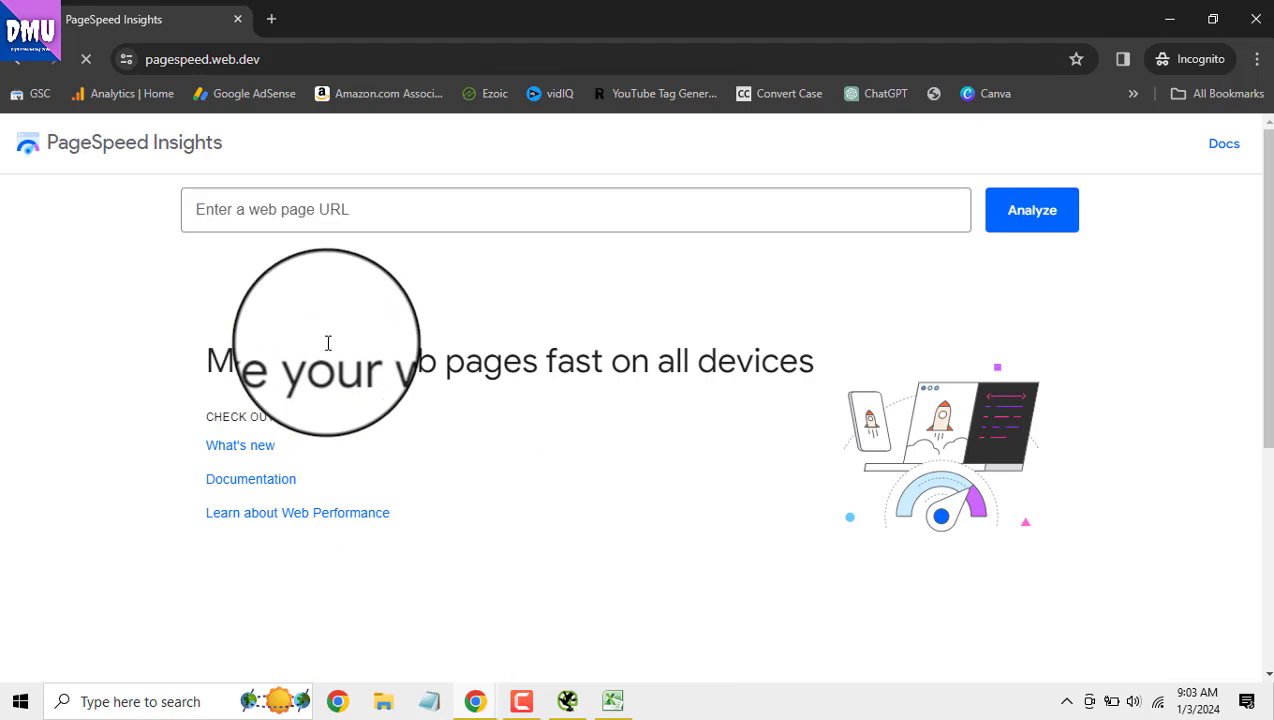
{"action": "left_click", "coordinate": [340, 212]}
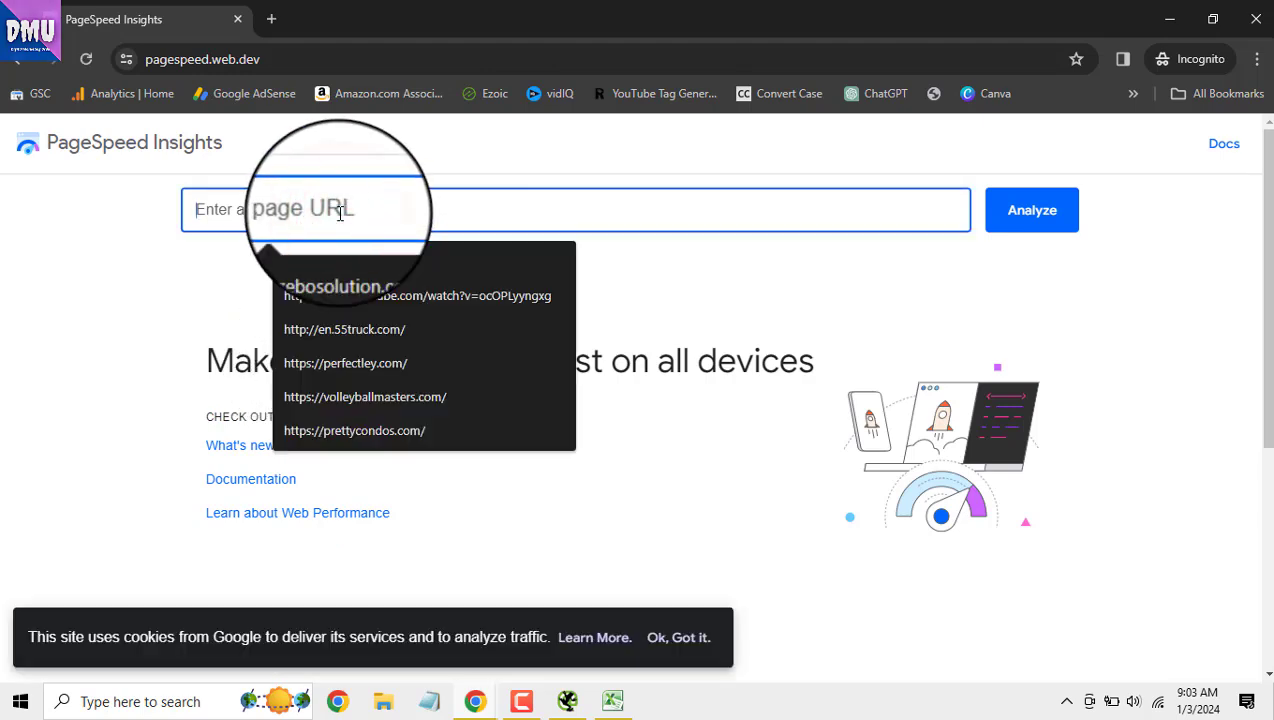
{"action": "key", "text": "ctrl+v"}
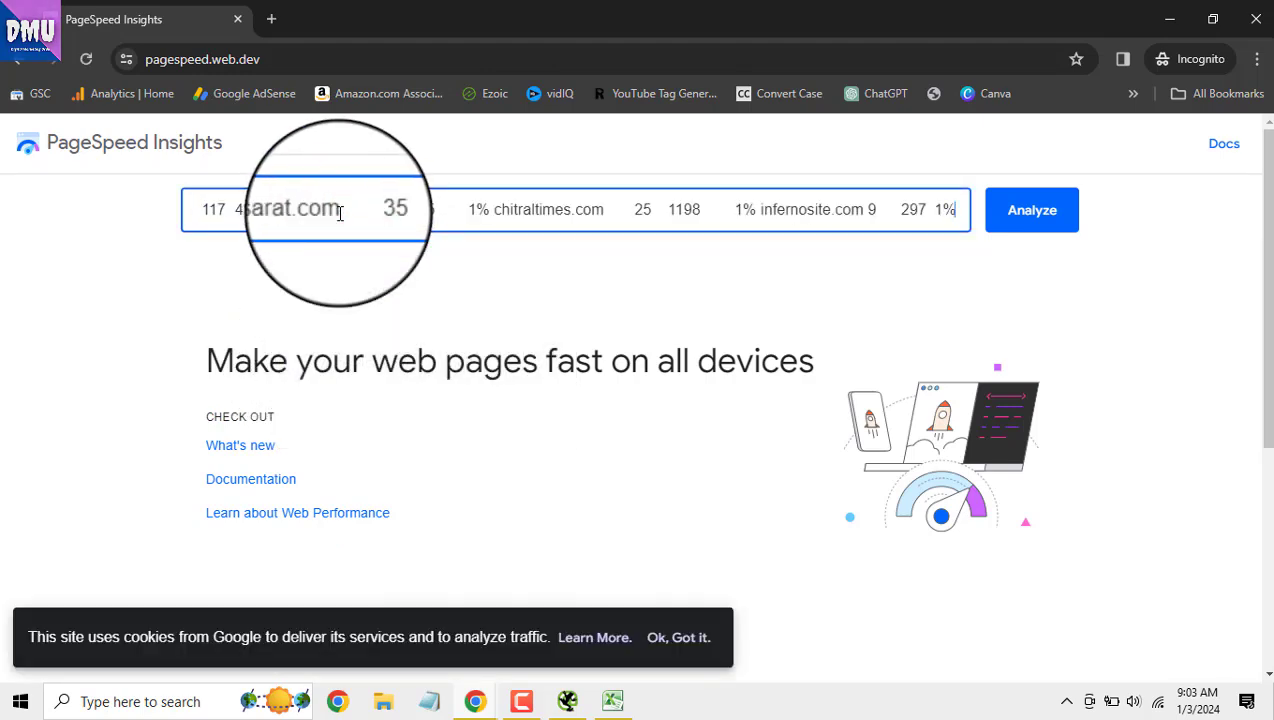
{"action": "key", "text": "ctrl+a"}
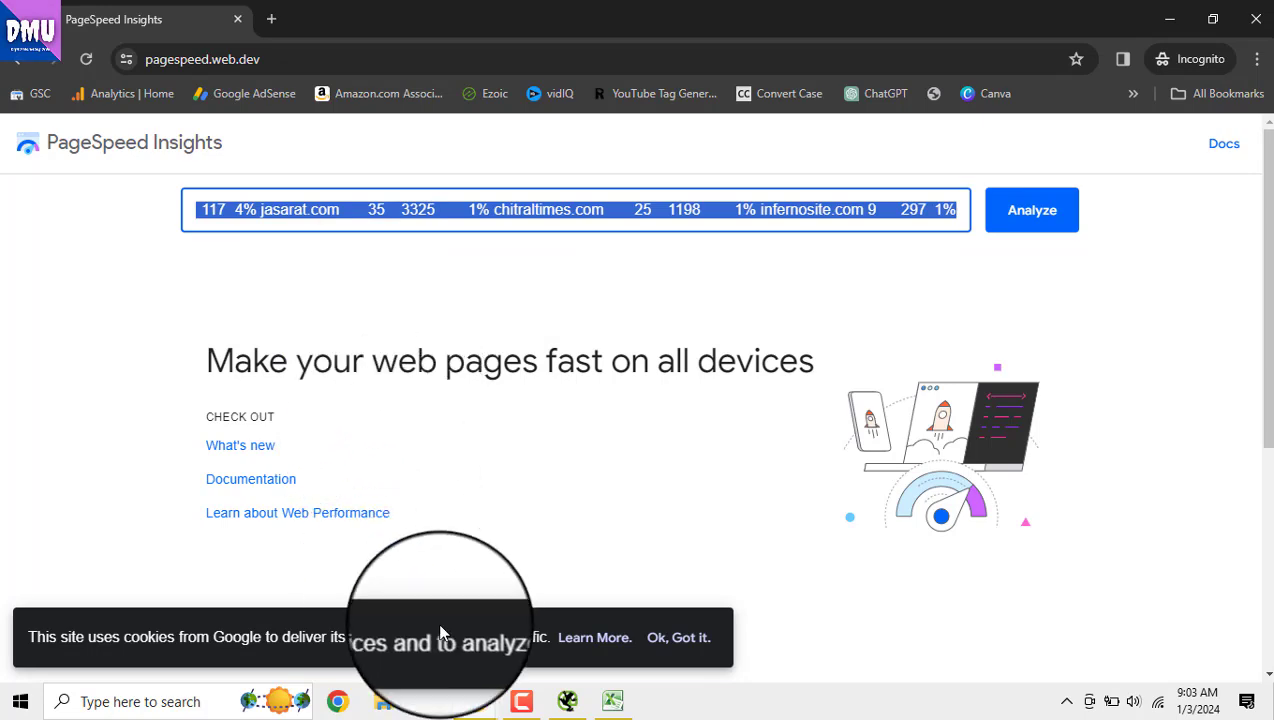
{"action": "left_click", "coordinate": [475, 701]}
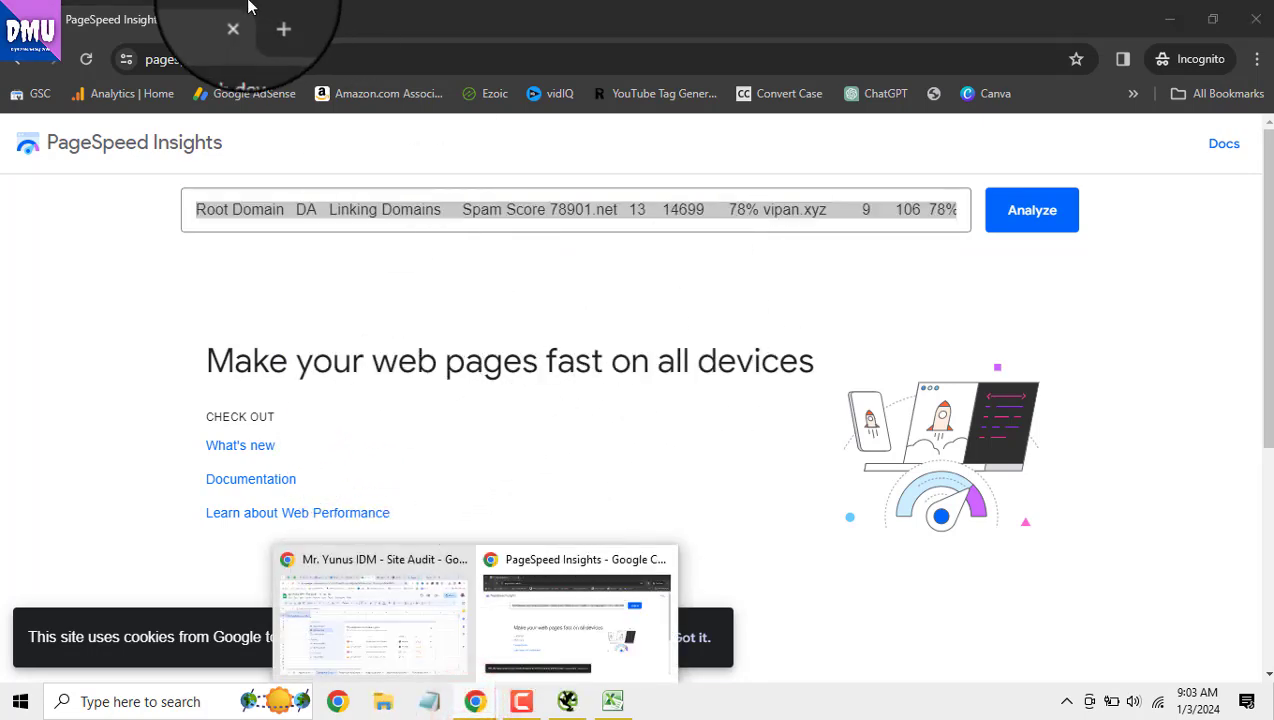
{"action": "left_click", "coordinate": [271, 22]}
{"action": "type", "text": "th"}
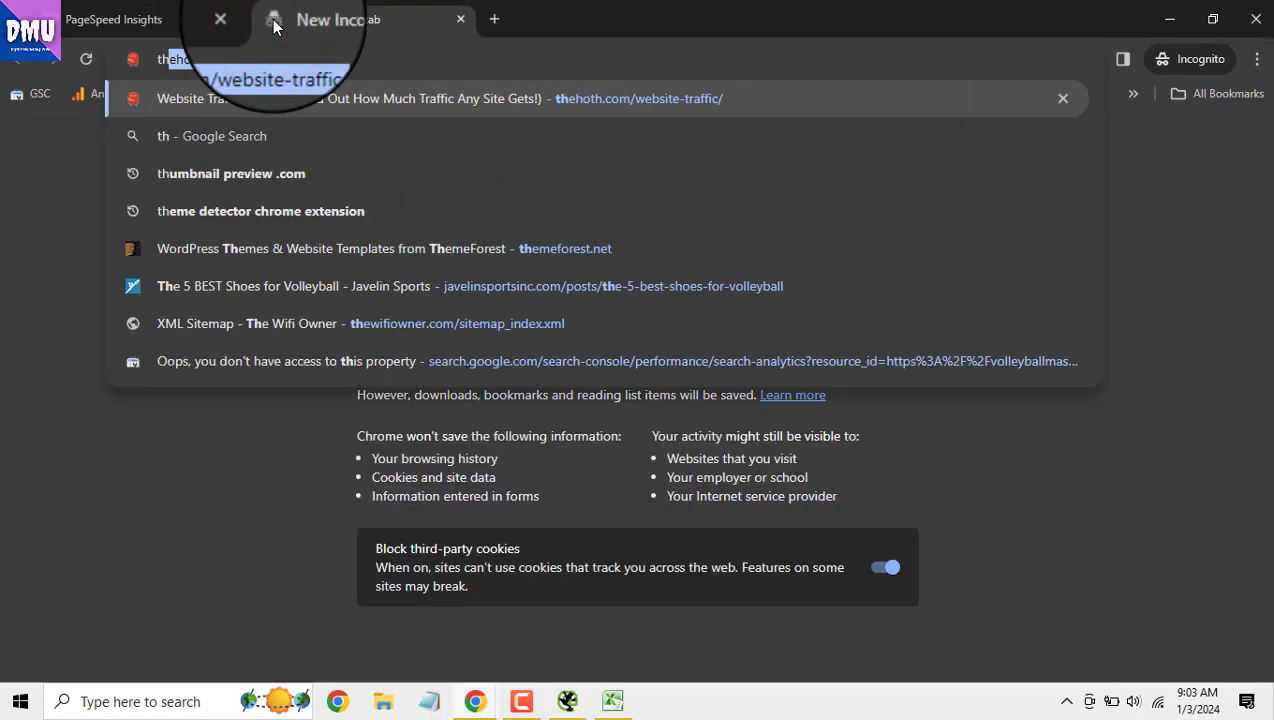
{"action": "type", "text": "eur"}
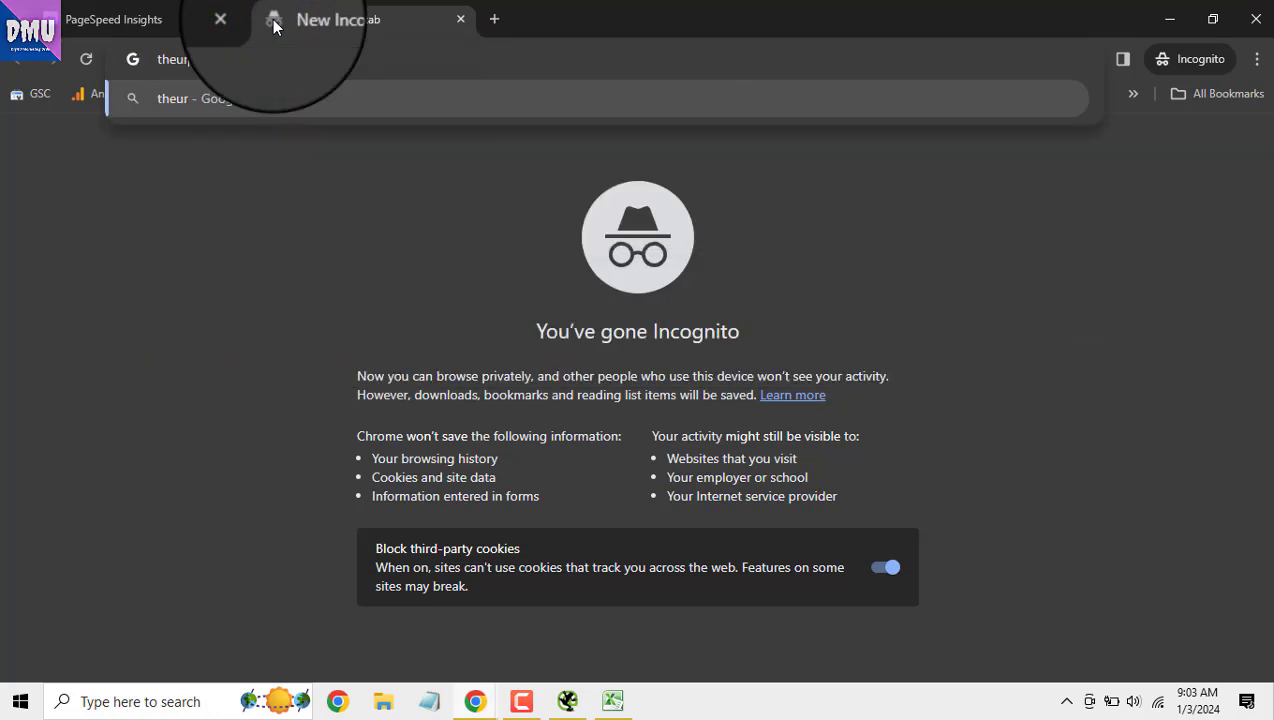
Copy the edutarbiyah.com homepage address from its open page in the regular browser window
{"action": "left_click", "coordinate": [1169, 19]}
{"action": "left_click", "coordinate": [1005, 28]}
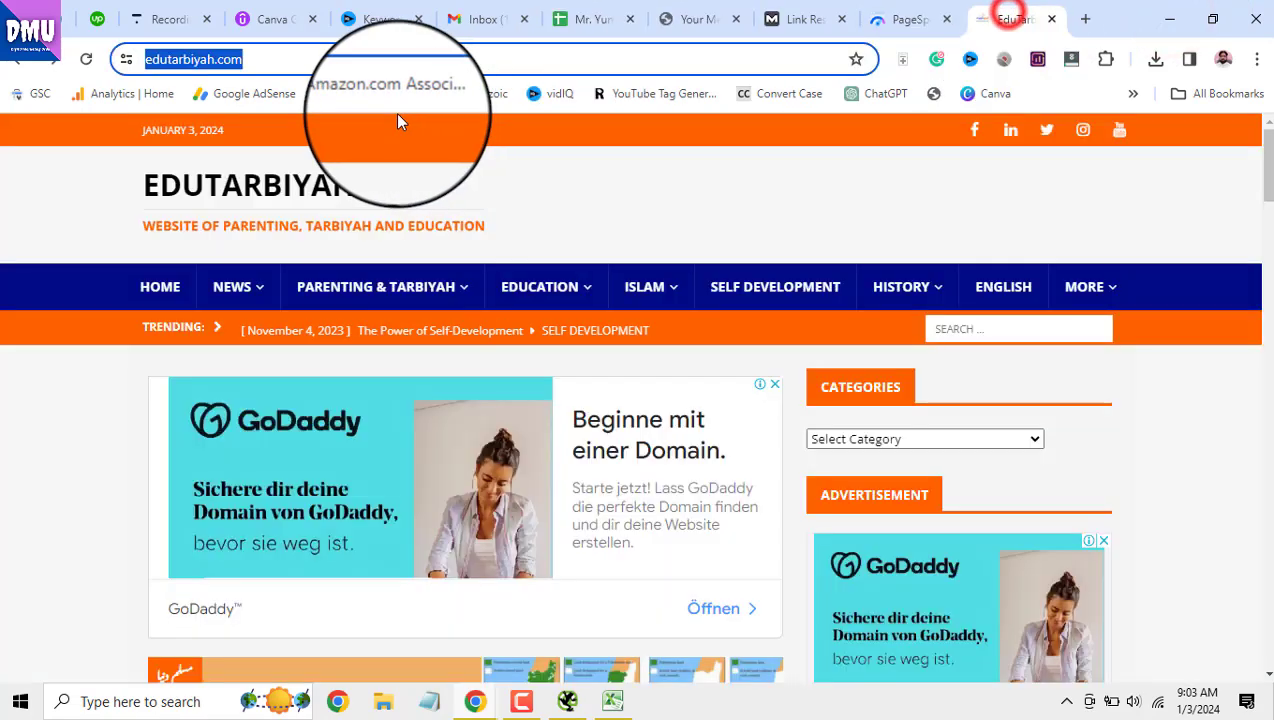
{"action": "right_click", "coordinate": [236, 60]}
{"action": "left_click", "coordinate": [318, 238]}
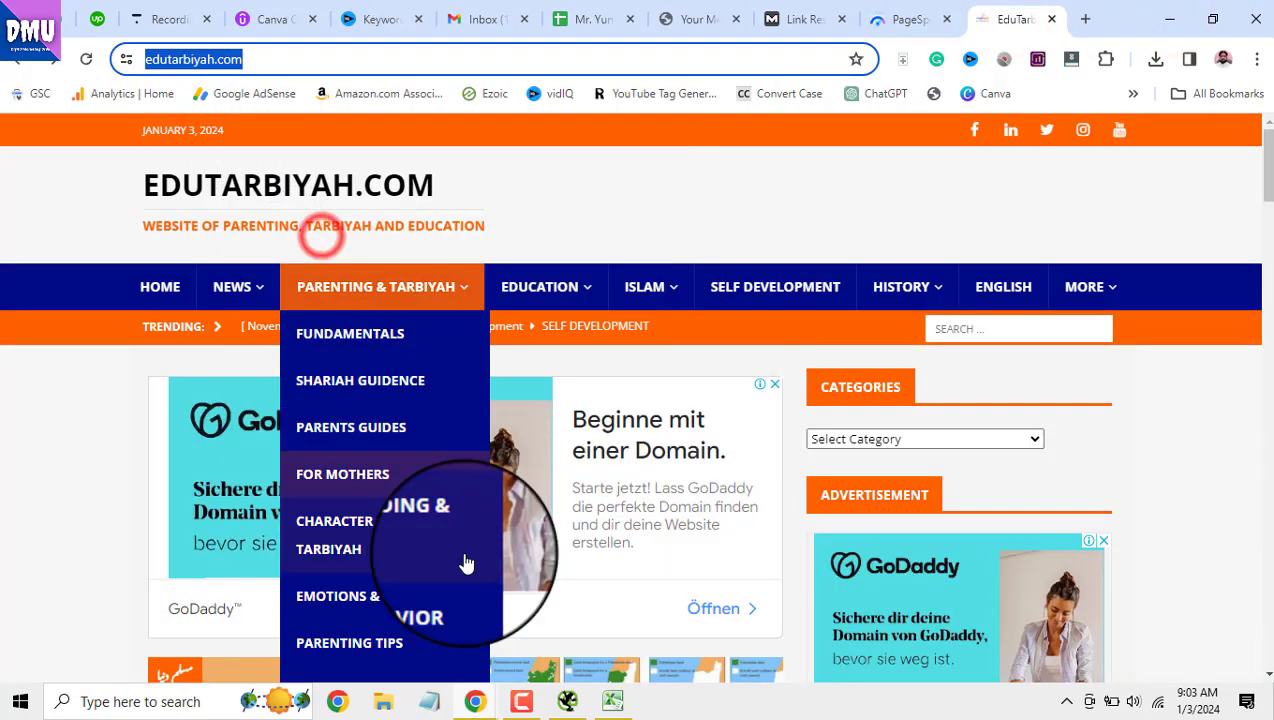
{"action": "right_click", "coordinate": [236, 60]}
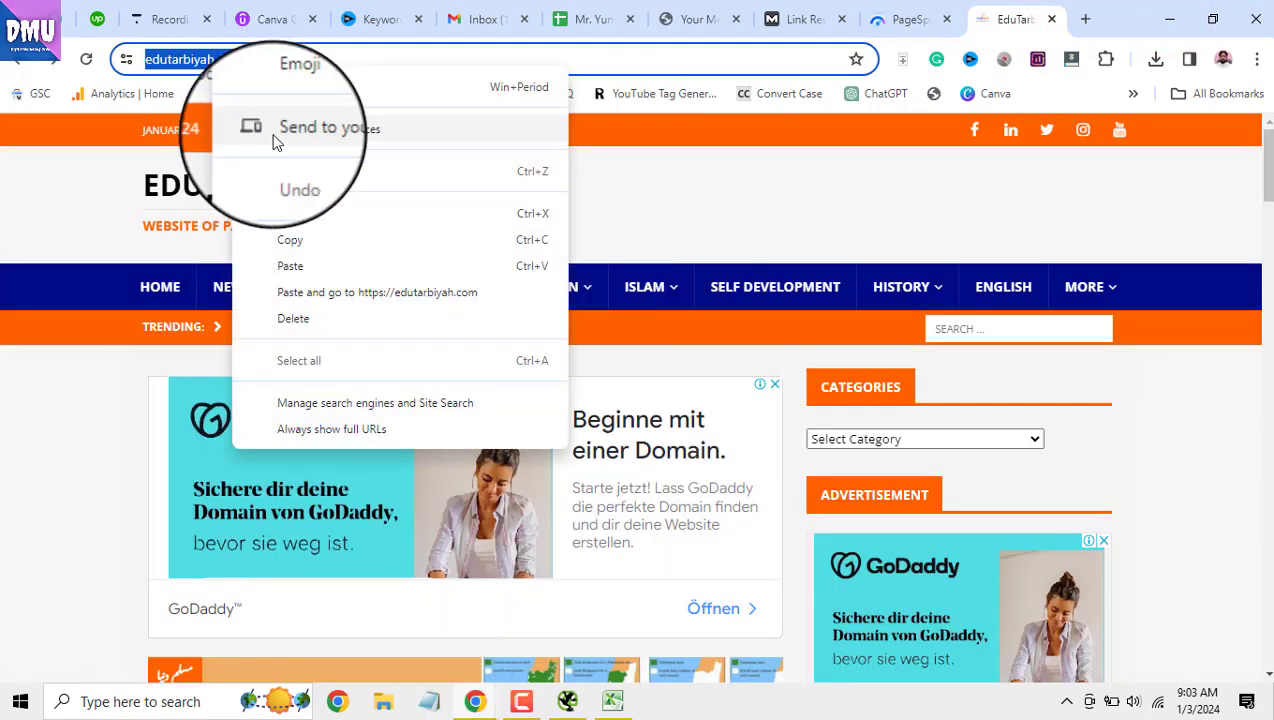
{"action": "left_click", "coordinate": [312, 243]}
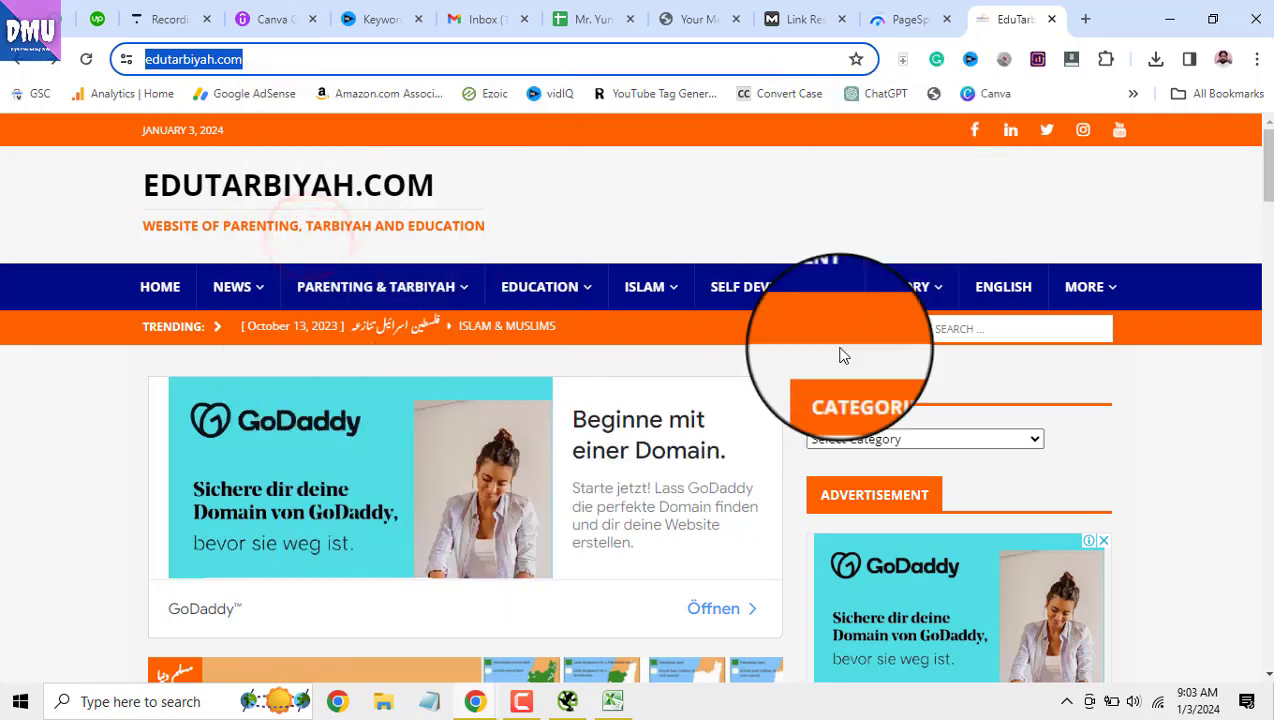
{"action": "mouse_move", "coordinate": [476, 705]}
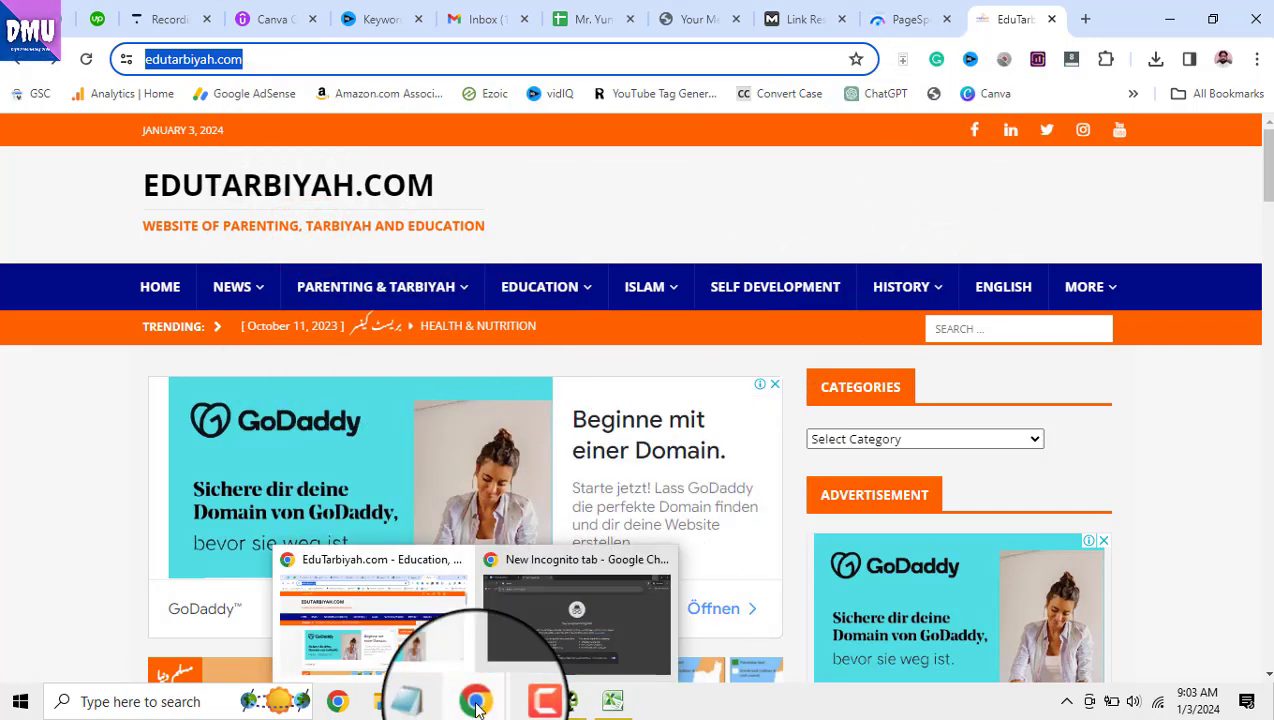
{"action": "left_click", "coordinate": [562, 620]}
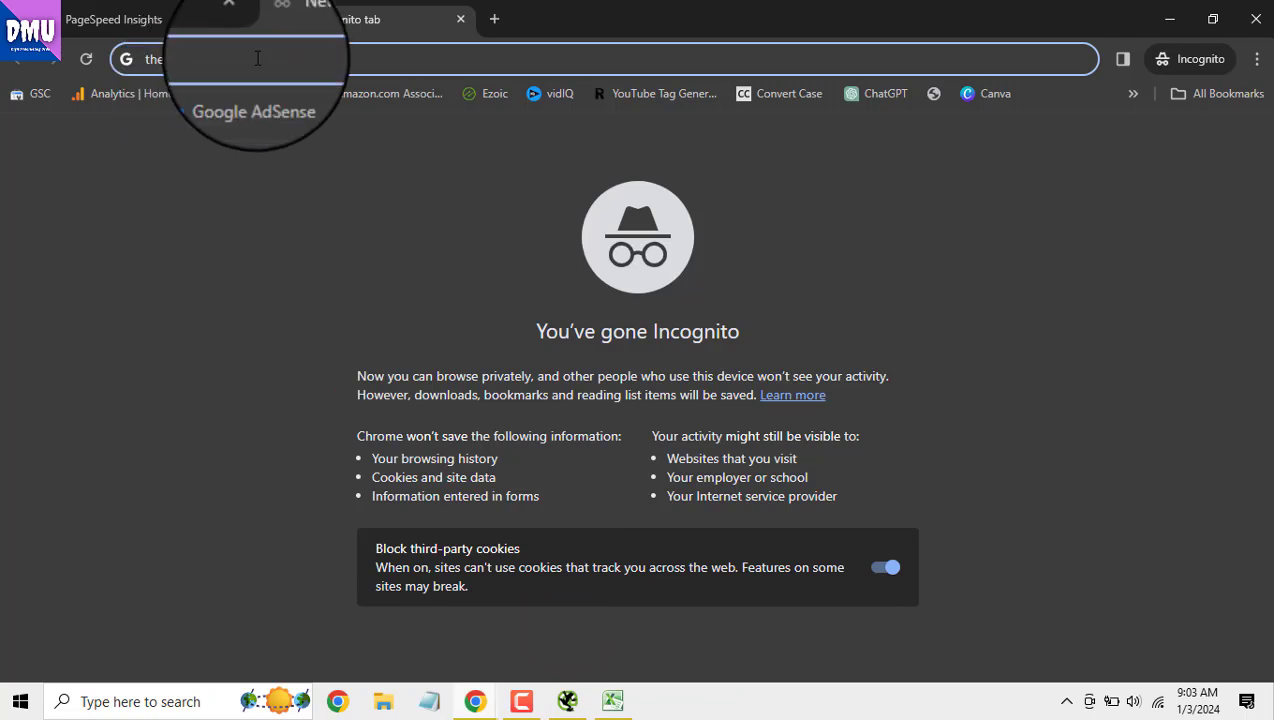
{"action": "left_click", "coordinate": [128, 14]}
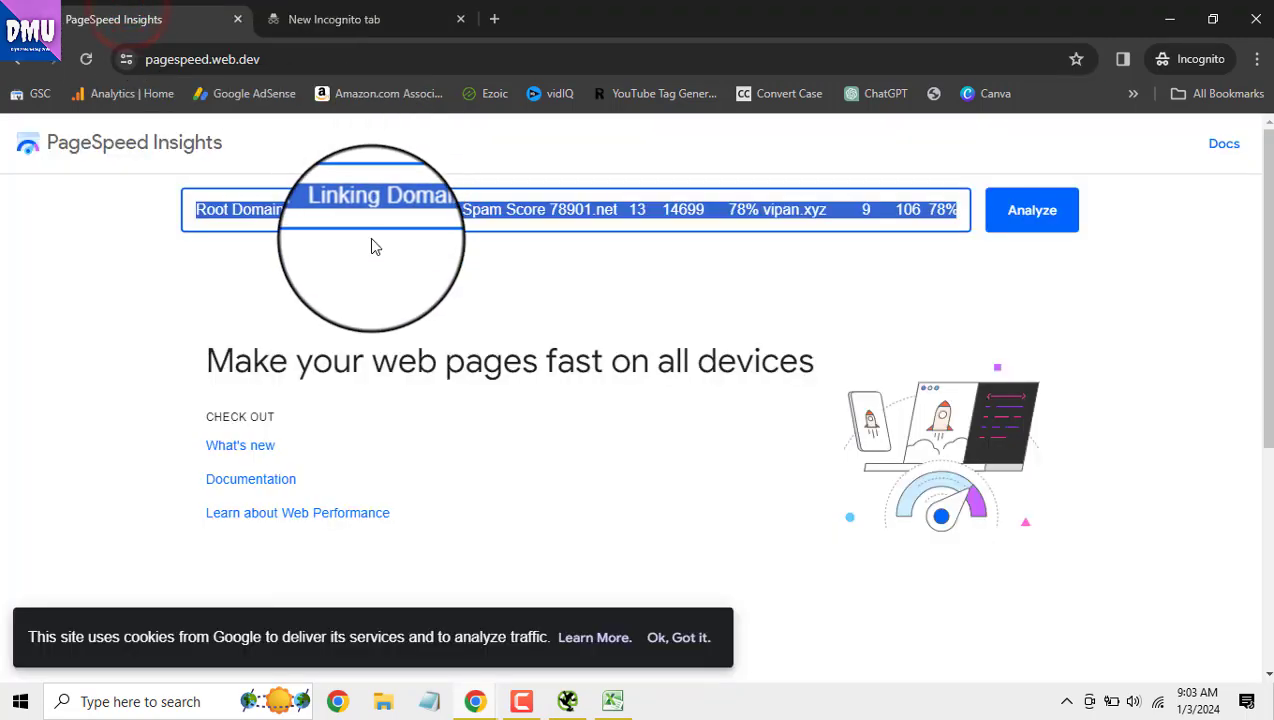
{"action": "key", "text": "ctrl+v"}
{"action": "left_click", "coordinate": [1032, 210]}
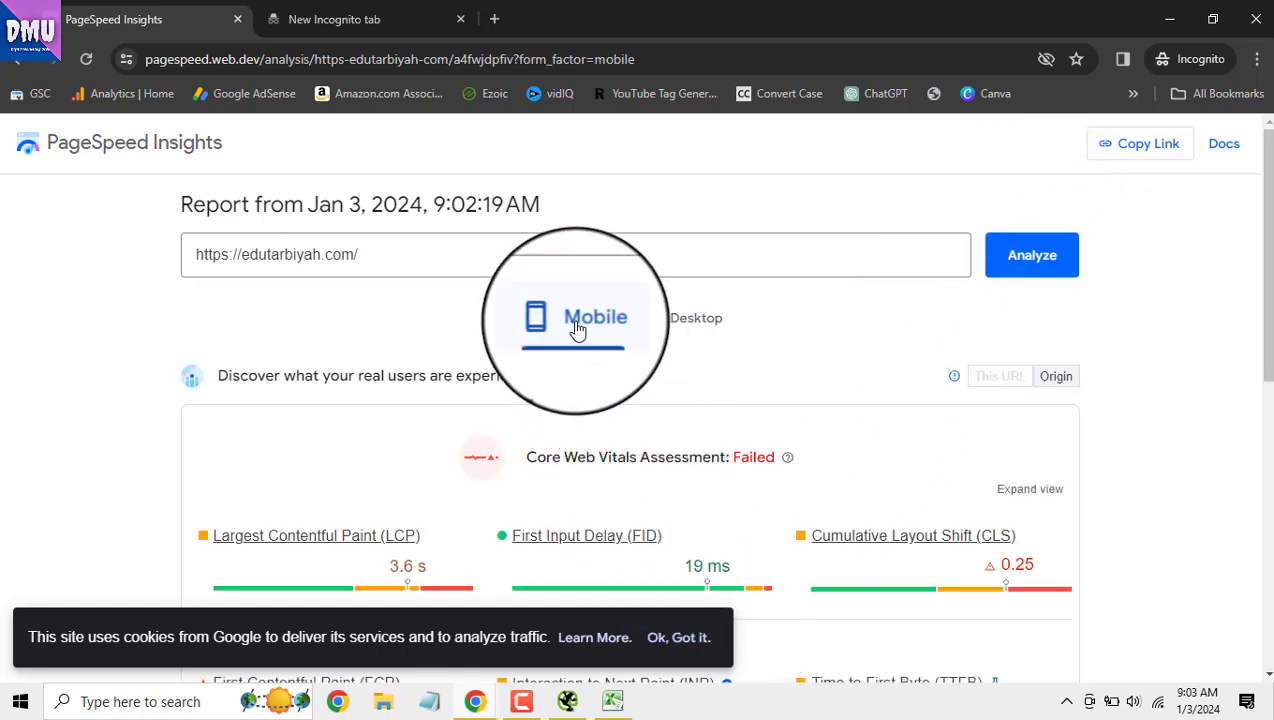
{"action": "left_click", "coordinate": [686, 652]}
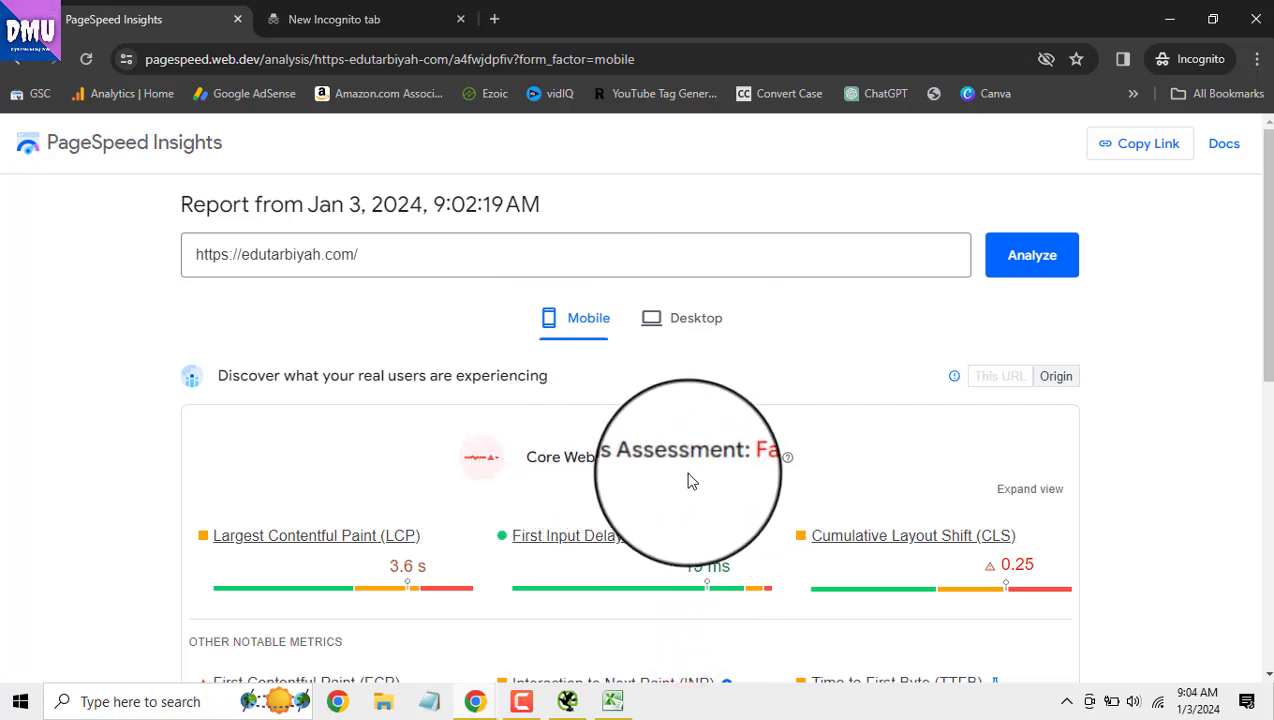
Examine the mobile report's Core Web Vitals assessment, the web.dev guidance on a good LCP score, and the performance diagnosis scores
{"action": "double_click", "coordinate": [745, 457]}
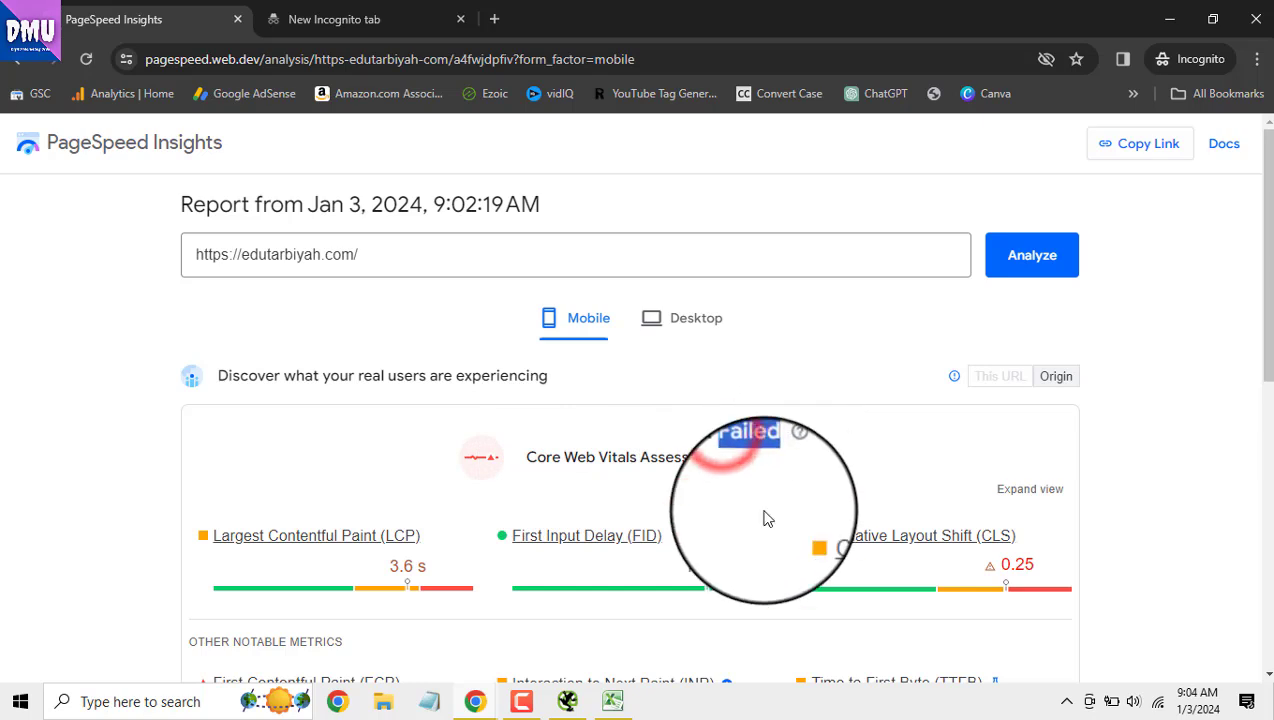
{"action": "scroll", "coordinate": [756, 515], "scroll_direction": "down", "scroll_amount": 1}
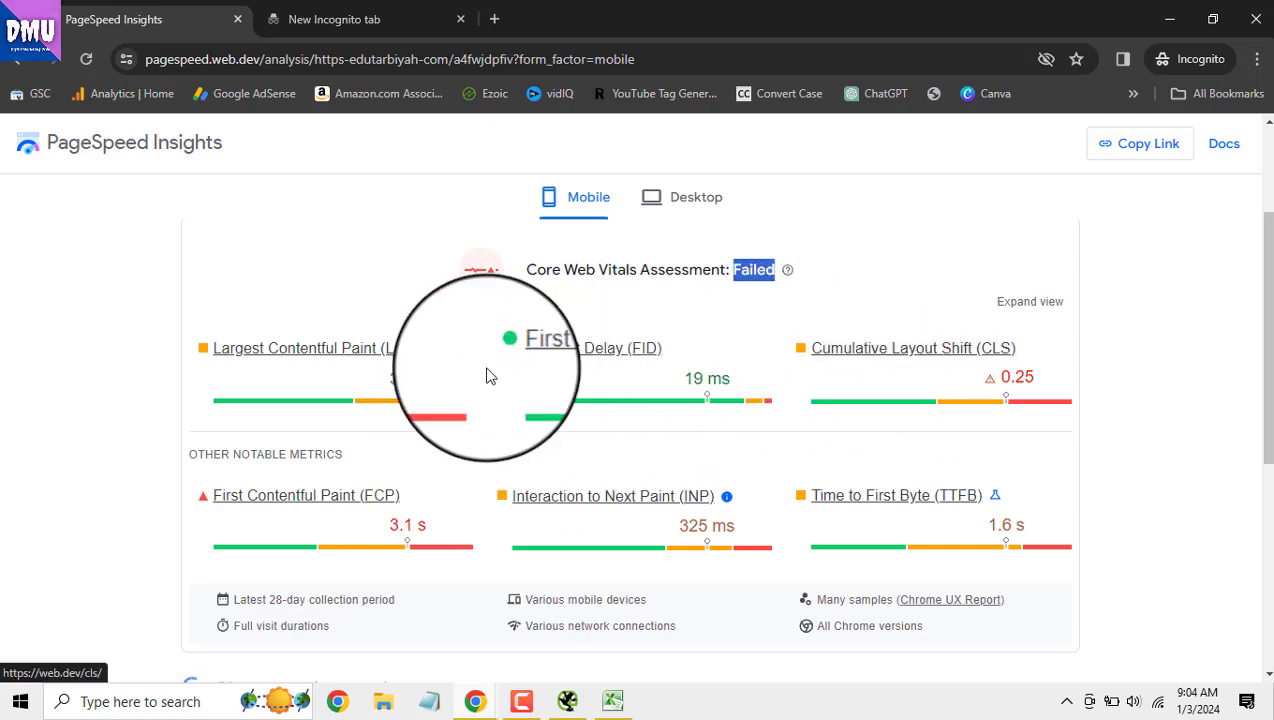
{"action": "left_click", "coordinate": [383, 358]}
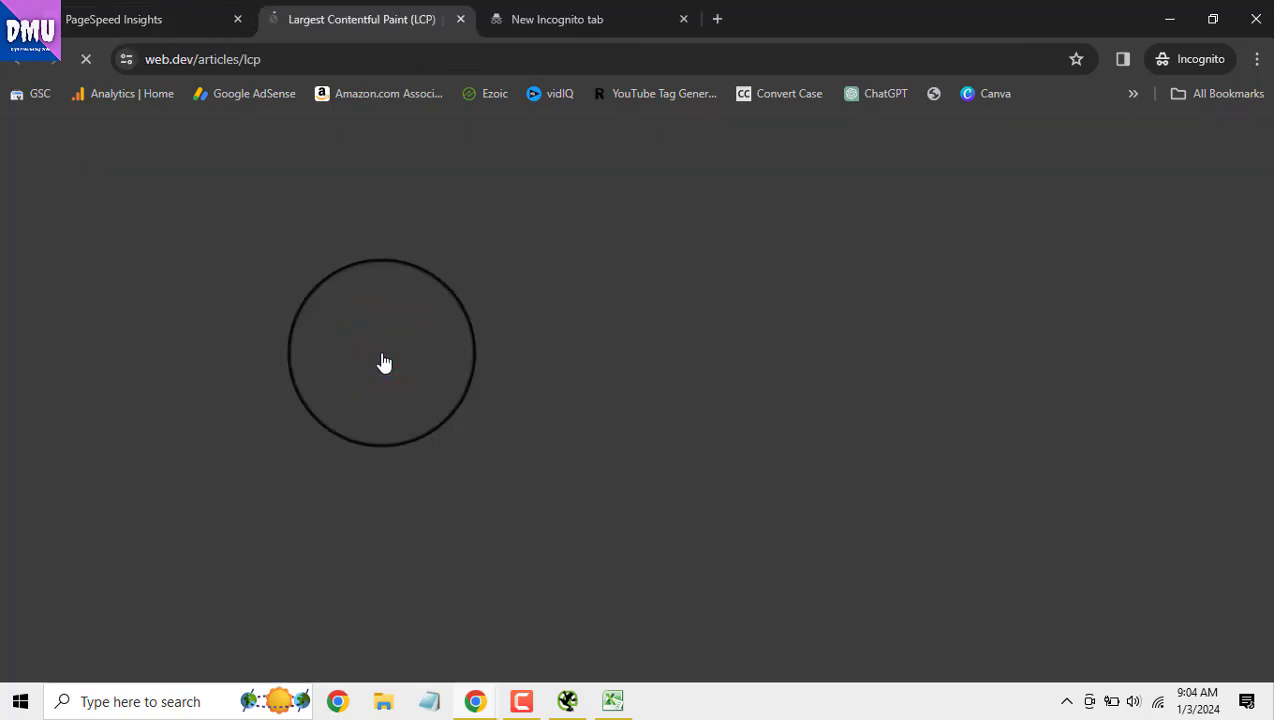
{"action": "scroll", "coordinate": [517, 416], "scroll_direction": "down", "scroll_amount": 5}
{"action": "scroll", "coordinate": [517, 416], "scroll_direction": "down", "scroll_amount": 7}
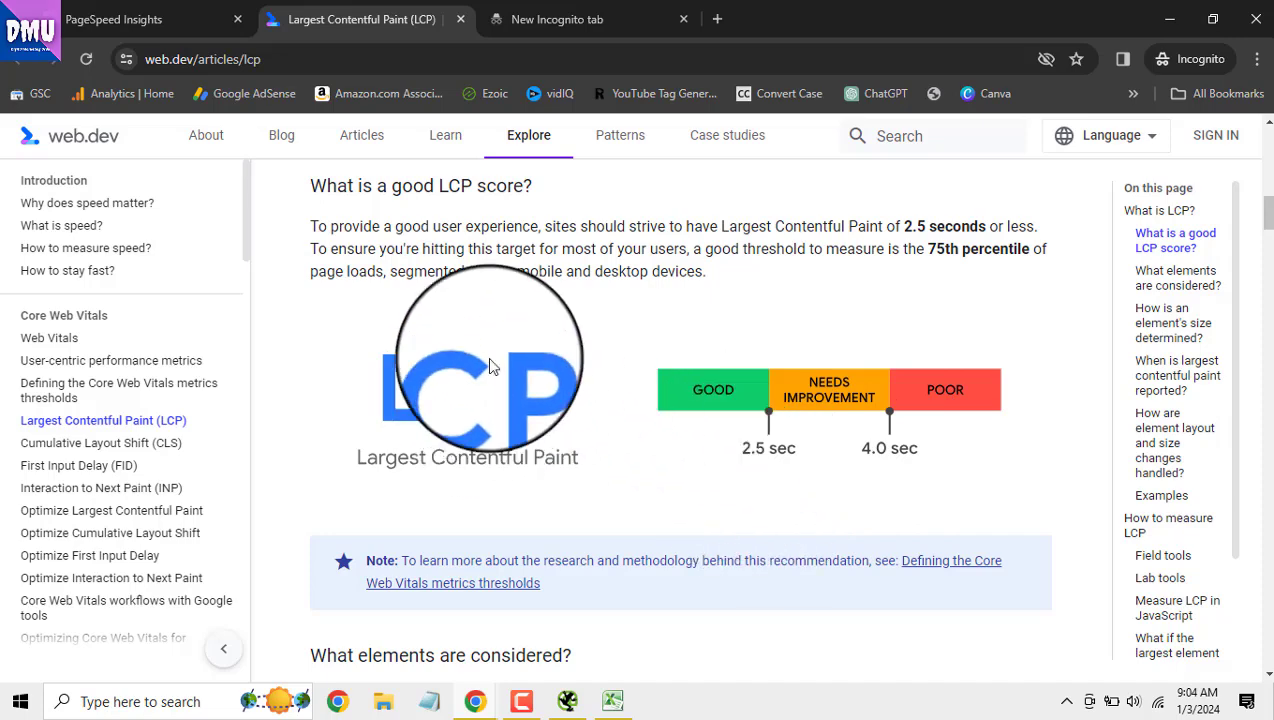
{"action": "left_click", "coordinate": [460, 19]}
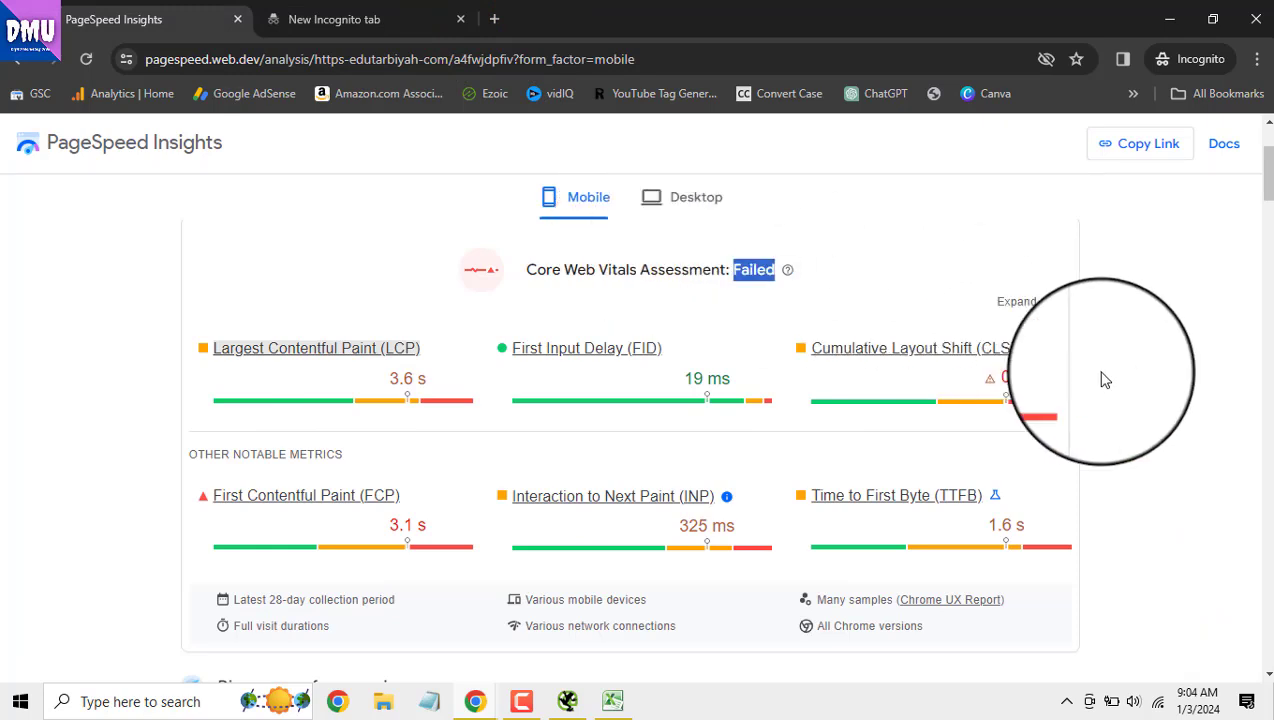
{"action": "scroll", "coordinate": [1107, 426], "scroll_direction": "down", "scroll_amount": 5}
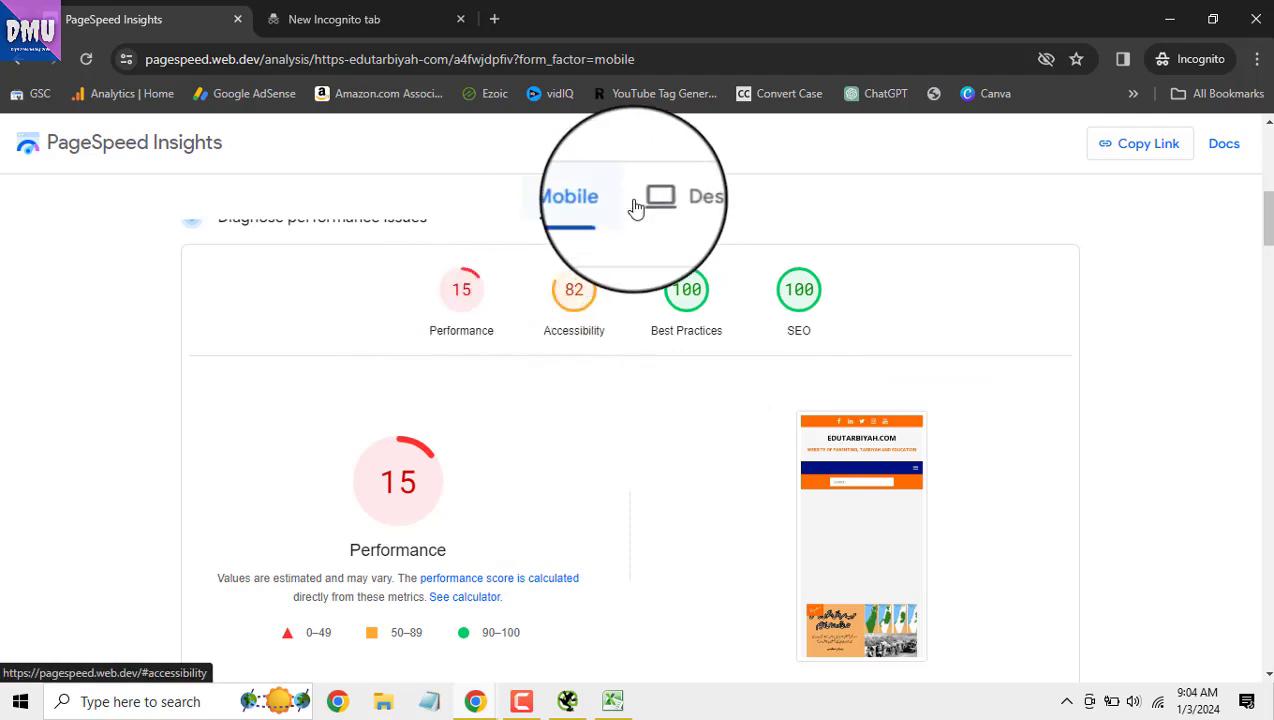
Switch the PageSpeed report to its desktop results, review the scores and Core Web Vitals, and copy the report link
{"action": "left_click", "coordinate": [676, 196]}
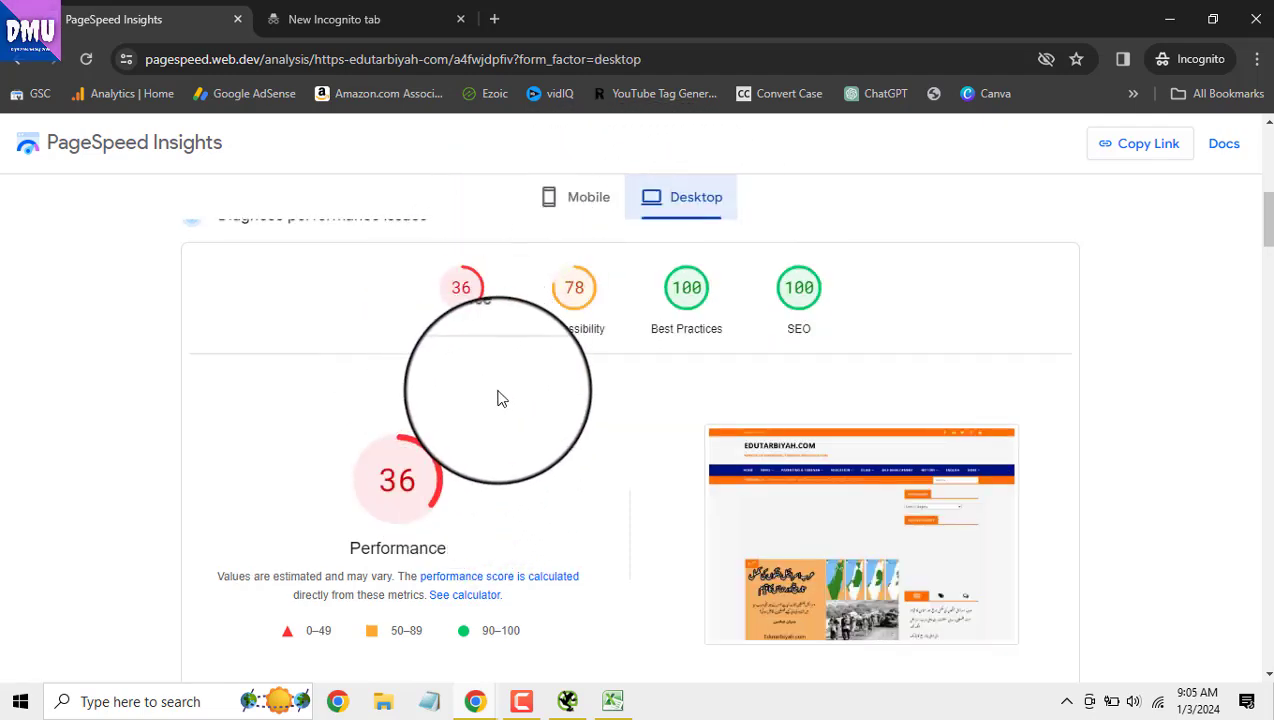
{"action": "scroll", "coordinate": [500, 398], "scroll_direction": "up", "scroll_amount": 5}
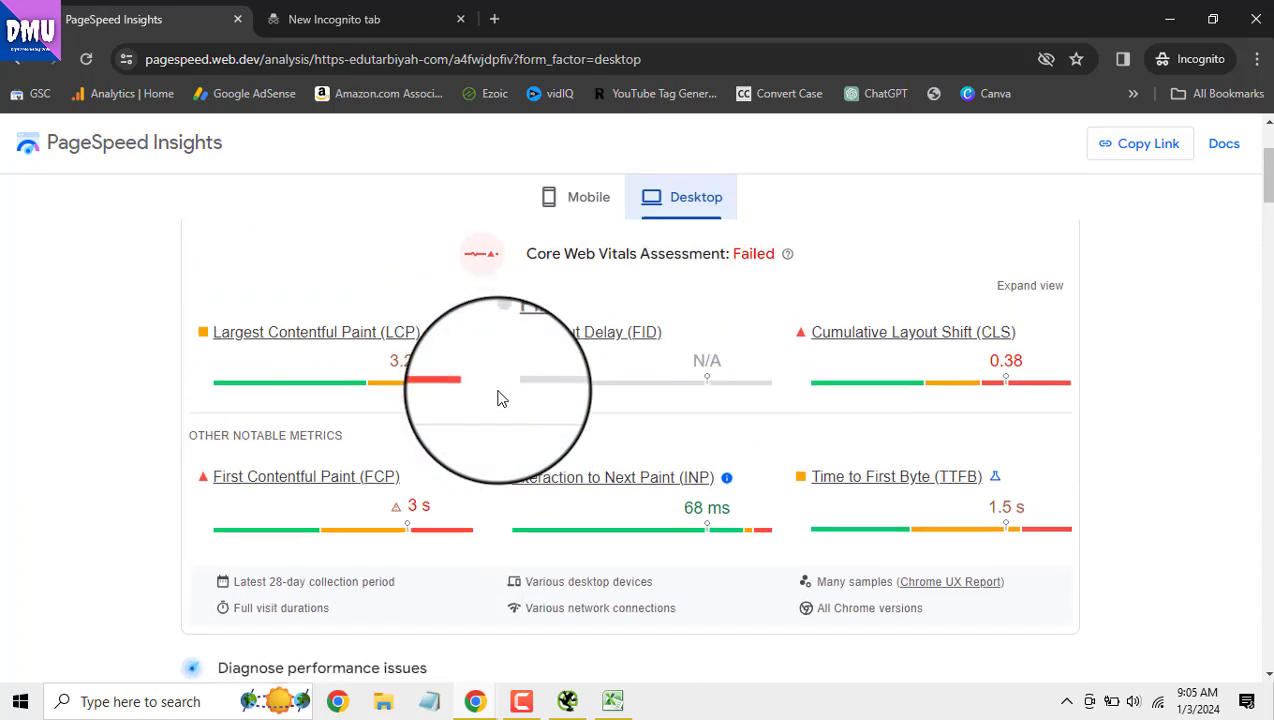
{"action": "scroll", "coordinate": [500, 398], "scroll_direction": "up", "scroll_amount": 3}
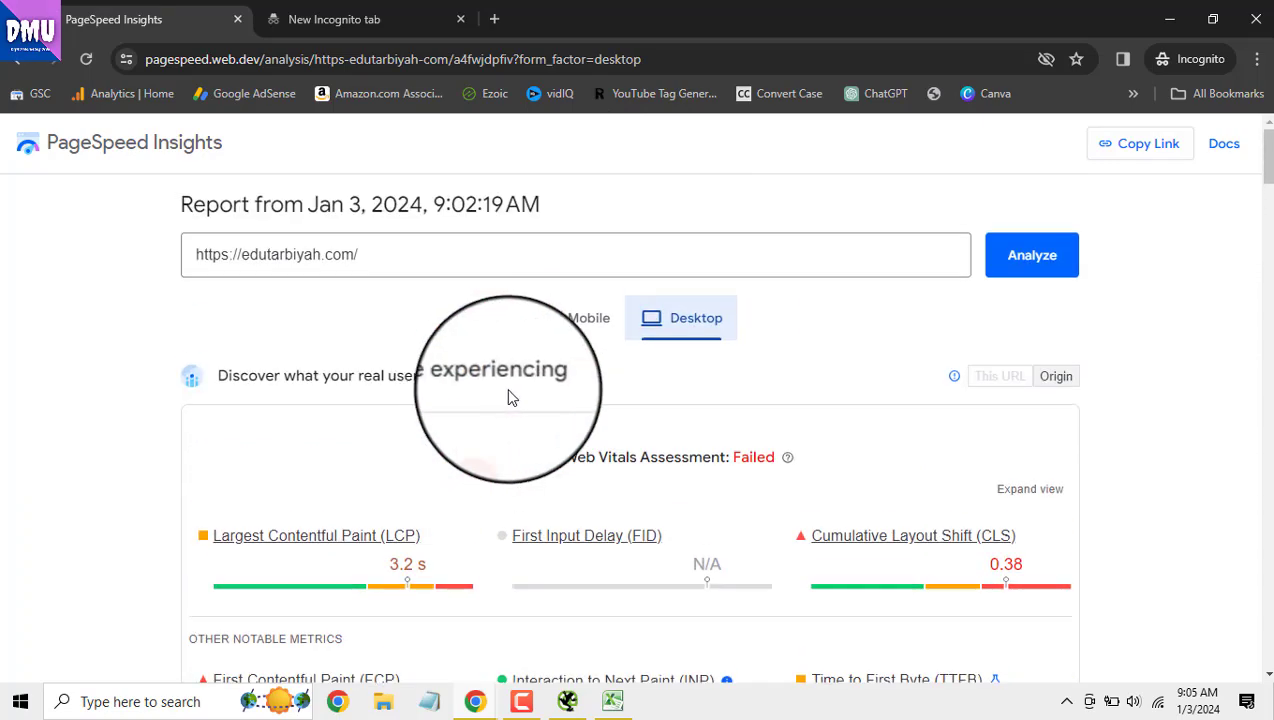
{"action": "left_click", "coordinate": [1118, 147]}
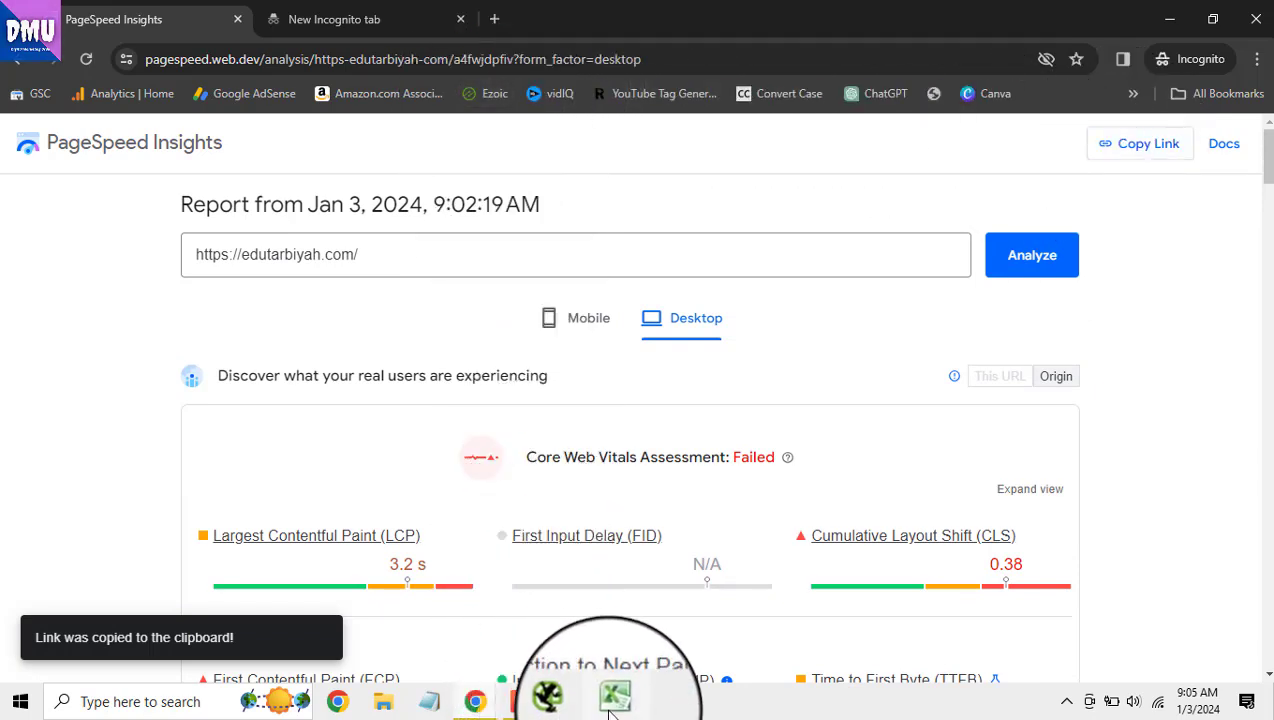
Paste the copied report link into cell A7 of the Site Speed Errors sheet in the regular browser window
{"action": "left_click", "coordinate": [493, 703]}
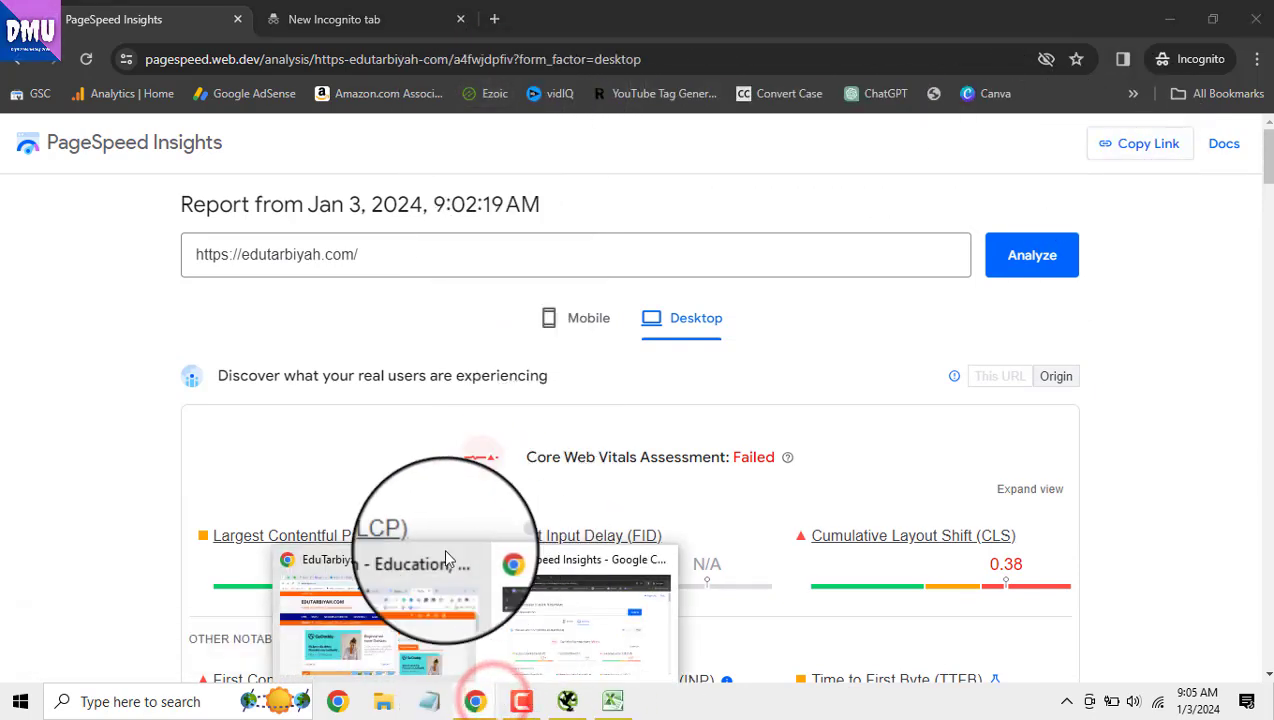
{"action": "left_click", "coordinate": [407, 598]}
{"action": "left_click", "coordinate": [562, 22]}
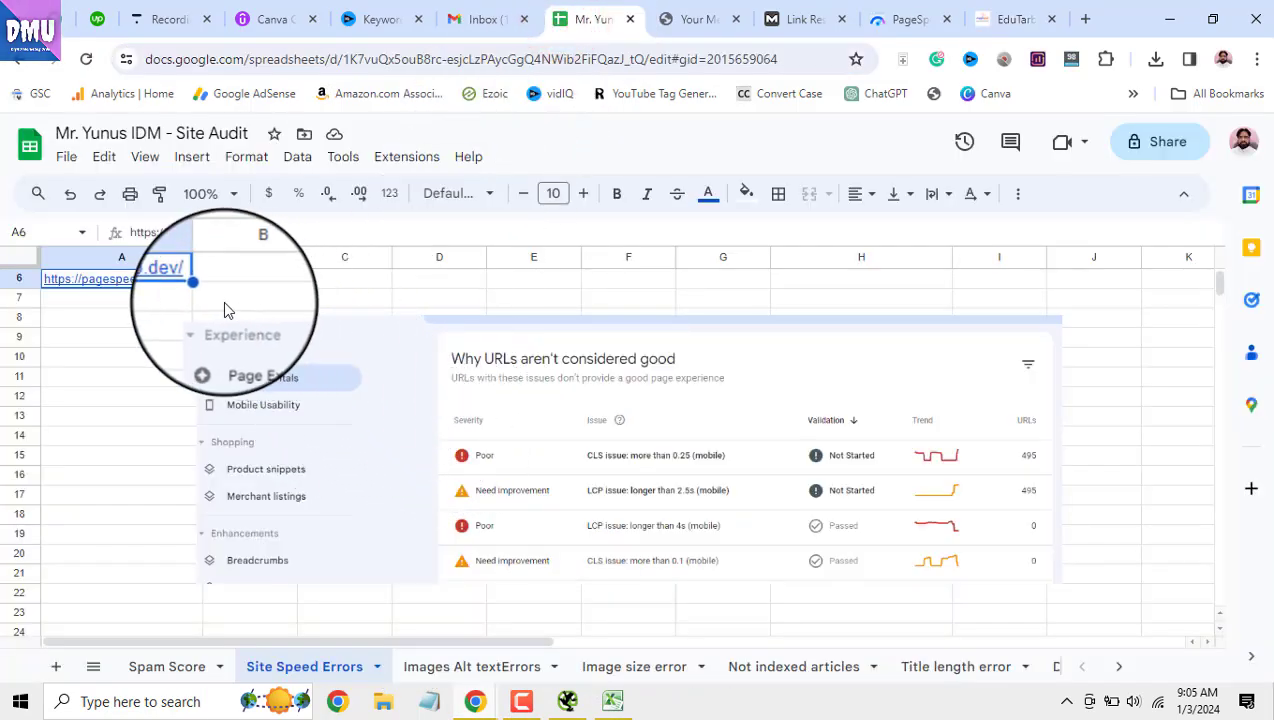
{"action": "right_click", "coordinate": [130, 298]}
{"action": "mouse_move", "coordinate": [260, 297]}
{"action": "left_click", "coordinate": [445, 299]}
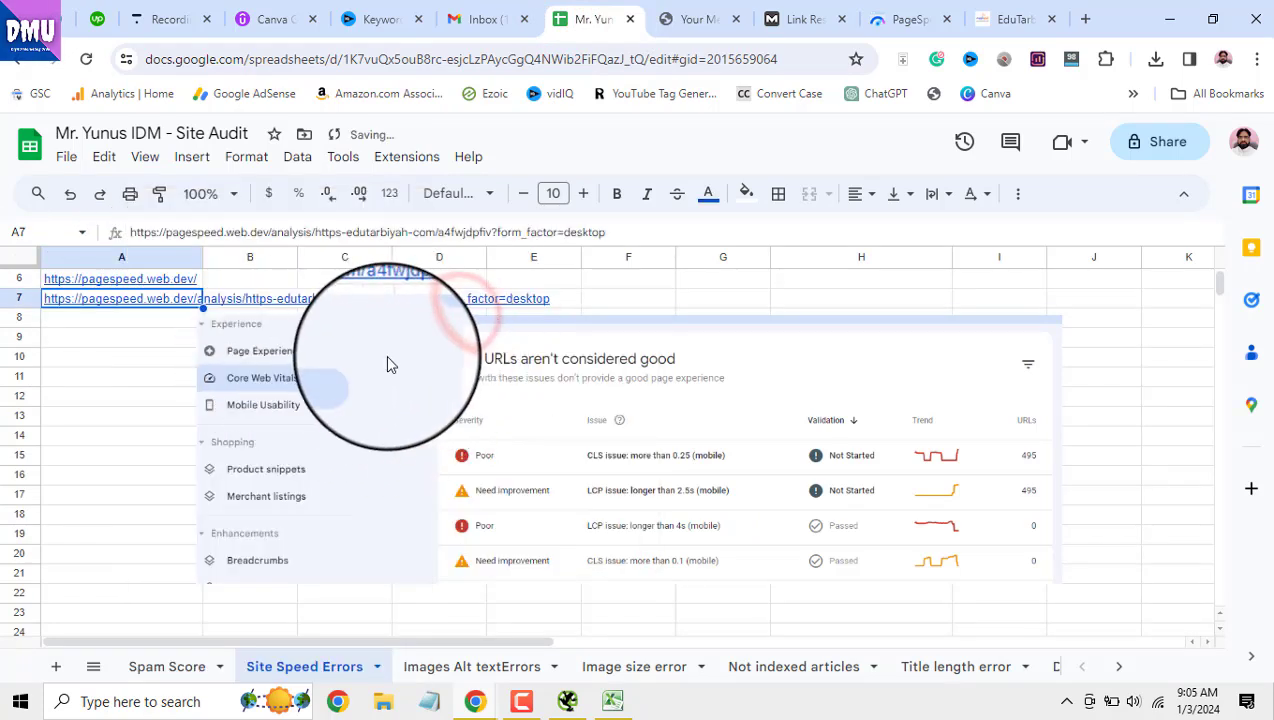
Open the report from the link in A7 and switch to its mobile results to review the Core Web Vitals and scores
{"action": "mouse_move", "coordinate": [154, 300]}
{"action": "left_click", "coordinate": [155, 333]}
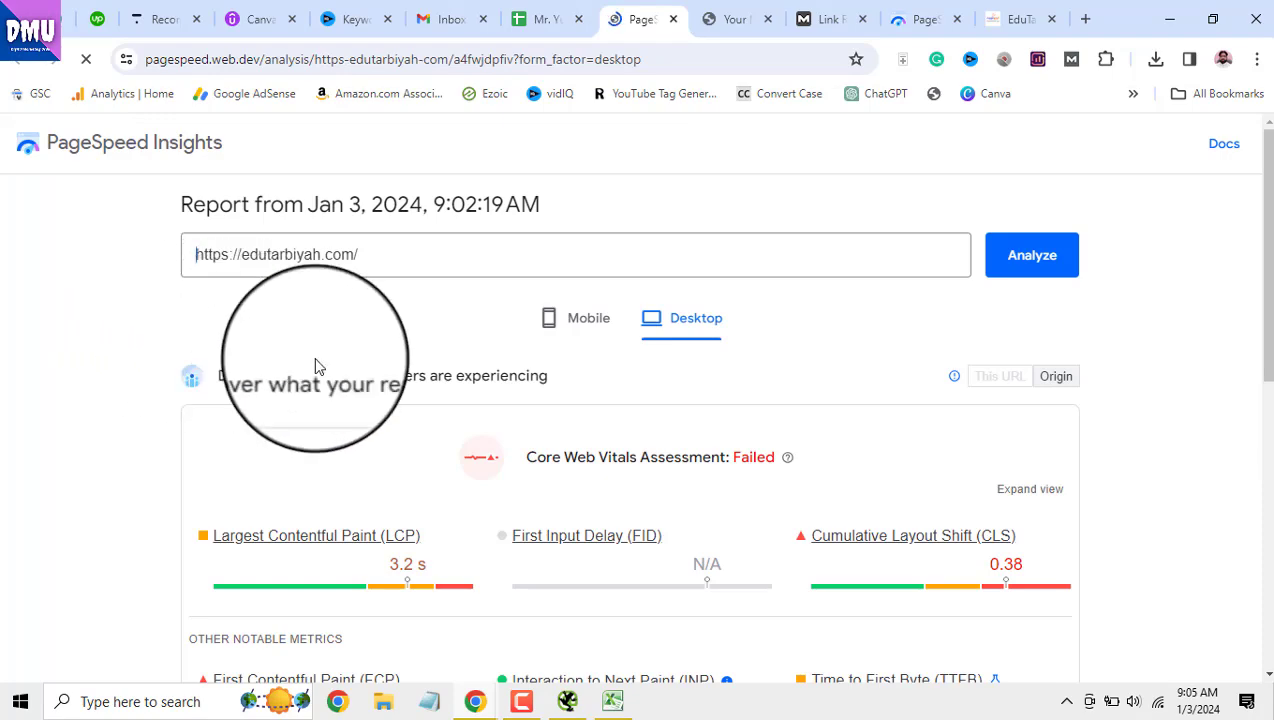
{"action": "left_click", "coordinate": [594, 322]}
{"action": "scroll", "coordinate": [620, 398], "scroll_direction": "down", "scroll_amount": 2}
{"action": "scroll", "coordinate": [622, 410], "scroll_direction": "down", "scroll_amount": 3}
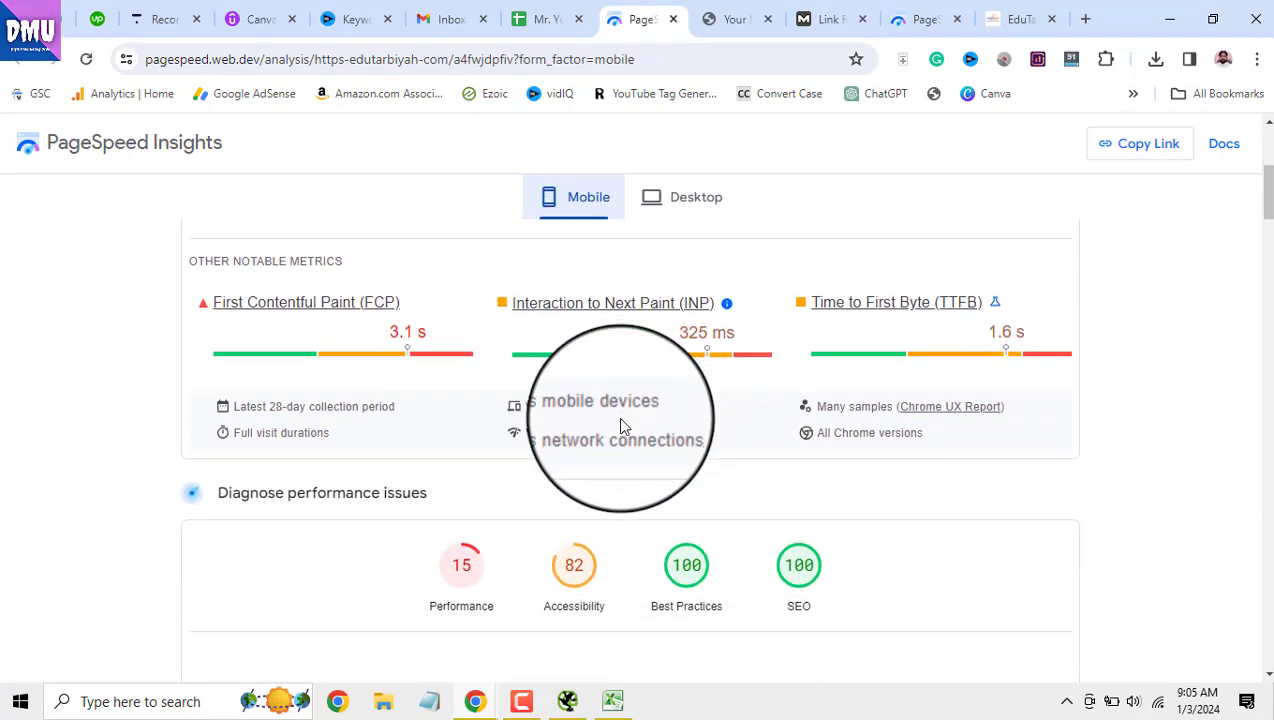
{"action": "scroll", "coordinate": [751, 250], "scroll_direction": "up", "scroll_amount": 3}
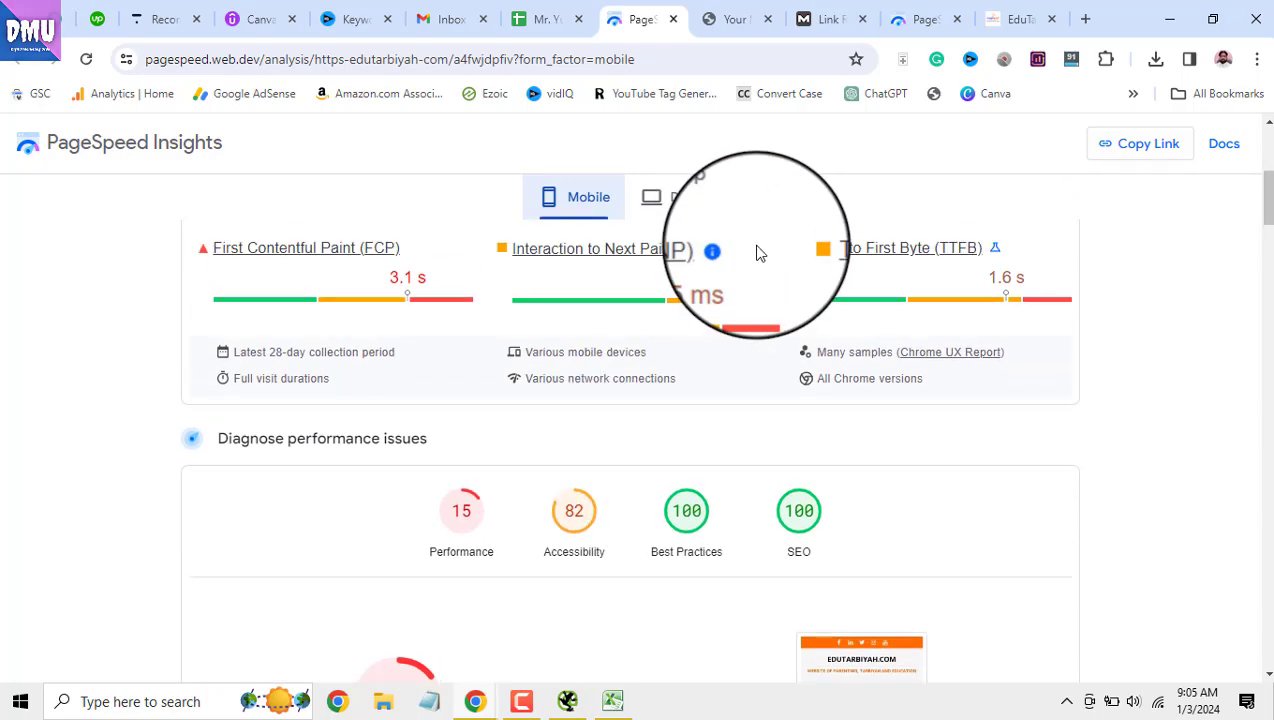
{"action": "scroll", "coordinate": [789, 272], "scroll_direction": "up", "scroll_amount": 1}
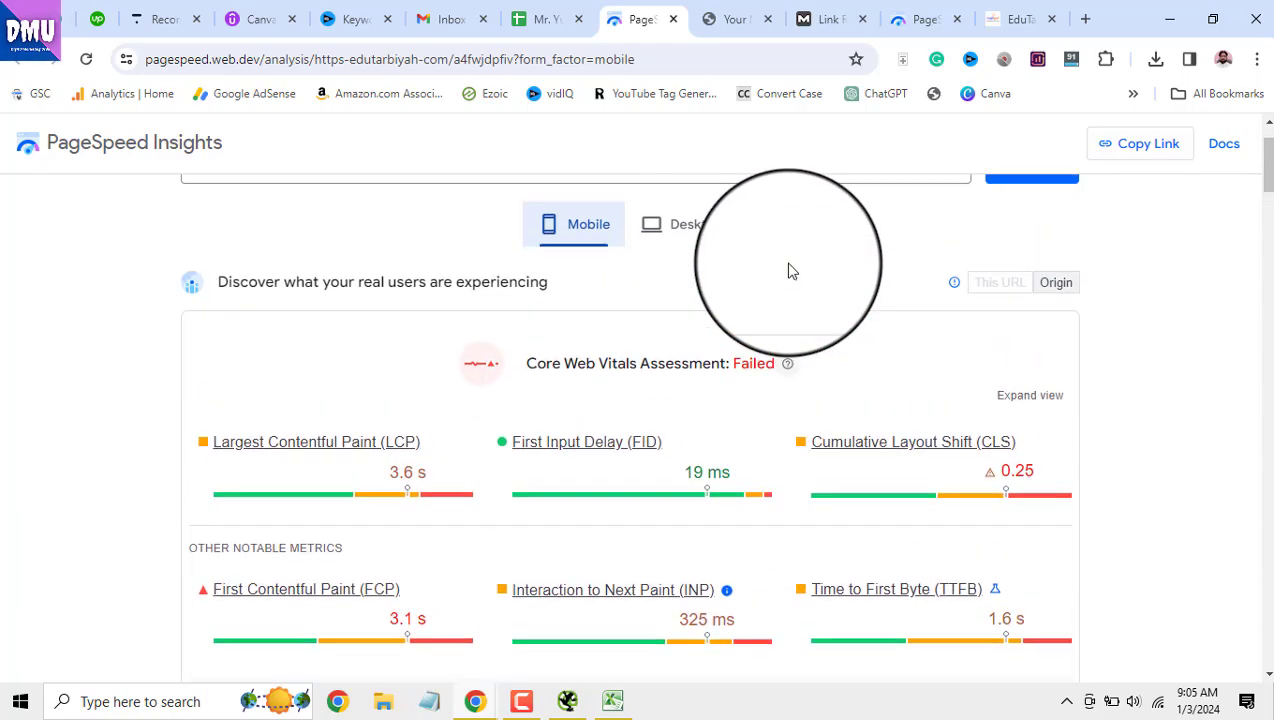
{"action": "scroll", "coordinate": [830, 294], "scroll_direction": "down", "scroll_amount": 4}
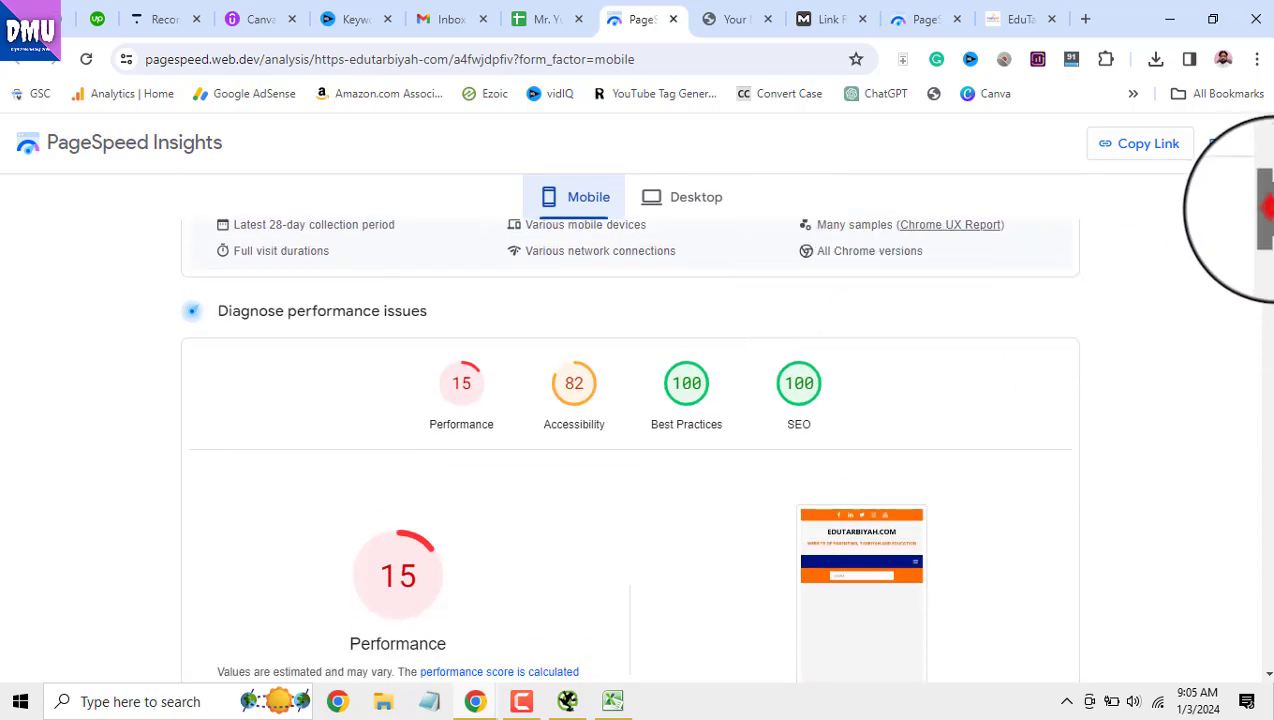
Capture a rectangular snip of the mobile performance scores and save it in Downloads as the PNG "mobile speed"
{"action": "left_click_drag", "start_coordinate": [1266, 207], "coordinate": [1266, 212]}
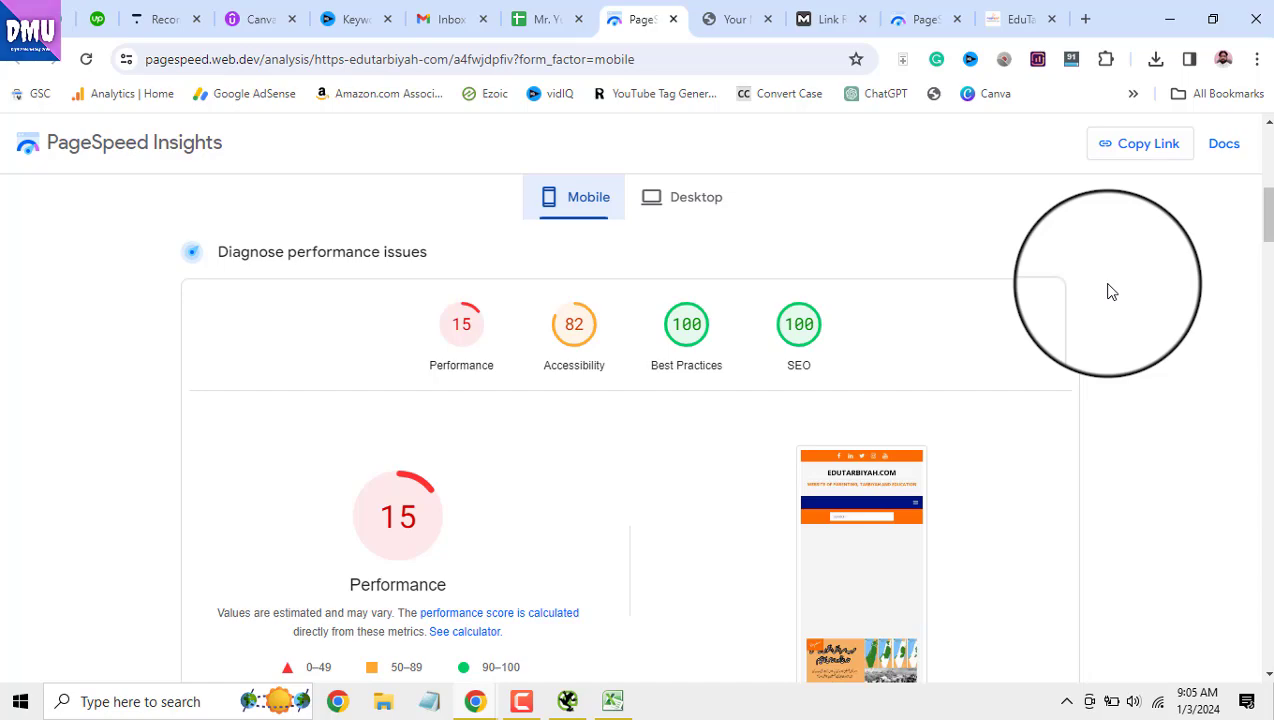
{"action": "key", "text": "super+shift+s"}
{"action": "left_click", "coordinate": [682, 23]}
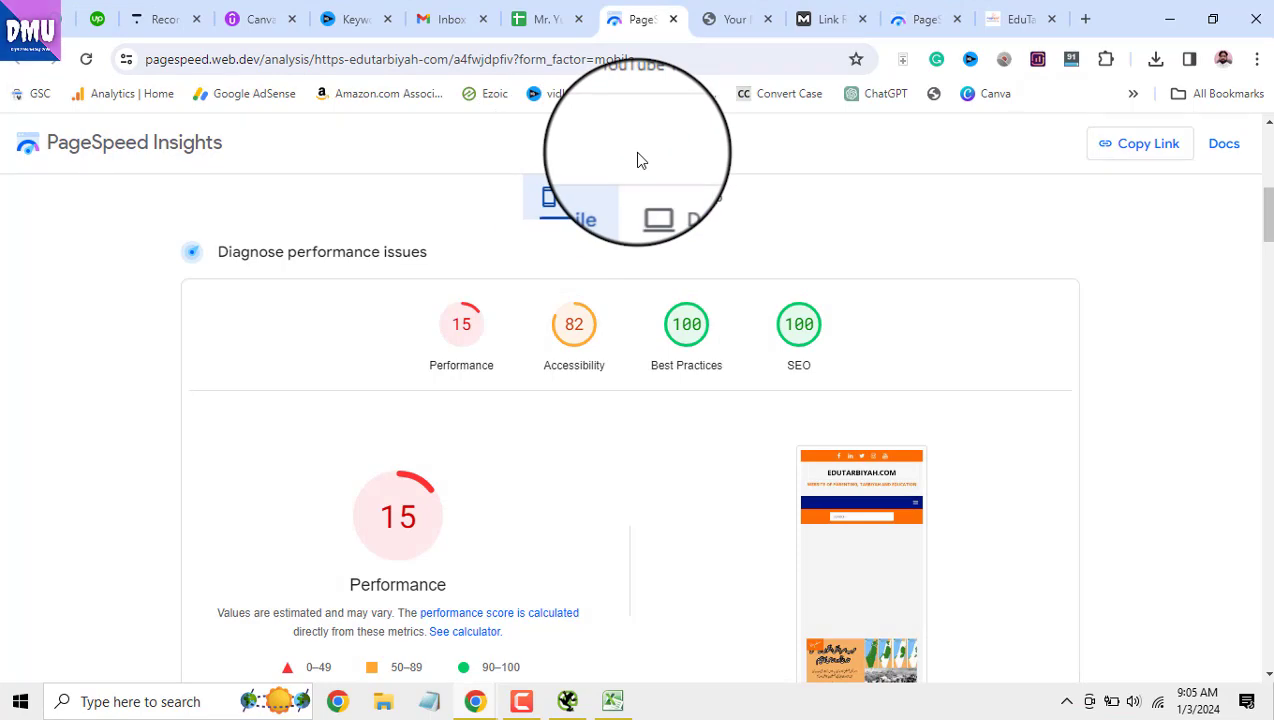
{"action": "key", "text": "super+shift+s"}
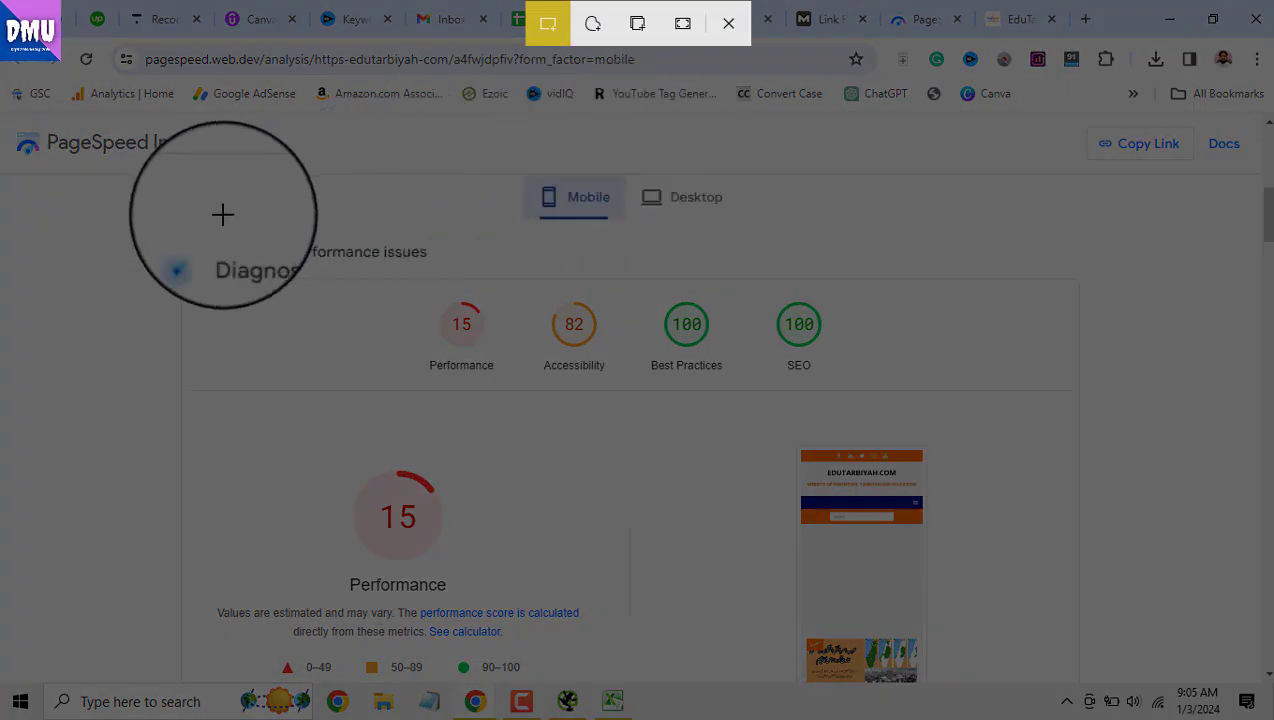
{"action": "left_click_drag", "start_coordinate": [5, 115], "coordinate": [958, 684]}
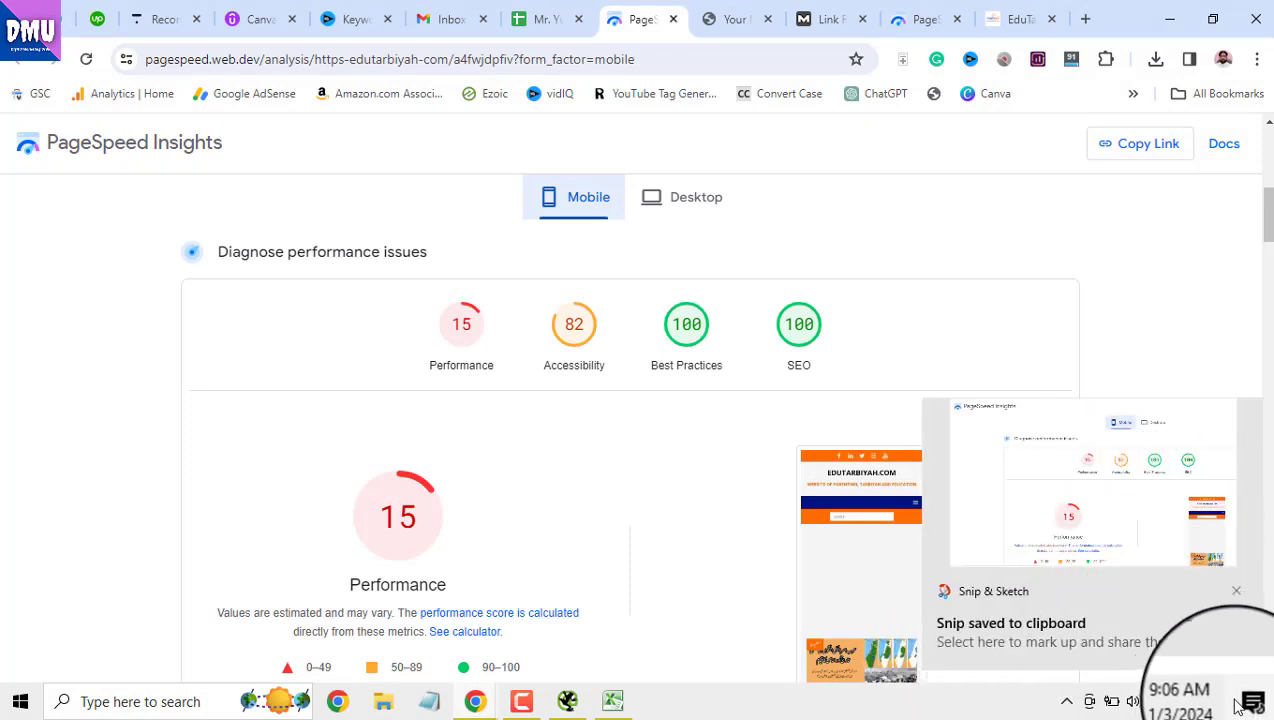
{"action": "left_click", "coordinate": [1153, 515]}
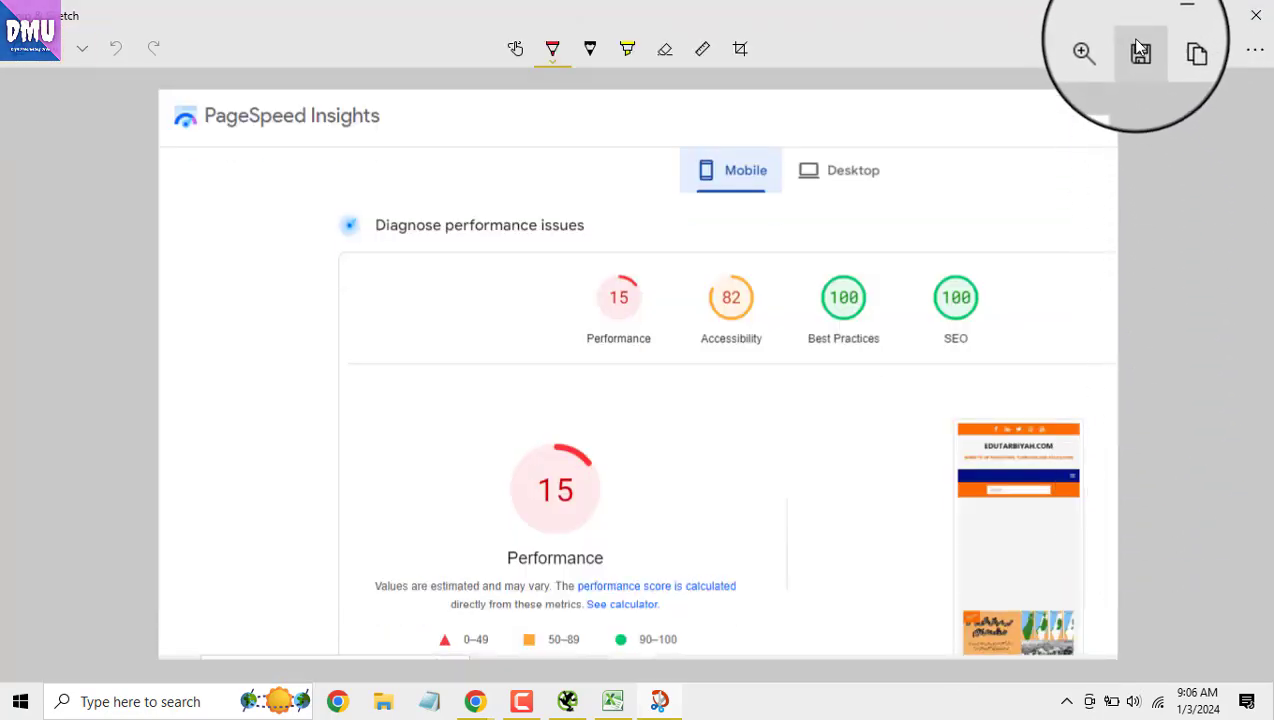
{"action": "left_click", "coordinate": [1140, 50]}
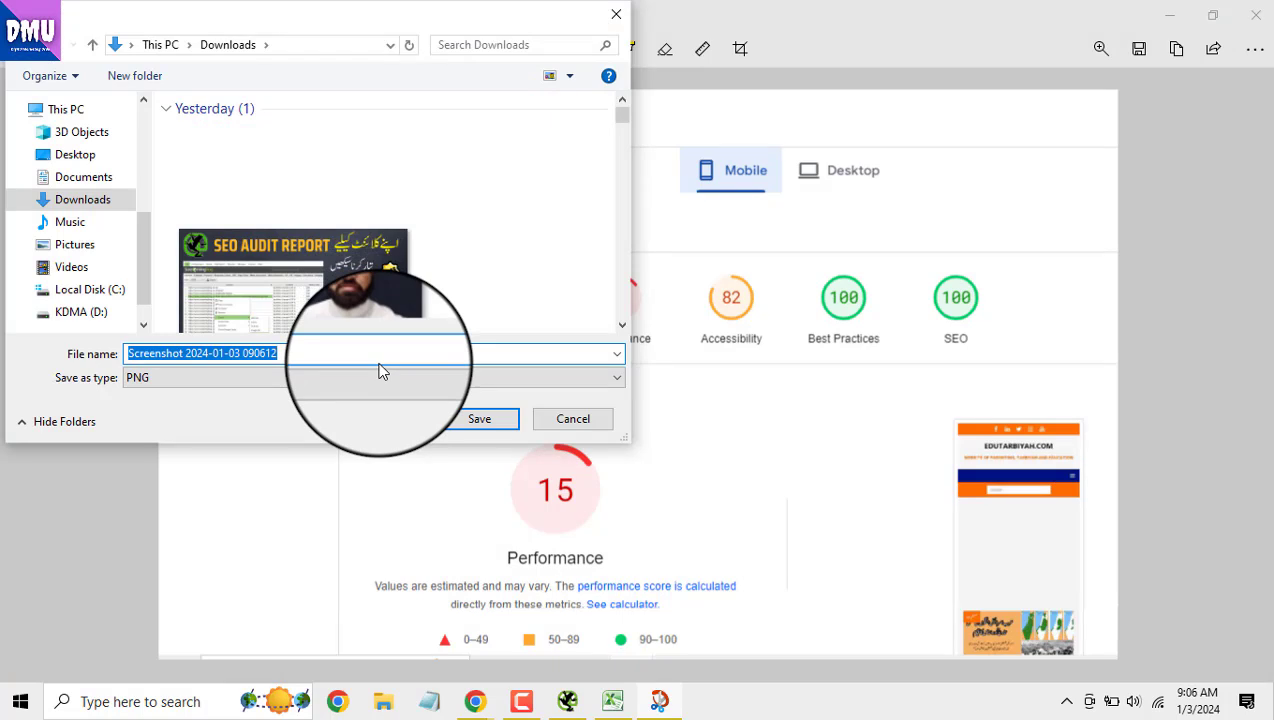
{"action": "type", "text": "mobile speed"}
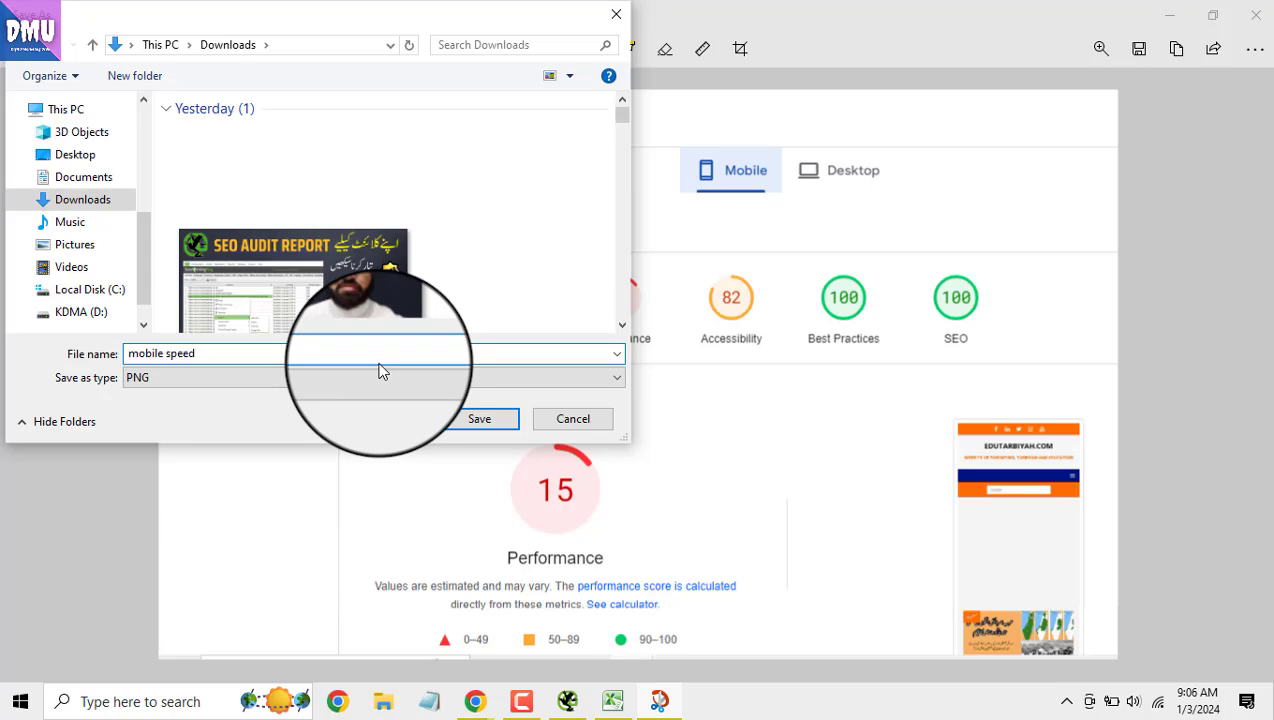
{"action": "key", "text": "Return"}
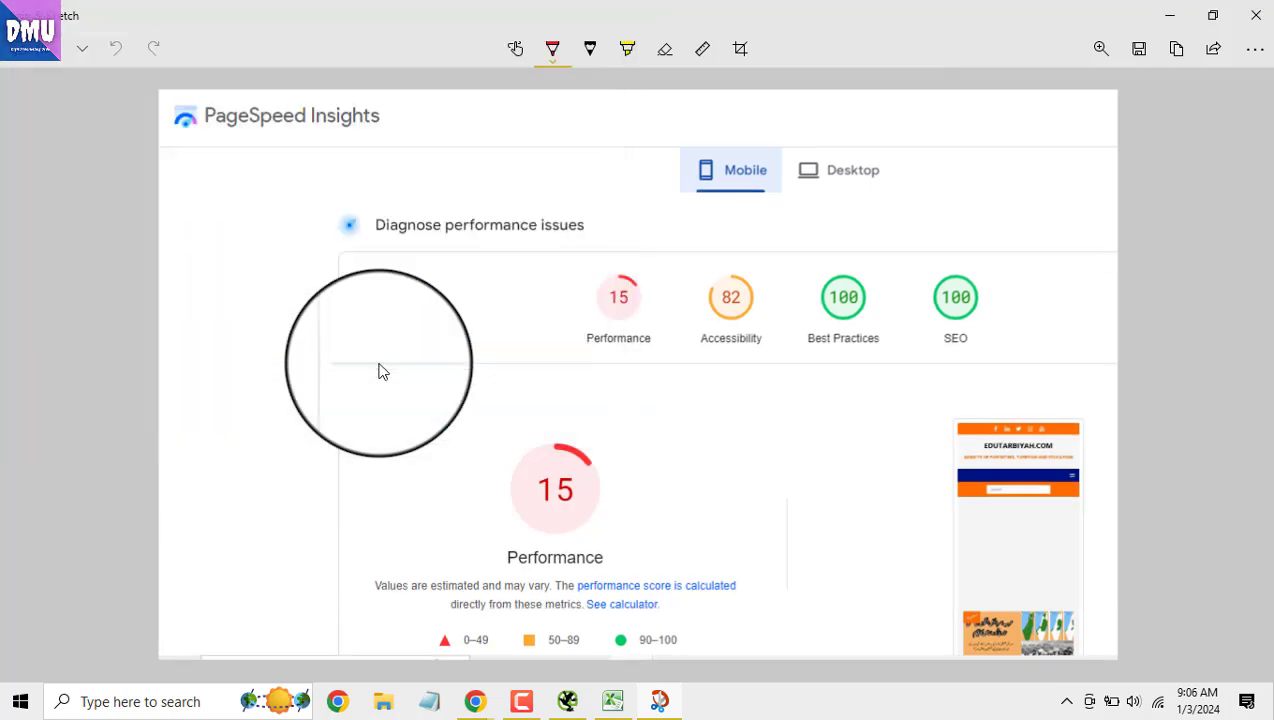
{"action": "left_click", "coordinate": [1256, 18]}
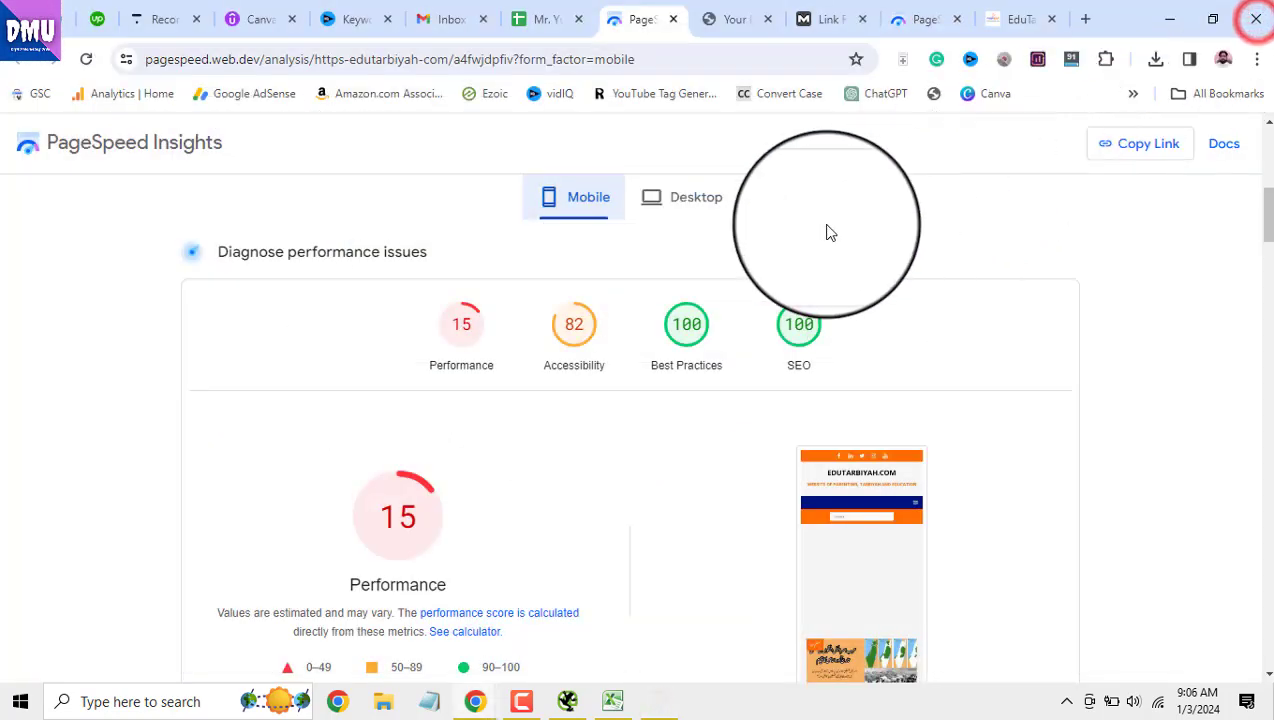
Switch the report to desktop results, snip the performance scores, and save the capture in Downloads as the PNG "desktop speed"
{"action": "left_click", "coordinate": [712, 204]}
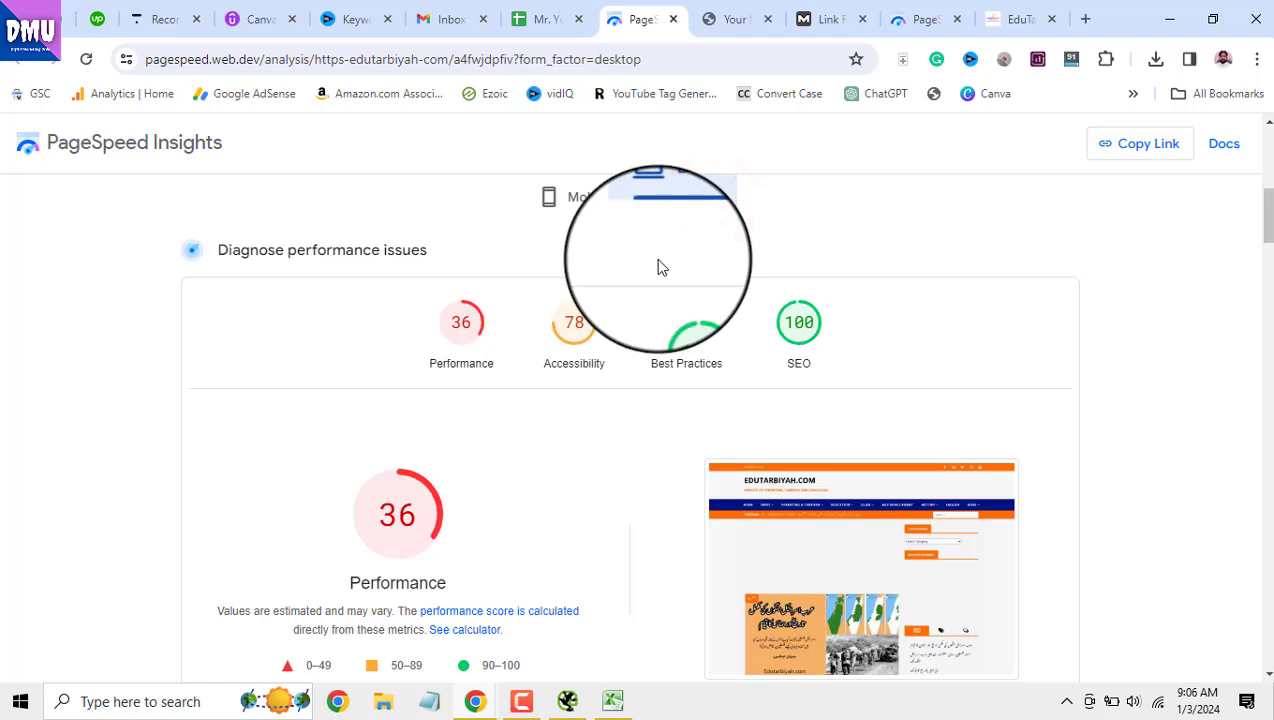
{"action": "key", "text": "super+shift+s"}
{"action": "mouse_move", "coordinate": [11, 116]}
{"action": "left_mouse_down"}
{"action": "mouse_move", "coordinate": [100, 378]}
{"action": "mouse_move", "coordinate": [535, 603]}
{"action": "mouse_move", "coordinate": [1015, 692]}
{"action": "mouse_move", "coordinate": [1057, 698]}
{"action": "mouse_move", "coordinate": [1062, 685]}
{"action": "mouse_move", "coordinate": [1037, 686]}
{"action": "left_mouse_up"}
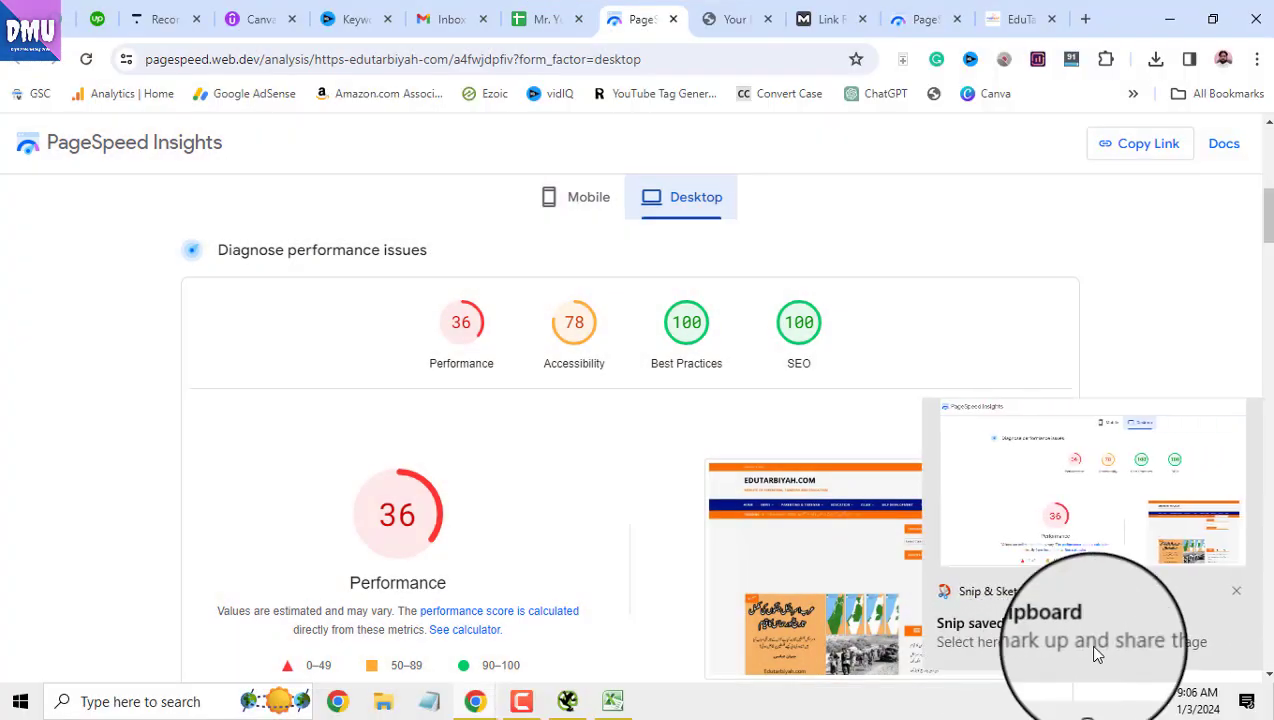
{"action": "left_click", "coordinate": [1148, 536]}
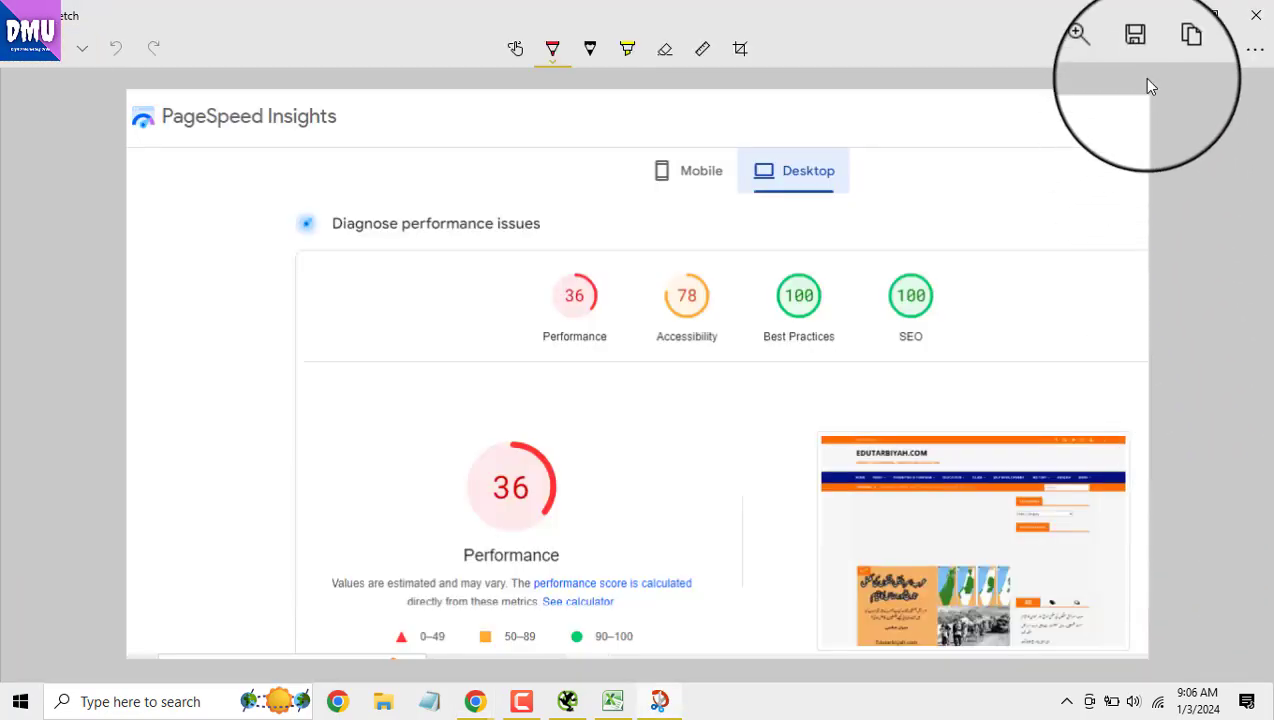
{"action": "left_click", "coordinate": [1138, 58]}
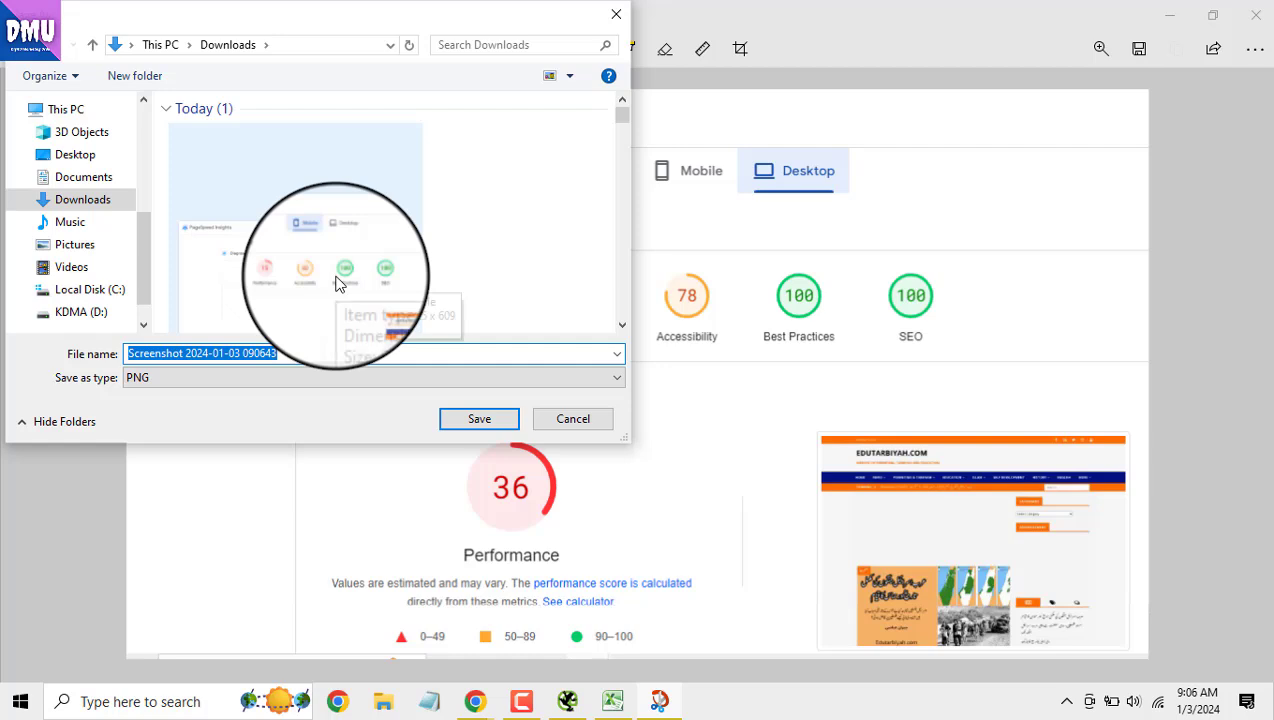
{"action": "type", "text": "desktop speed"}
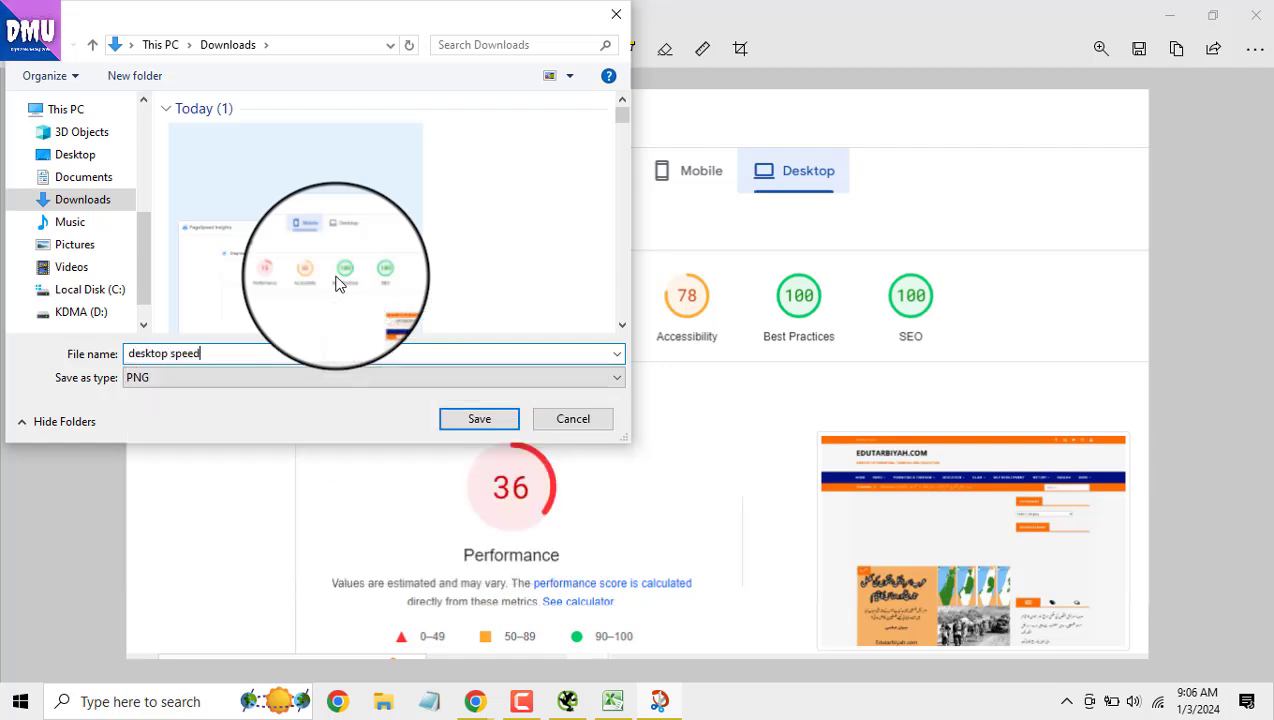
{"action": "key", "text": "Return"}
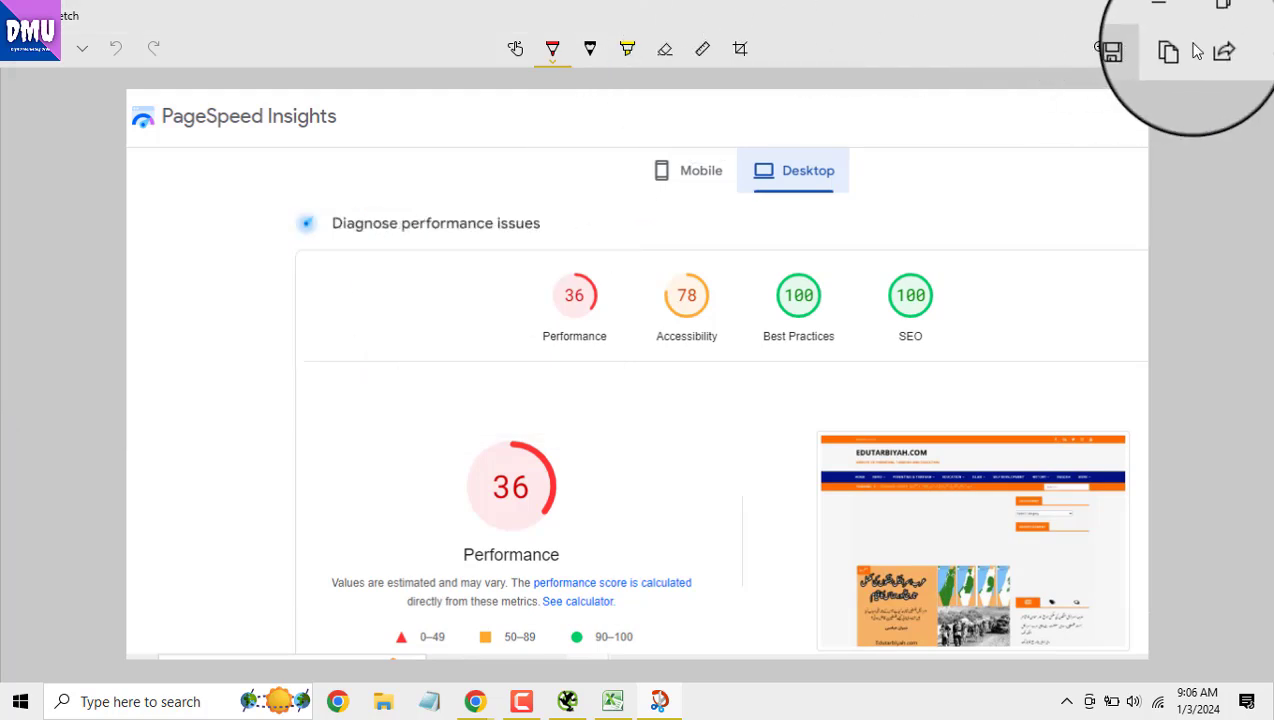
{"action": "left_click", "coordinate": [1257, 22]}
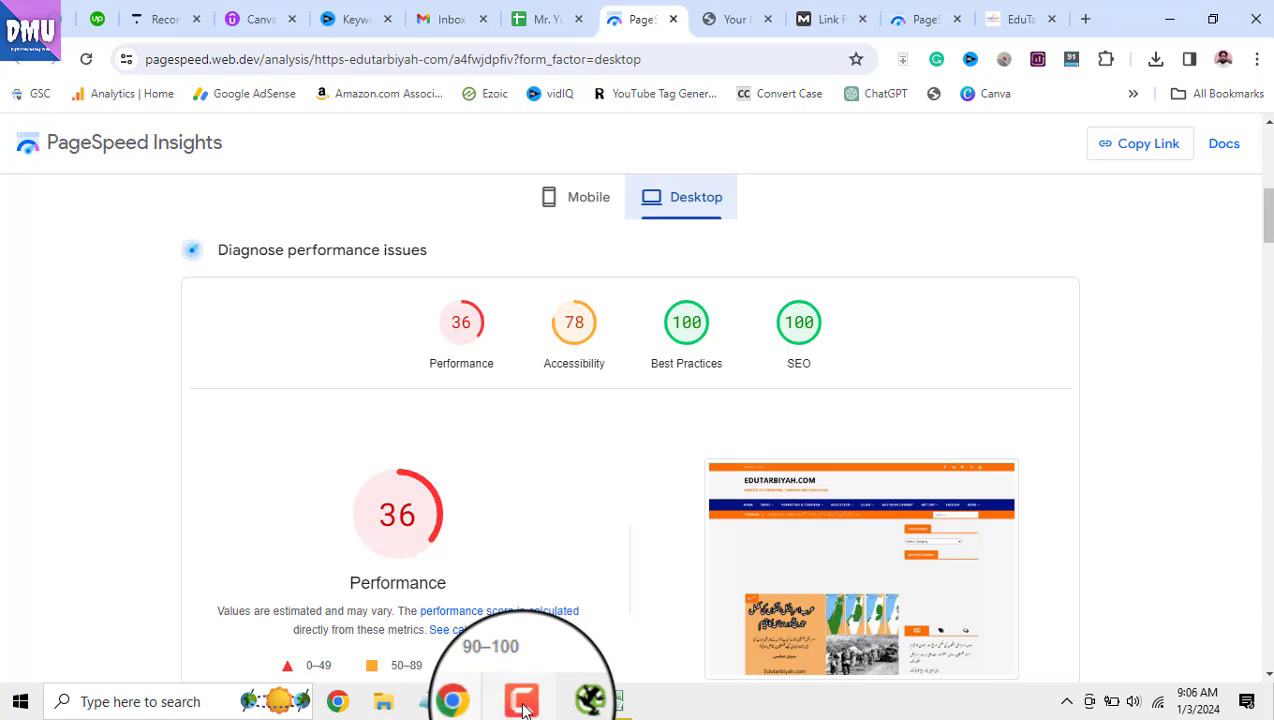
Return to the Site Speed Errors sheet and delete the old Core Web Vitals screenshot below the report links
{"action": "left_click", "coordinate": [548, 19]}
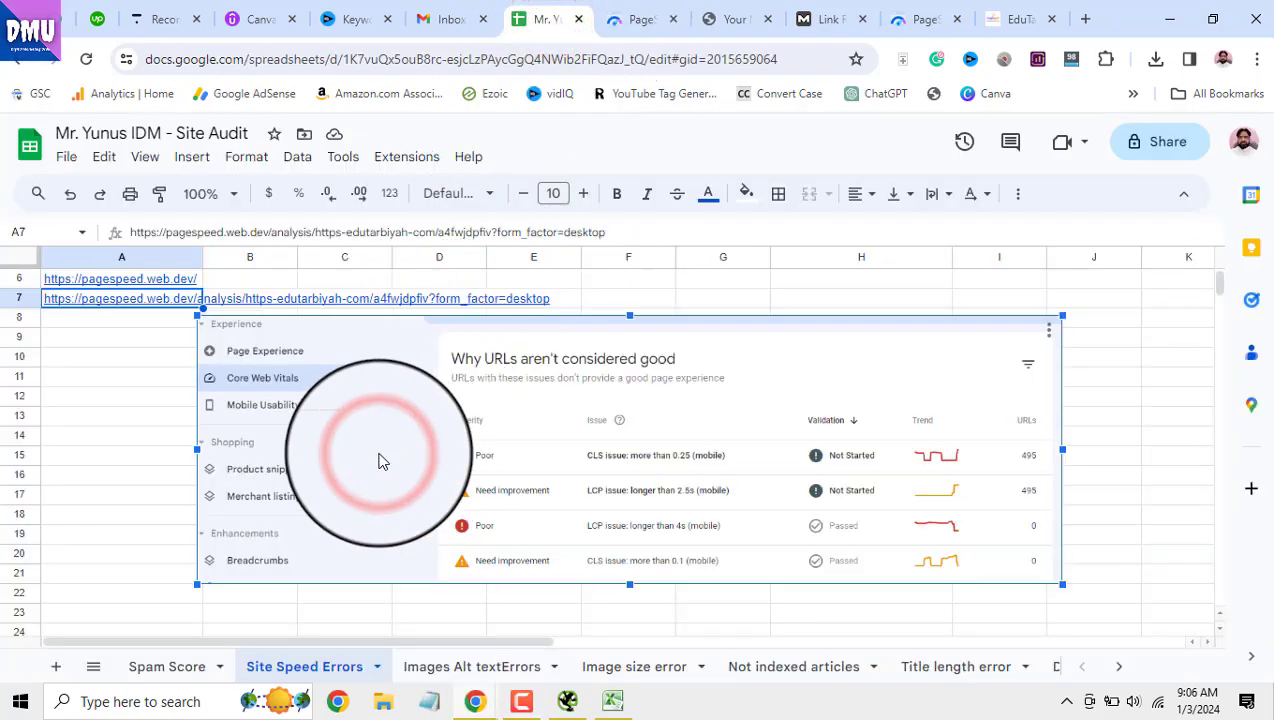
{"action": "key", "text": "Delete"}
{"action": "scroll", "coordinate": [378, 461], "scroll_direction": "down", "scroll_amount": 4}
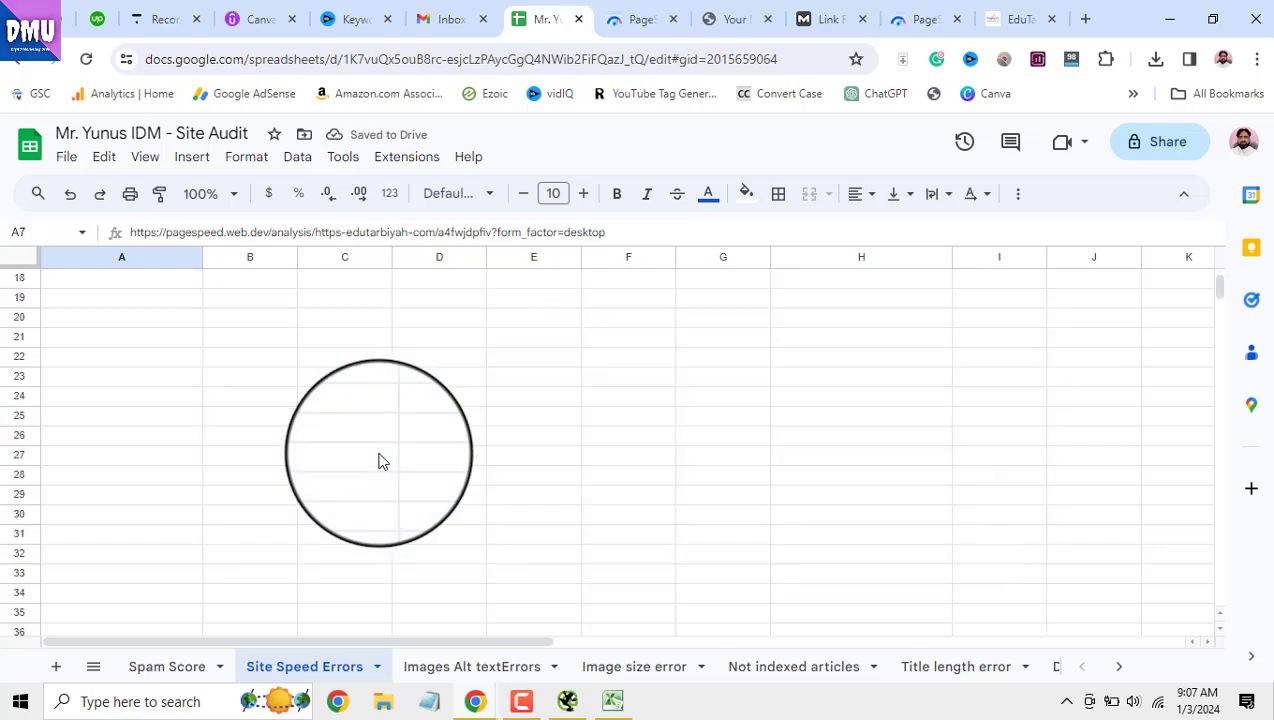
{"action": "scroll", "coordinate": [380, 460], "scroll_direction": "up", "scroll_amount": 3}
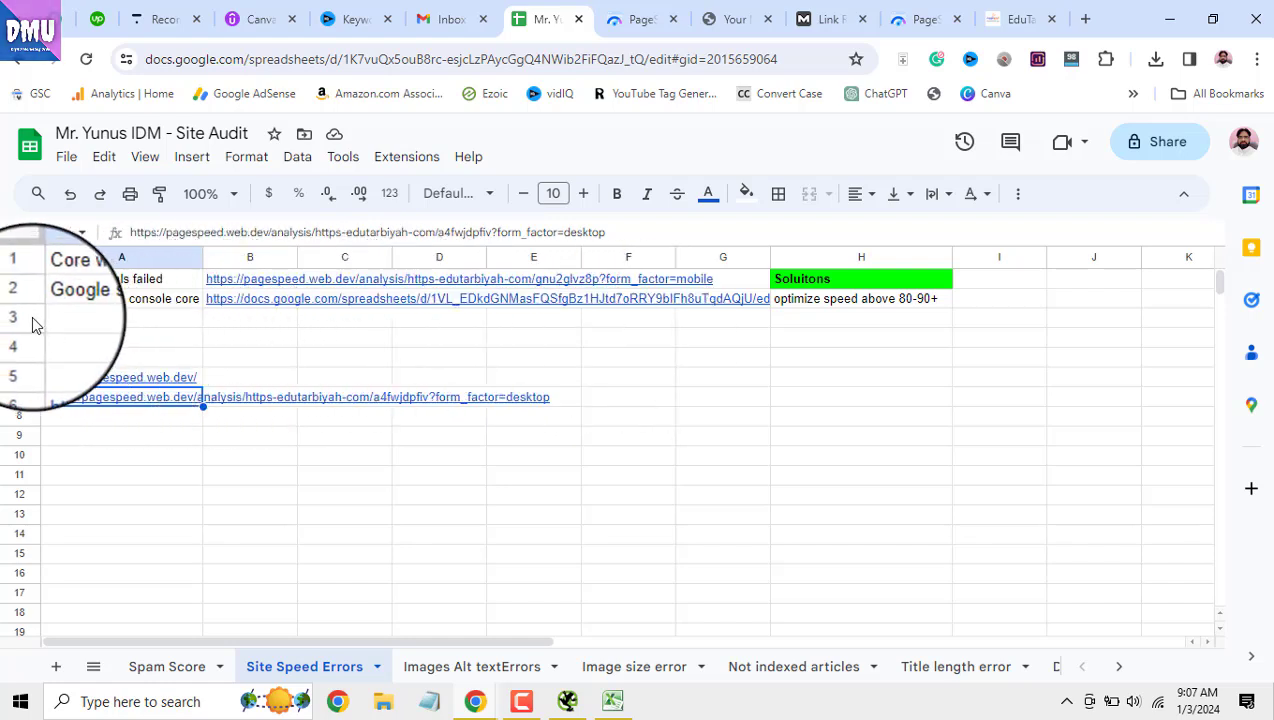
Delete the empty rows 3 to 5 above the two PageSpeed links in the Site Speed Errors sheet
{"action": "left_click_drag", "start_coordinate": [20, 322], "coordinate": [16, 354]}
{"action": "right_click", "coordinate": [16, 358]}
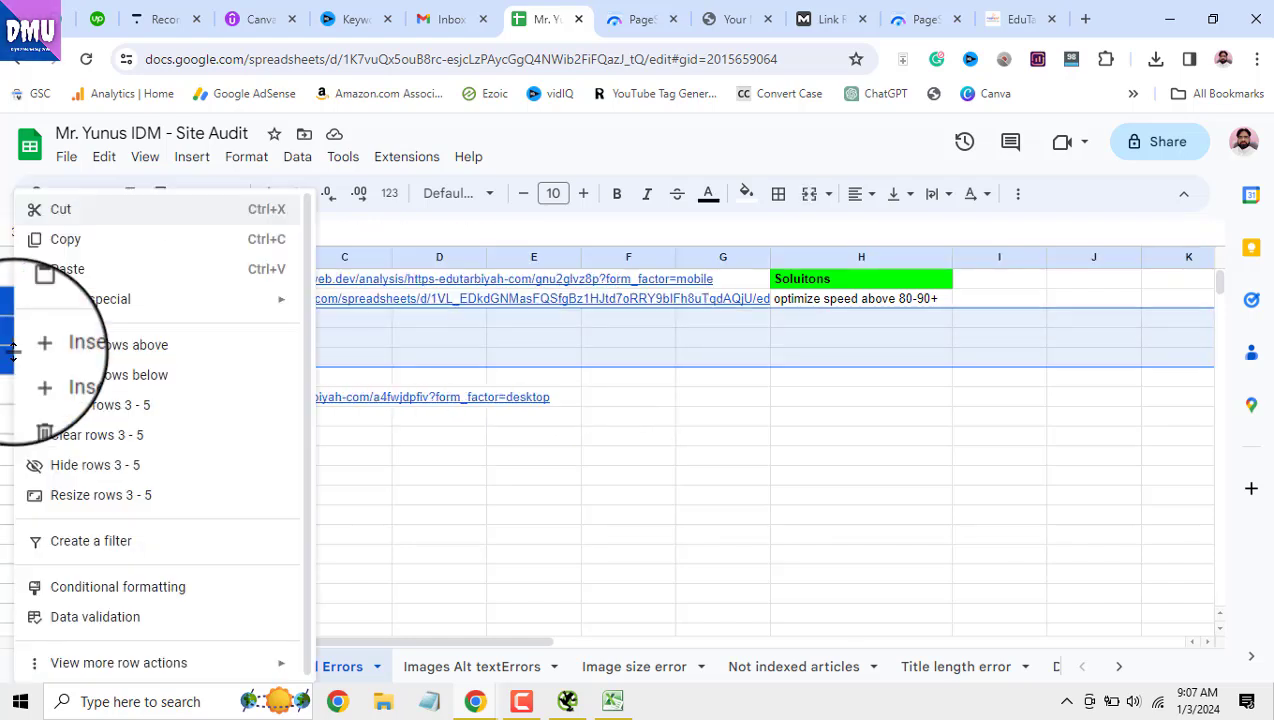
{"action": "left_click", "coordinate": [66, 410]}
{"action": "left_click", "coordinate": [287, 472]}
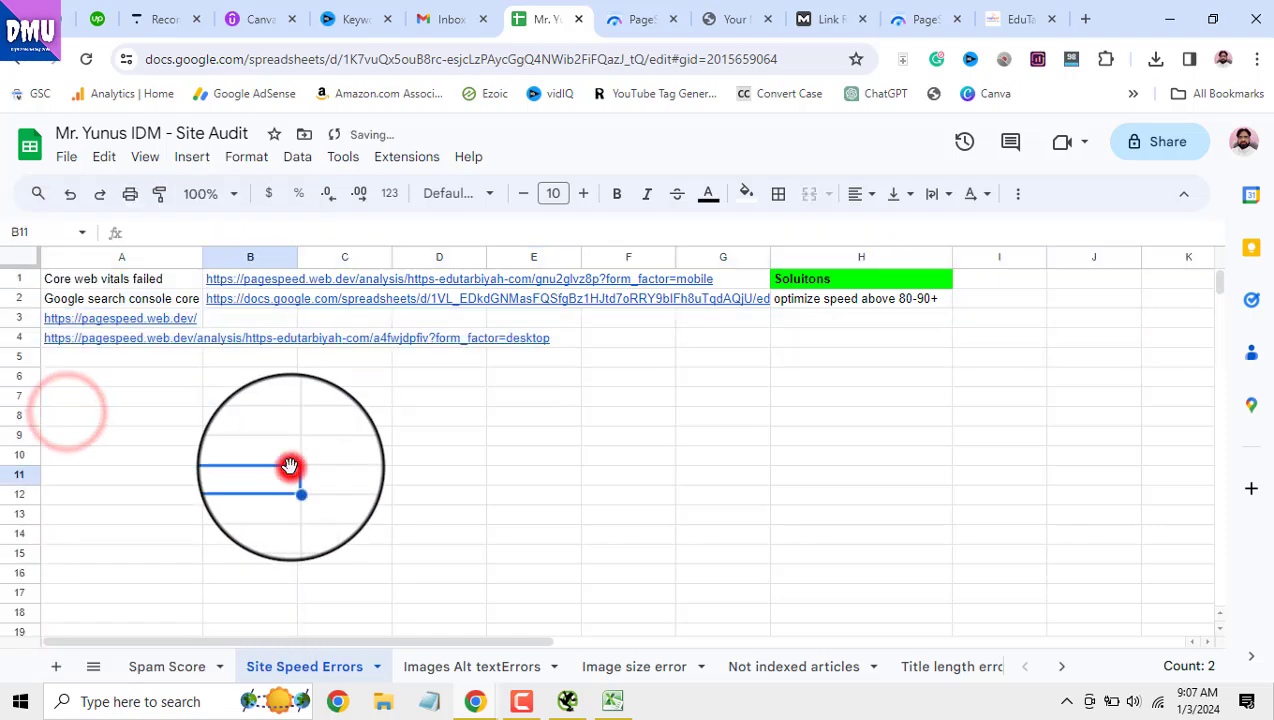
{"action": "scroll", "coordinate": [540, 493], "scroll_direction": "down", "scroll_amount": 3}
{"action": "scroll", "coordinate": [540, 494], "scroll_direction": "up", "scroll_amount": 3}
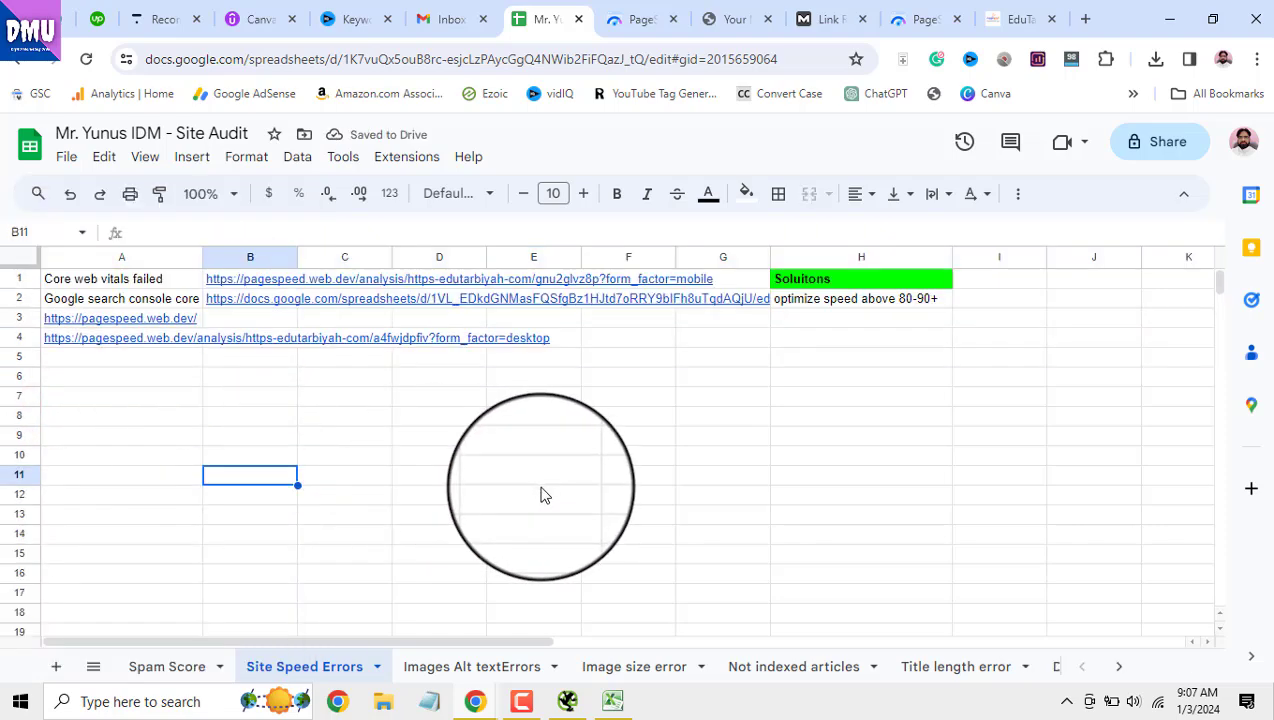
Insert the "desktop speed" image from Downloads over the cells at B6 and position it just below the report links
{"action": "left_click", "coordinate": [229, 376]}
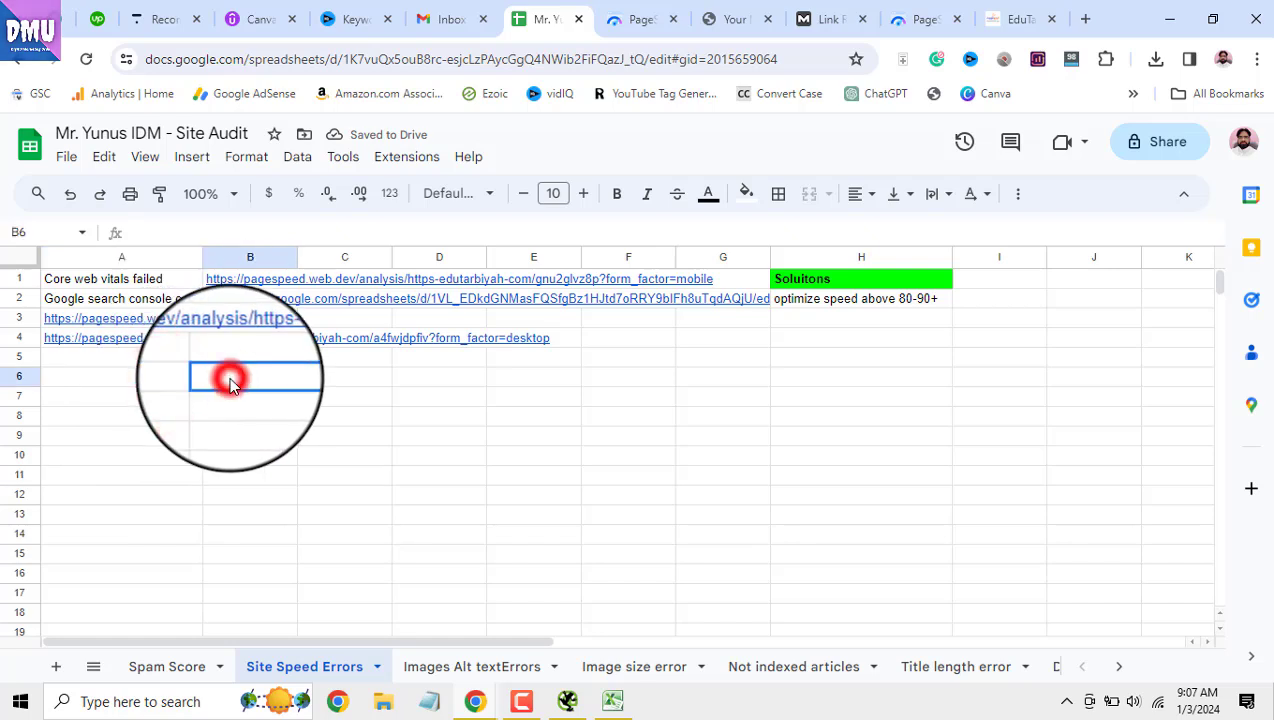
{"action": "left_click", "coordinate": [189, 158]}
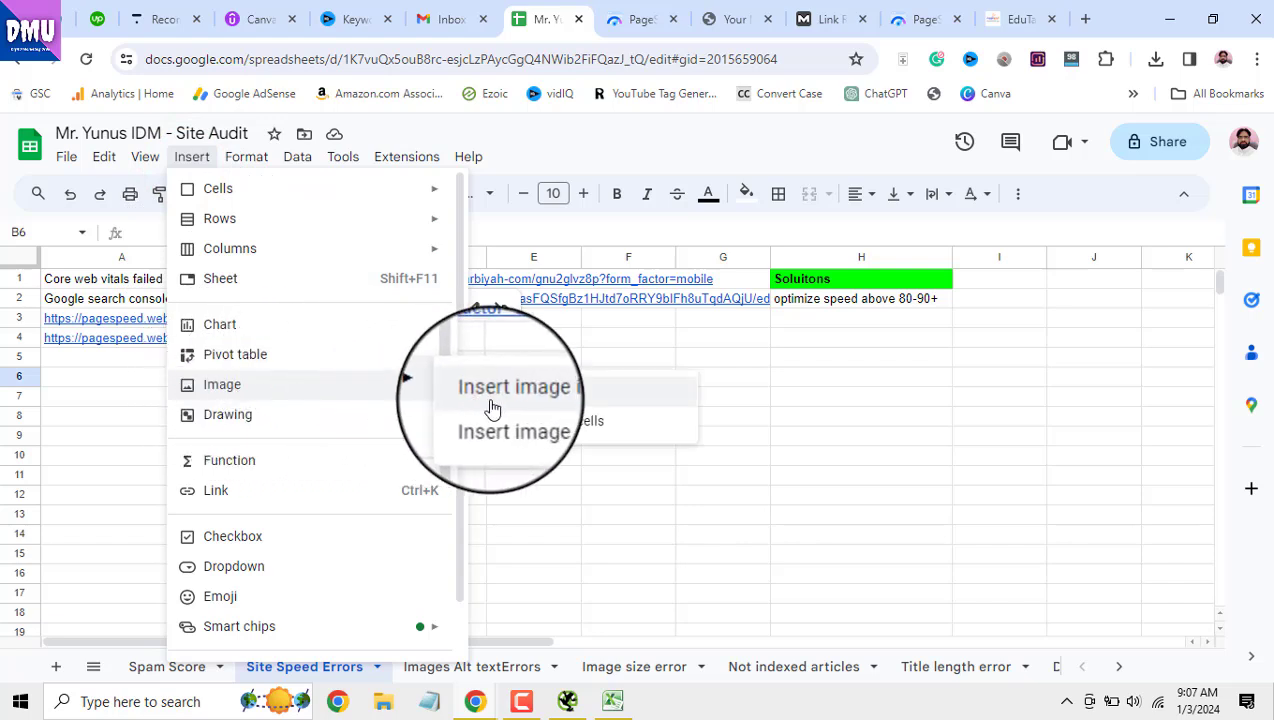
{"action": "left_click", "coordinate": [560, 424]}
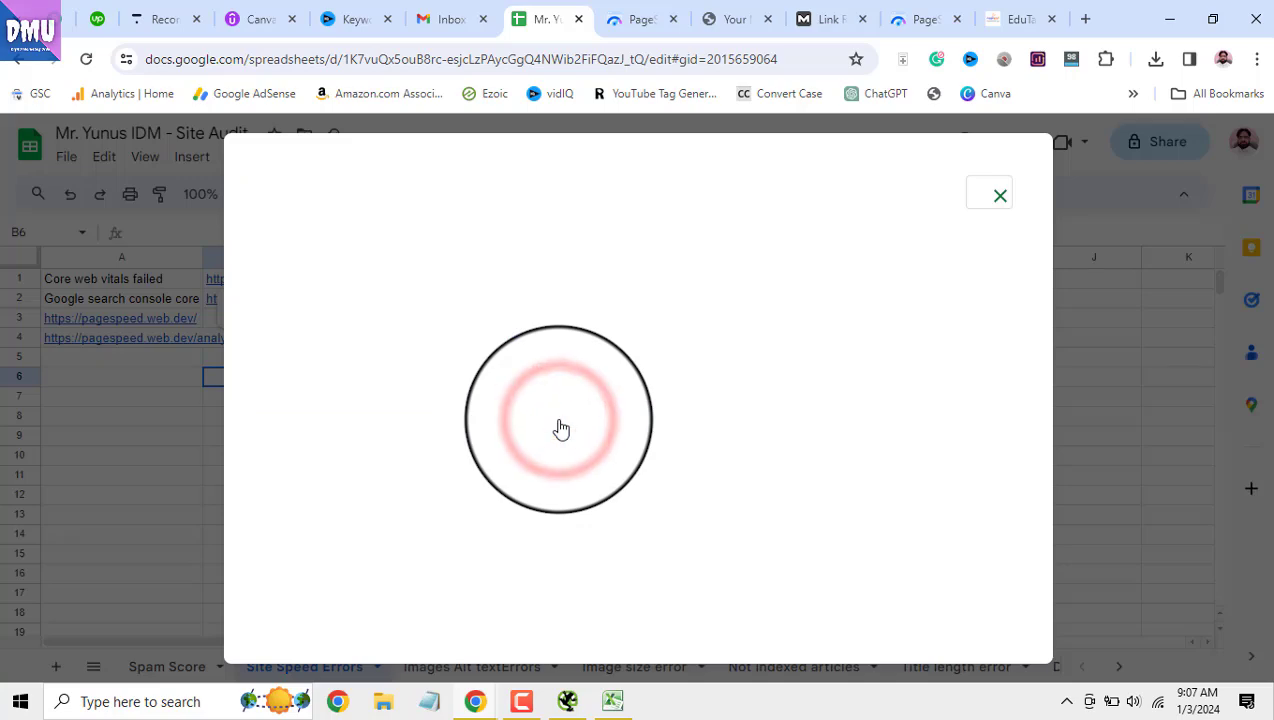
{"action": "left_click", "coordinate": [630, 530]}
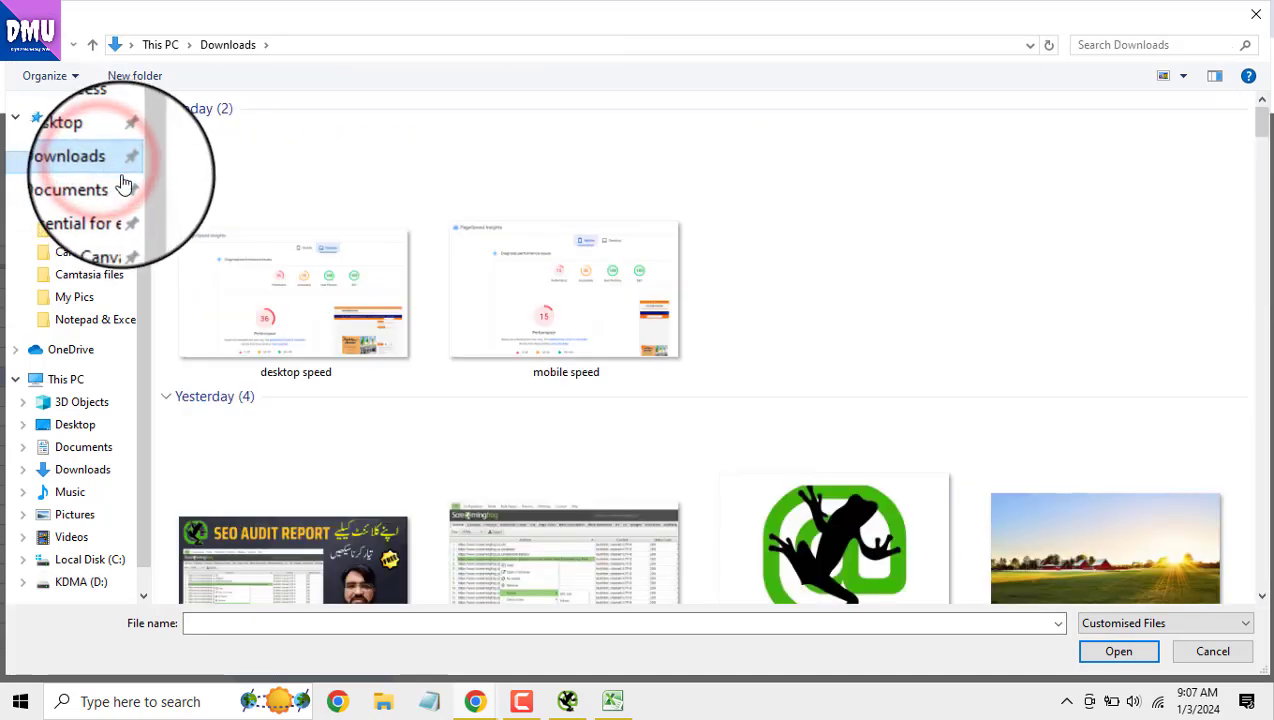
{"action": "left_click", "coordinate": [313, 280]}
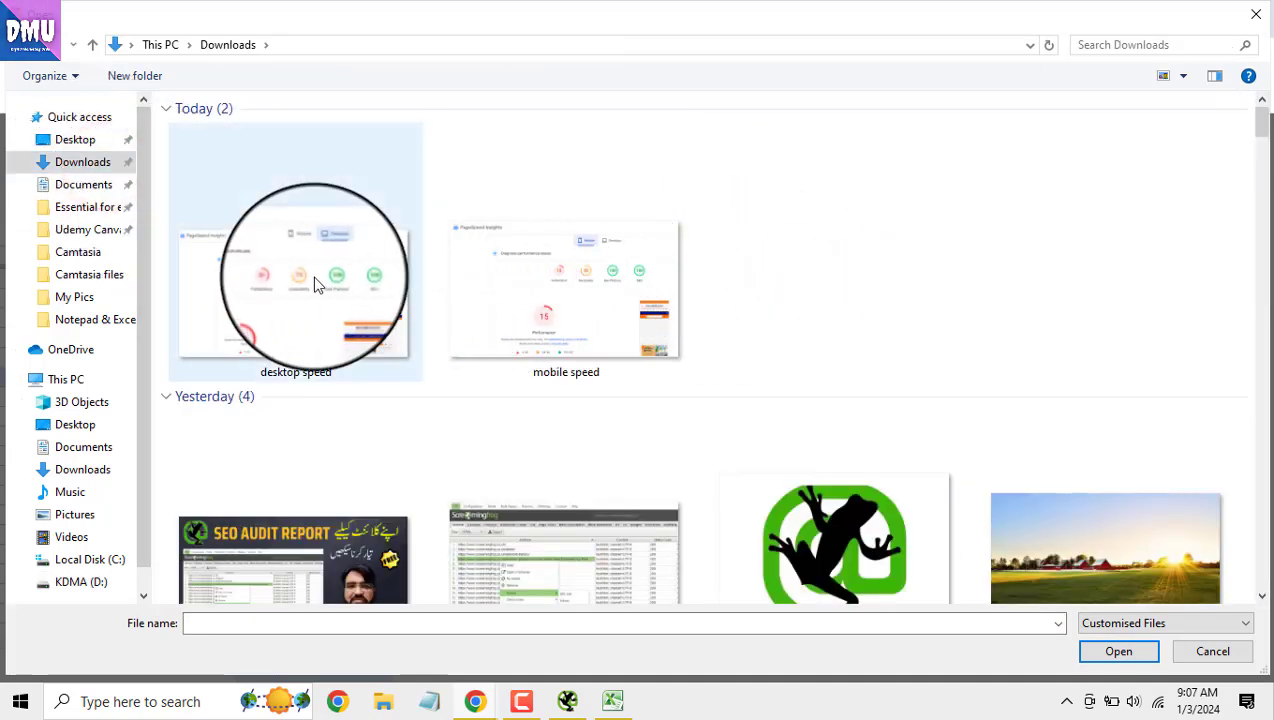
{"action": "left_click", "coordinate": [1141, 651]}
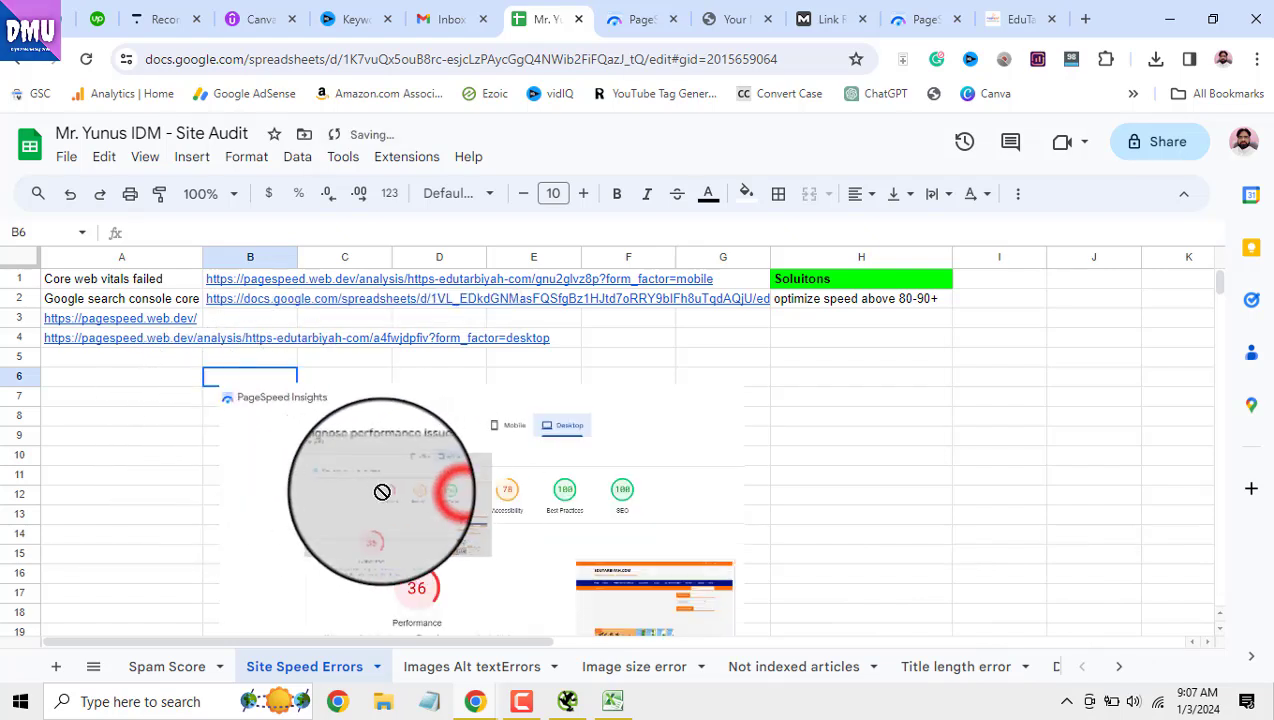
{"action": "left_click_drag", "start_coordinate": [532, 485], "coordinate": [475, 466]}
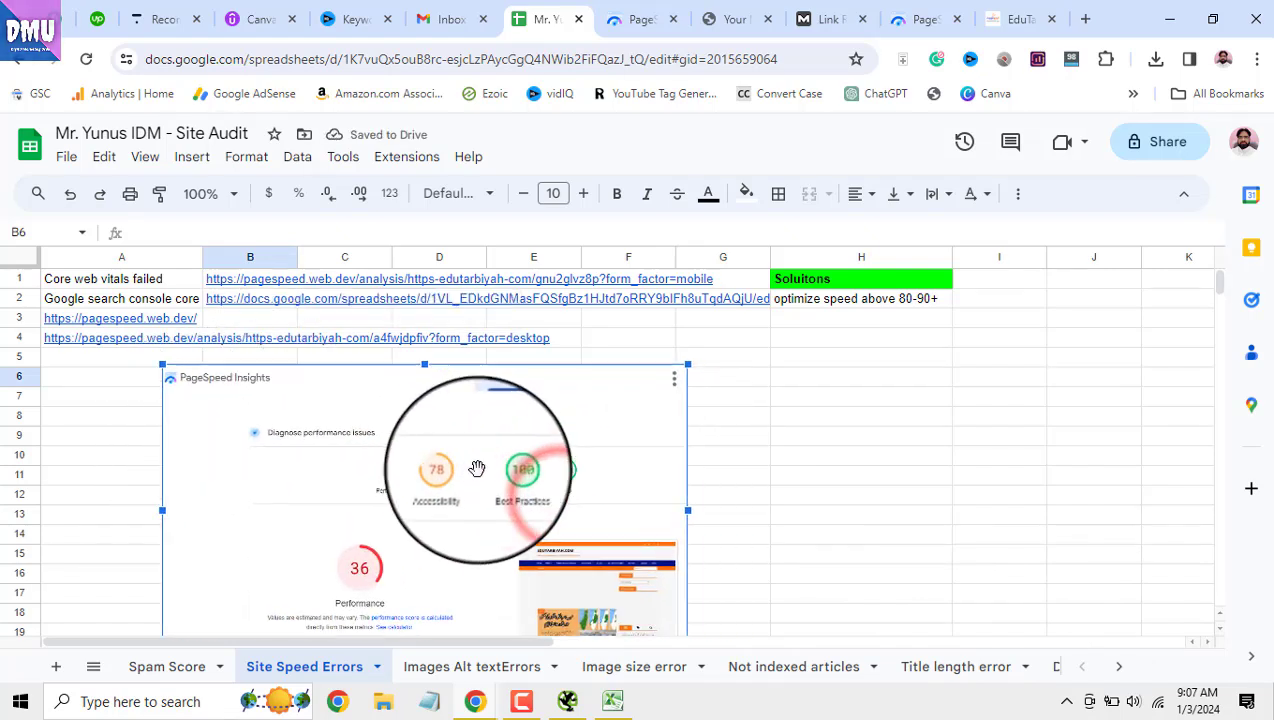
{"action": "left_click", "coordinate": [754, 449]}
Insert the "mobile speed" image from Downloads over the cells at H6
{"action": "left_click", "coordinate": [788, 382]}
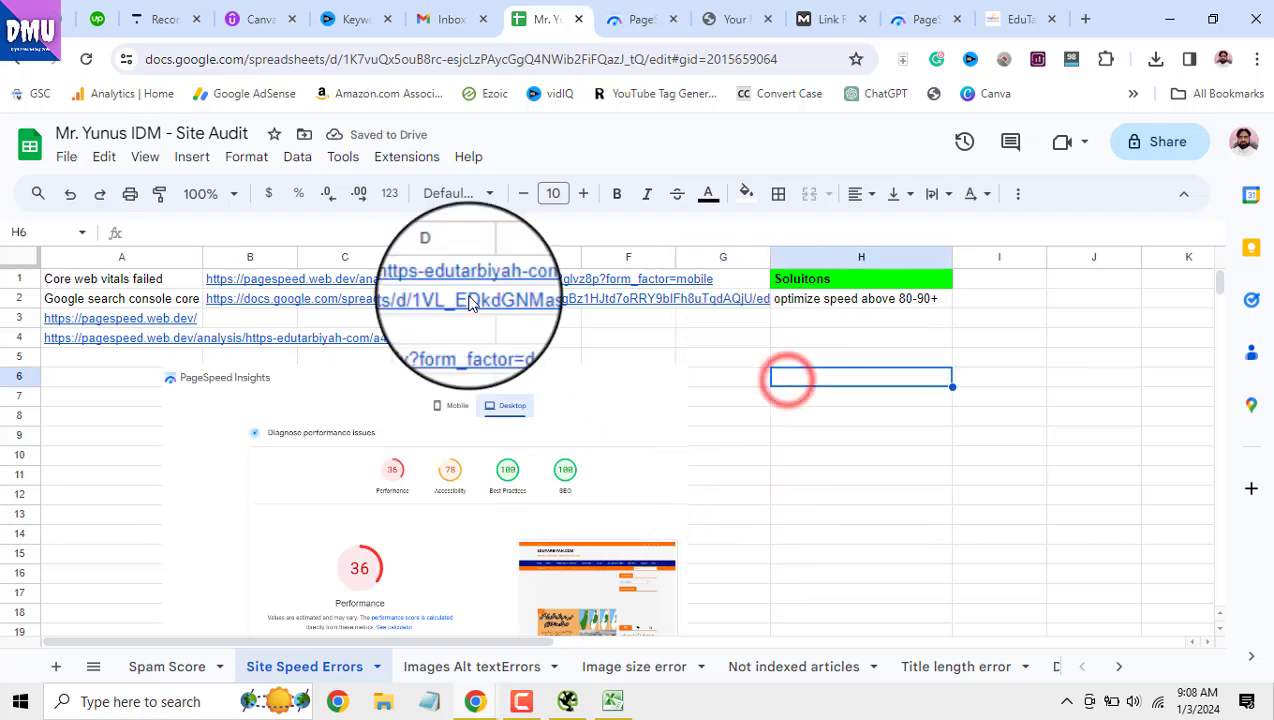
{"action": "left_click", "coordinate": [191, 168]}
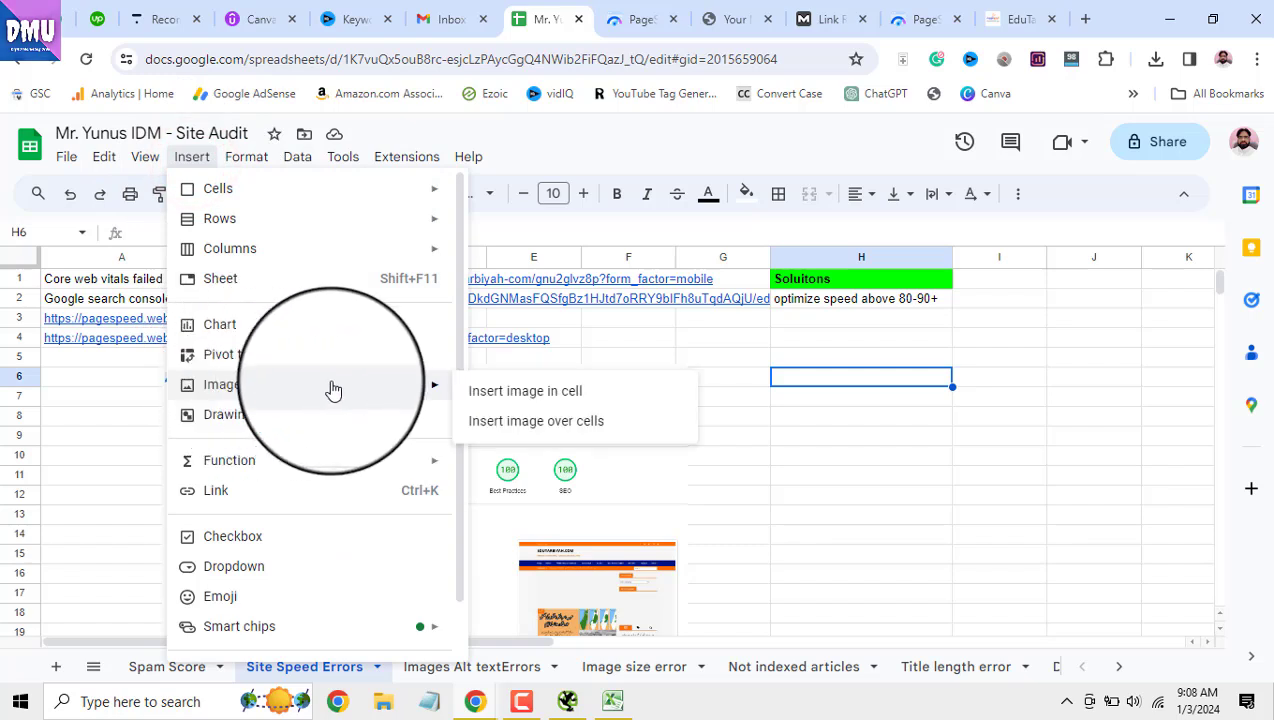
{"action": "left_click", "coordinate": [500, 422]}
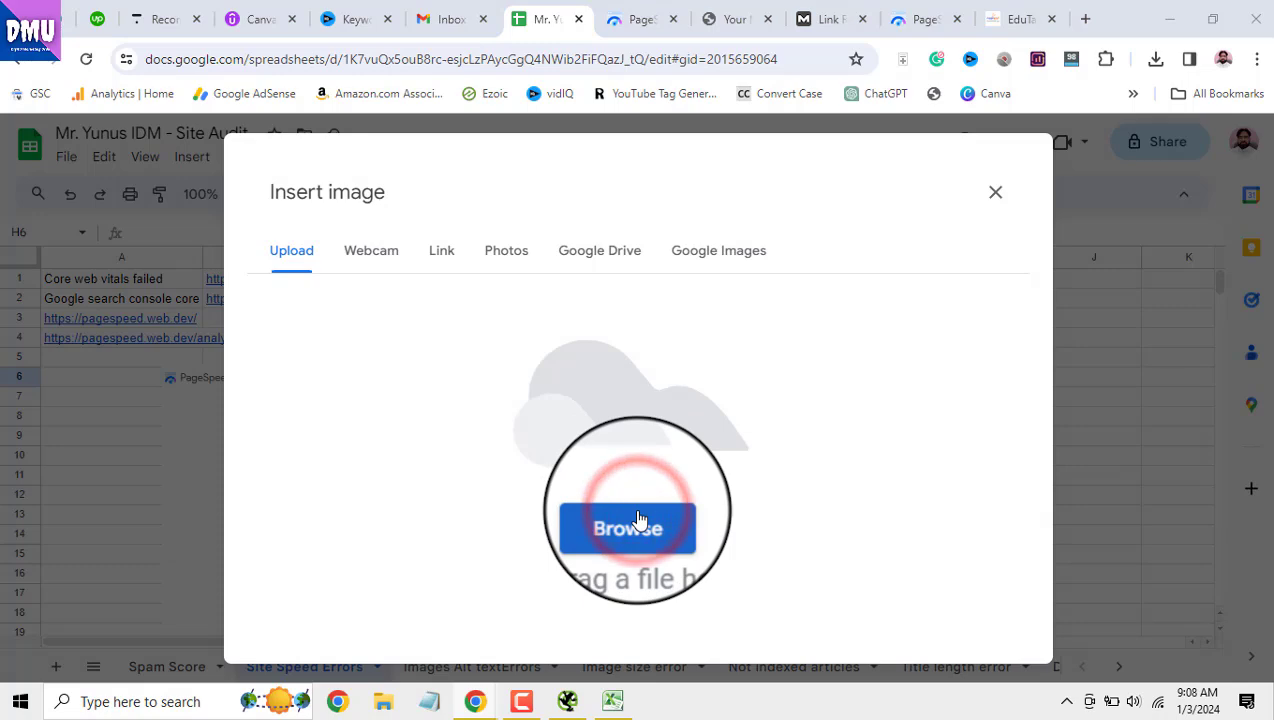
{"action": "left_click", "coordinate": [640, 520]}
{"action": "double_click", "coordinate": [524, 298]}
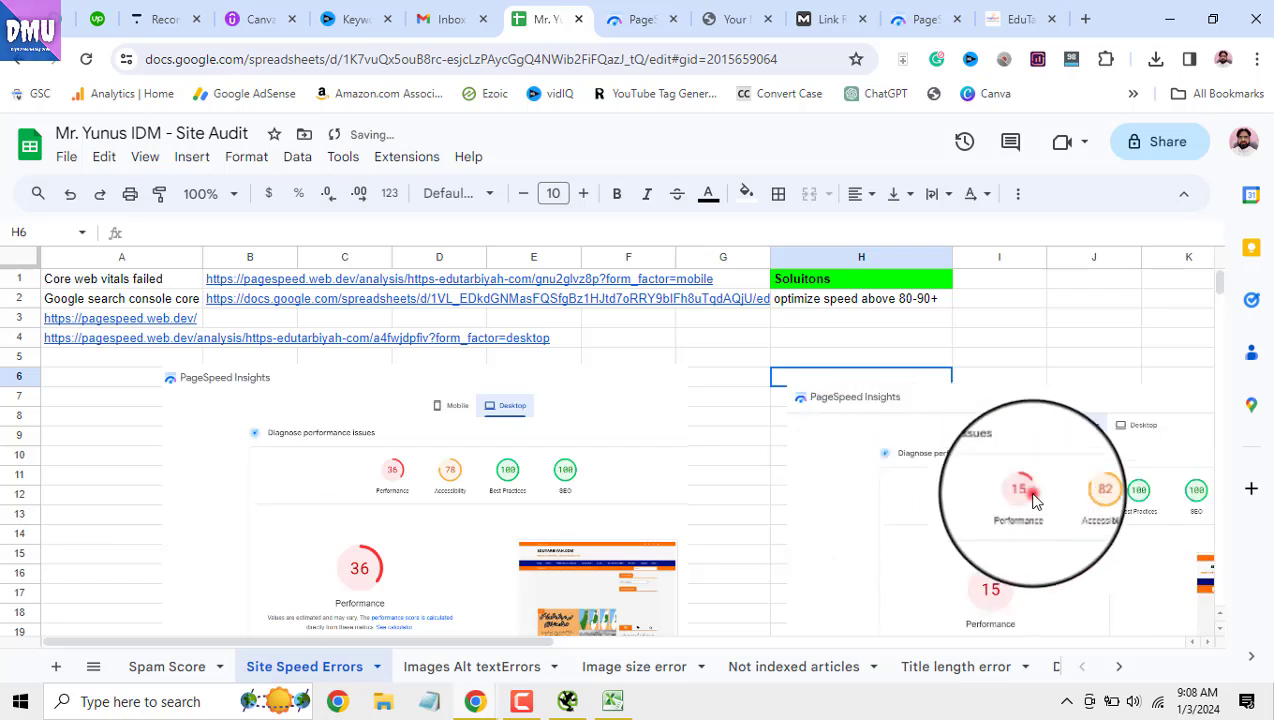
Move the mobile speed screenshot directly beside the desktop speed screenshot
{"action": "left_click", "coordinate": [416, 489]}
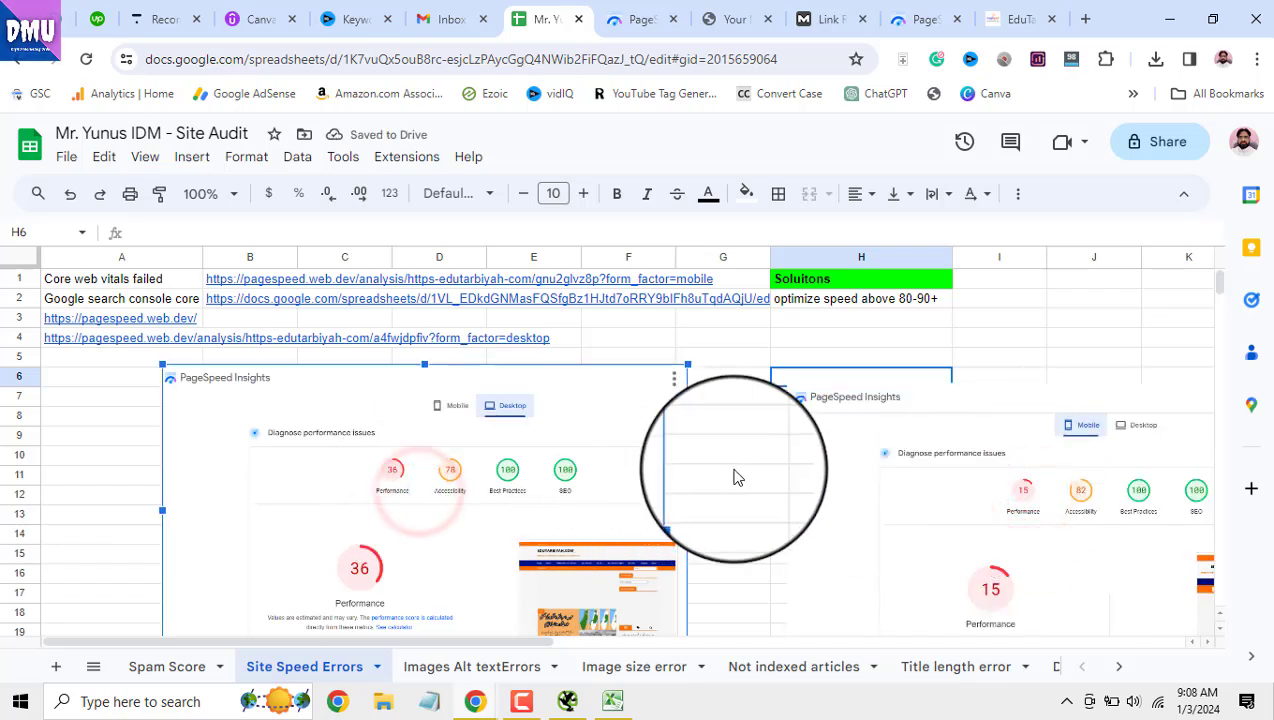
{"action": "scroll", "coordinate": [858, 490], "scroll_direction": "down", "scroll_amount": 1}
{"action": "left_click_drag", "start_coordinate": [858, 449], "coordinate": [819, 451]}
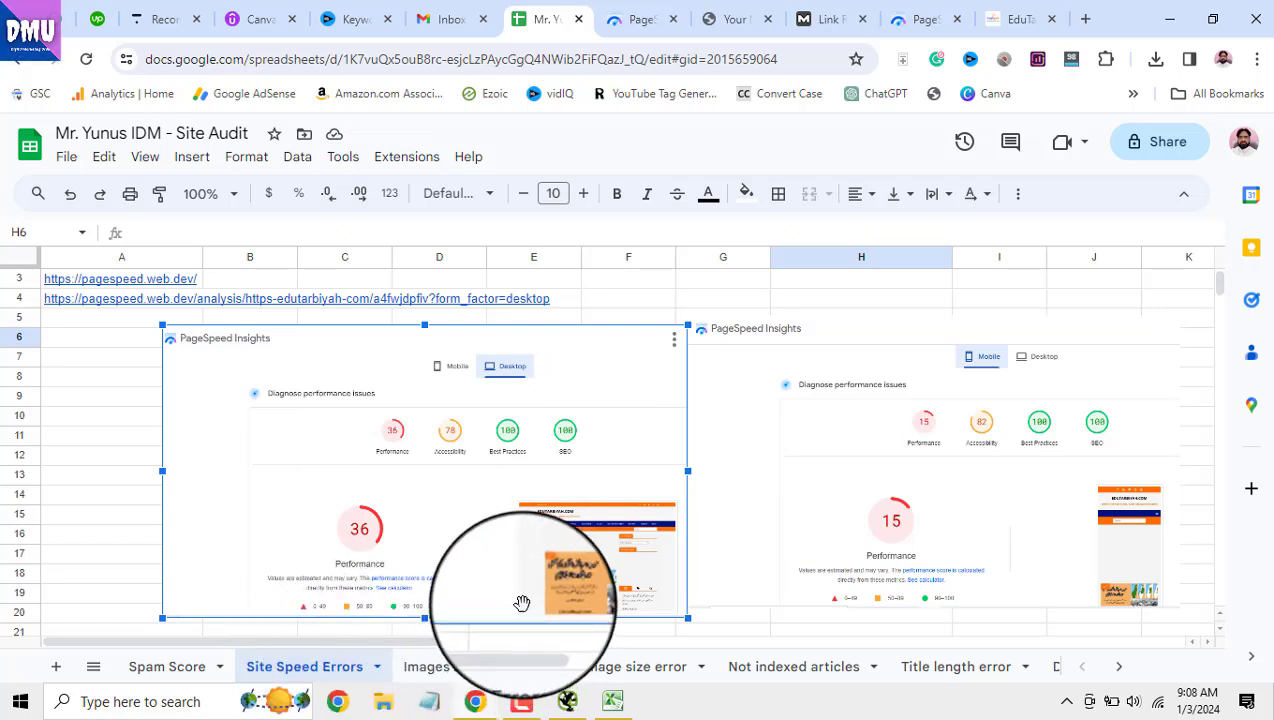
{"action": "scroll", "coordinate": [714, 518], "scroll_direction": "down", "scroll_amount": 1}
{"action": "scroll", "coordinate": [714, 518], "scroll_direction": "down", "scroll_amount": 1}
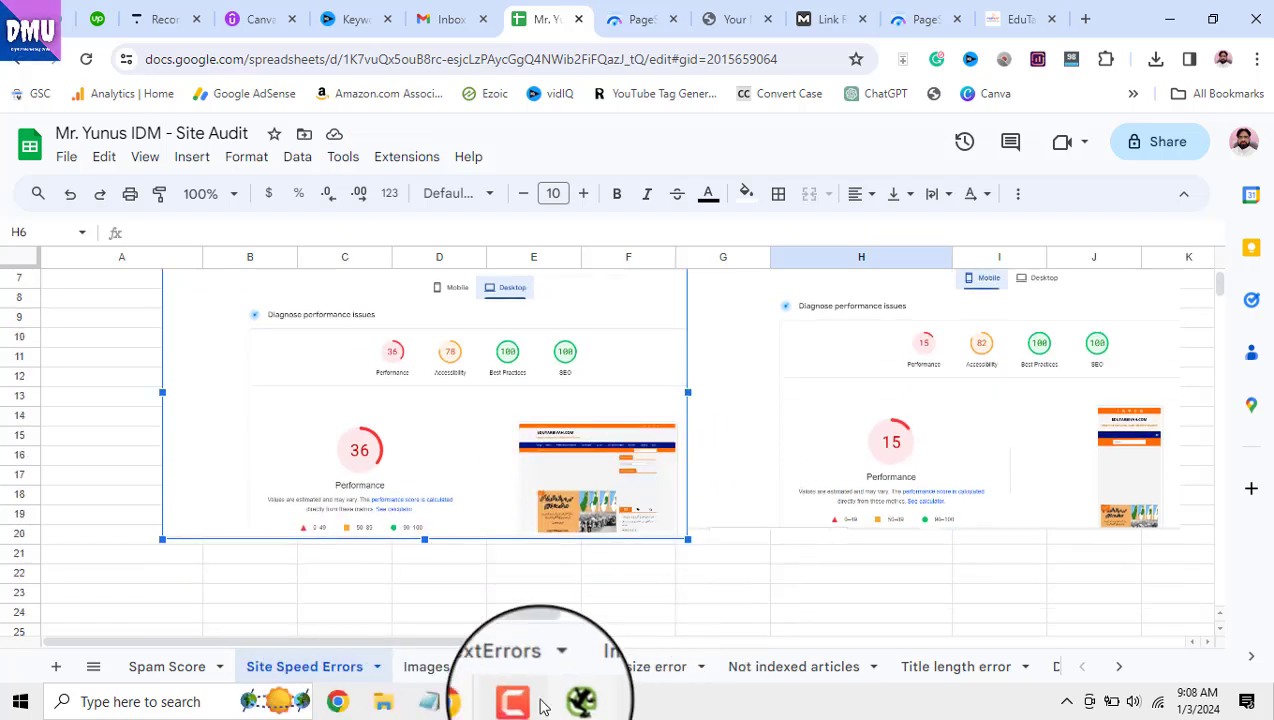
Review the Images Alt textErrors, Image size error and Not indexed articles sheets, glancing at the Screaming Frog crawl in between
{"action": "left_click", "coordinate": [503, 679]}
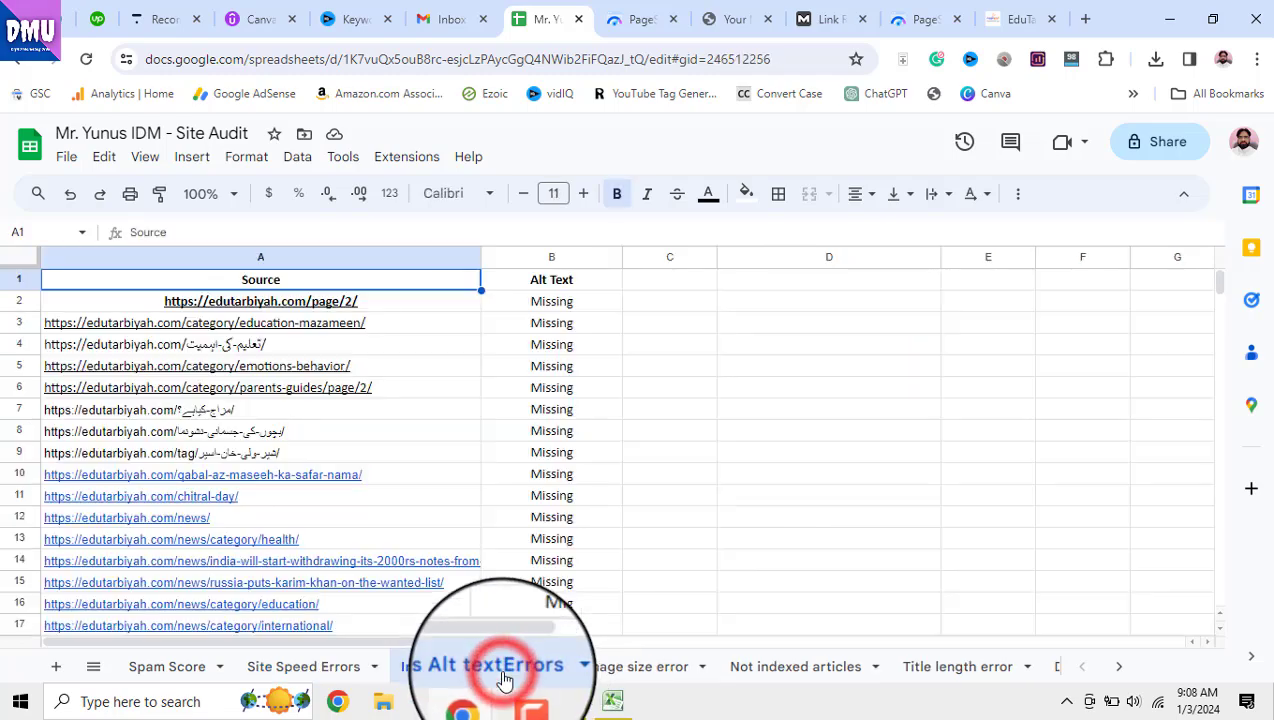
{"action": "left_click", "coordinate": [605, 680]}
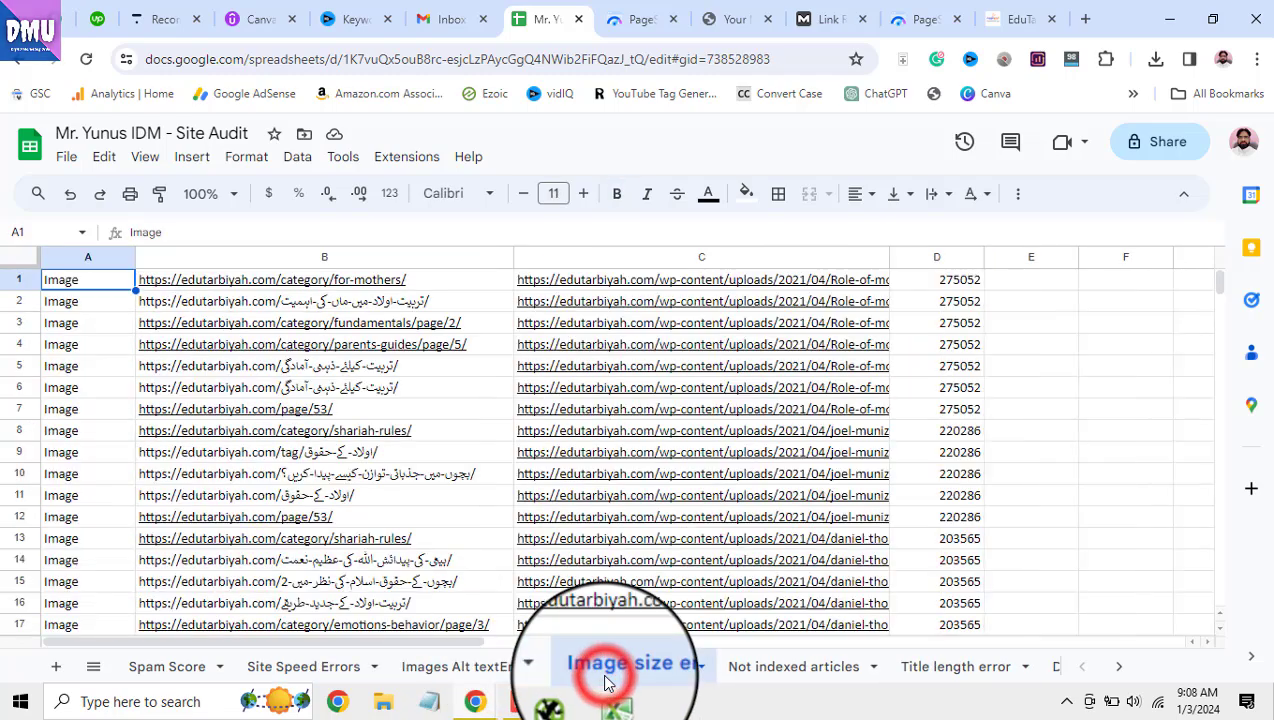
{"action": "left_click", "coordinate": [759, 684]}
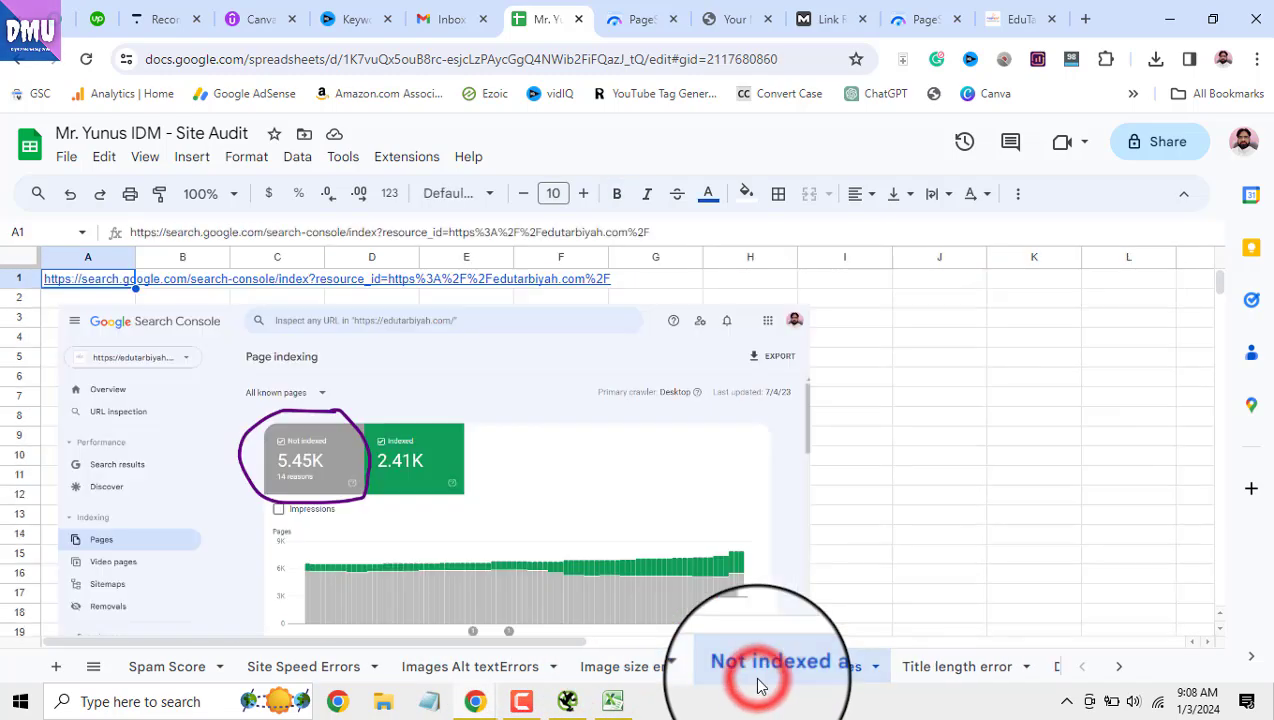
{"action": "left_click", "coordinate": [450, 662]}
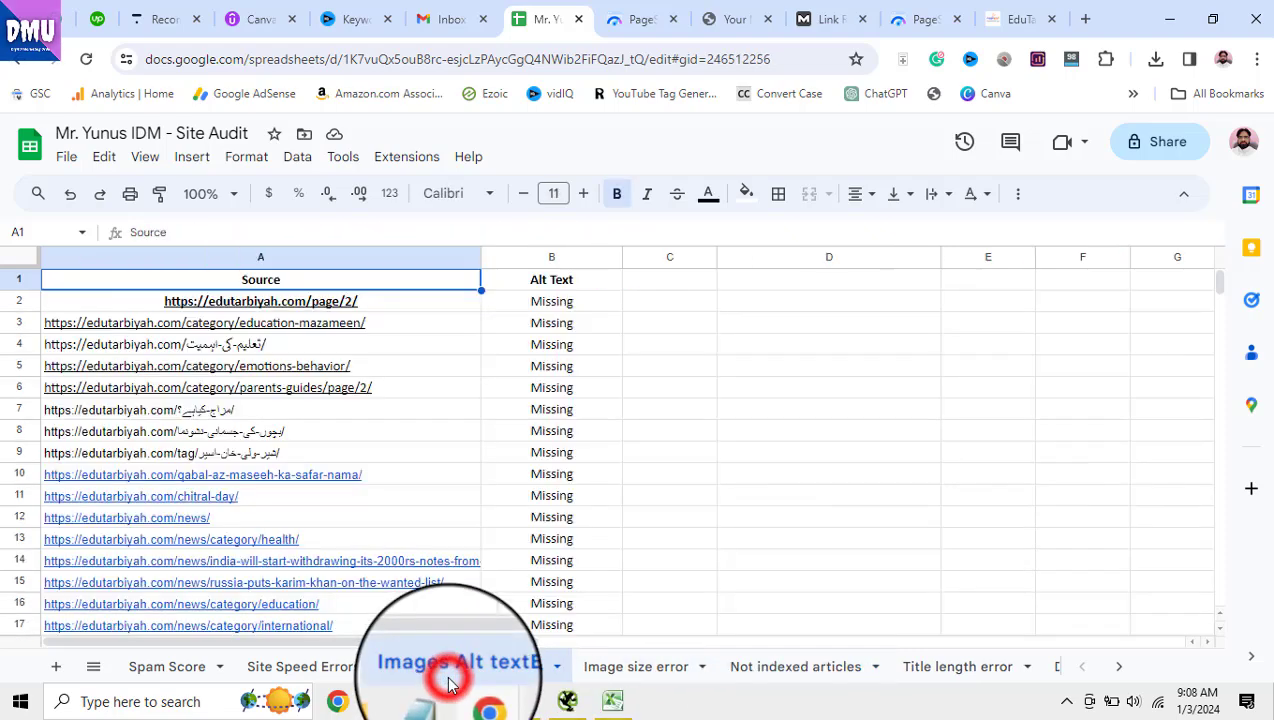
{"action": "left_click", "coordinate": [598, 678]}
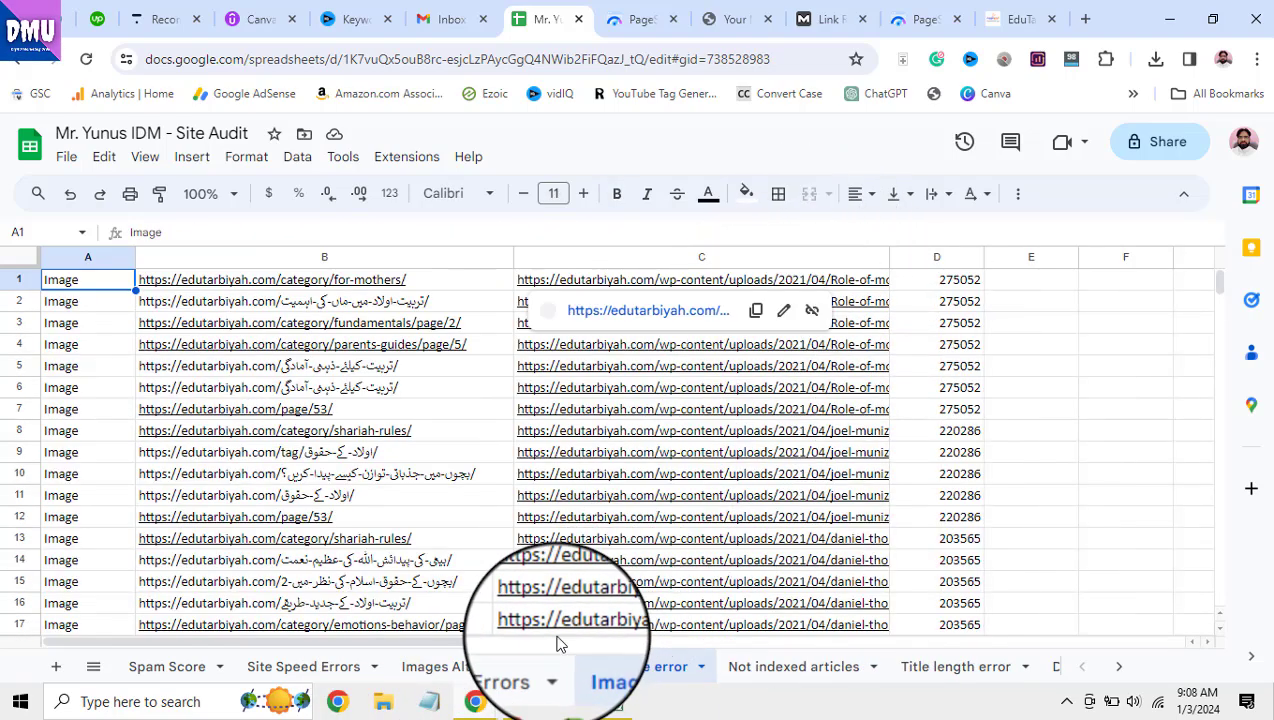
{"action": "left_click", "coordinate": [567, 701]}
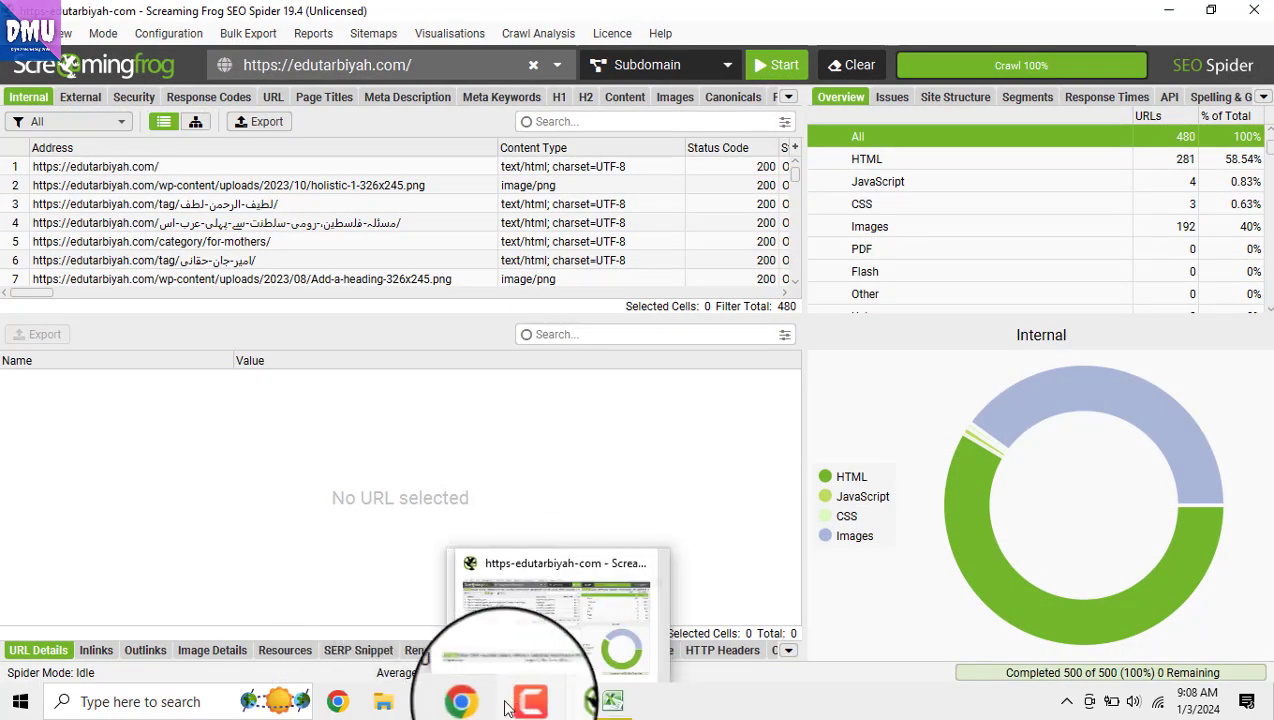
{"action": "mouse_move", "coordinate": [491, 707]}
{"action": "left_click", "coordinate": [400, 630]}
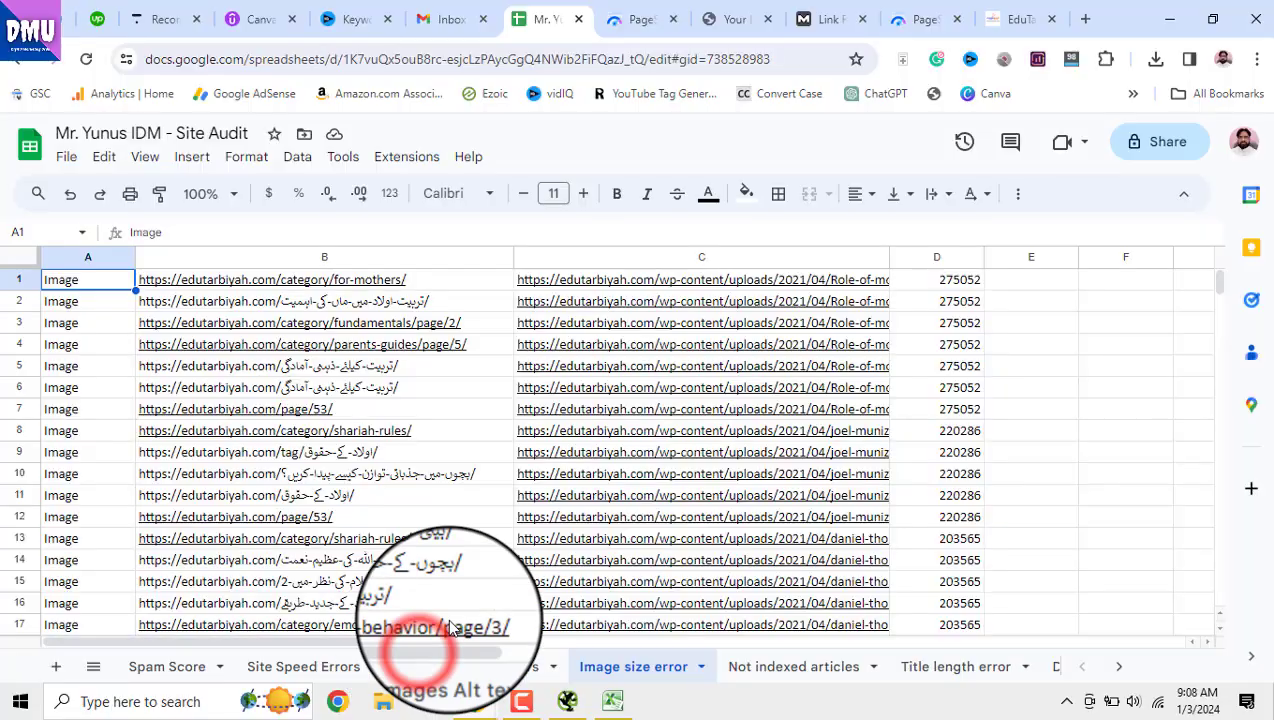
{"action": "left_click", "coordinate": [444, 668]}
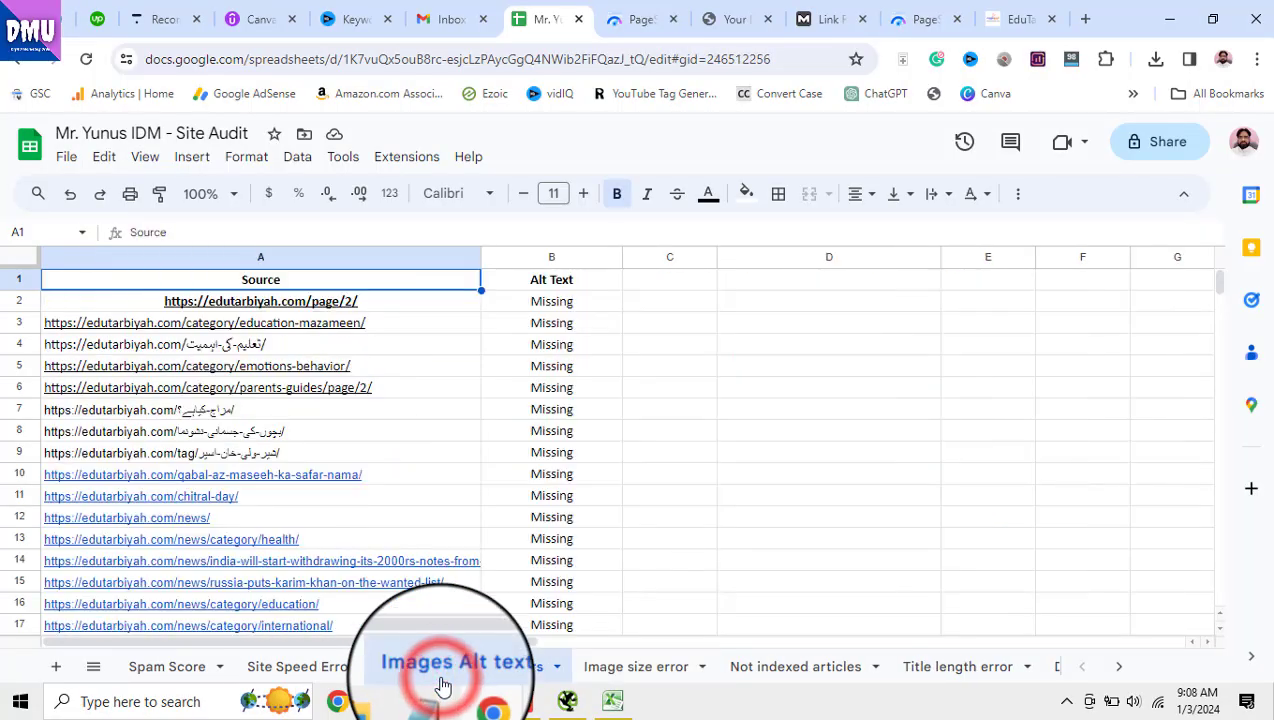
Switch to Screaming Frog and examine the crawled images report for edutarbiyah.com
{"action": "left_click", "coordinate": [566, 702]}
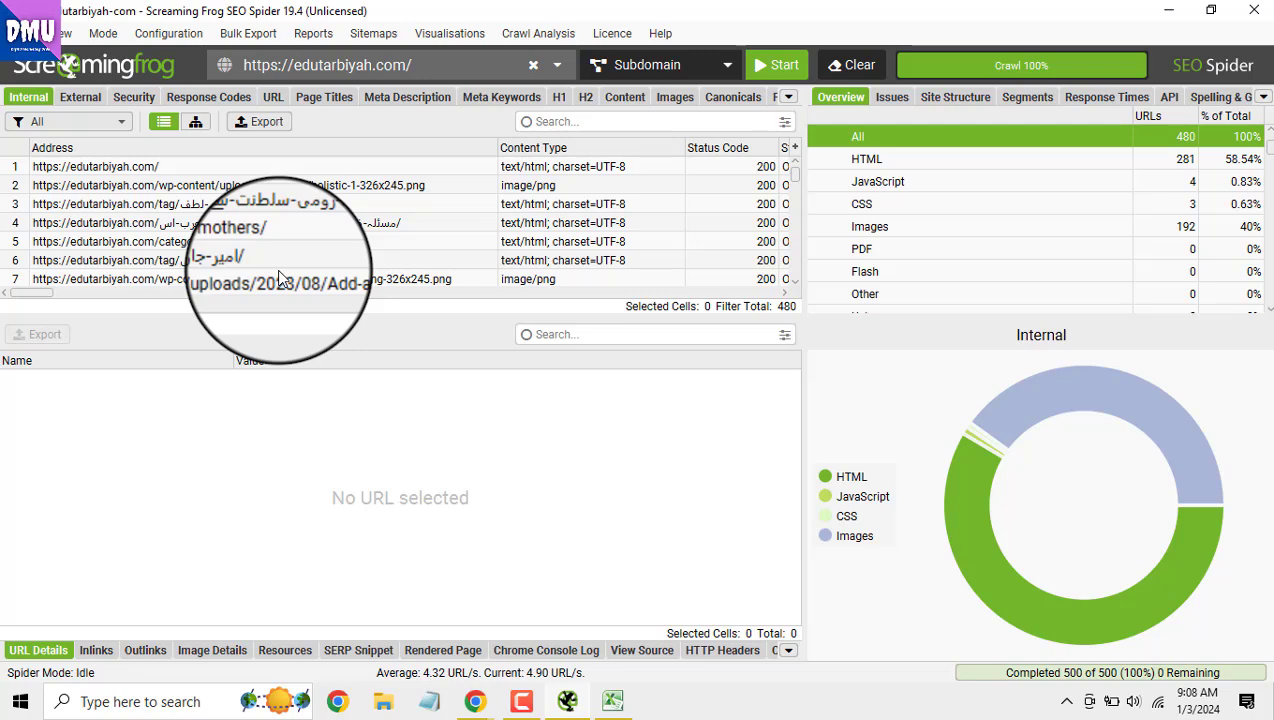
{"action": "left_click", "coordinate": [666, 100]}
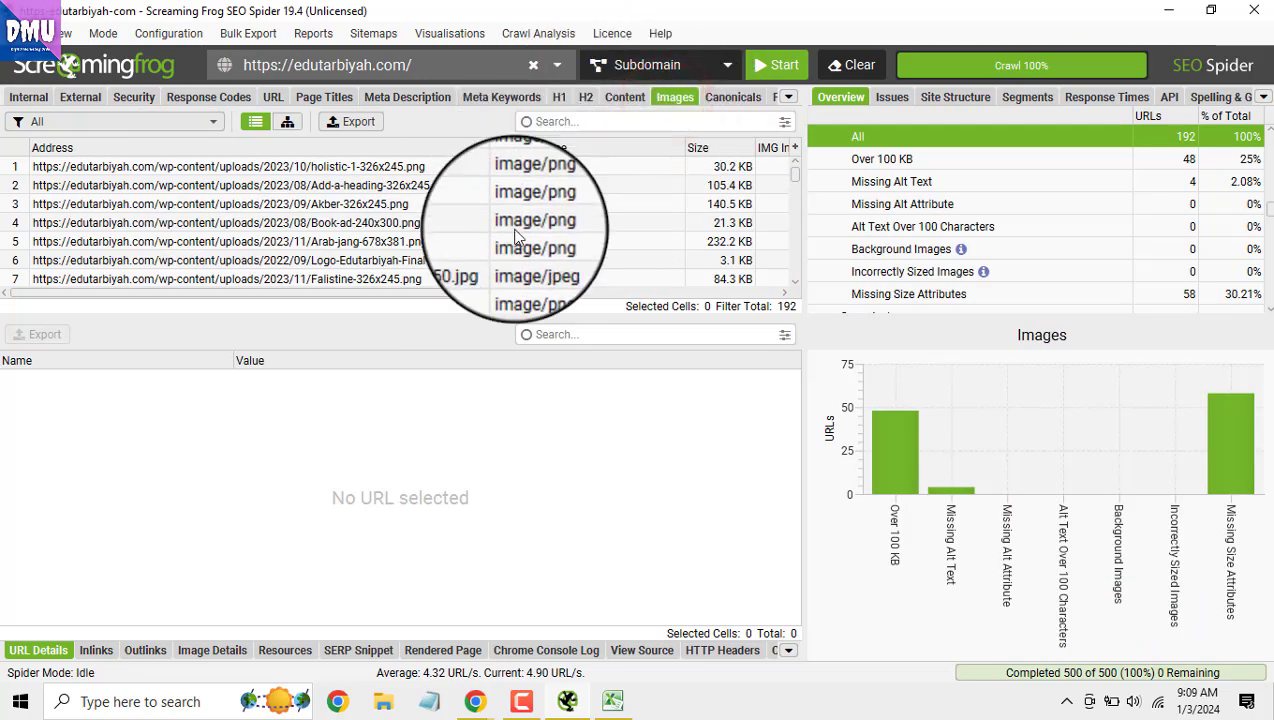
{"action": "left_click_drag", "start_coordinate": [378, 293], "coordinate": [344, 316]}
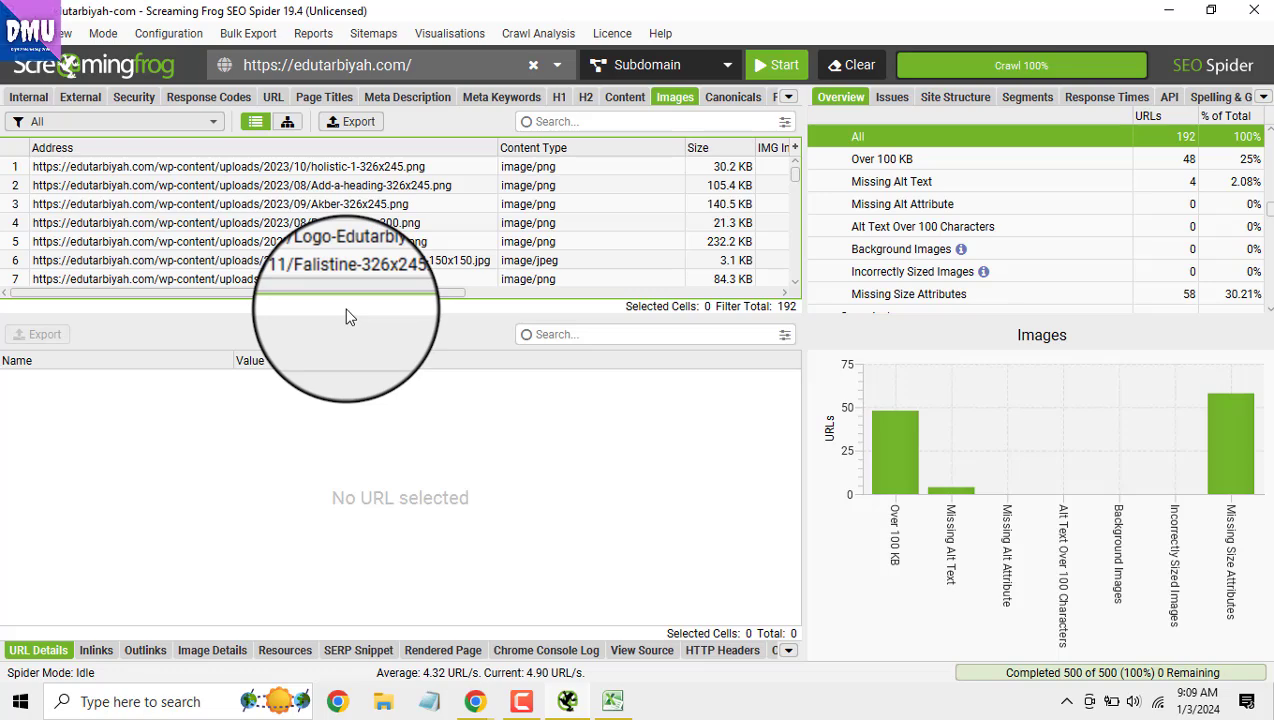
Examine the External, Internal, Security, Response Codes, Page Titles, Meta Description and Meta Keywords reports, ending back on the Images report
{"action": "left_click", "coordinate": [71, 99]}
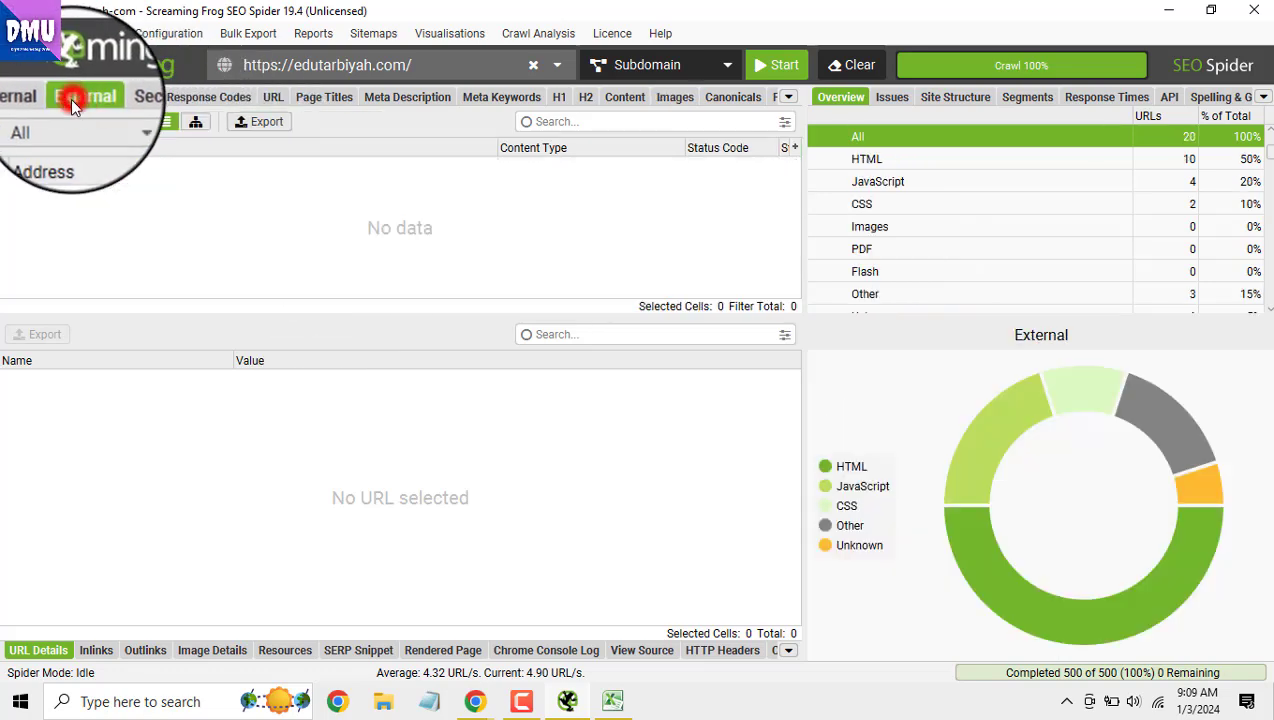
{"action": "left_click", "coordinate": [33, 99]}
{"action": "left_click", "coordinate": [80, 98]}
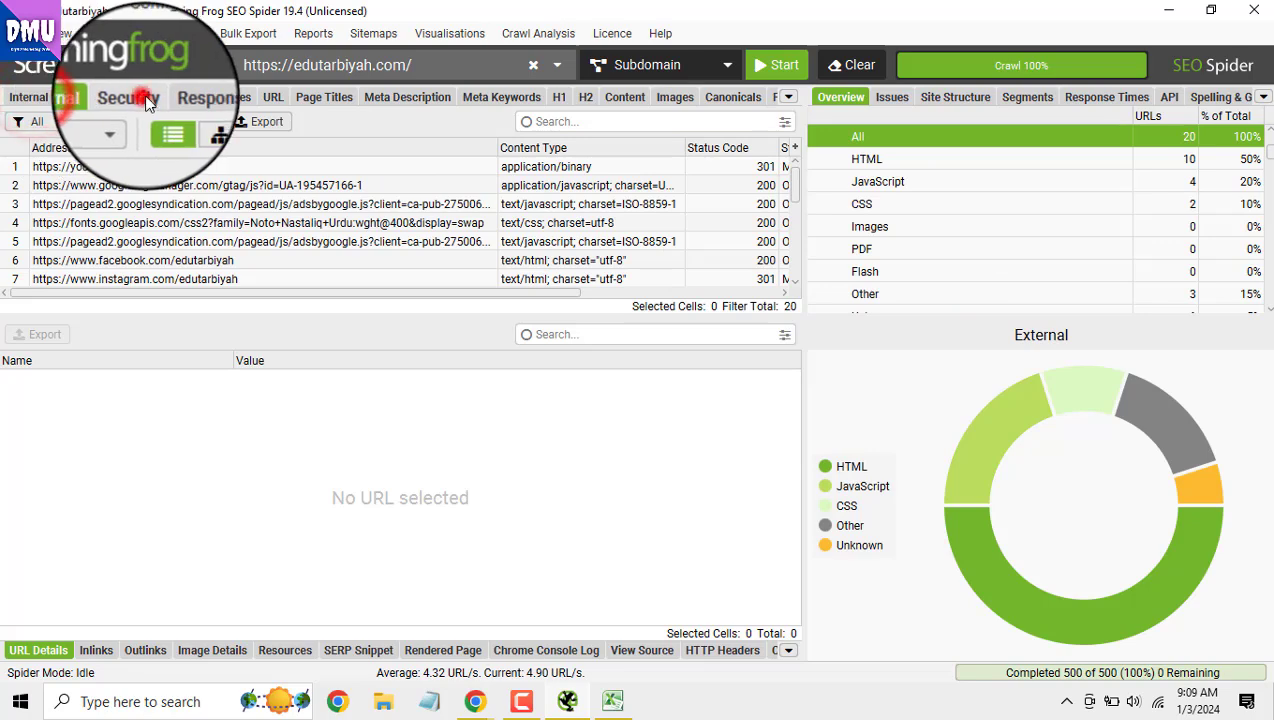
{"action": "left_click", "coordinate": [134, 97]}
{"action": "left_click", "coordinate": [207, 97]}
{"action": "left_click", "coordinate": [326, 98]}
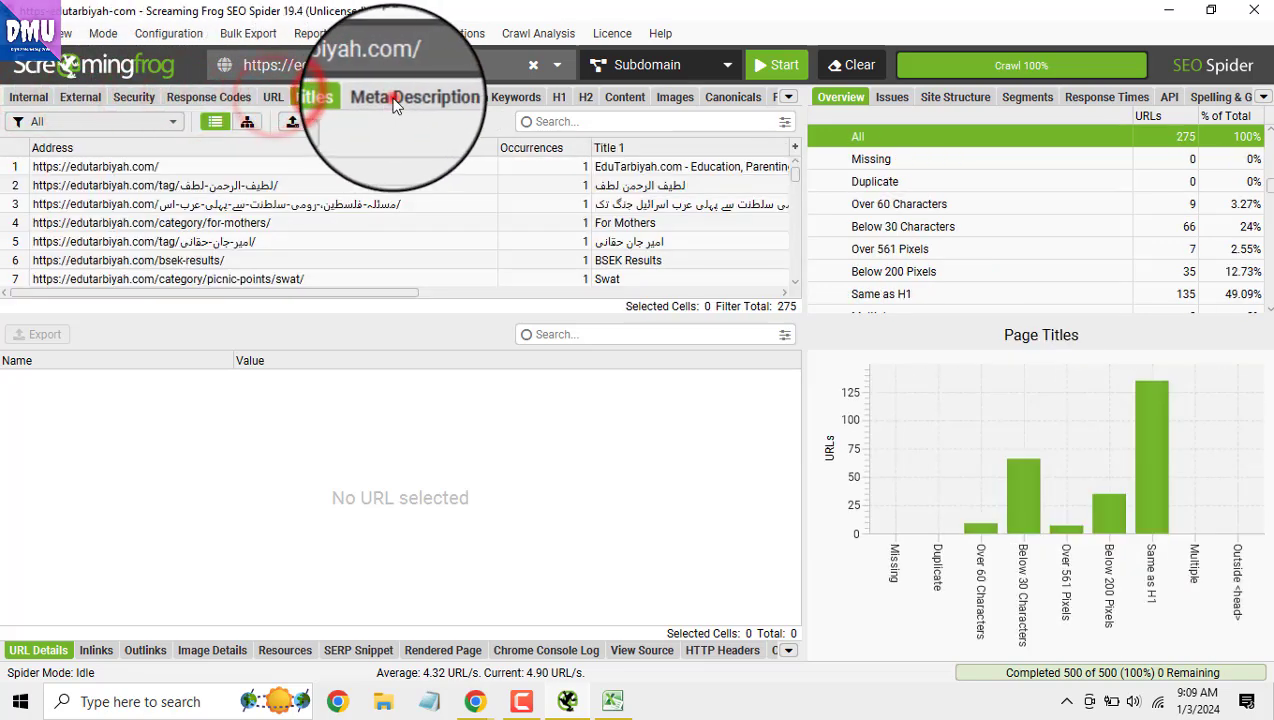
{"action": "left_click", "coordinate": [405, 97]}
{"action": "left_click", "coordinate": [497, 97]}
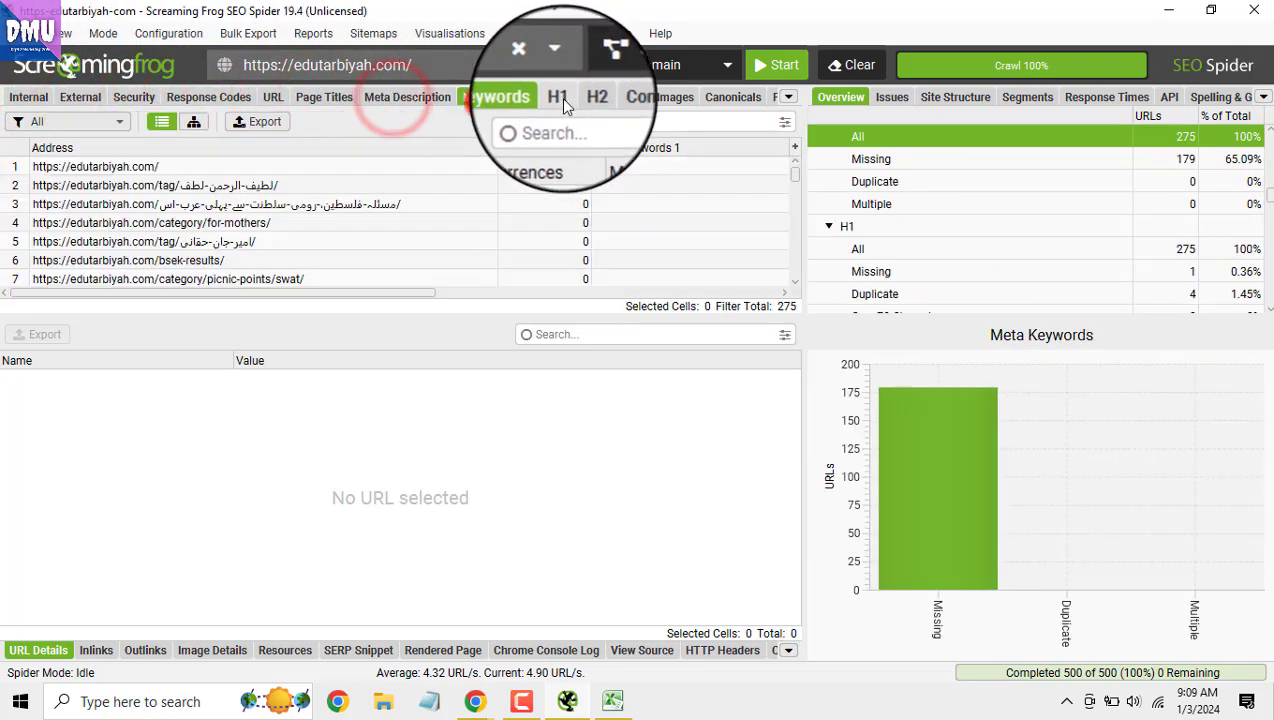
{"action": "left_click", "coordinate": [673, 98]}
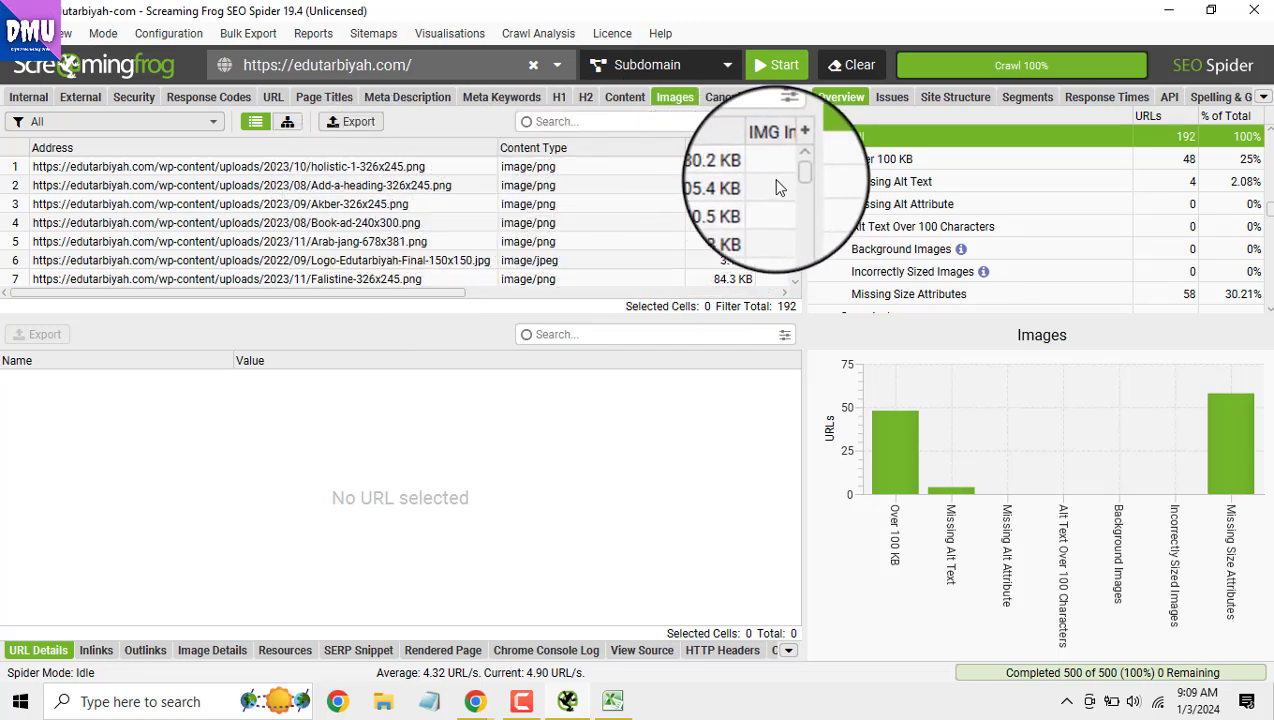
Examine the file sizes in the full image list, checking the URL details of several large images
{"action": "left_click_drag", "start_coordinate": [795, 176], "coordinate": [795, 178]}
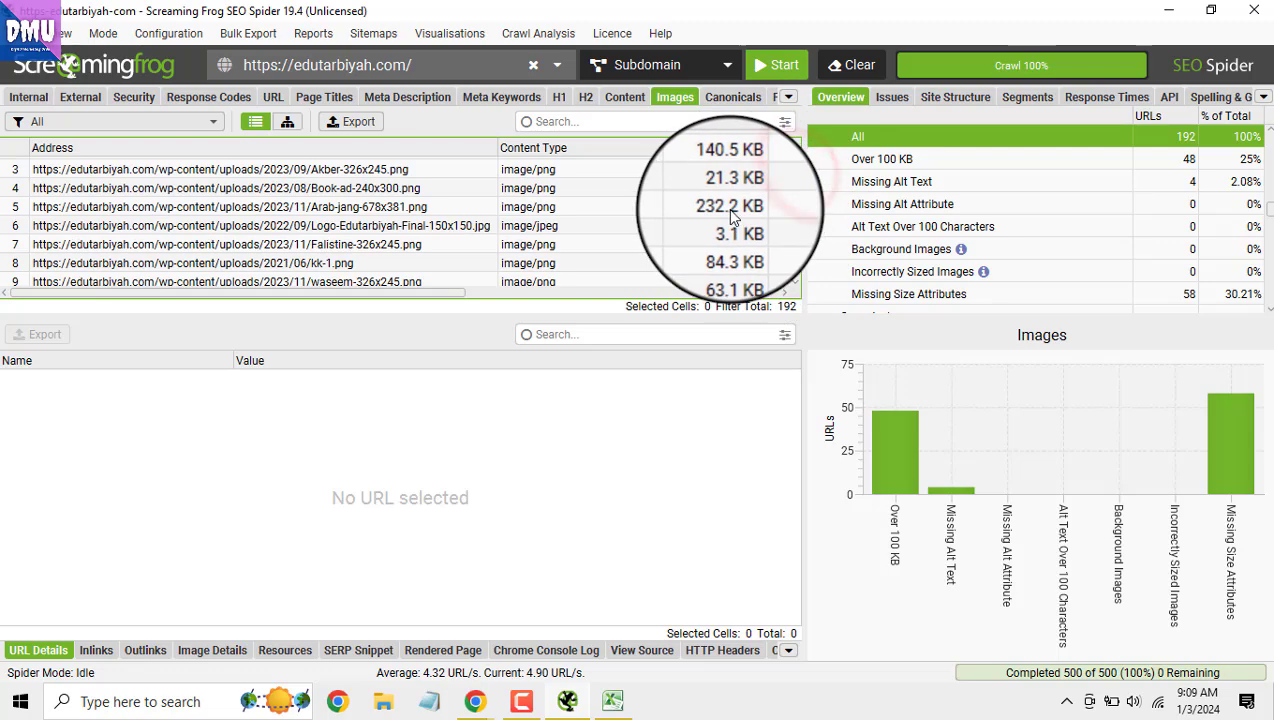
{"action": "scroll", "coordinate": [730, 217], "scroll_direction": "down", "scroll_amount": 1}
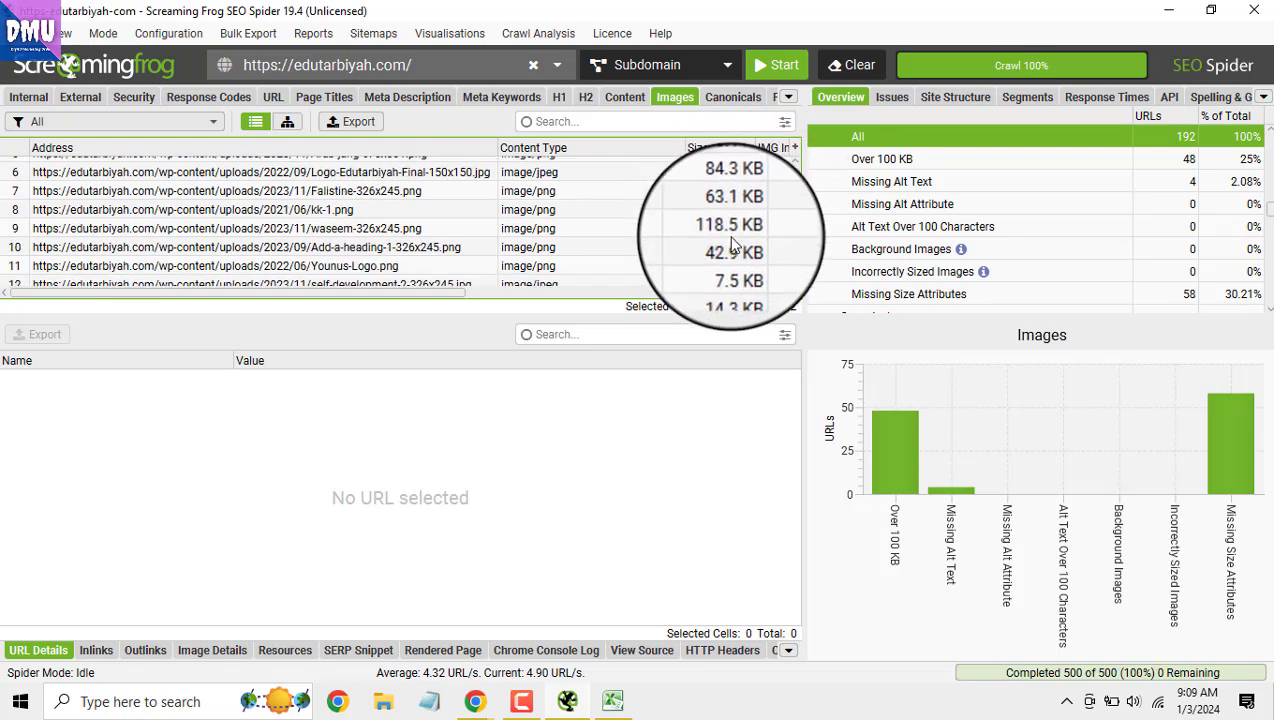
{"action": "scroll", "coordinate": [738, 258], "scroll_direction": "down", "scroll_amount": 1}
{"action": "scroll", "coordinate": [740, 263], "scroll_direction": "down", "scroll_amount": 2}
{"action": "scroll", "coordinate": [738, 240], "scroll_direction": "down", "scroll_amount": 3}
{"action": "left_click", "coordinate": [726, 175]}
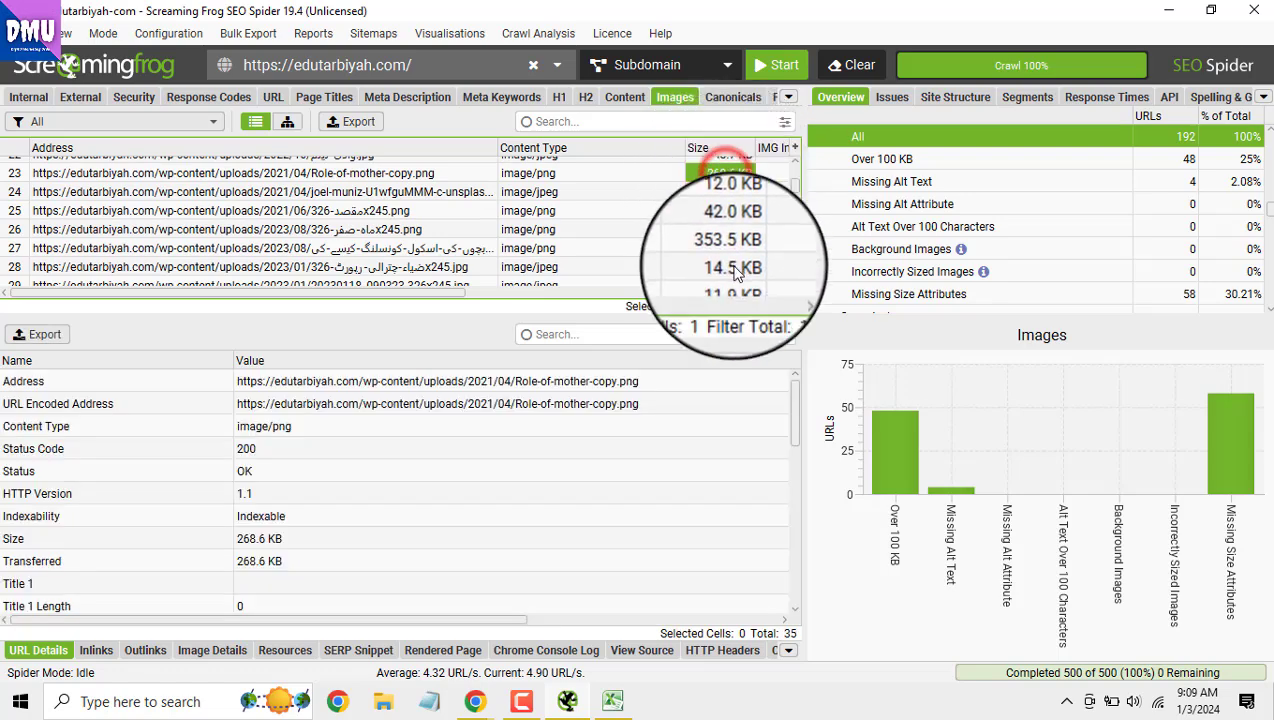
{"action": "left_click", "coordinate": [728, 248]}
{"action": "scroll", "coordinate": [733, 255], "scroll_direction": "down", "scroll_amount": 1}
{"action": "scroll", "coordinate": [735, 258], "scroll_direction": "down", "scroll_amount": 2}
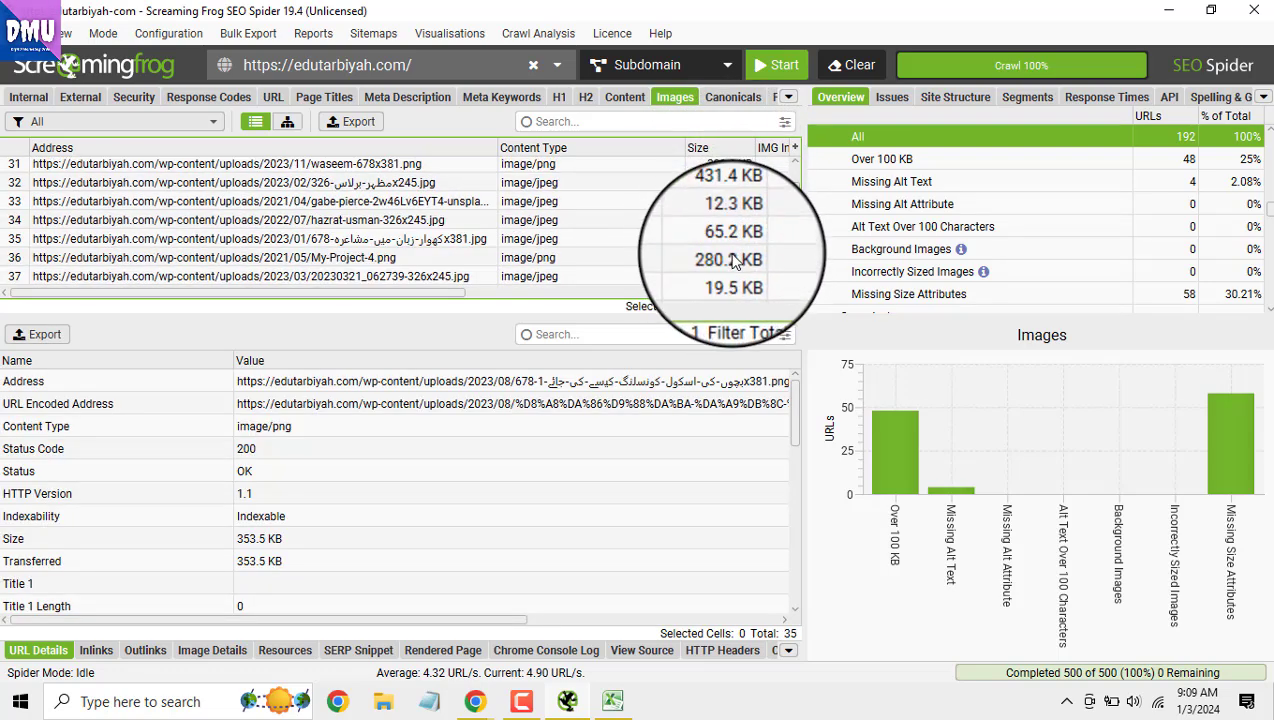
{"action": "left_click", "coordinate": [726, 164]}
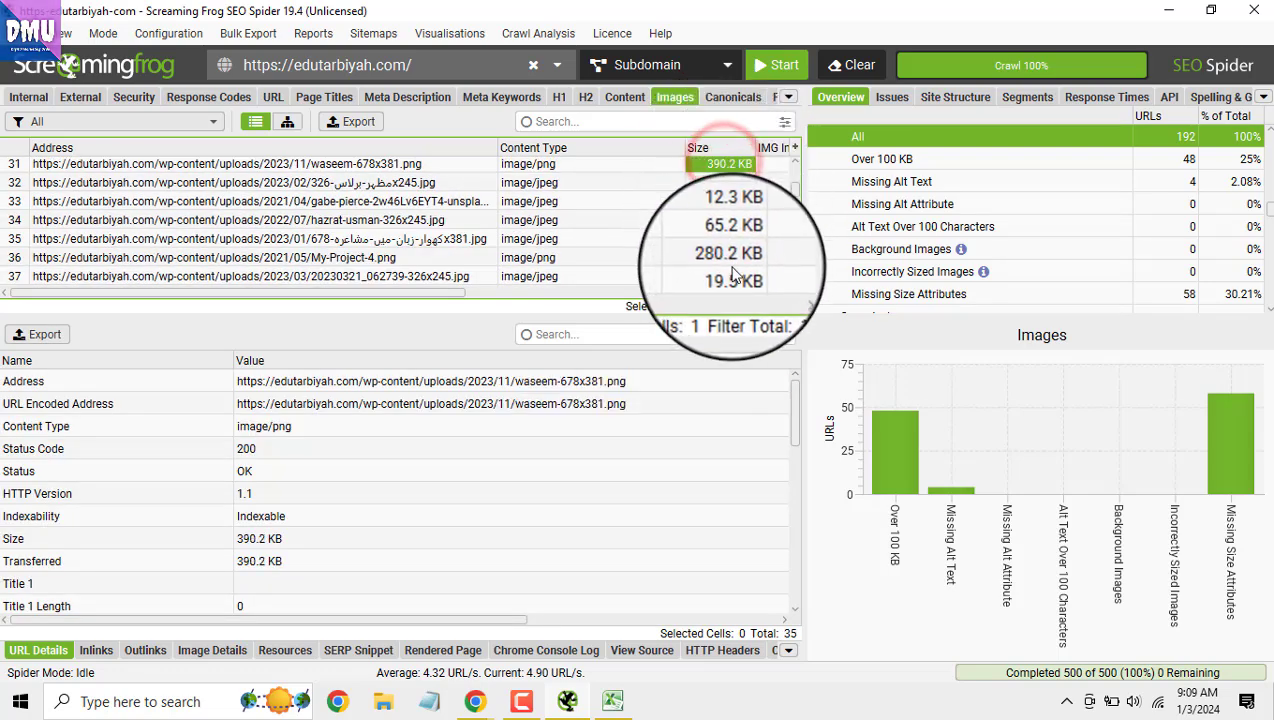
Export the full image list as images_all.csv, overwriting the existing file, and open it in Excel
{"action": "left_click", "coordinate": [352, 121]}
{"action": "left_click", "coordinate": [662, 445]}
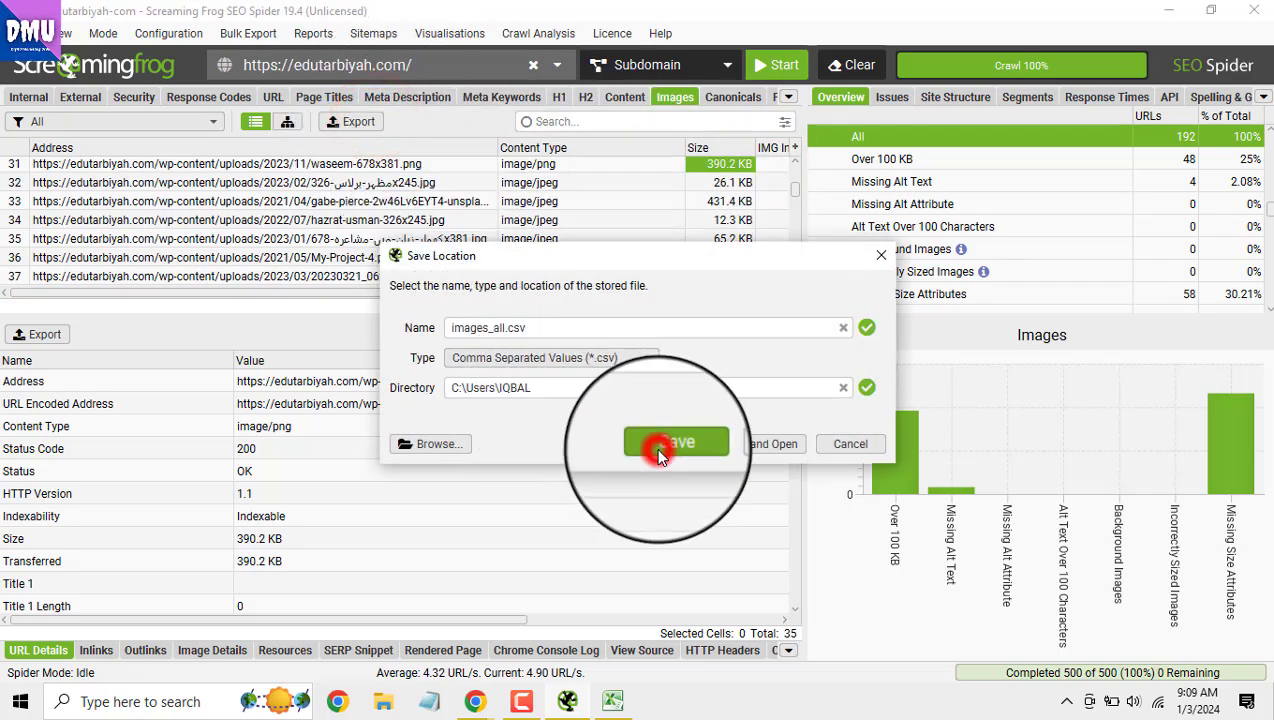
{"action": "left_click", "coordinate": [355, 121]}
{"action": "left_click", "coordinate": [722, 448]}
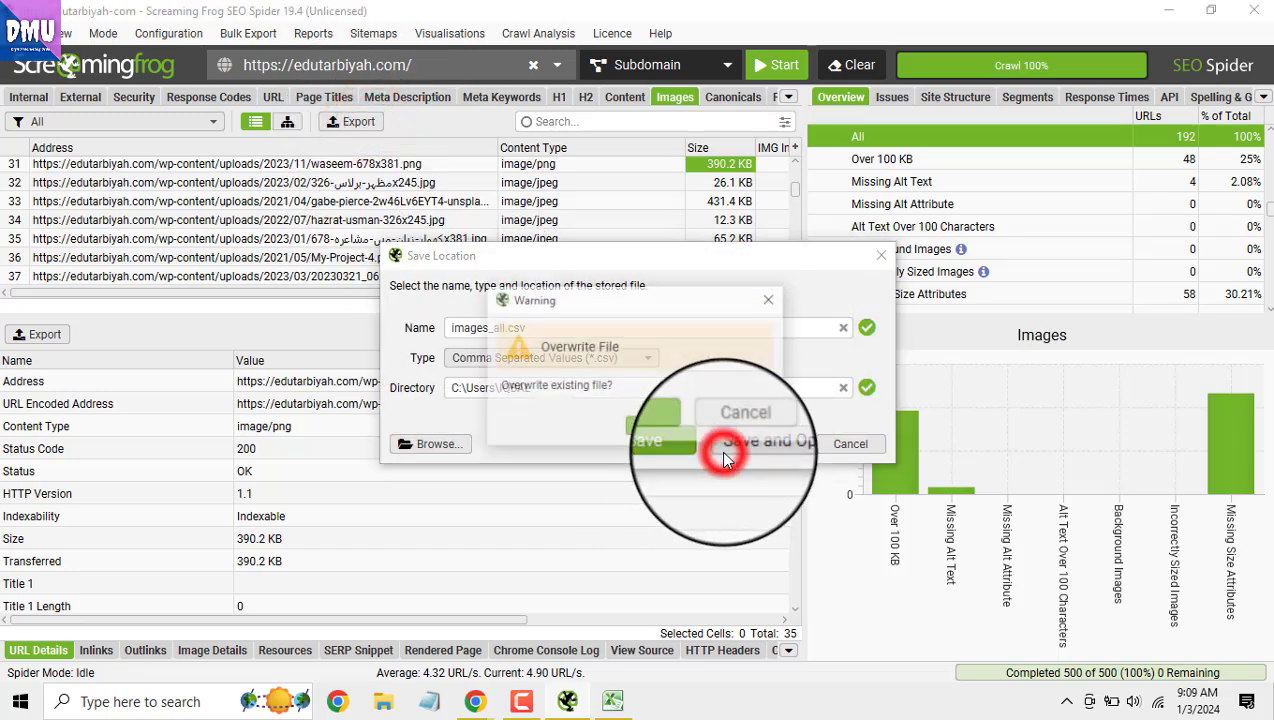
{"action": "left_click", "coordinate": [693, 436]}
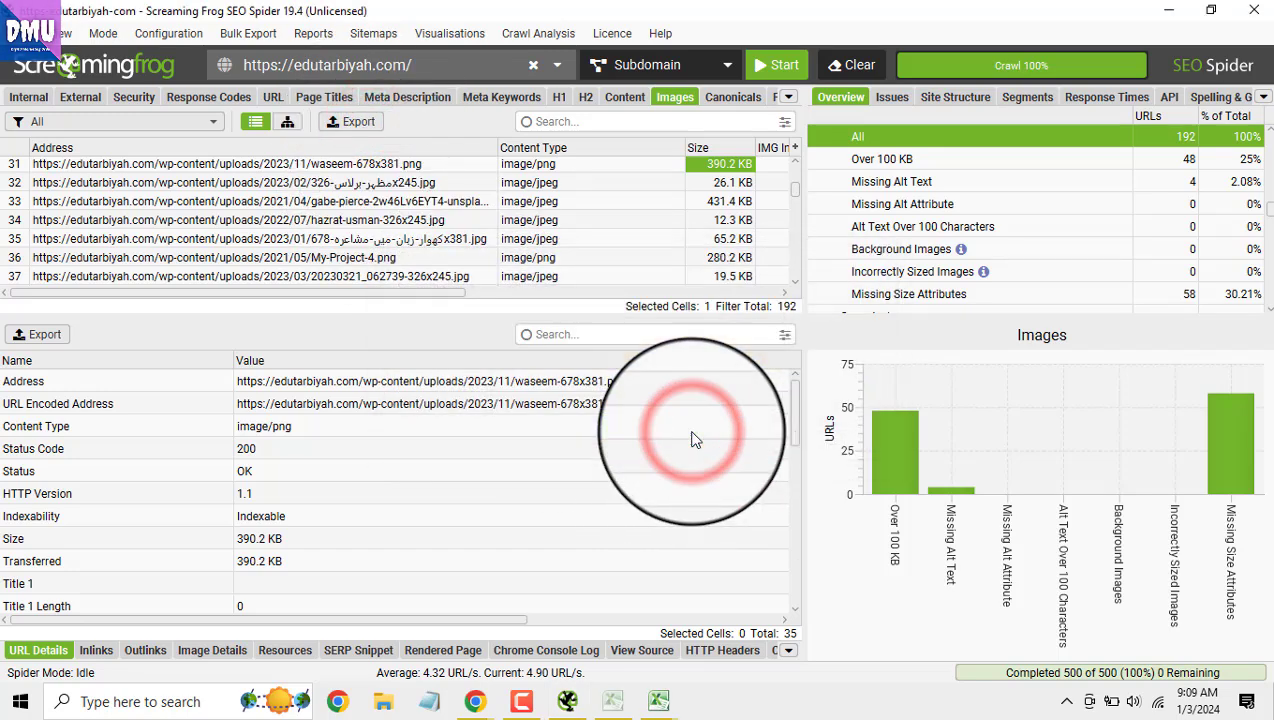
{"action": "mouse_move", "coordinate": [613, 703]}
{"action": "left_click", "coordinate": [655, 638]}
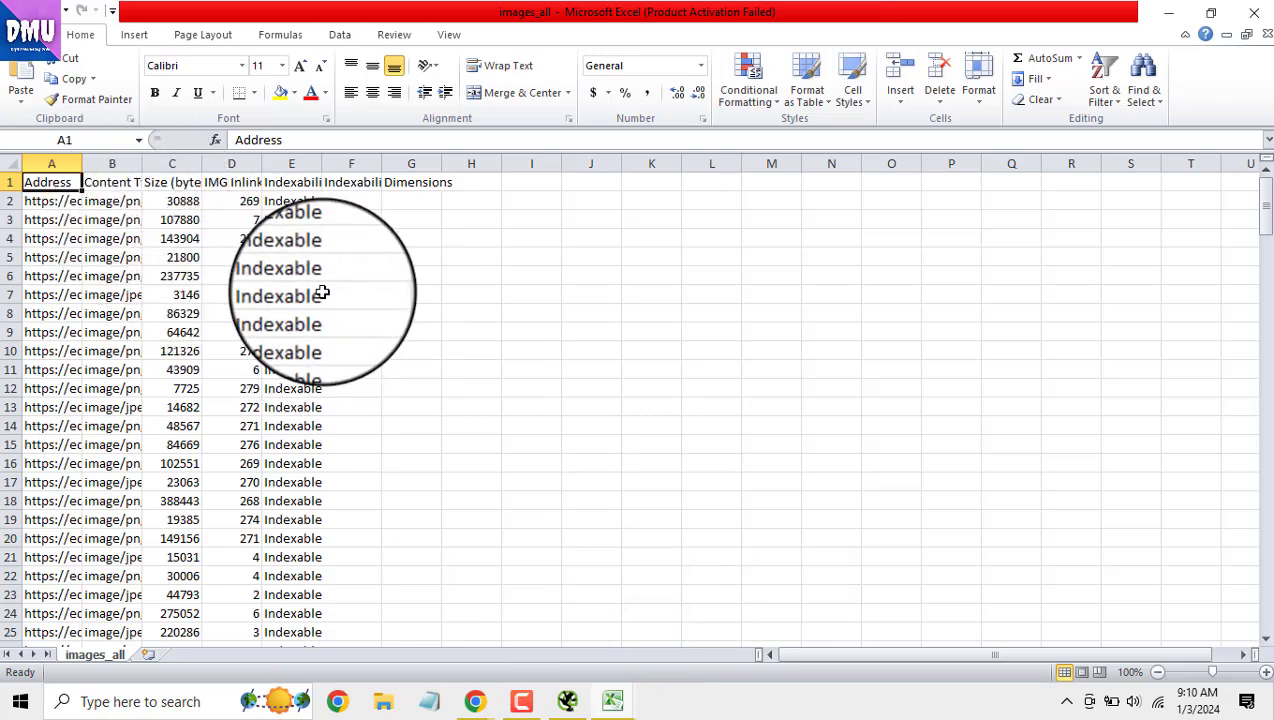
Widen columns A to D of the images_all sheet and review the image sizes, selecting C2 to C24
{"action": "left_click_drag", "start_coordinate": [75, 163], "coordinate": [505, 614]}
{"action": "left_click_drag", "start_coordinate": [600, 163], "coordinate": [645, 163]}
{"action": "scroll", "coordinate": [692, 455], "scroll_direction": "down", "scroll_amount": 9}
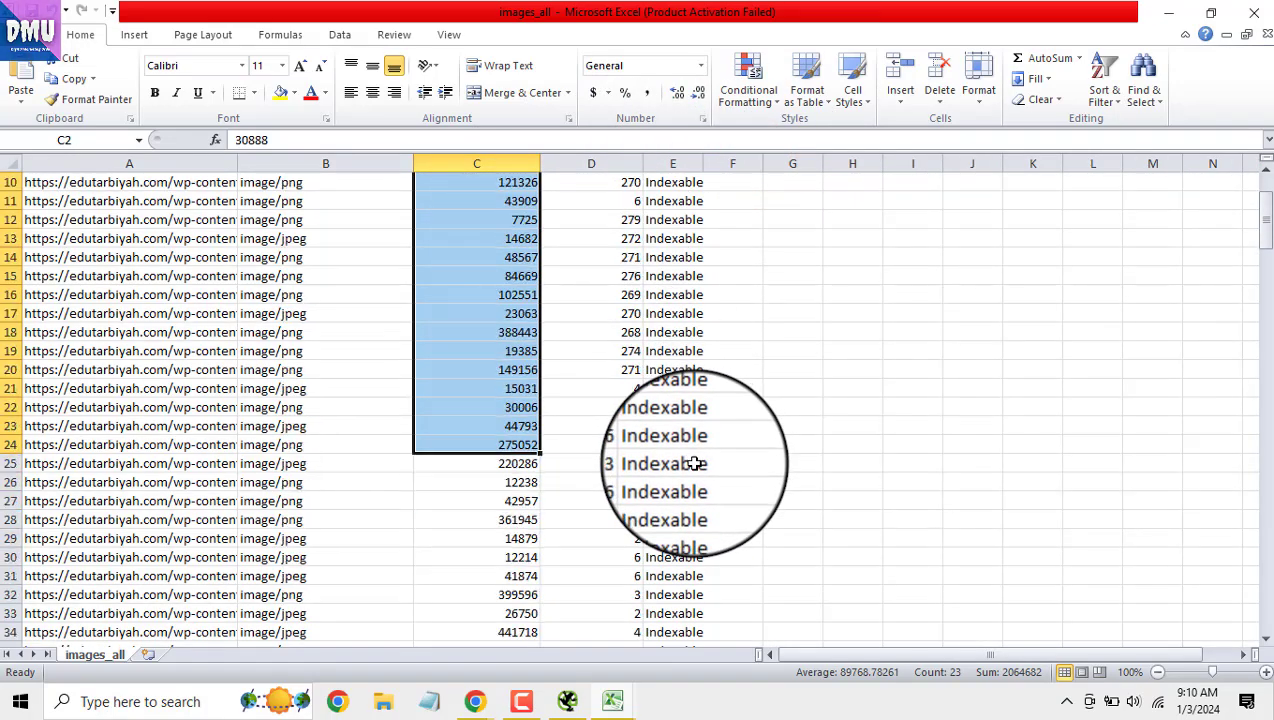
{"action": "scroll", "coordinate": [693, 463], "scroll_direction": "up", "scroll_amount": 5}
{"action": "scroll", "coordinate": [693, 463], "scroll_direction": "up", "scroll_amount": 4}
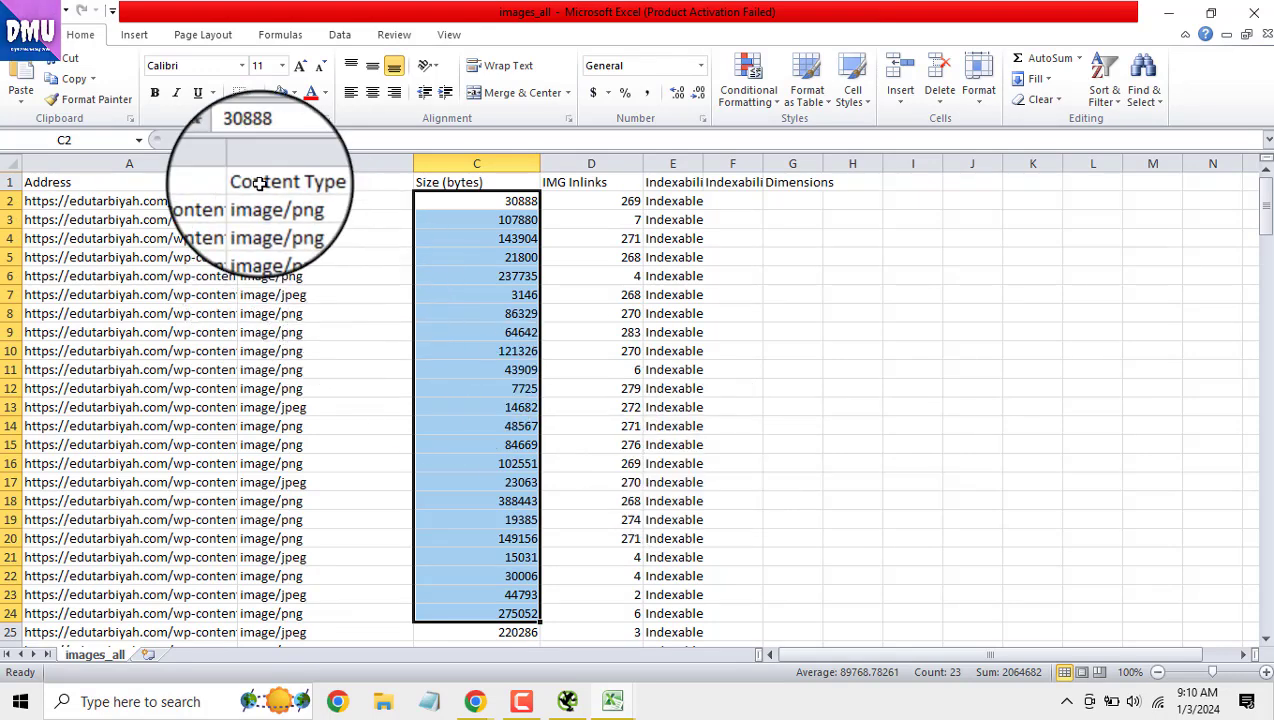
{"action": "left_click_drag", "start_coordinate": [243, 163], "coordinate": [537, 179]}
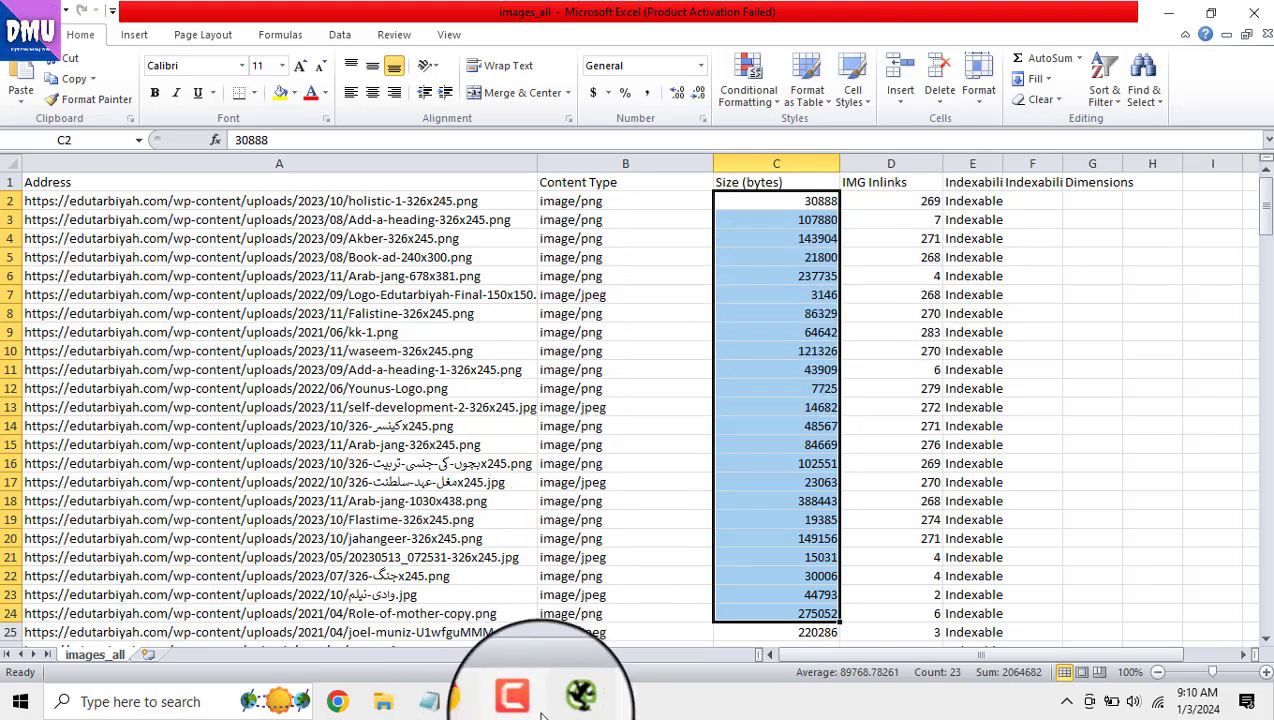
Return to Screaming Frog, filter the images to Missing Alt Text, and export them as images_missing_alt_text.csv, opening the file in Excel
{"action": "left_click", "coordinate": [475, 703]}
{"action": "left_click", "coordinate": [470, 650]}
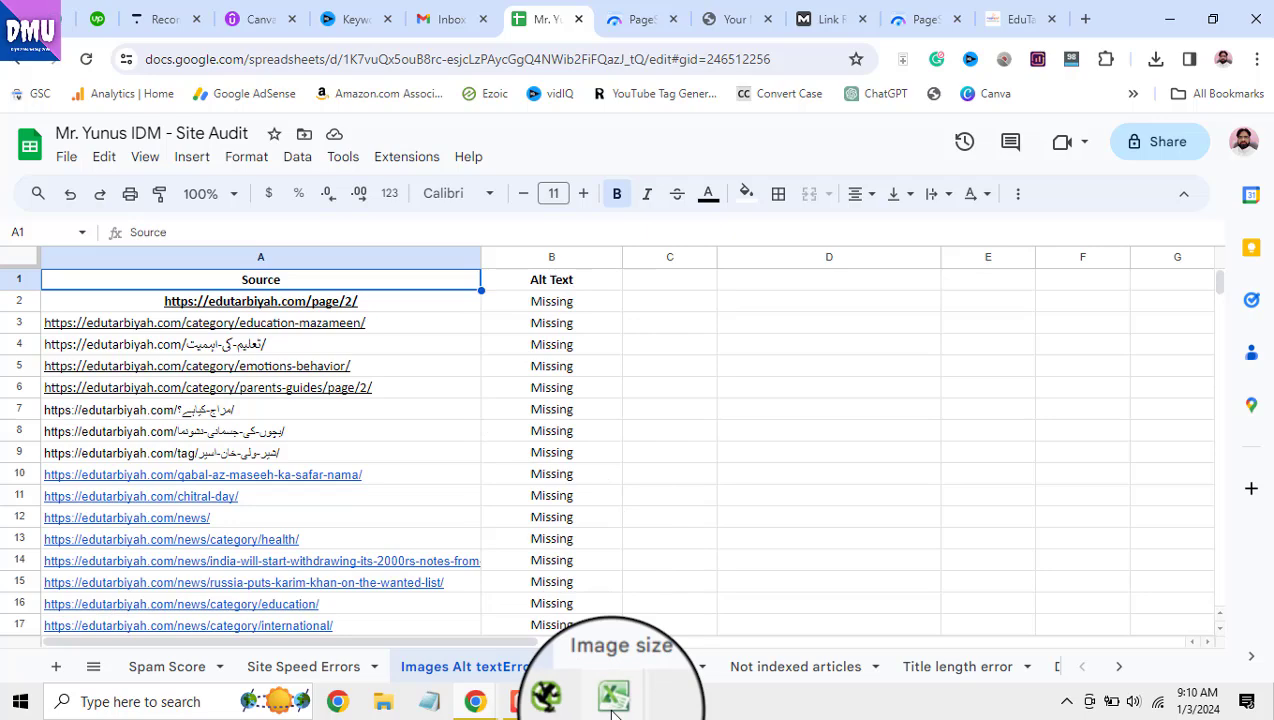
{"action": "left_click", "coordinate": [573, 706]}
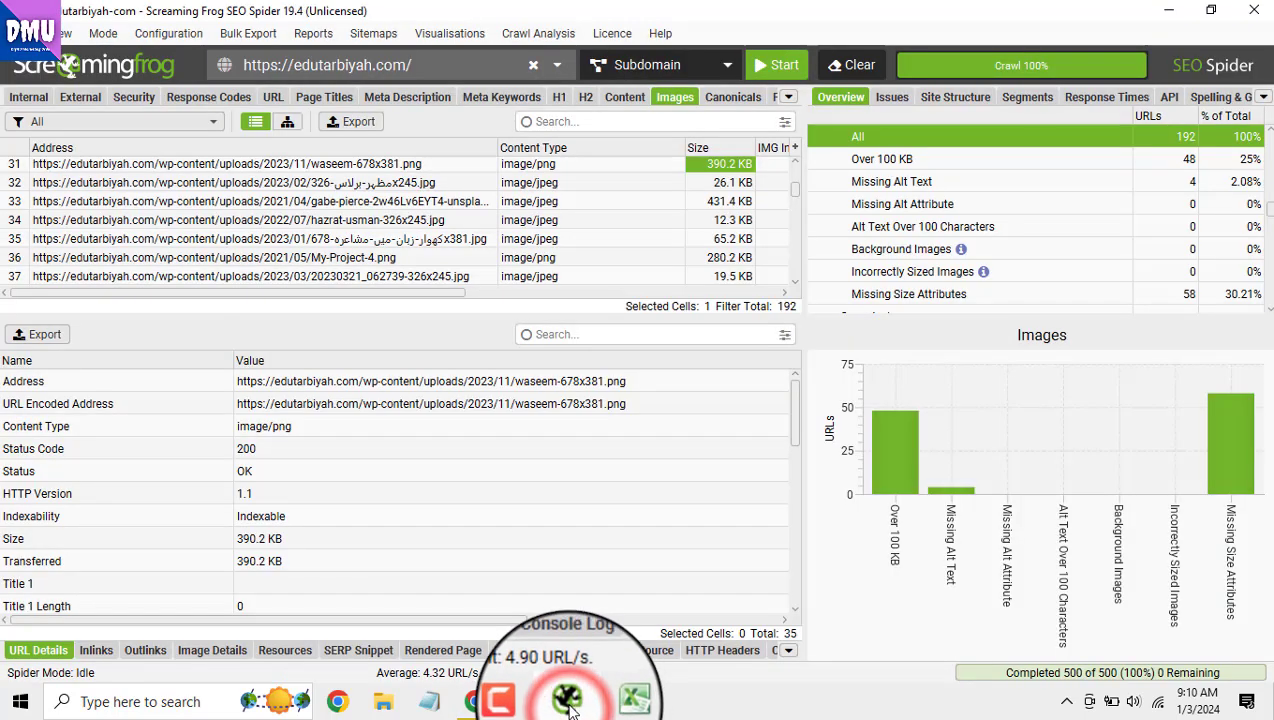
{"action": "left_click", "coordinate": [908, 190]}
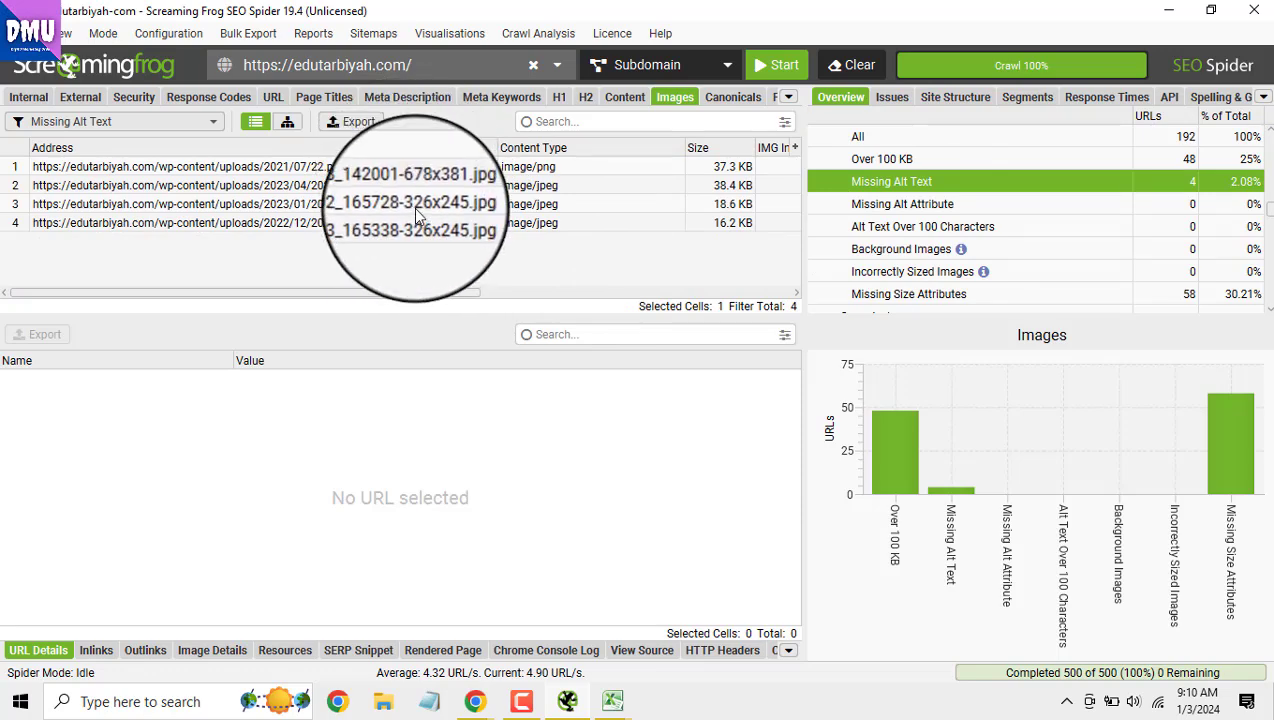
{"action": "left_click", "coordinate": [355, 121]}
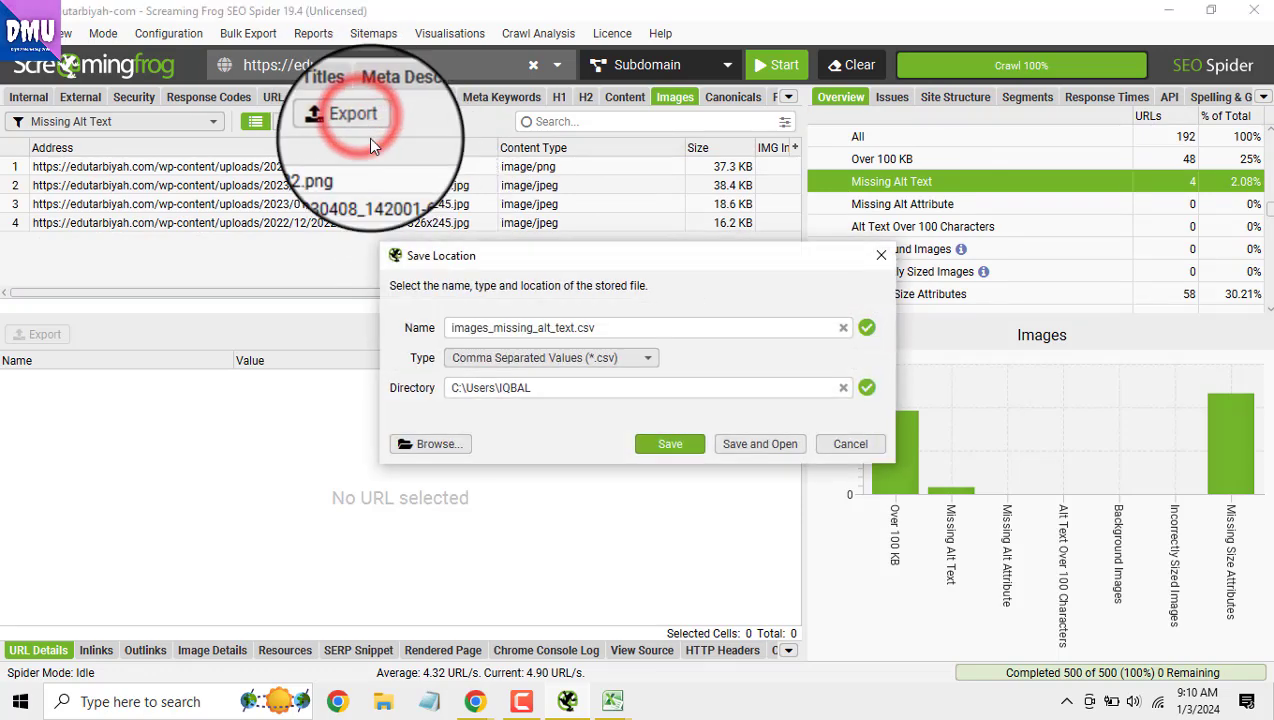
{"action": "left_click", "coordinate": [738, 444]}
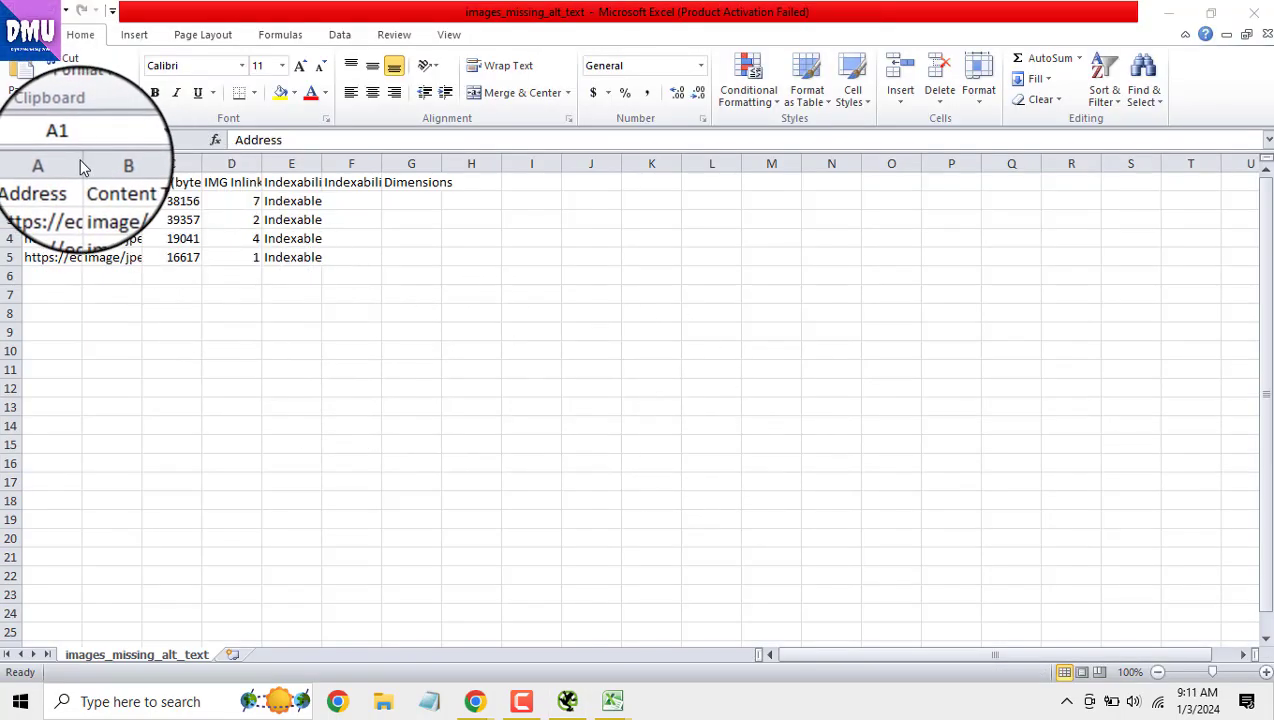
Widen columns A, B and D of the missing alt text export and copy the range A1:H5
{"action": "left_click_drag", "start_coordinate": [84, 163], "coordinate": [234, 163]}
{"action": "left_click", "coordinate": [225, 277]}
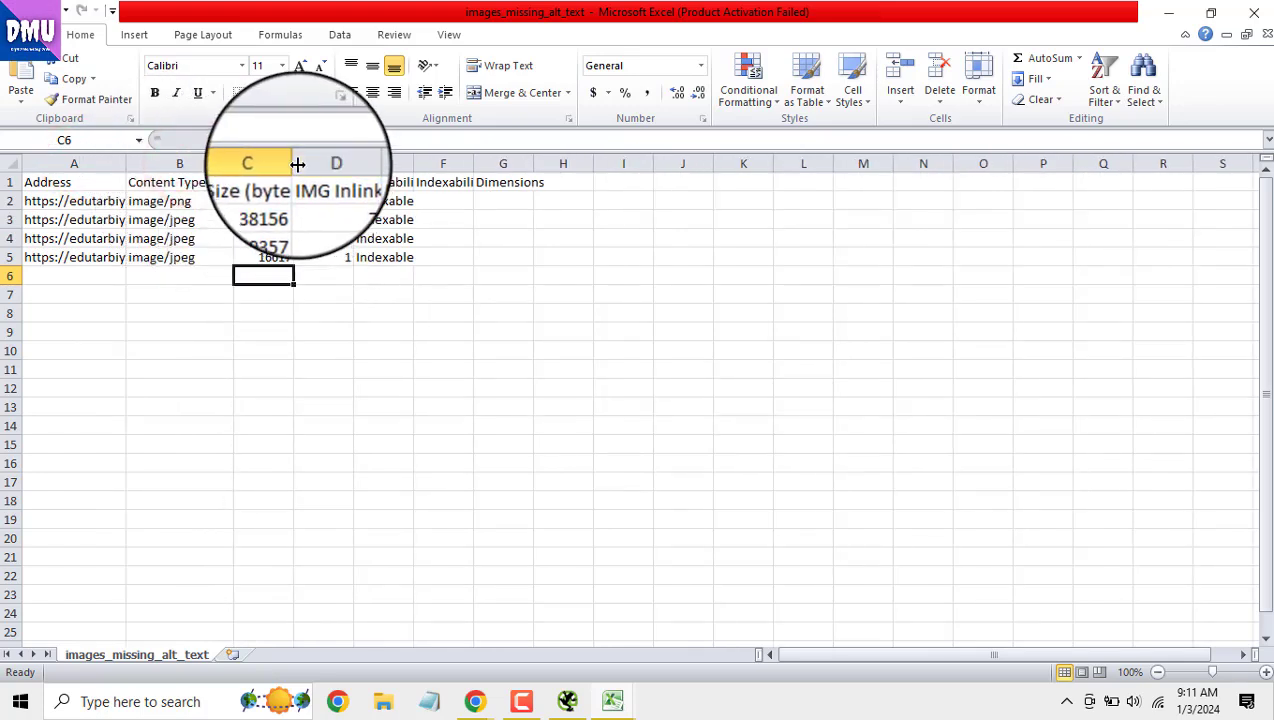
{"action": "left_click_drag", "start_coordinate": [355, 163], "coordinate": [402, 163]}
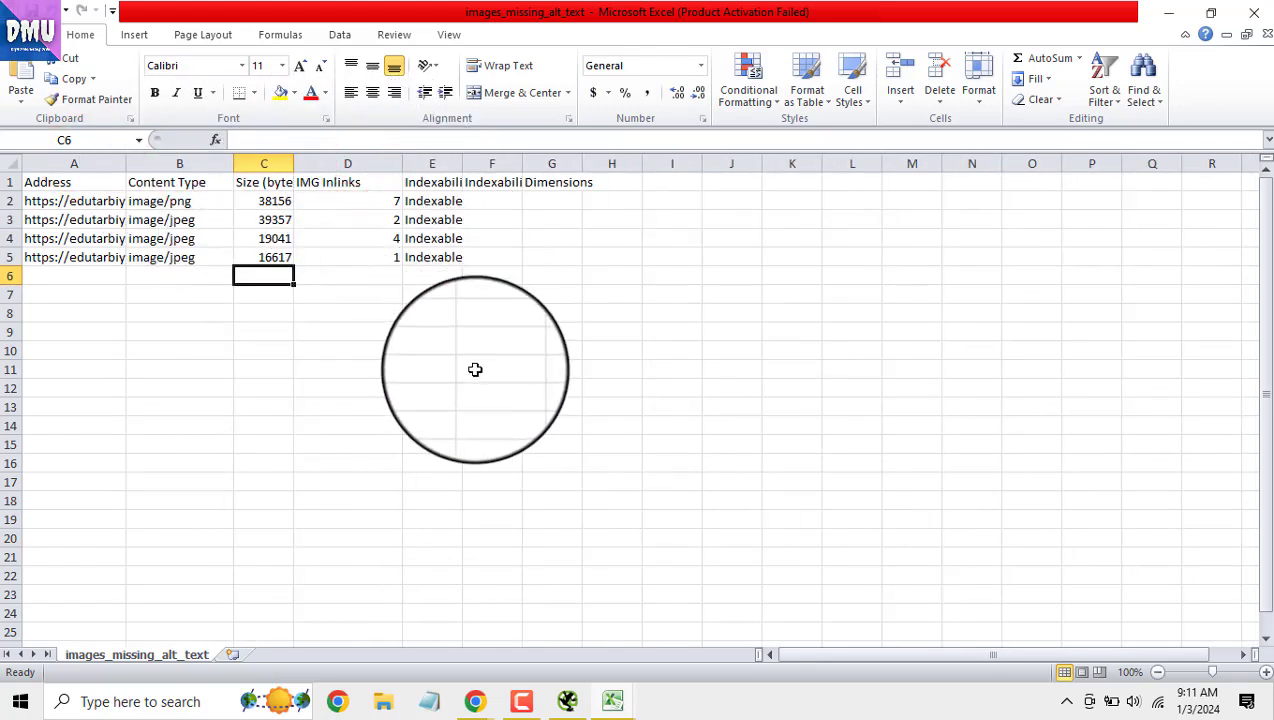
{"action": "left_click_drag", "start_coordinate": [52, 182], "coordinate": [612, 257]}
{"action": "right_click", "coordinate": [566, 224]}
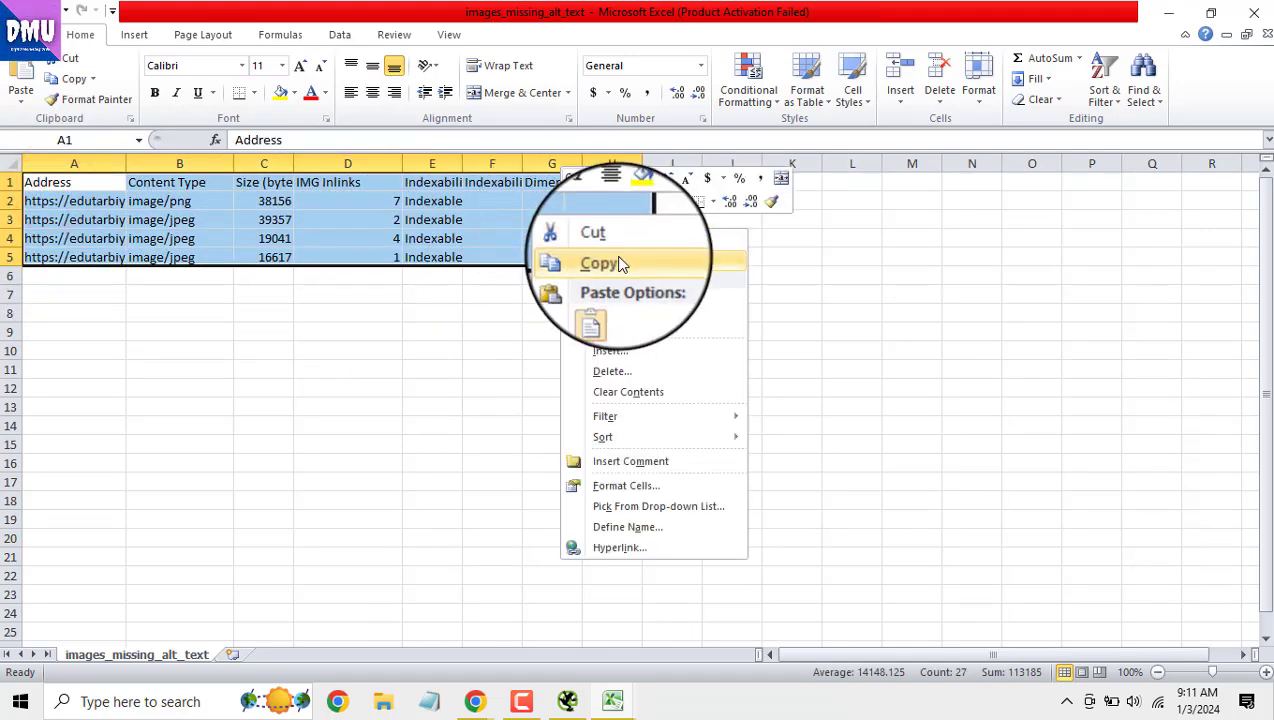
{"action": "left_click", "coordinate": [617, 256]}
Switch to the site audit in Google Sheets and clear A3:B137 on the Images Alt textErrors sheet
{"action": "left_click", "coordinate": [475, 701]}
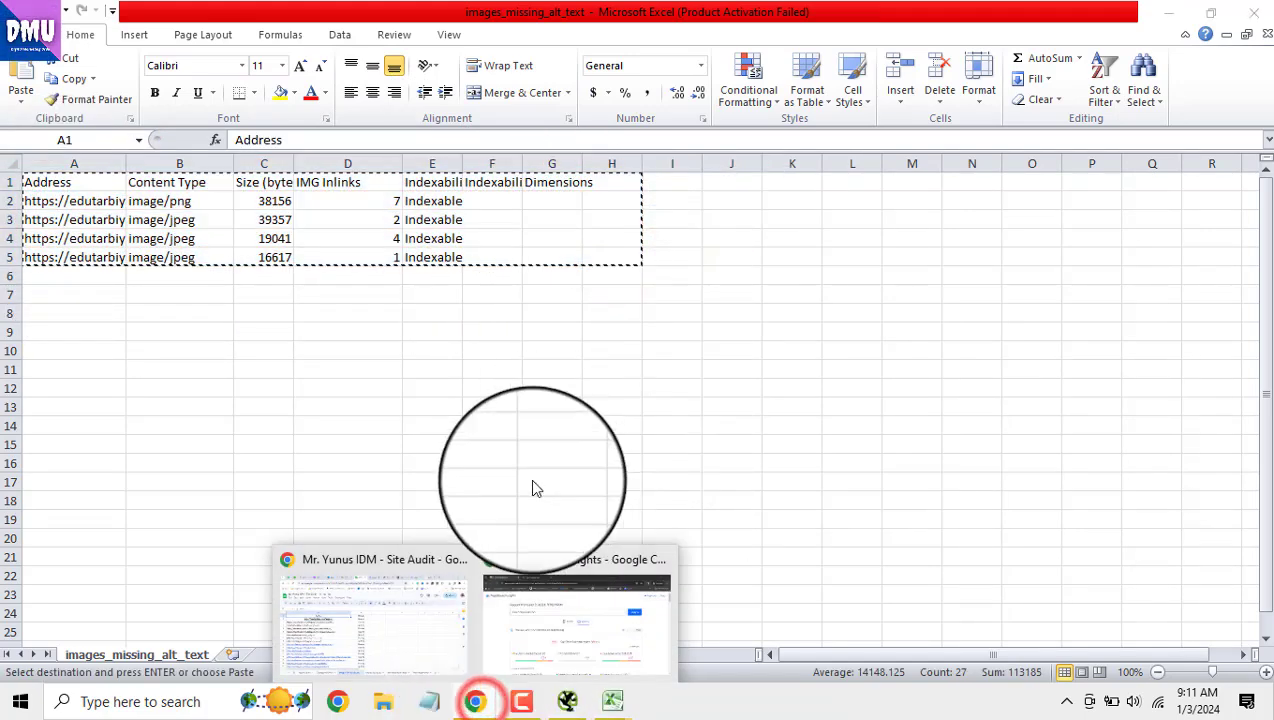
{"action": "left_click", "coordinate": [420, 615]}
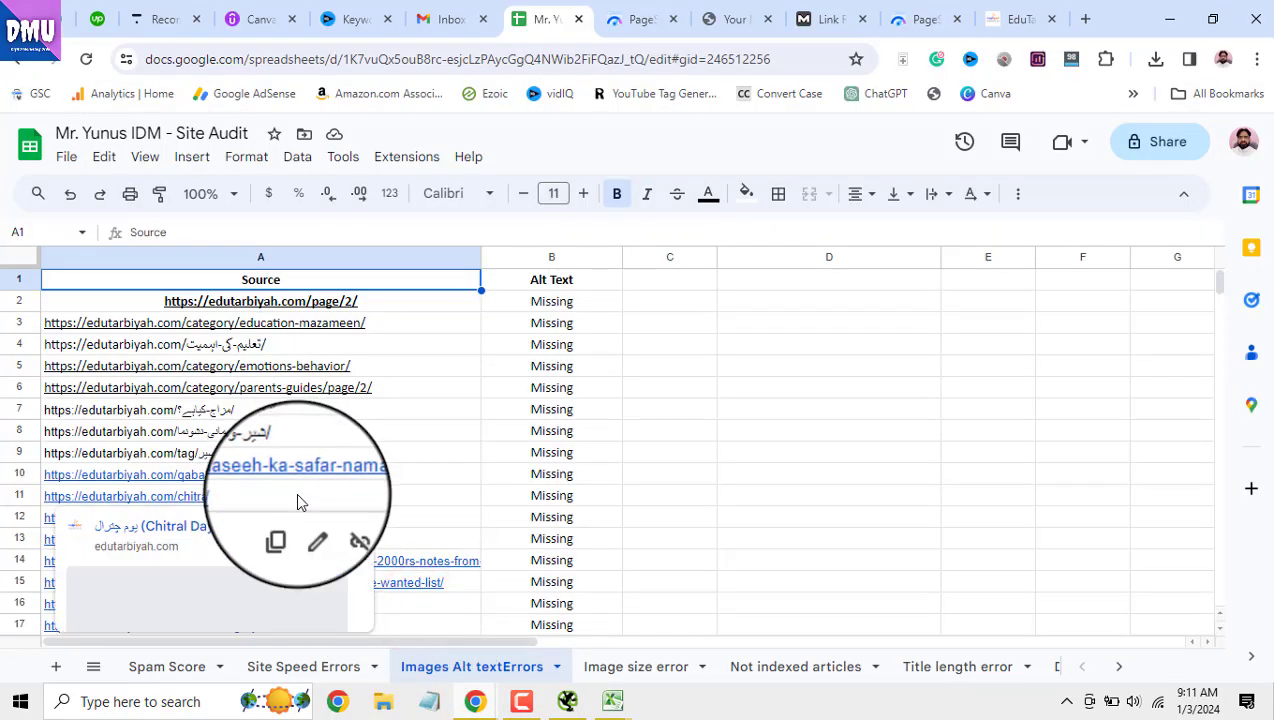
{"action": "left_click_drag", "start_coordinate": [137, 322], "coordinate": [510, 368]}
{"action": "key", "text": "Delete"}
{"action": "scroll", "coordinate": [506, 397], "scroll_direction": "up", "scroll_amount": 5}
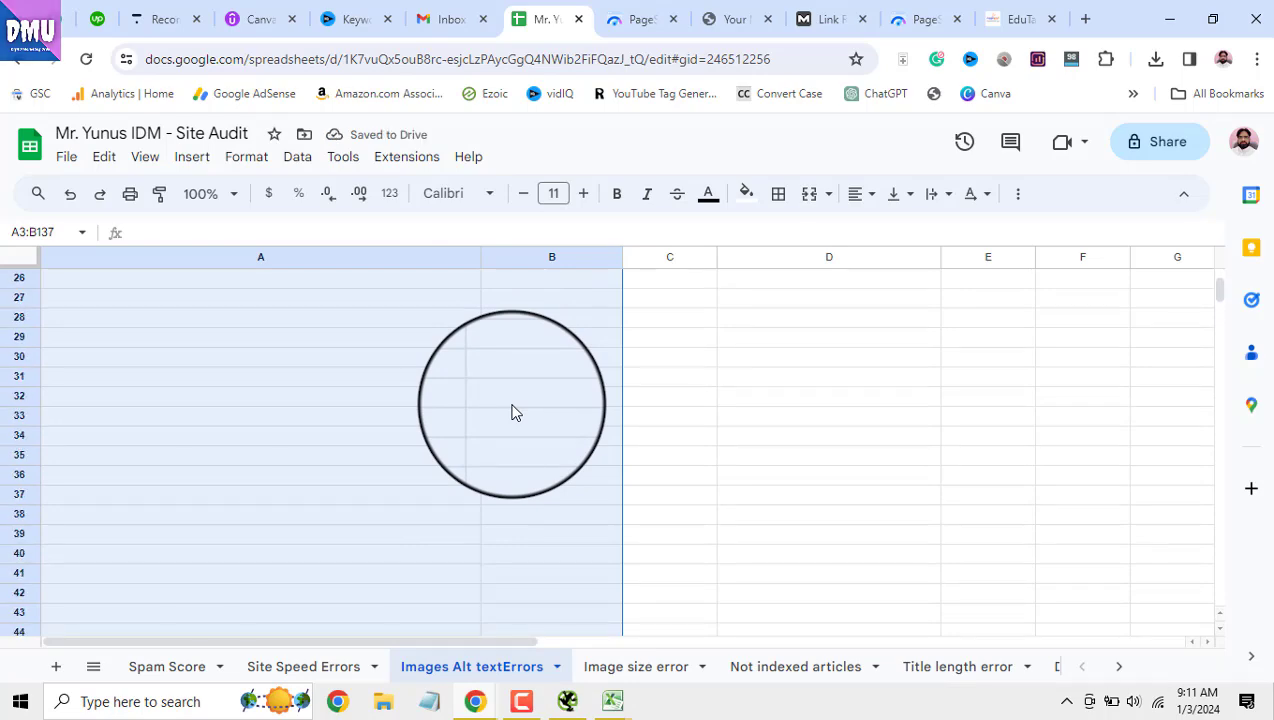
{"action": "scroll", "coordinate": [512, 412], "scroll_direction": "up", "scroll_amount": 9}
Paste the copied missing alt text table into the Images Alt textErrors sheet starting at A3
{"action": "left_click", "coordinate": [352, 390]}
{"action": "left_click", "coordinate": [257, 332]}
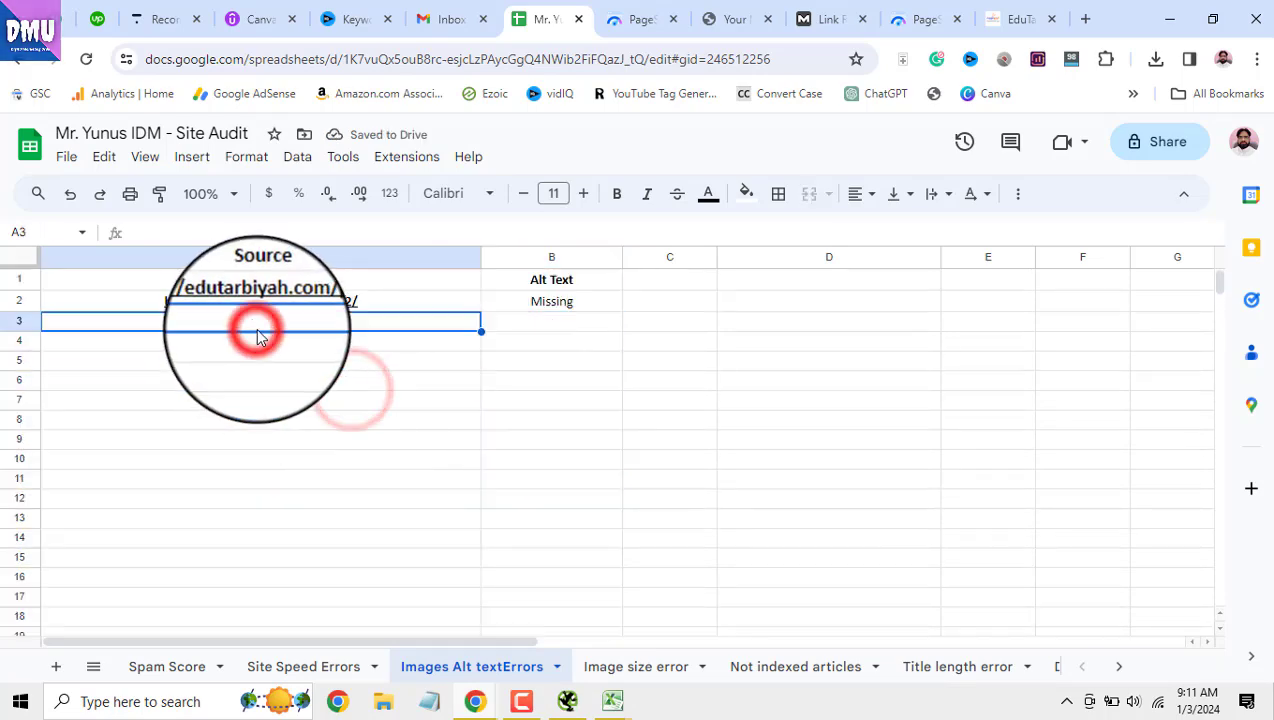
{"action": "right_click", "coordinate": [257, 335]}
{"action": "left_click", "coordinate": [313, 272]}
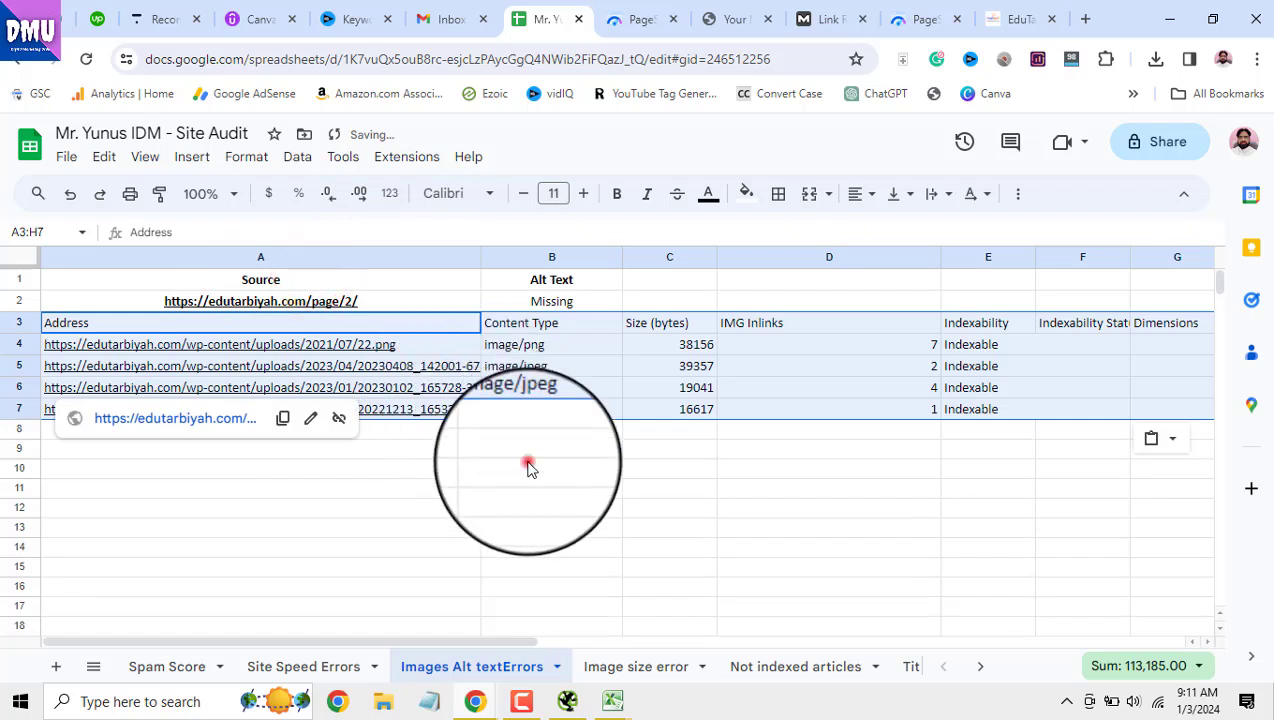
{"action": "left_click", "coordinate": [532, 468]}
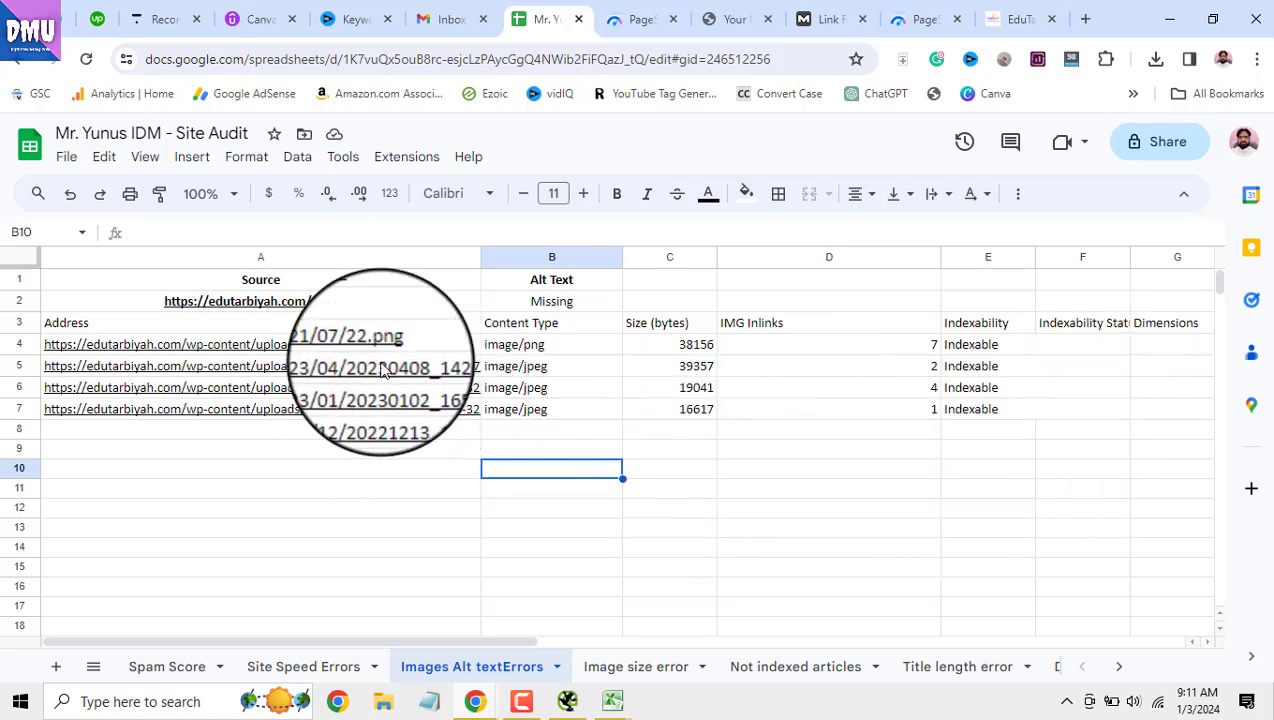
Switch to Screaming Frog and examine the image lists filtered by Over 100 KB, Missing Alt Text and Alt Text Over 100 Characters
{"action": "left_click", "coordinate": [573, 701]}
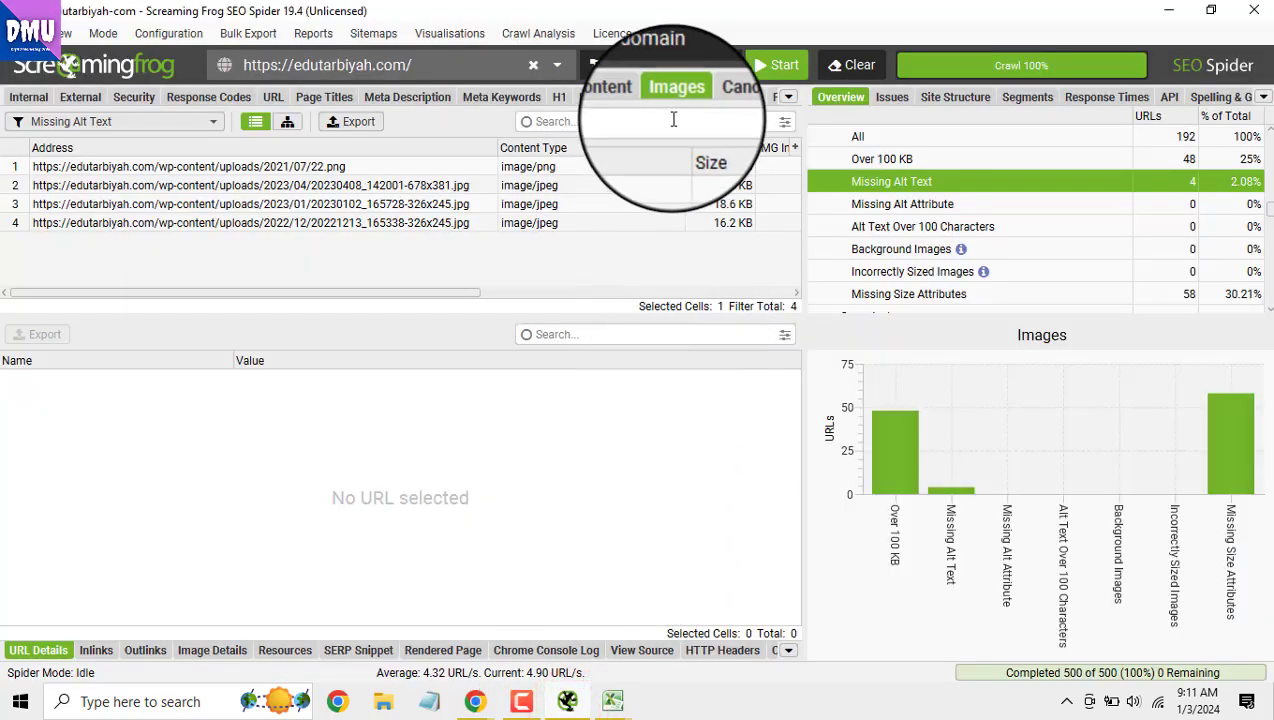
{"action": "left_click", "coordinate": [903, 160]}
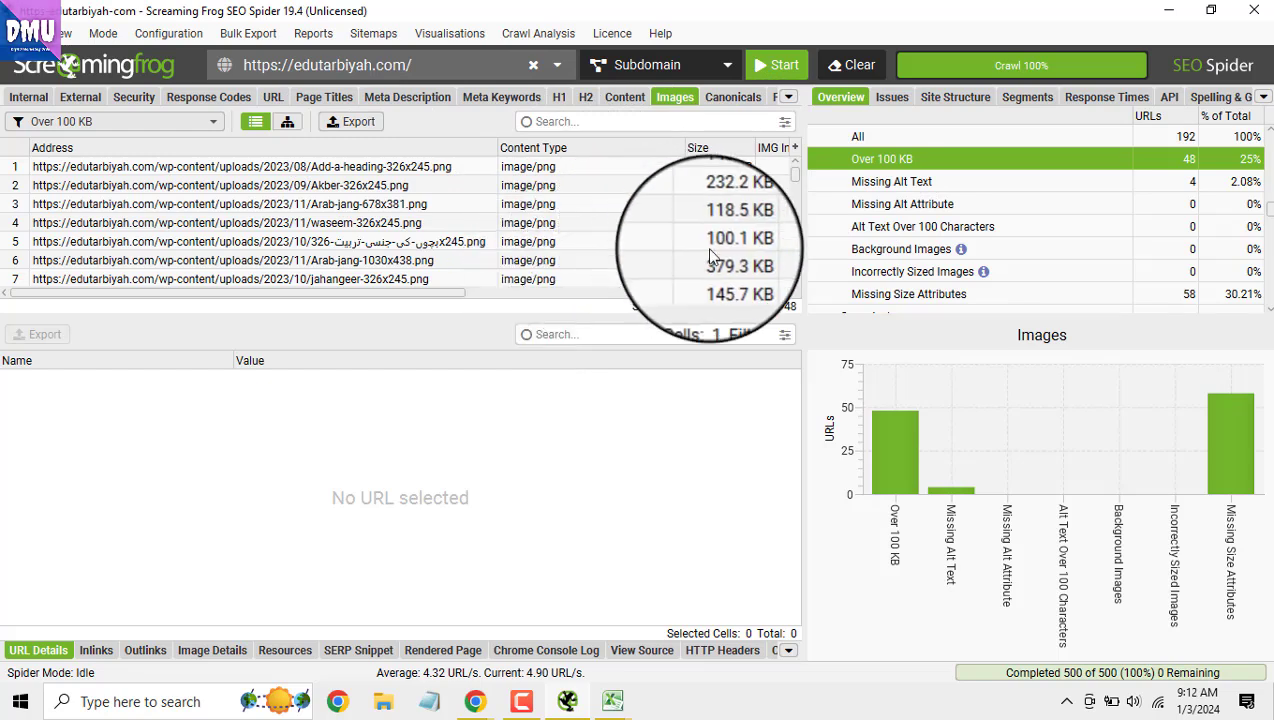
{"action": "left_click", "coordinate": [918, 183]}
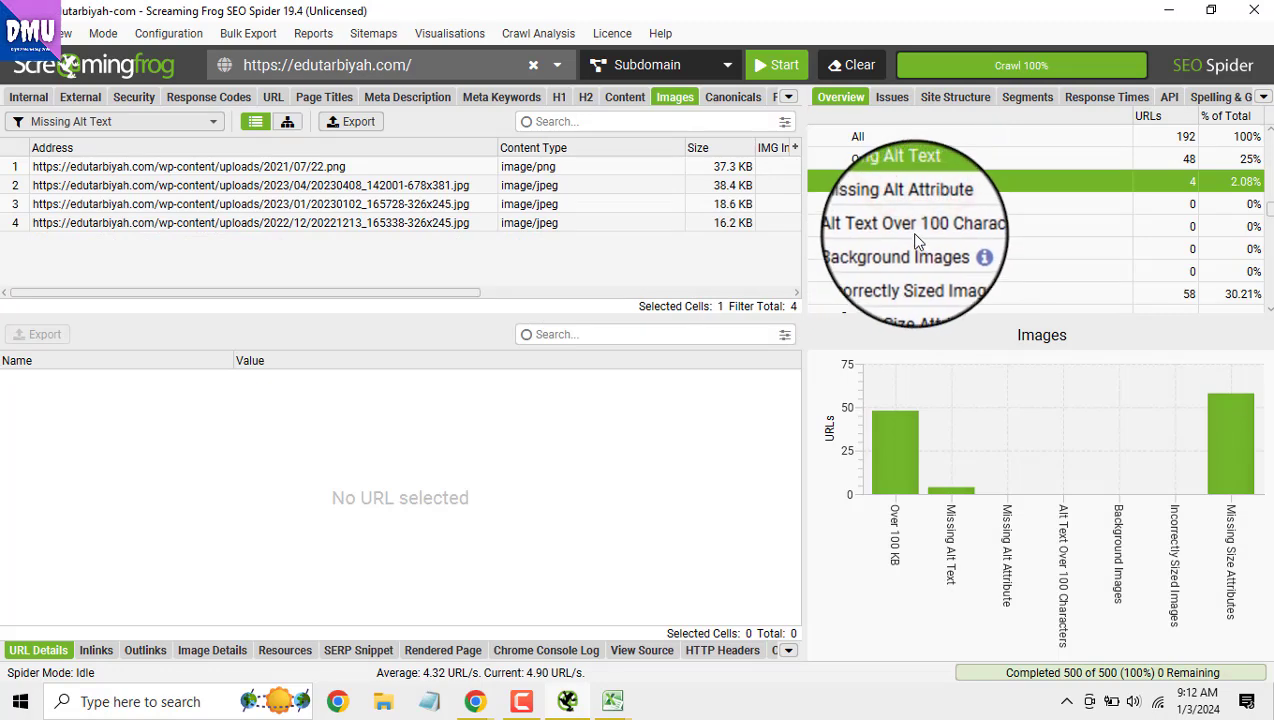
{"action": "left_click", "coordinate": [918, 228]}
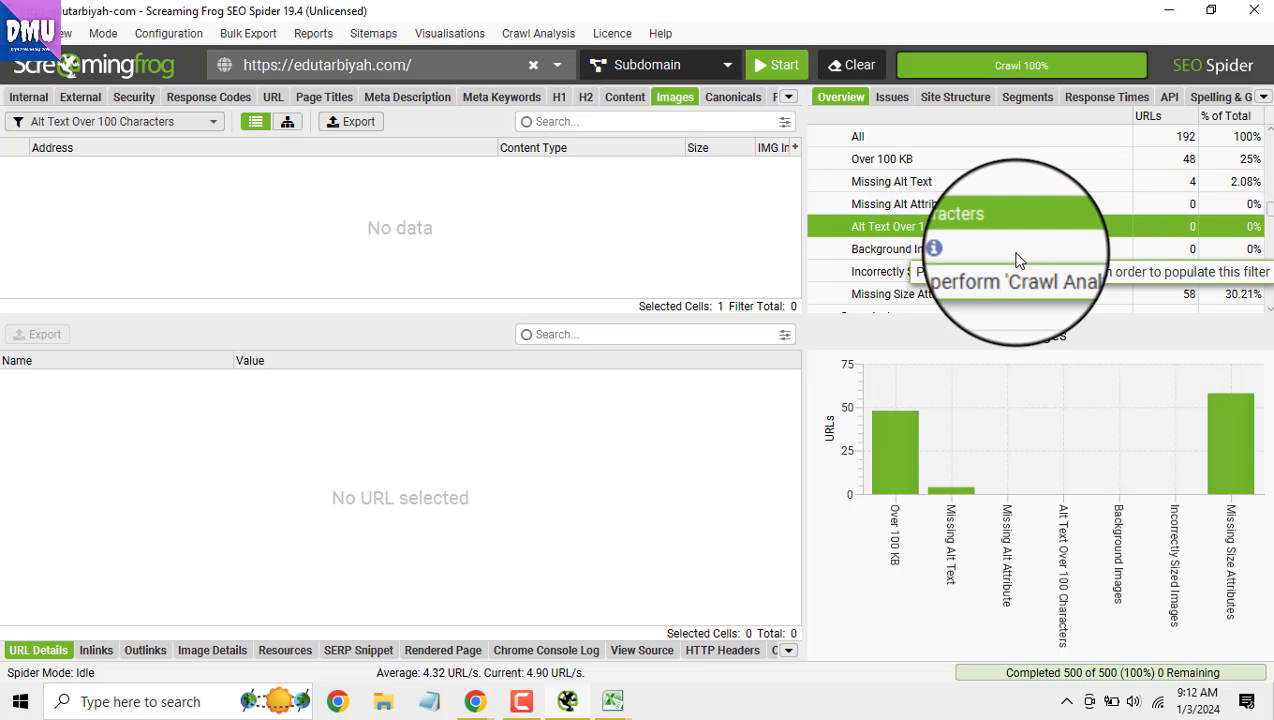
Examine the remaining Images and Canonicals figures in the crawl overview and list the URLs that contain pagination
{"action": "scroll", "coordinate": [1018, 260], "scroll_direction": "down", "scroll_amount": 1}
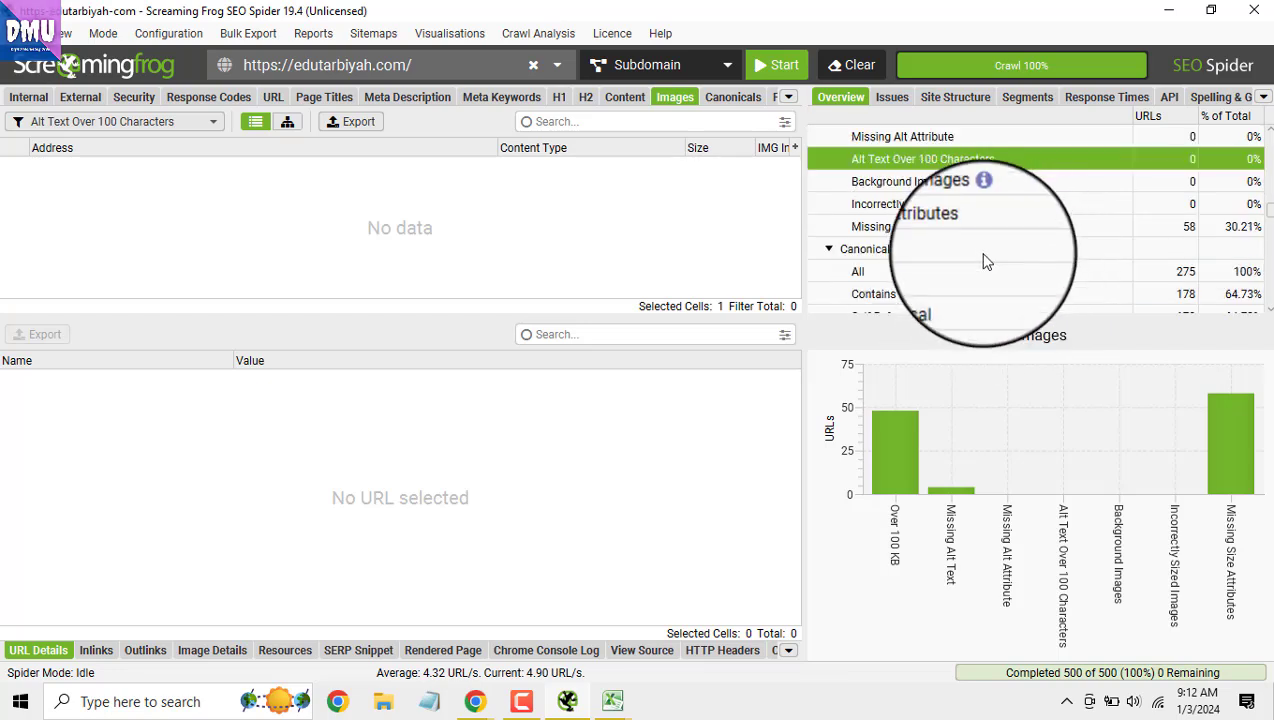
{"action": "scroll", "coordinate": [990, 268], "scroll_direction": "down", "scroll_amount": 1}
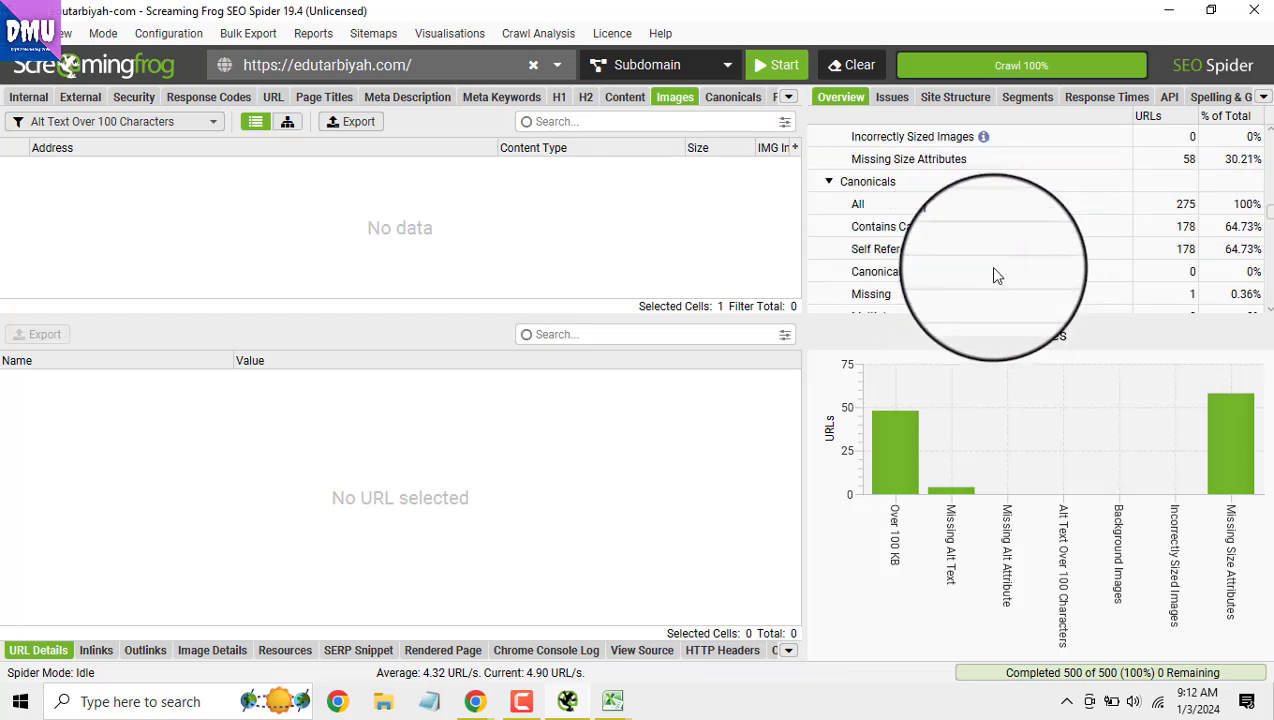
{"action": "scroll", "coordinate": [994, 270], "scroll_direction": "down", "scroll_amount": 1}
{"action": "scroll", "coordinate": [994, 270], "scroll_direction": "down", "scroll_amount": 1}
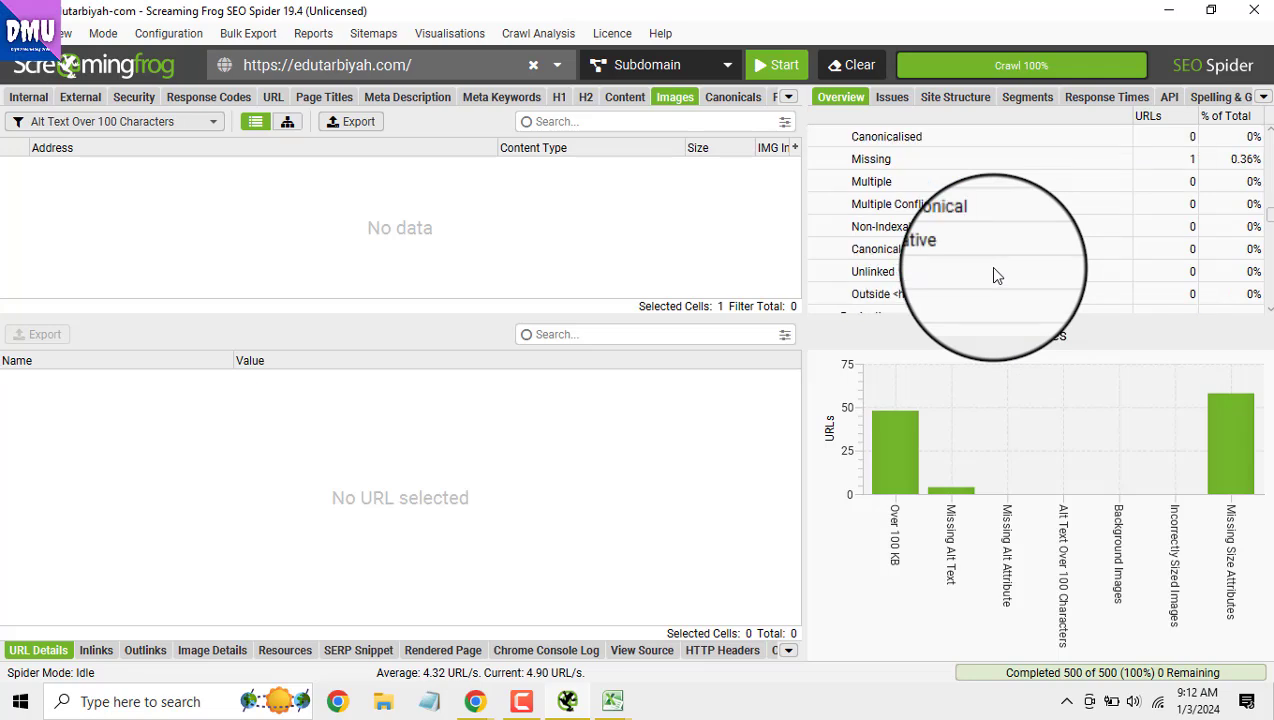
{"action": "scroll", "coordinate": [975, 270], "scroll_direction": "down", "scroll_amount": 1}
{"action": "left_click", "coordinate": [931, 296]}
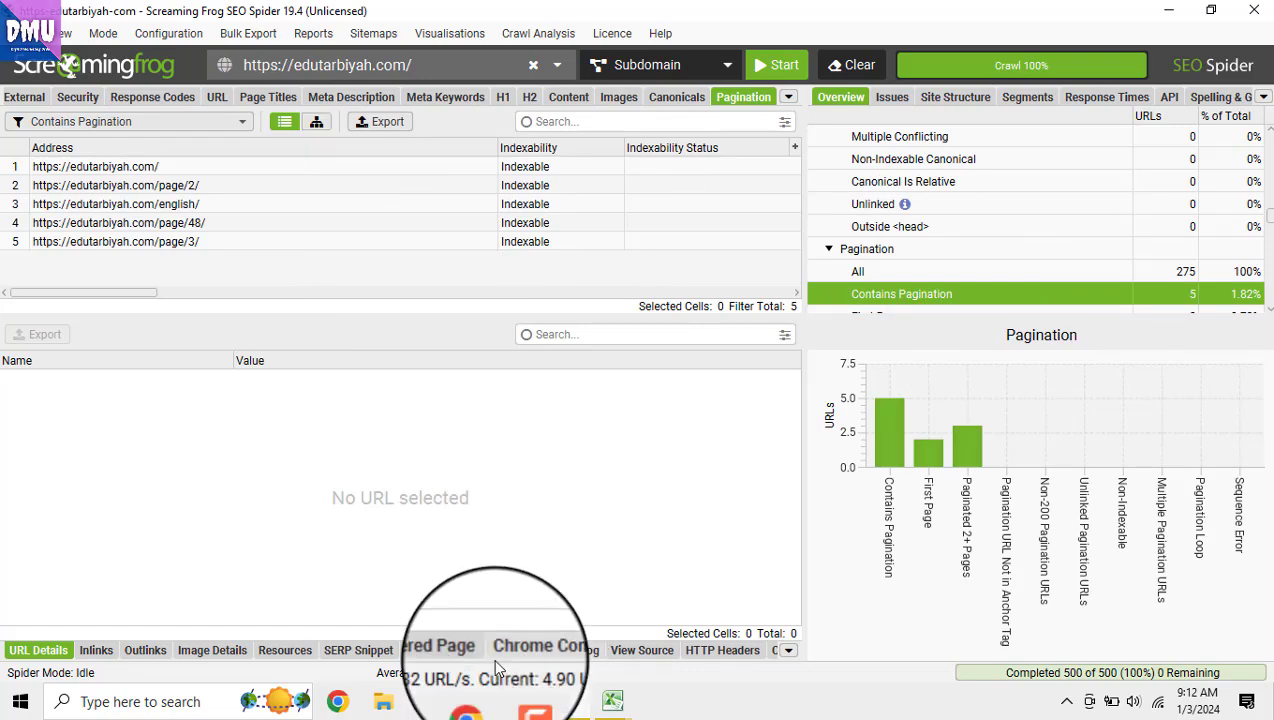
Switch to the site audit in Google Sheets and view the Image size error sheet
{"action": "mouse_move", "coordinate": [476, 700]}
{"action": "left_click", "coordinate": [440, 558]}
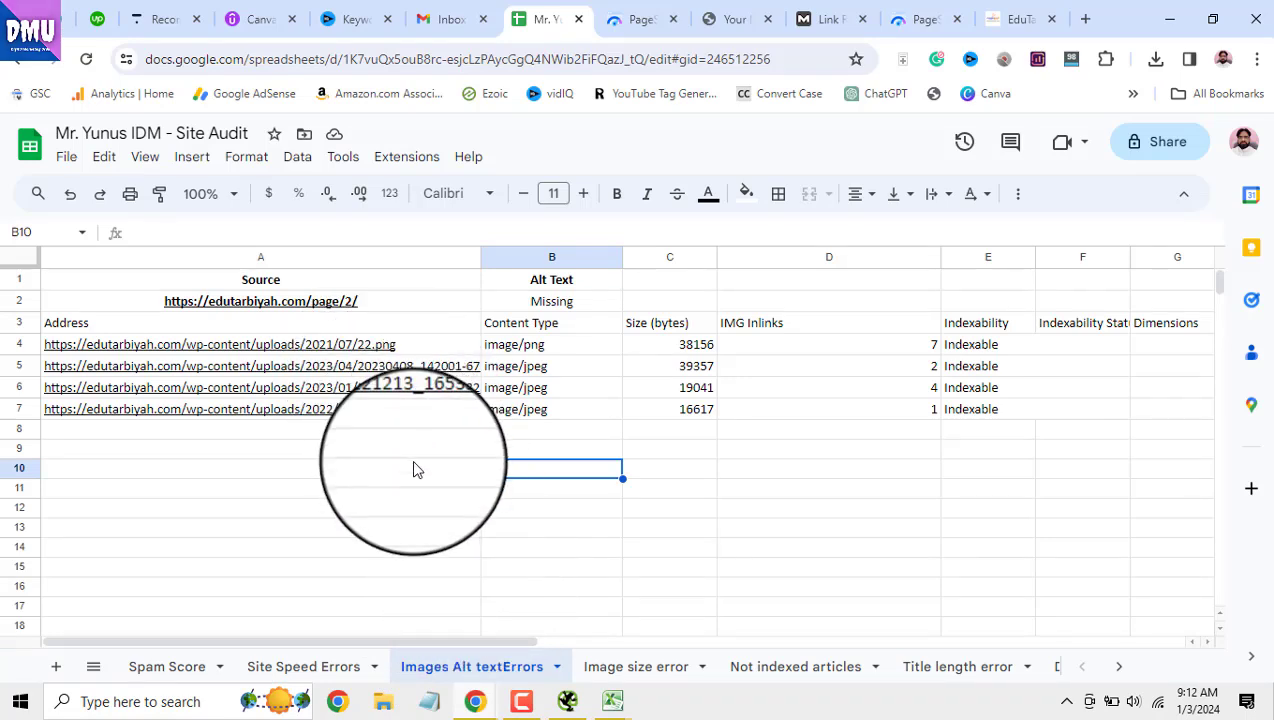
{"action": "left_click", "coordinate": [620, 667]}
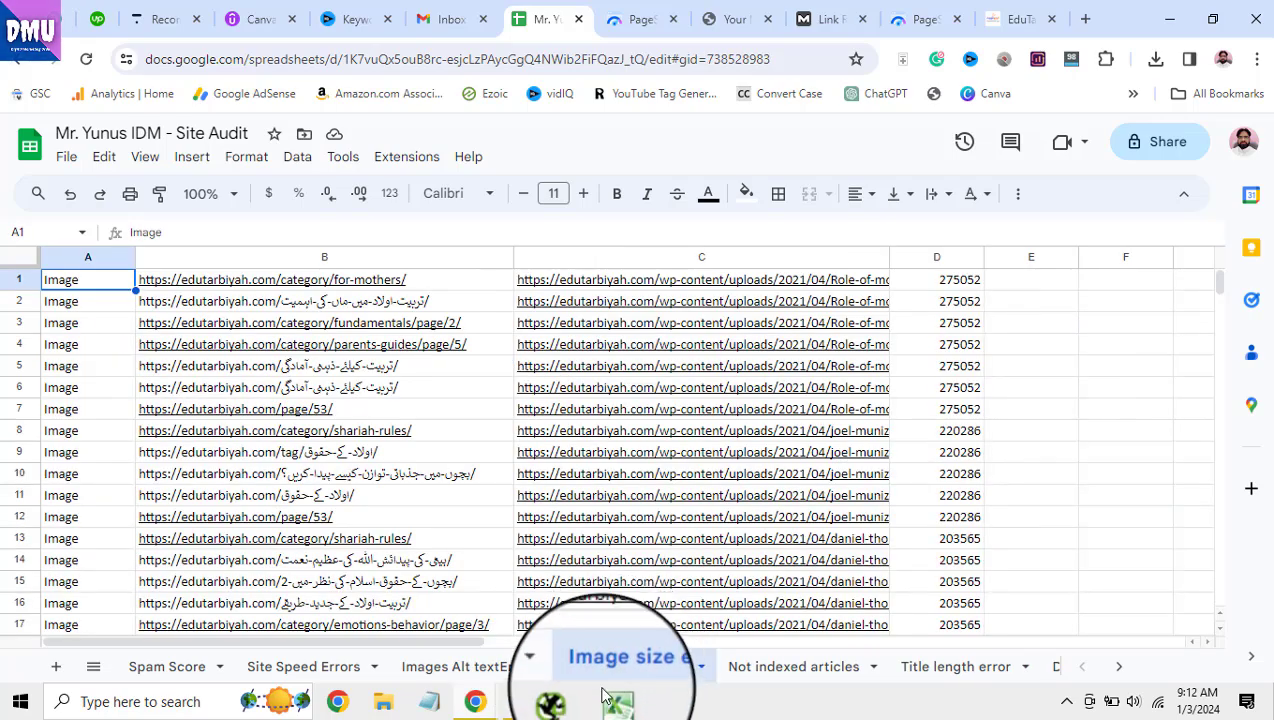
Switch to Screaming Frog, bring back the image list and look through the crawl overview from its Summary section
{"action": "left_click", "coordinate": [567, 701]}
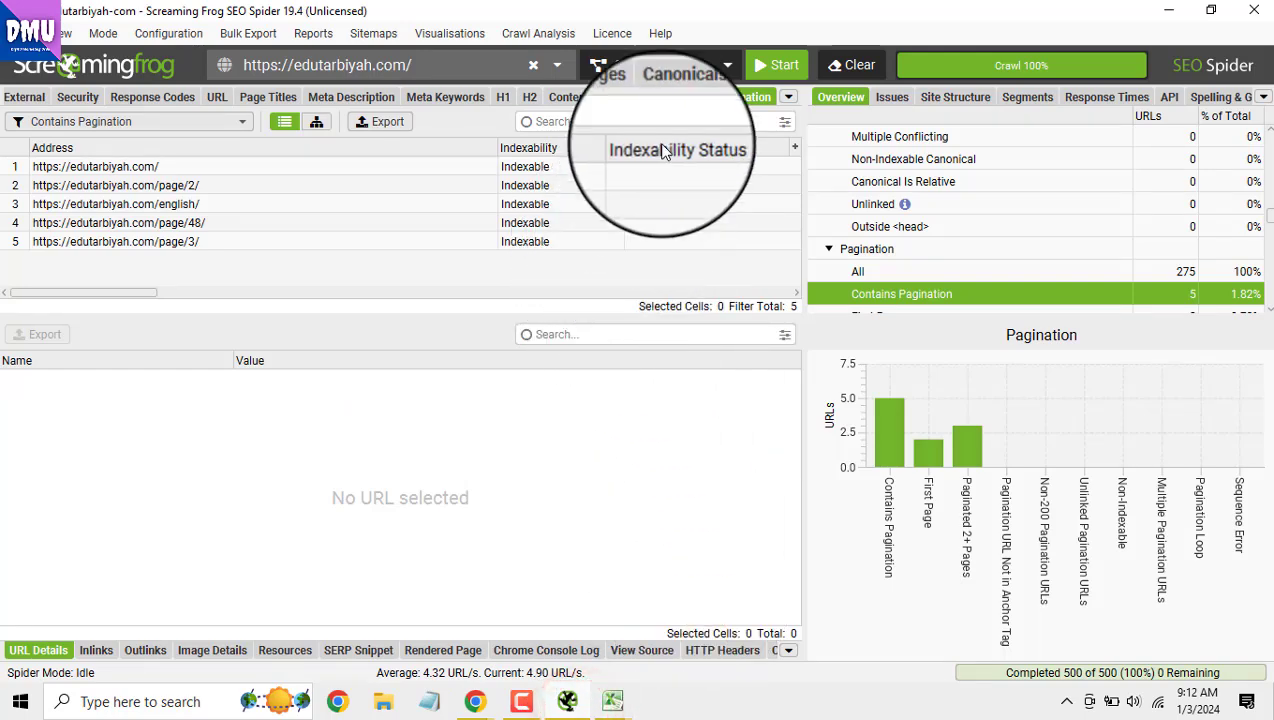
{"action": "left_click", "coordinate": [618, 97]}
{"action": "scroll", "coordinate": [930, 239], "scroll_direction": "up", "scroll_amount": 15}
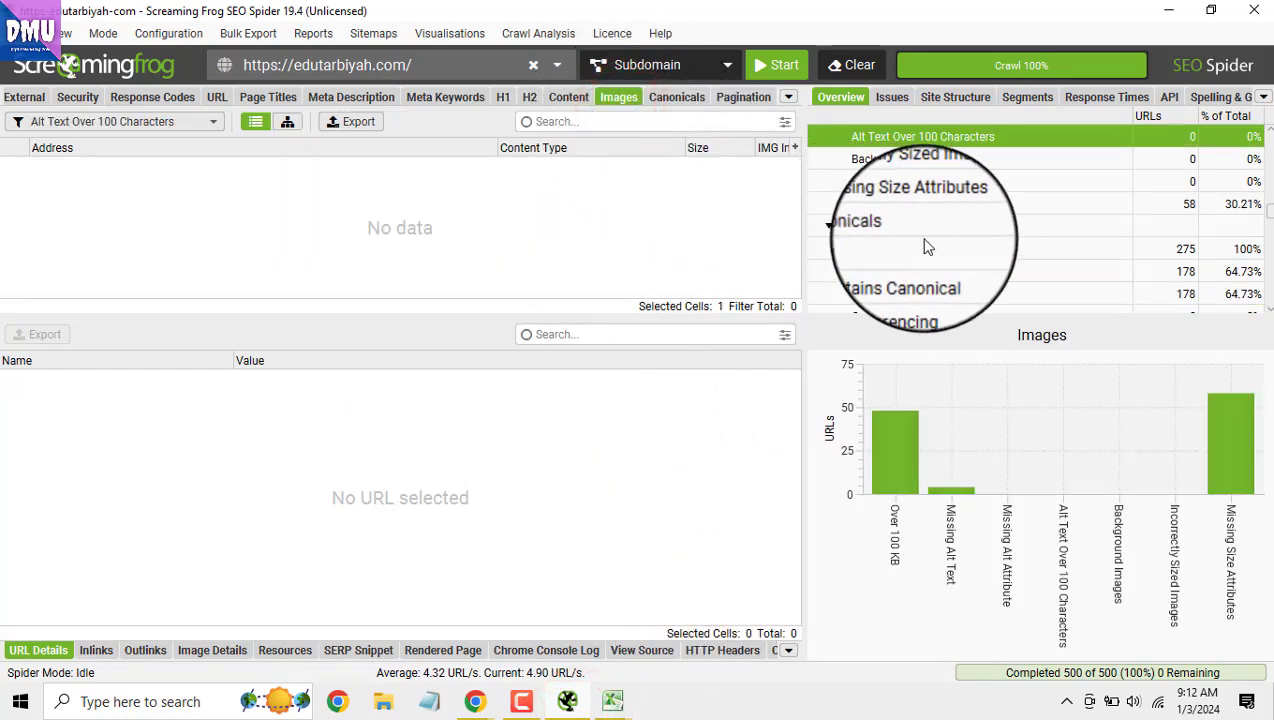
{"action": "scroll", "coordinate": [935, 242], "scroll_direction": "up", "scroll_amount": 20}
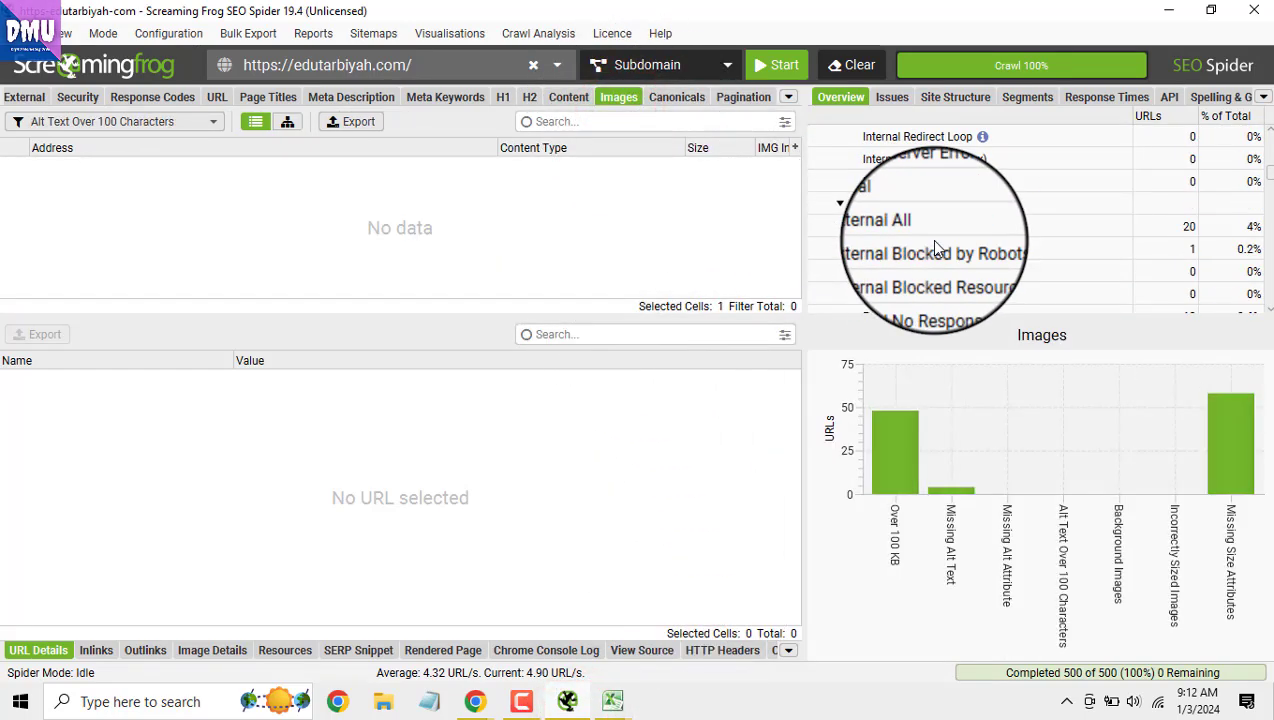
{"action": "scroll", "coordinate": [937, 248], "scroll_direction": "up", "scroll_amount": 5}
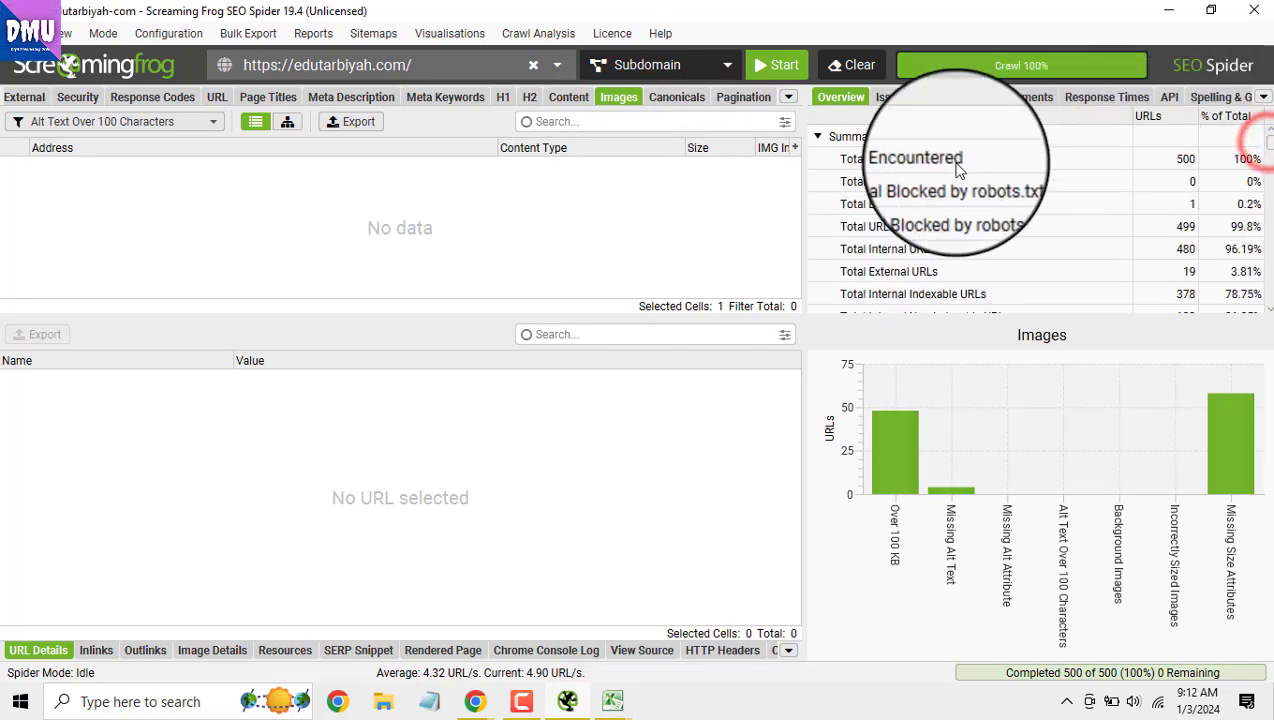
{"action": "scroll", "coordinate": [1008, 228], "scroll_direction": "down", "scroll_amount": 2}
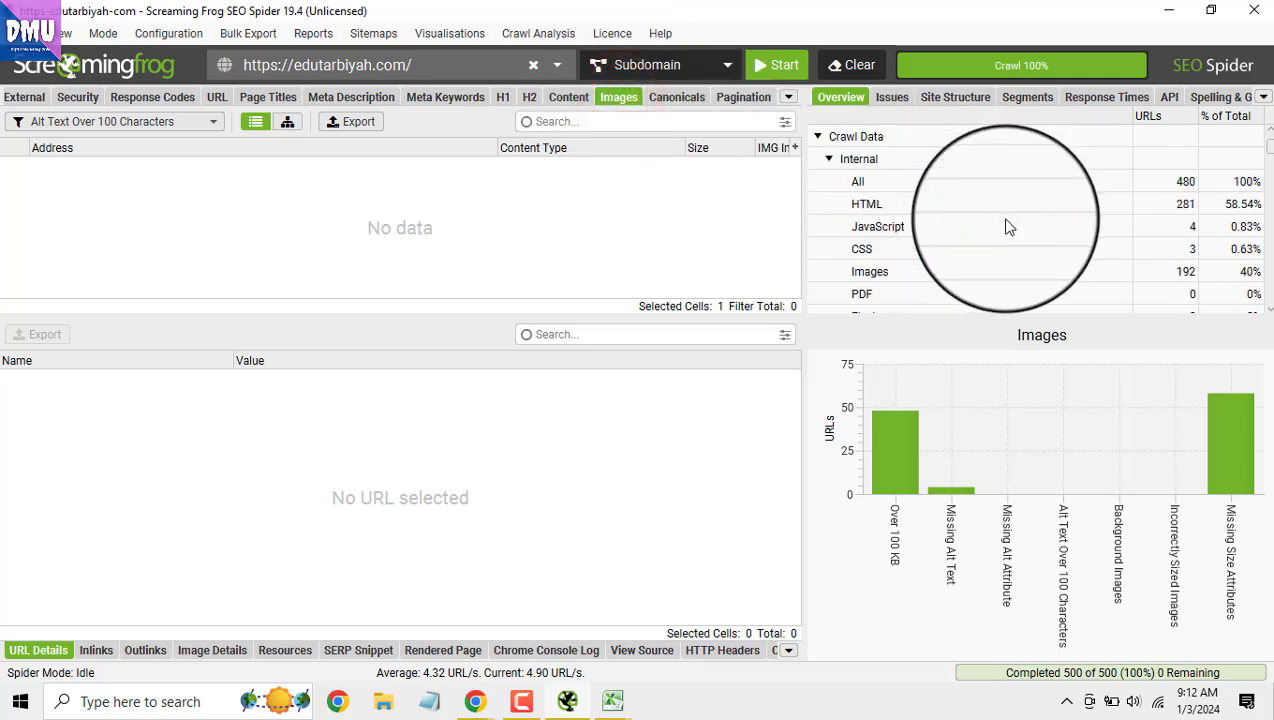
{"action": "scroll", "coordinate": [950, 190], "scroll_direction": "up", "scroll_amount": 3}
Review the Summary URL totals with the Crawl Data section collapsed and show the list of crawl issues
{"action": "left_click", "coordinate": [817, 134]}
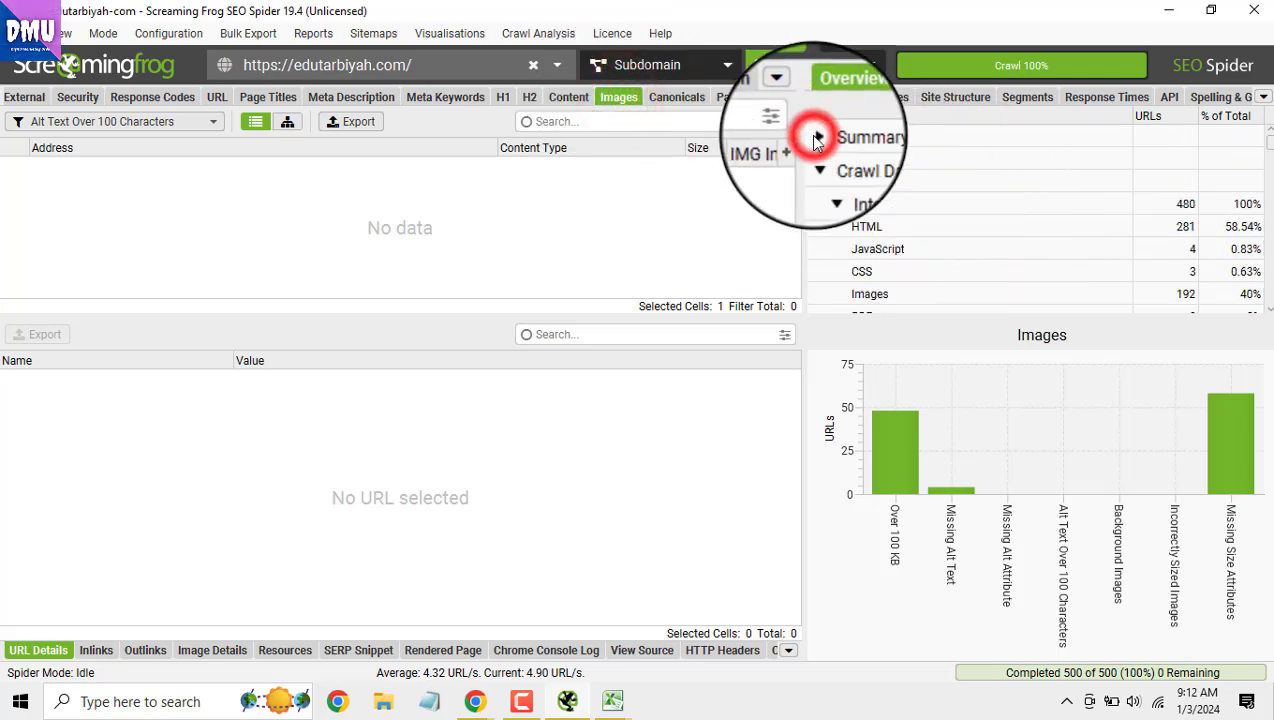
{"action": "left_click", "coordinate": [820, 163]}
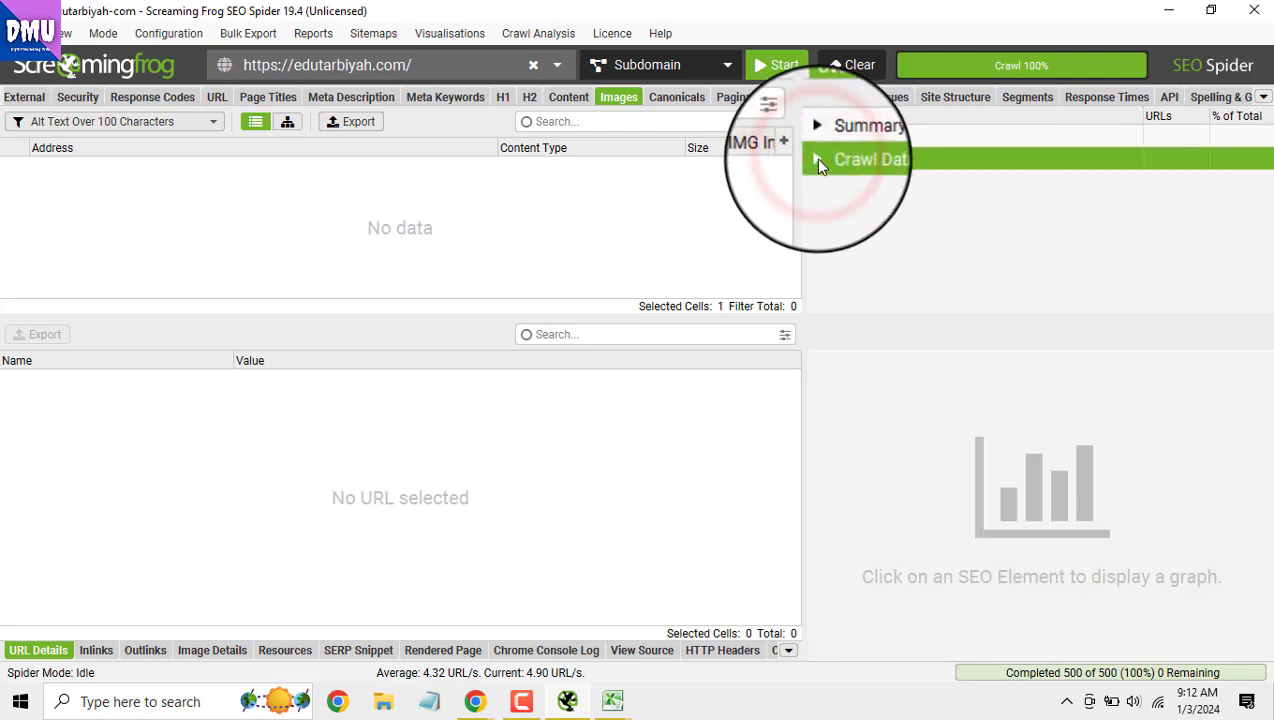
{"action": "left_click", "coordinate": [817, 136]}
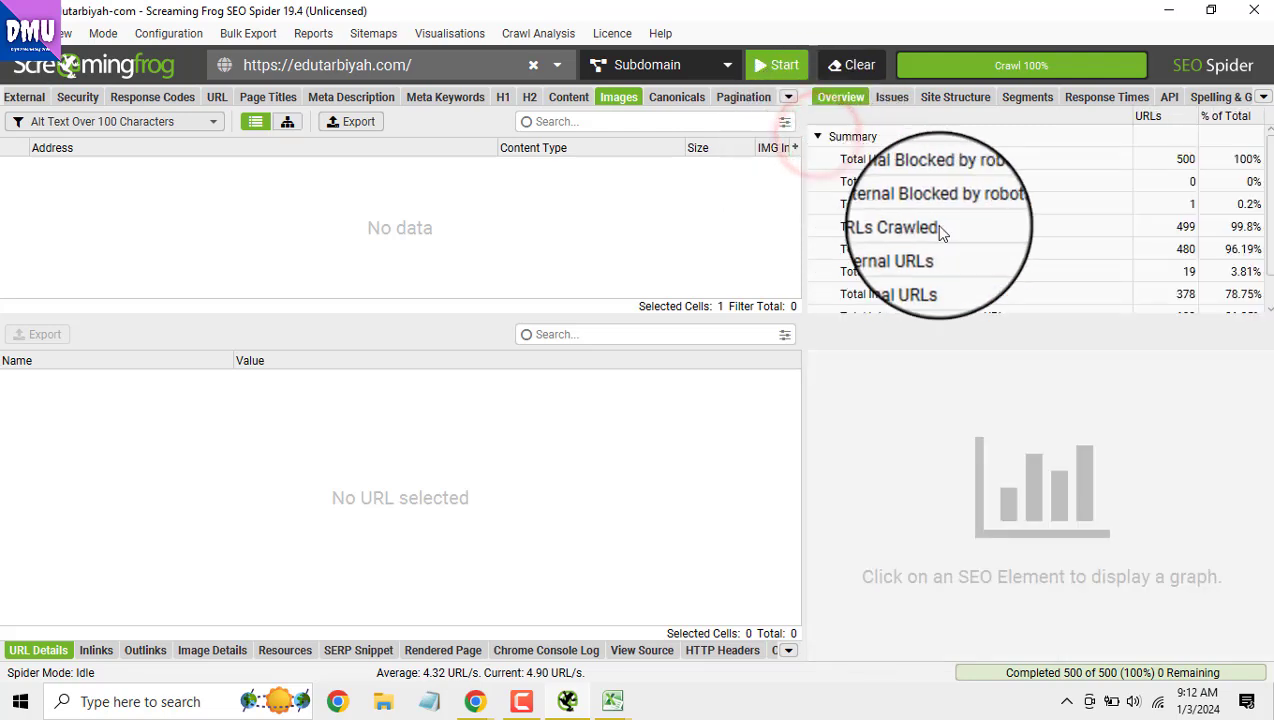
{"action": "scroll", "coordinate": [947, 230], "scroll_direction": "down", "scroll_amount": 2}
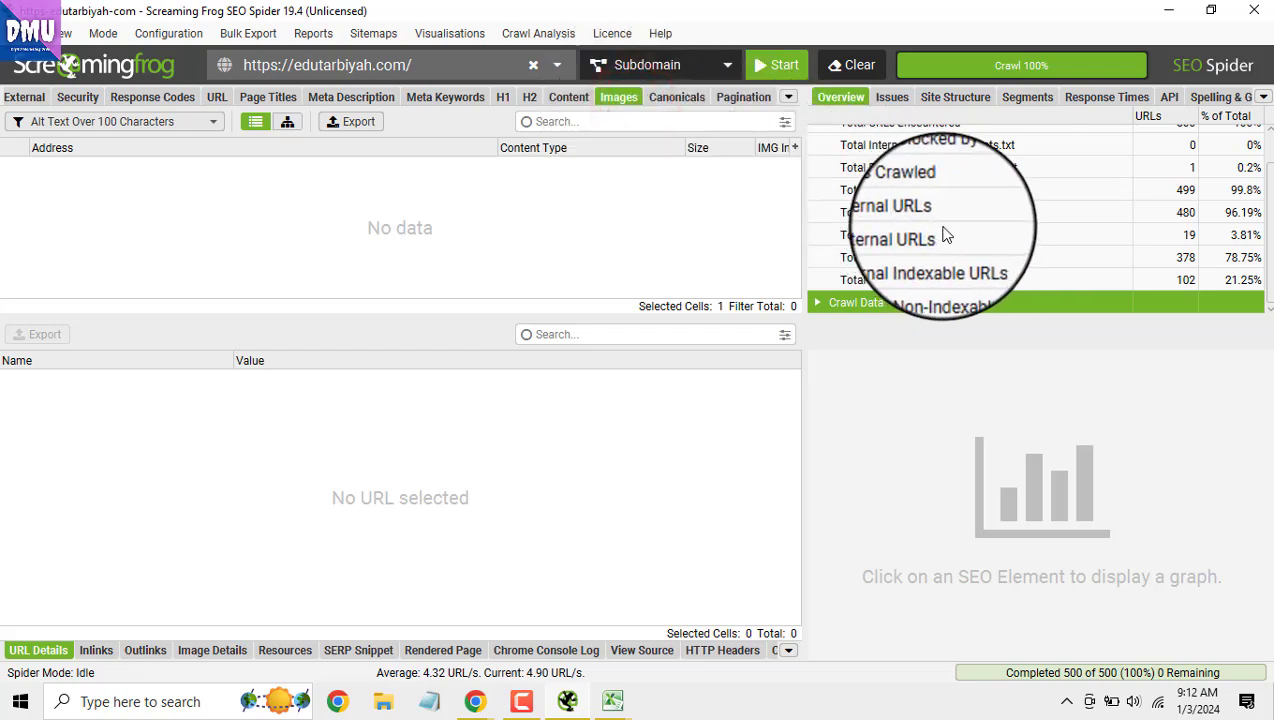
{"action": "scroll", "coordinate": [947, 233], "scroll_direction": "up", "scroll_amount": 2}
{"action": "scroll", "coordinate": [944, 234], "scroll_direction": "down", "scroll_amount": 2}
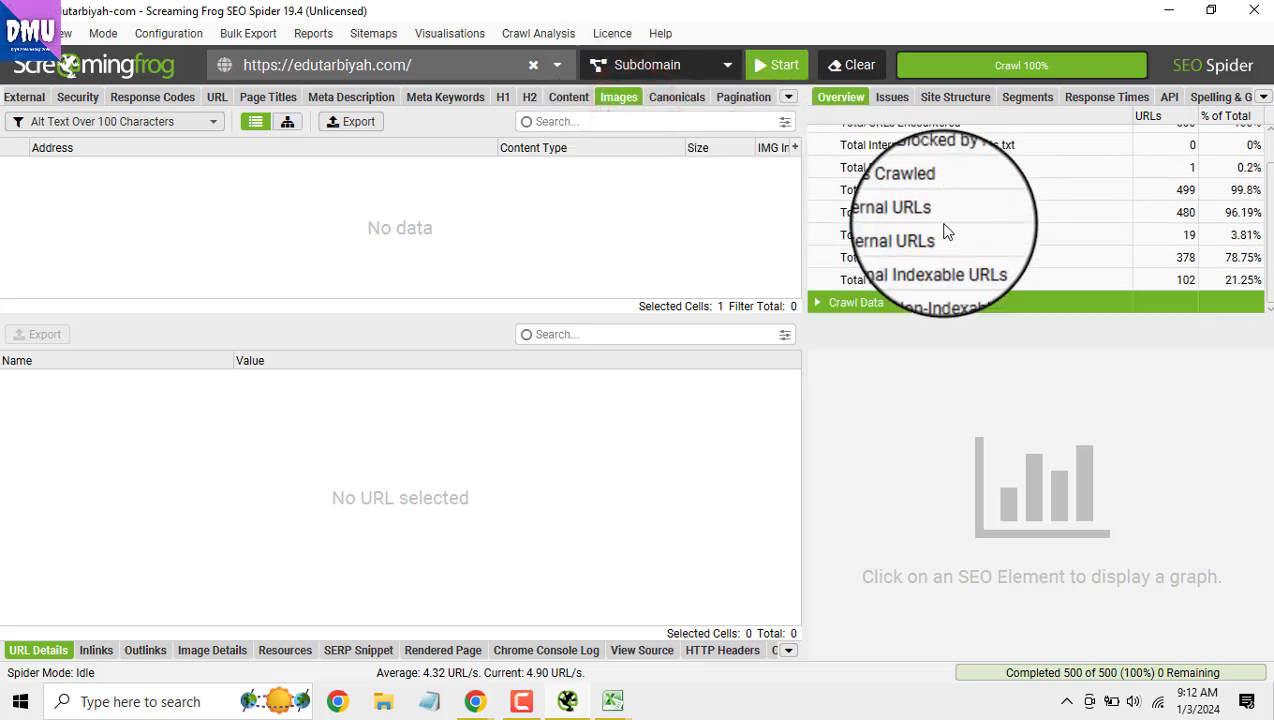
{"action": "left_click", "coordinate": [818, 307]}
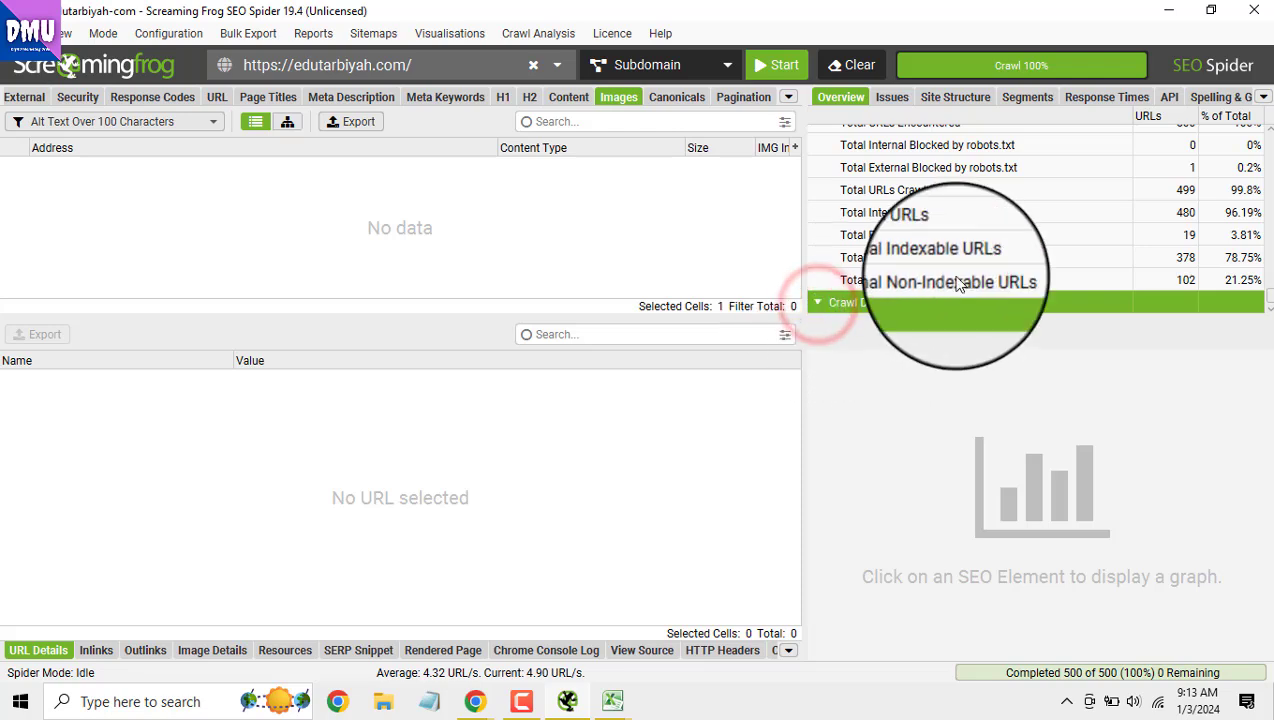
{"action": "scroll", "coordinate": [957, 283], "scroll_direction": "up", "scroll_amount": 2}
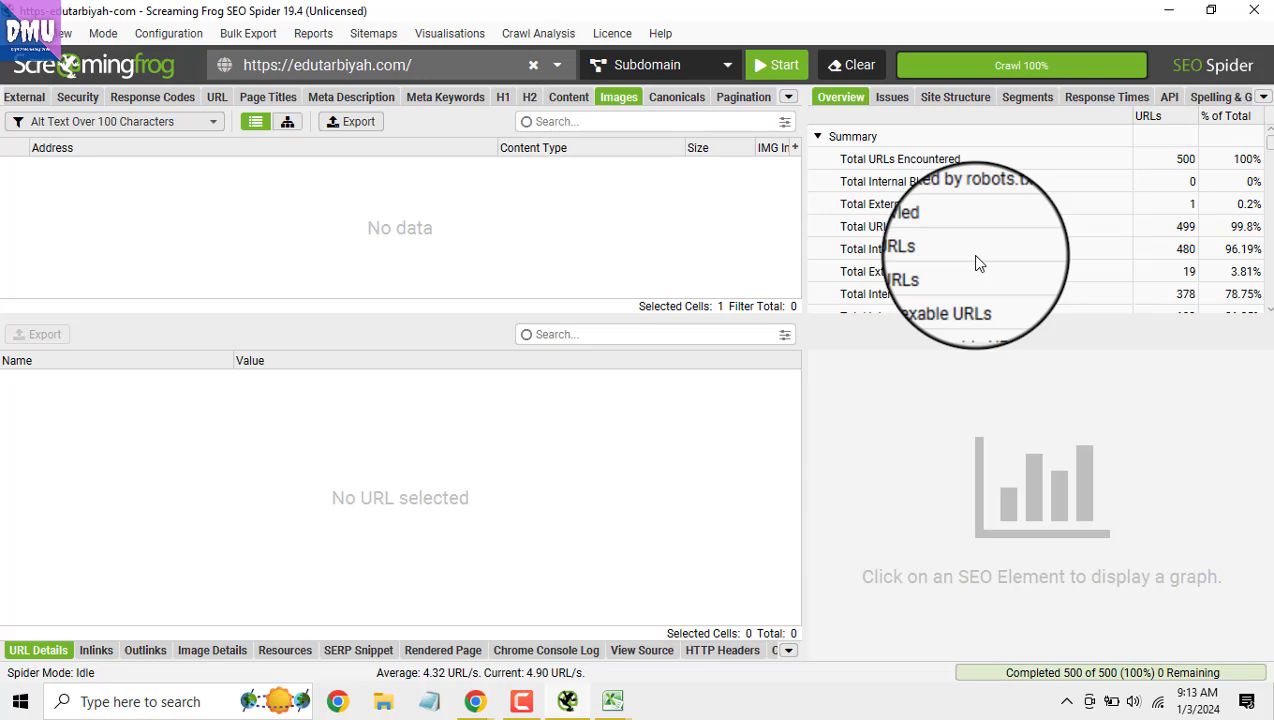
{"action": "left_click", "coordinate": [892, 97]}
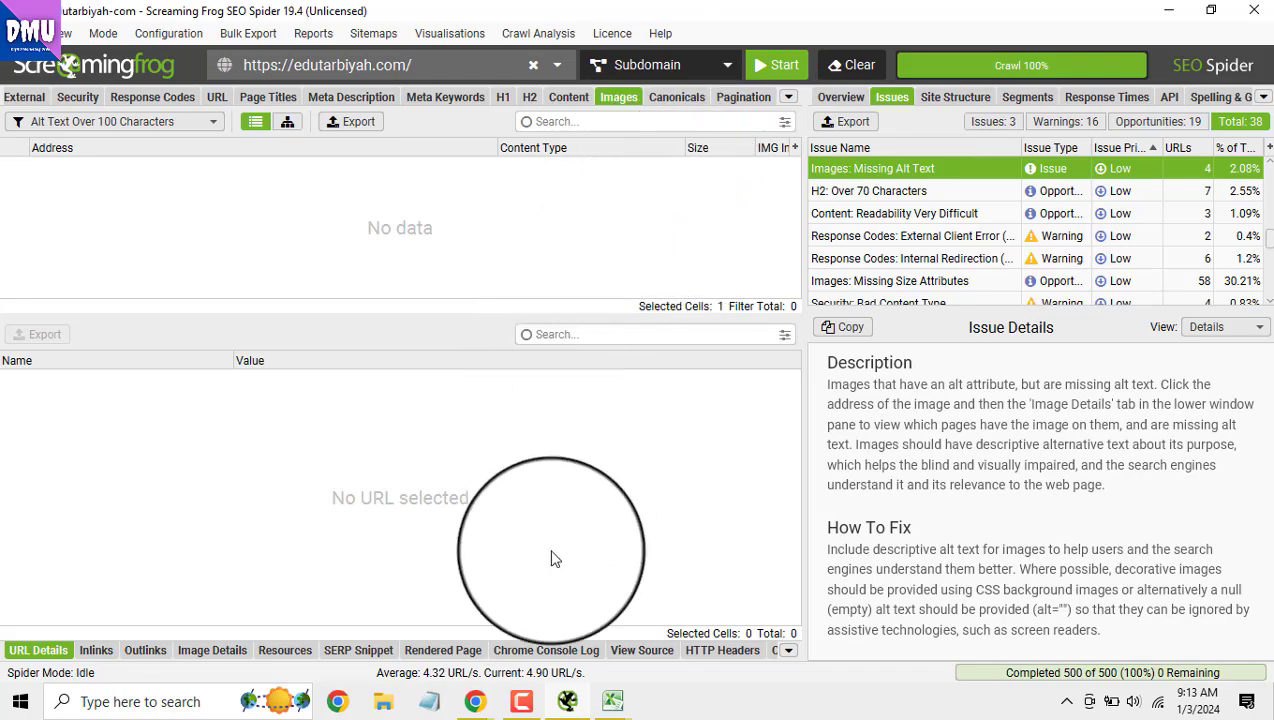
{"action": "left_click", "coordinate": [567, 703]}
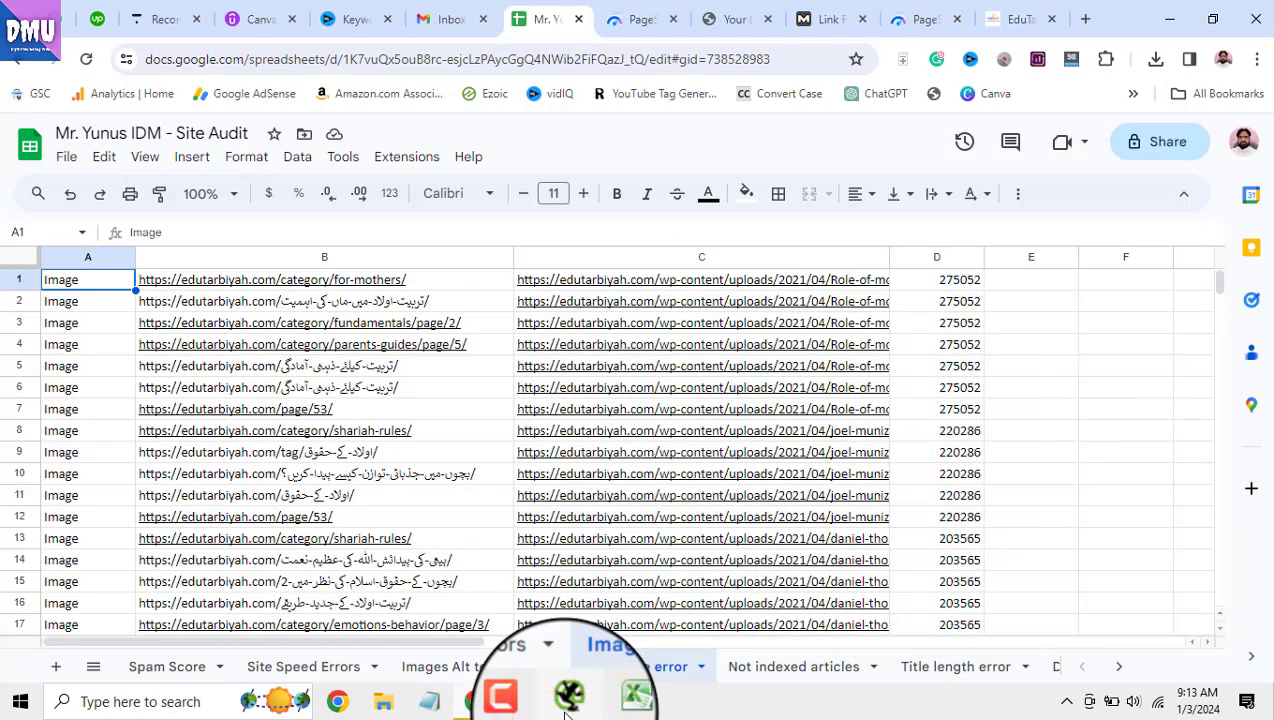
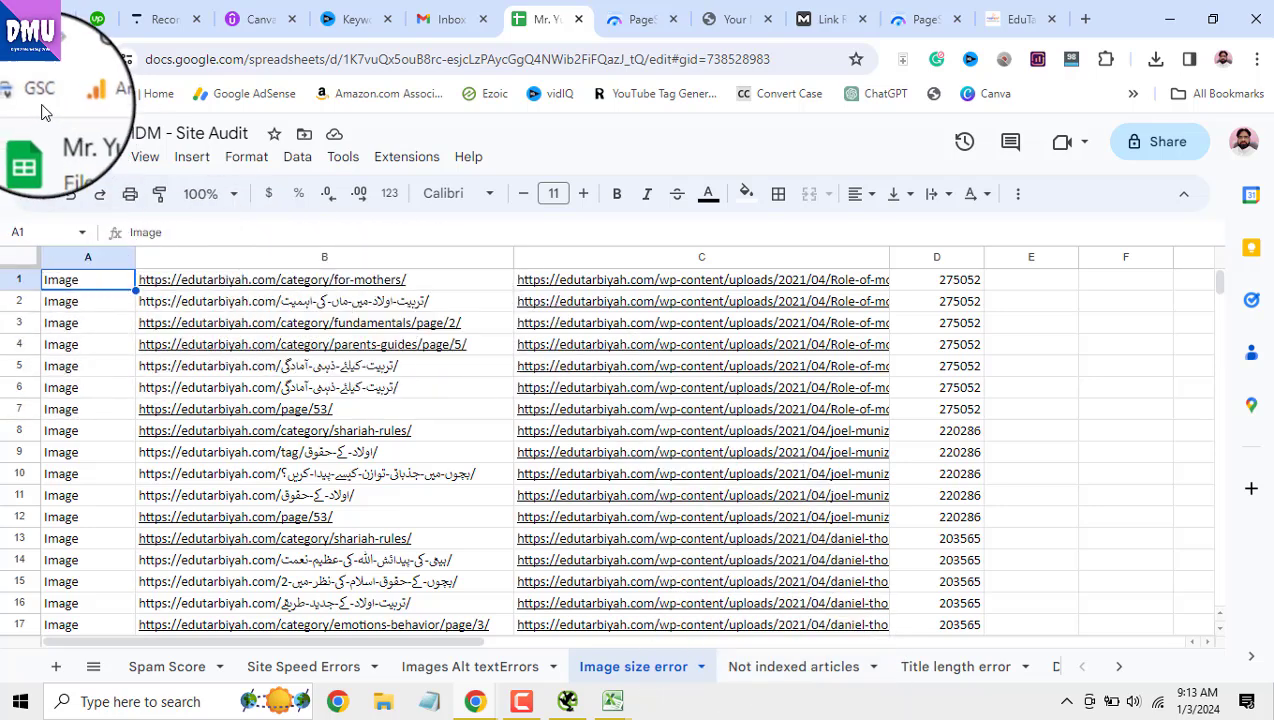
{"action": "right_click", "coordinate": [118, 96]}
{"action": "left_click", "coordinate": [143, 116]}
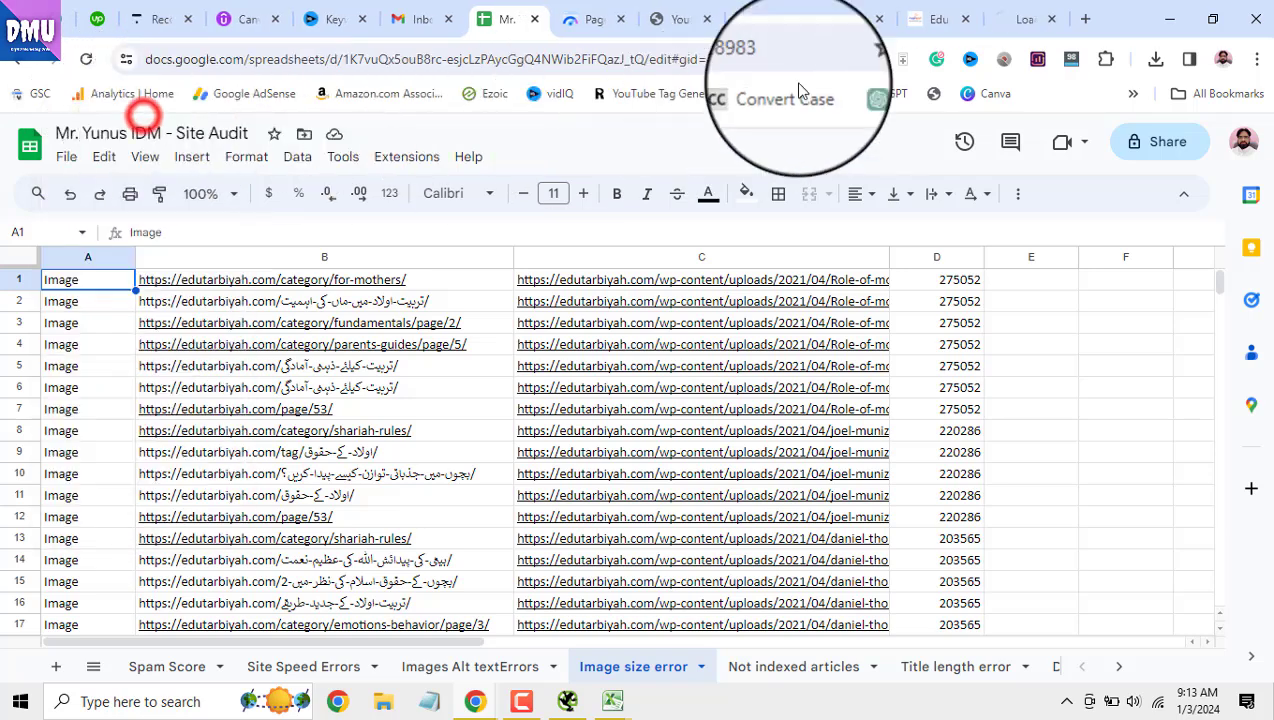
{"action": "left_click", "coordinate": [1010, 17]}
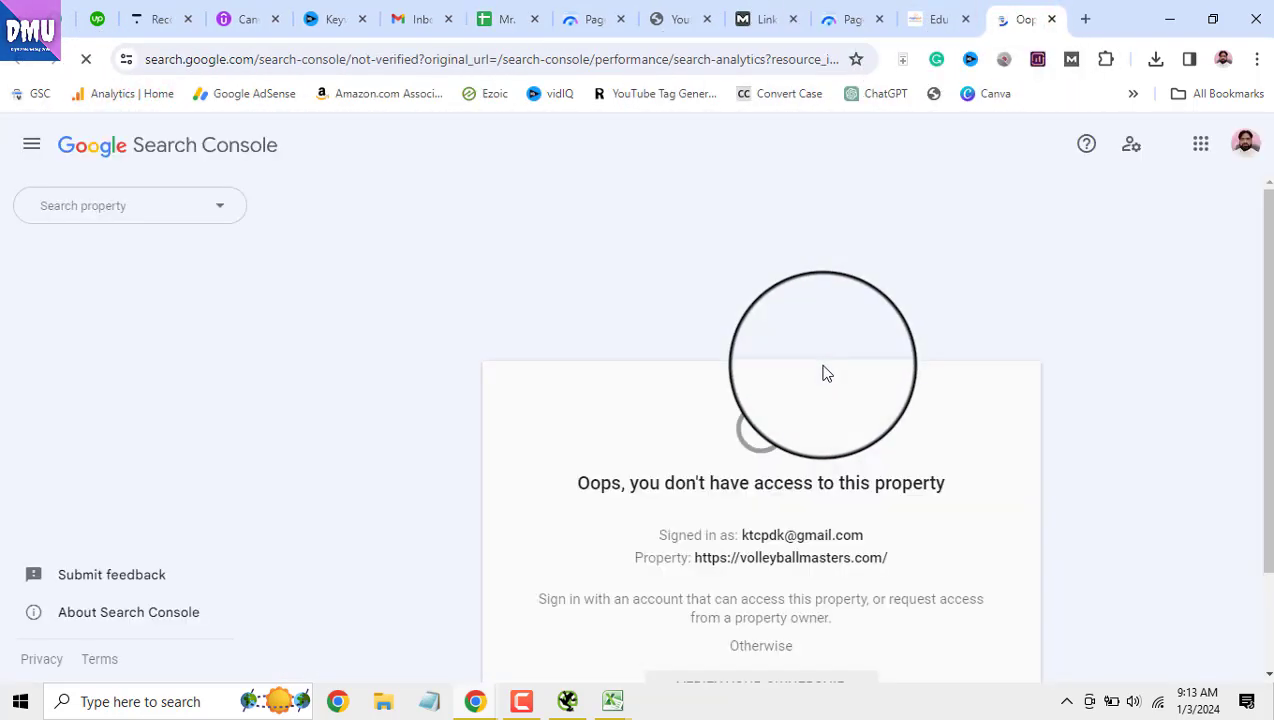
{"action": "left_click", "coordinate": [156, 205]}
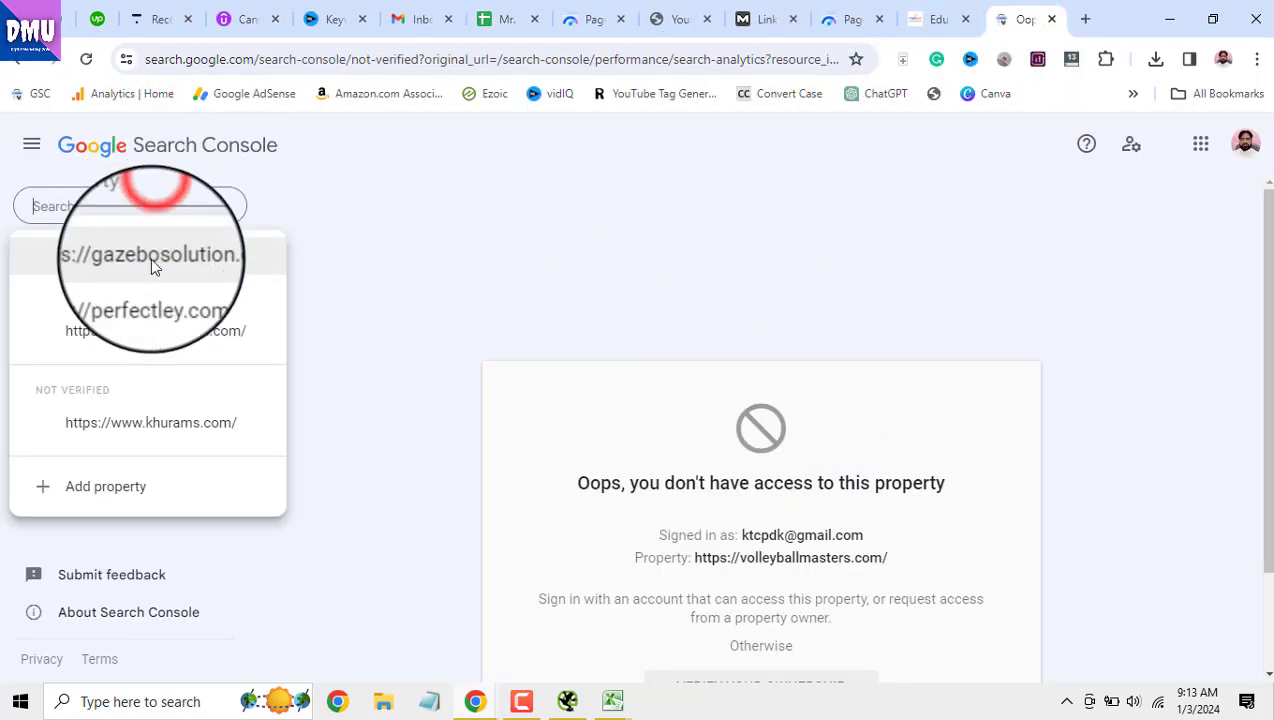
{"action": "left_click", "coordinate": [160, 302]}
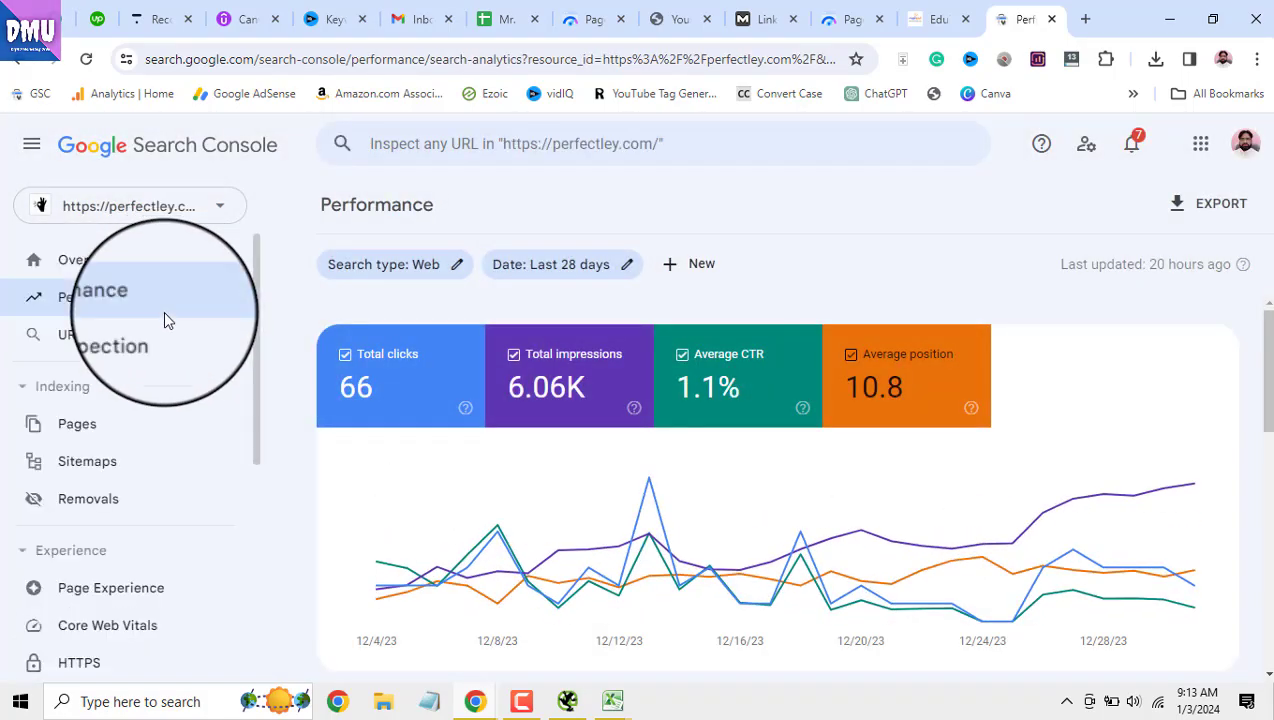
Open the page indexing report, review why pages aren't indexed and export the report to Google Sheets
{"action": "left_click", "coordinate": [155, 428]}
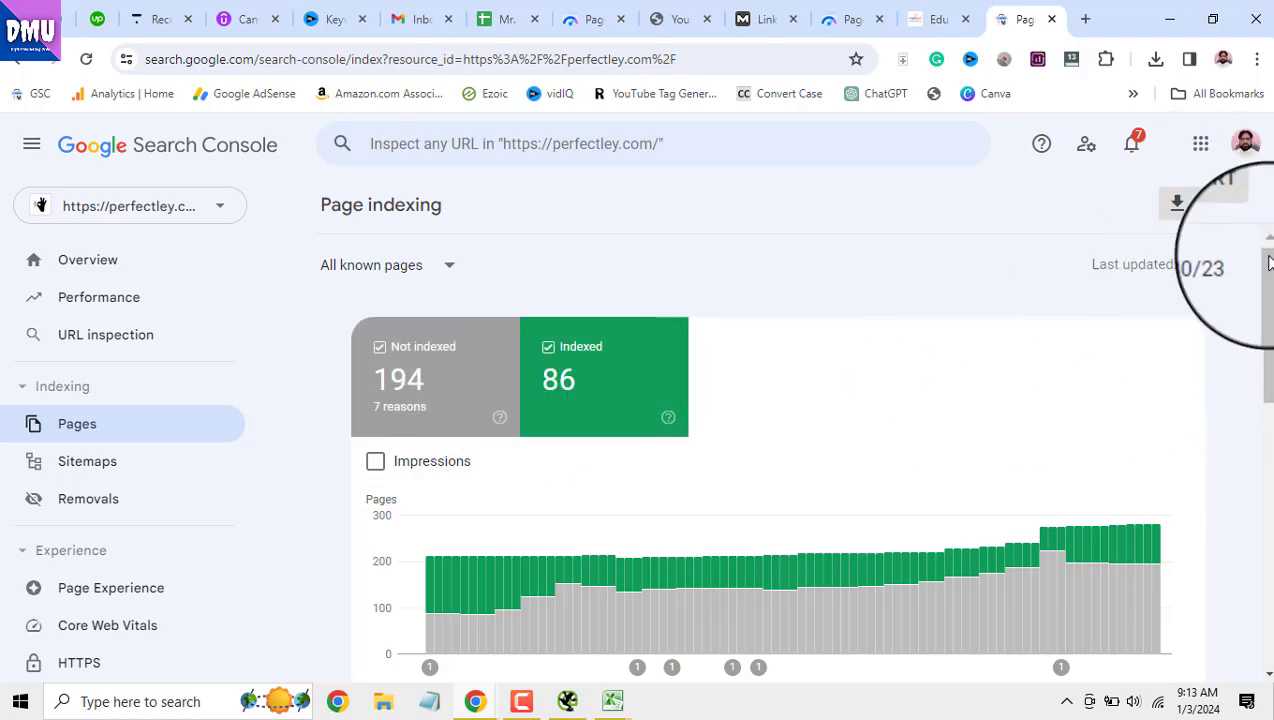
{"action": "left_click_drag", "start_coordinate": [1266, 300], "coordinate": [1266, 527]}
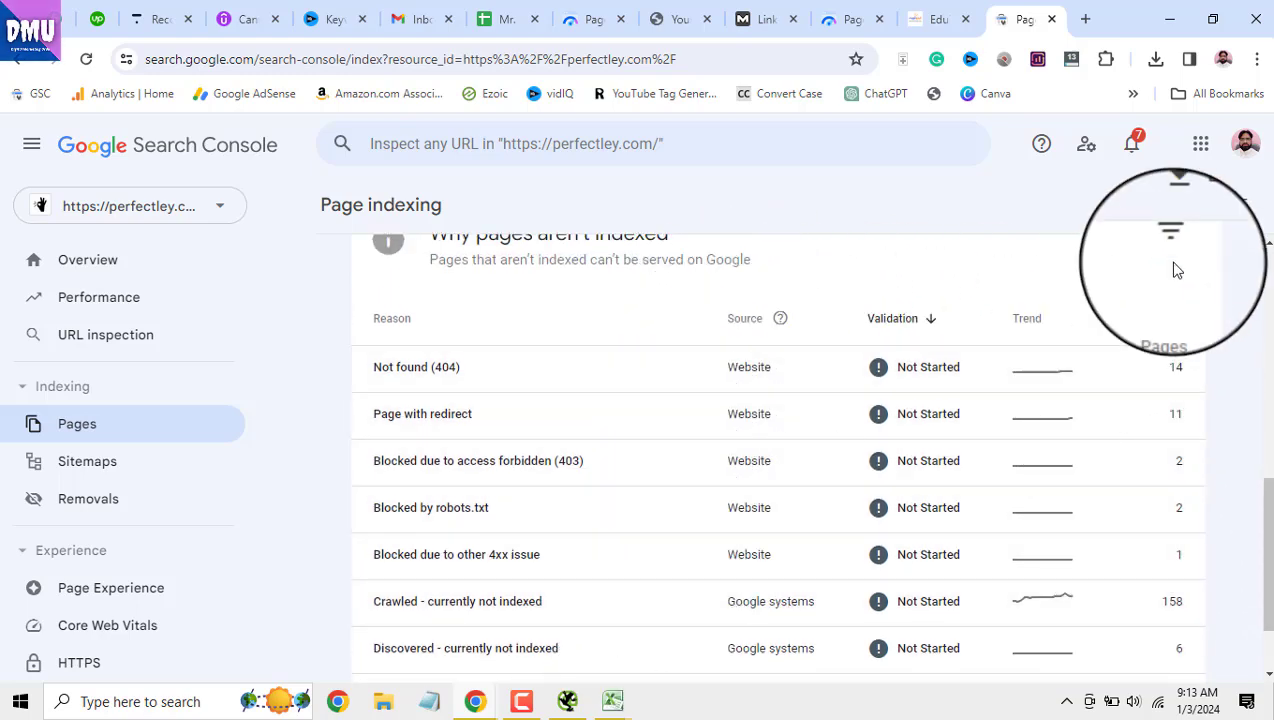
{"action": "left_click", "coordinate": [1212, 205]}
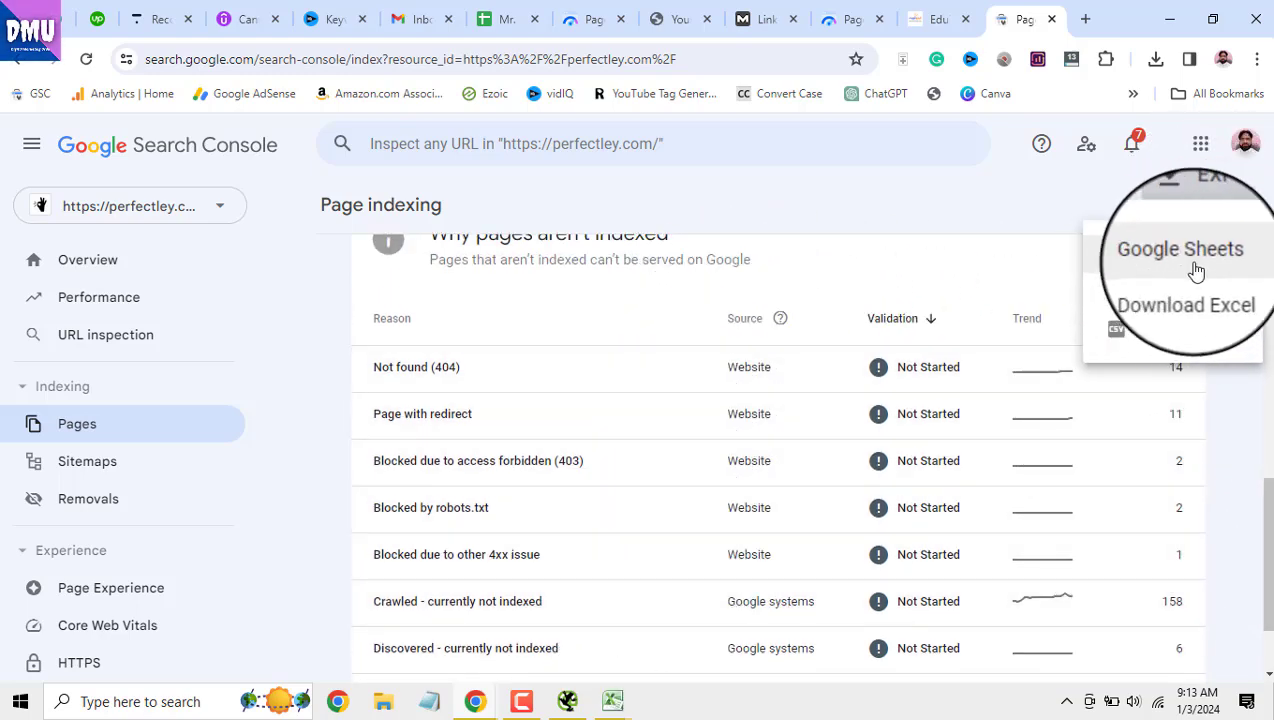
{"action": "left_click", "coordinate": [1165, 266]}
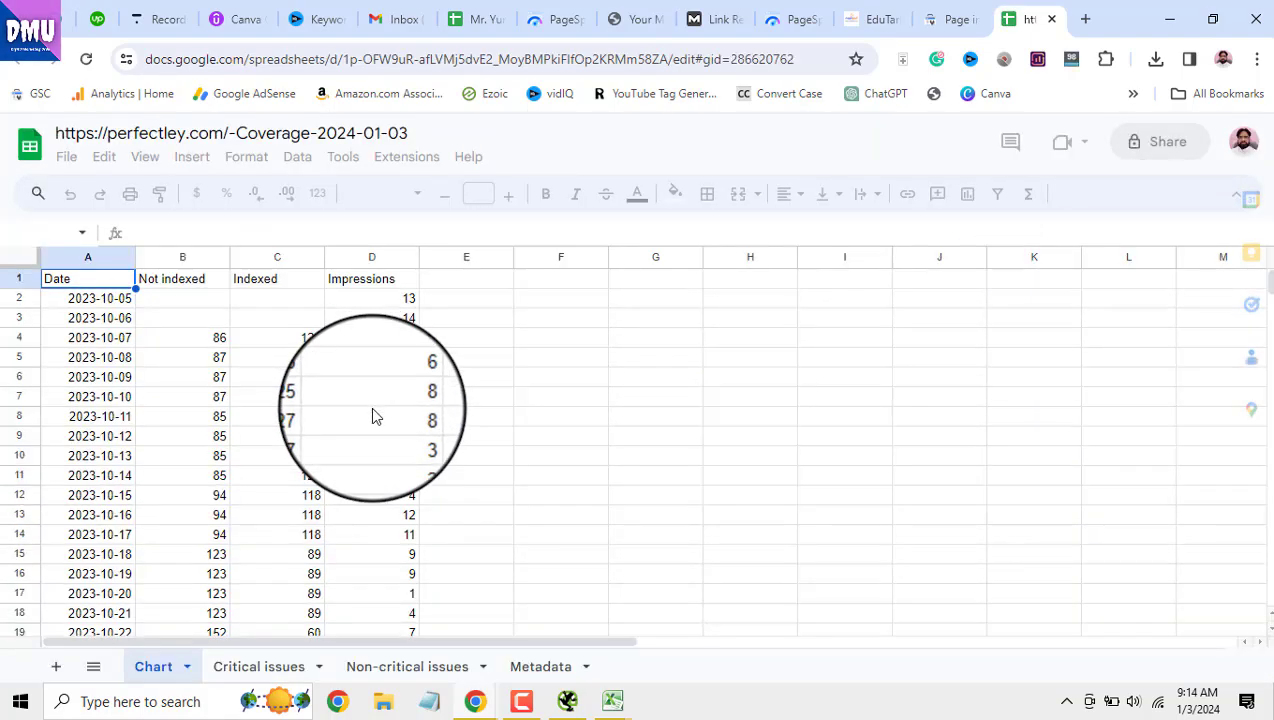
Review the exported Chart sheet and copy its full data range A1:D88
{"action": "scroll", "coordinate": [370, 406], "scroll_direction": "down", "scroll_amount": 7}
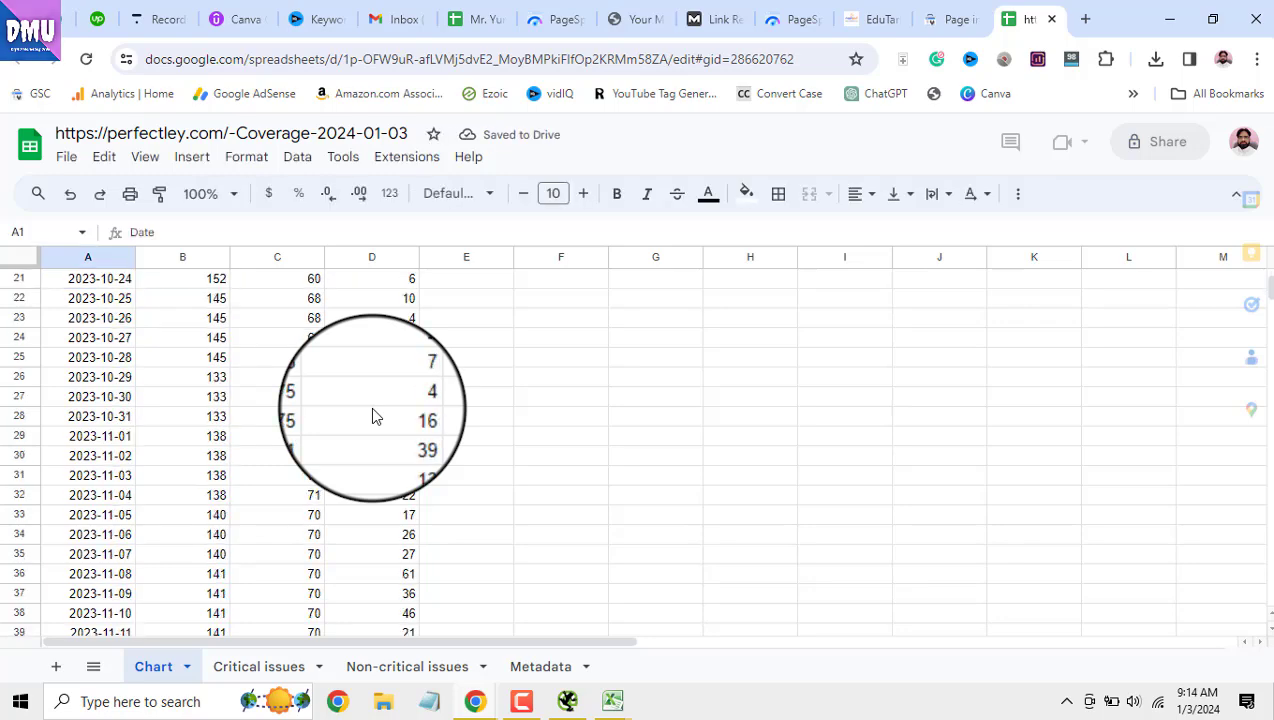
{"action": "scroll", "coordinate": [370, 406], "scroll_direction": "up", "scroll_amount": 7}
{"action": "left_click_drag", "start_coordinate": [74, 283], "coordinate": [355, 464]}
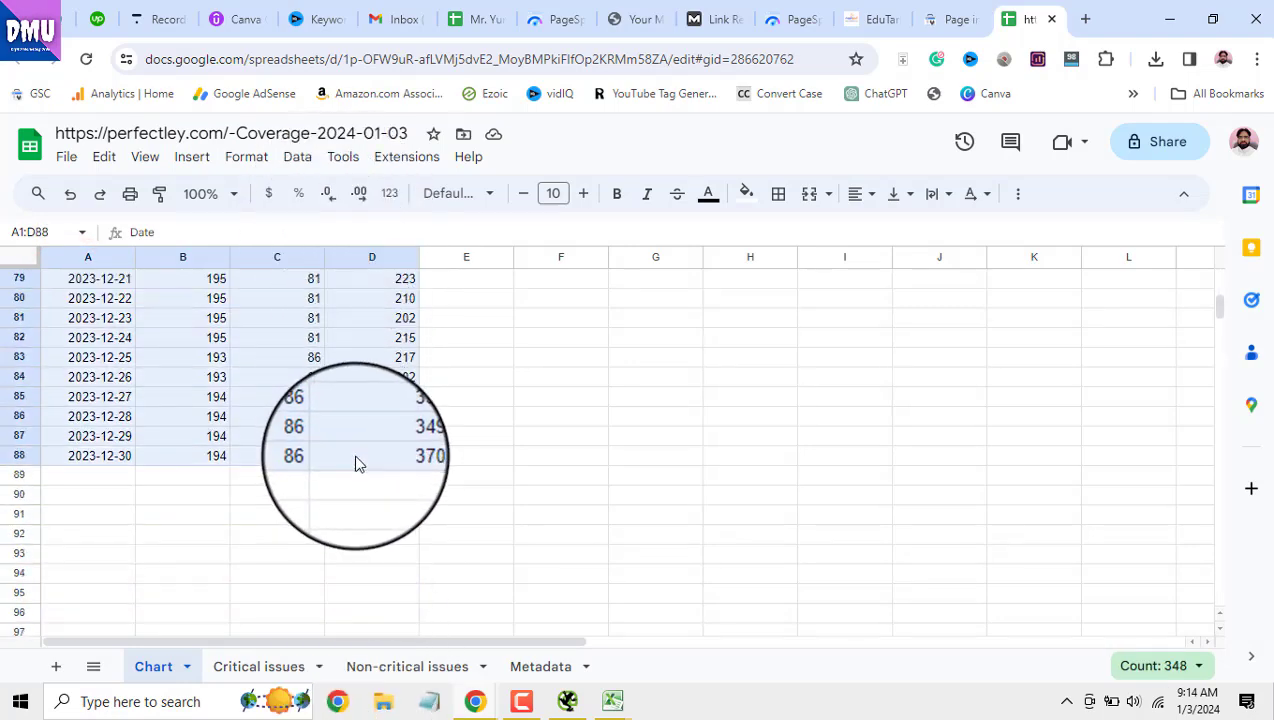
{"action": "right_click", "coordinate": [336, 384]}
{"action": "left_click", "coordinate": [405, 246]}
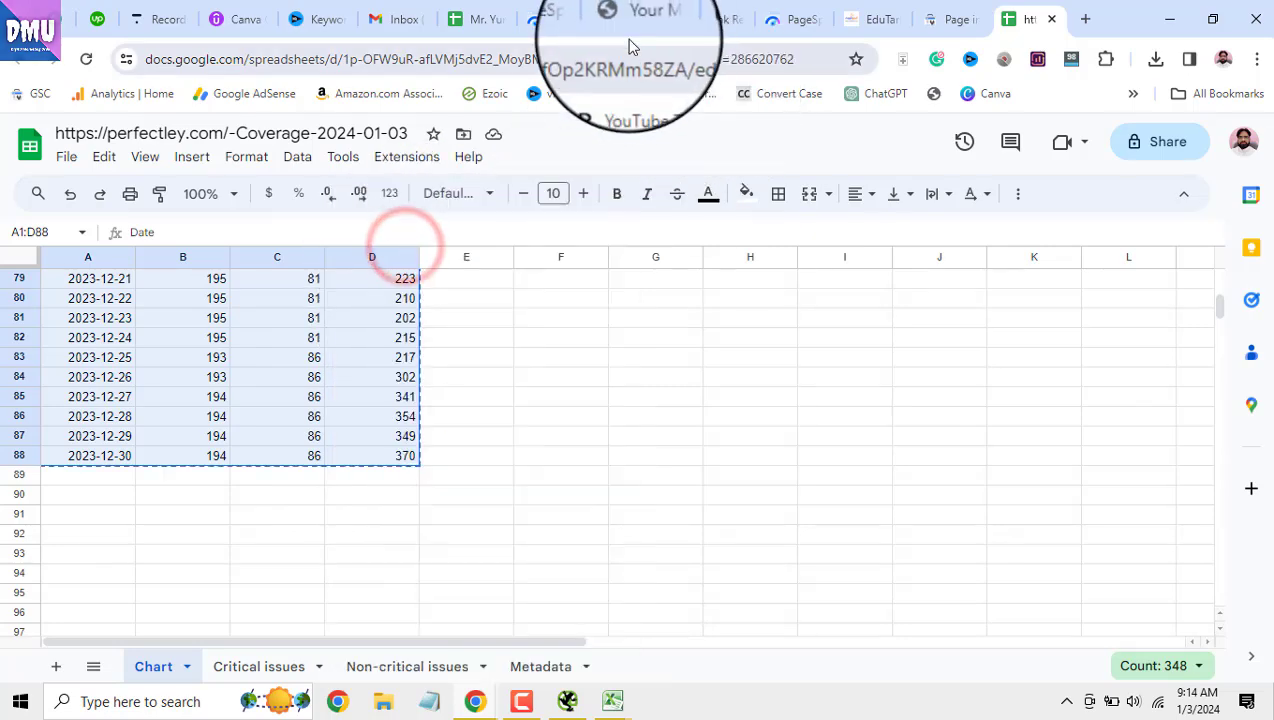
Switch to the site audit spreadsheet and examine the indexing screenshot on the Not indexed articles sheet
{"action": "left_click", "coordinate": [480, 20]}
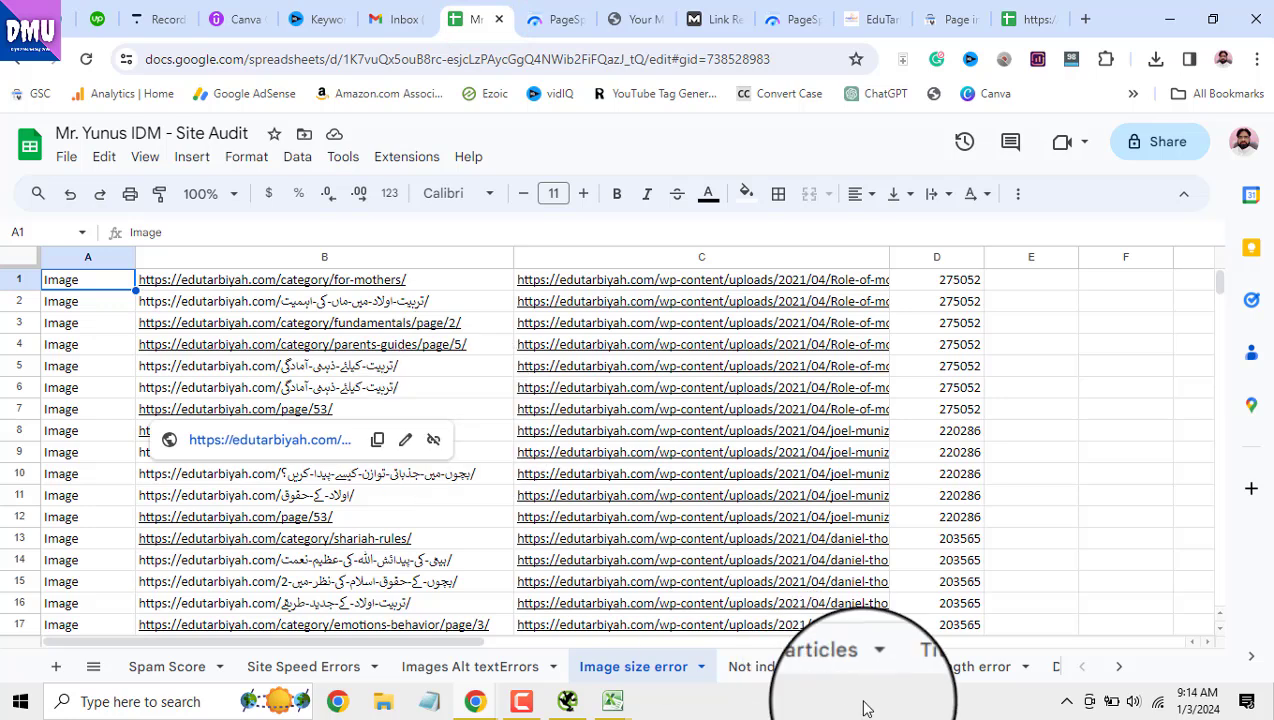
{"action": "left_click", "coordinate": [808, 668]}
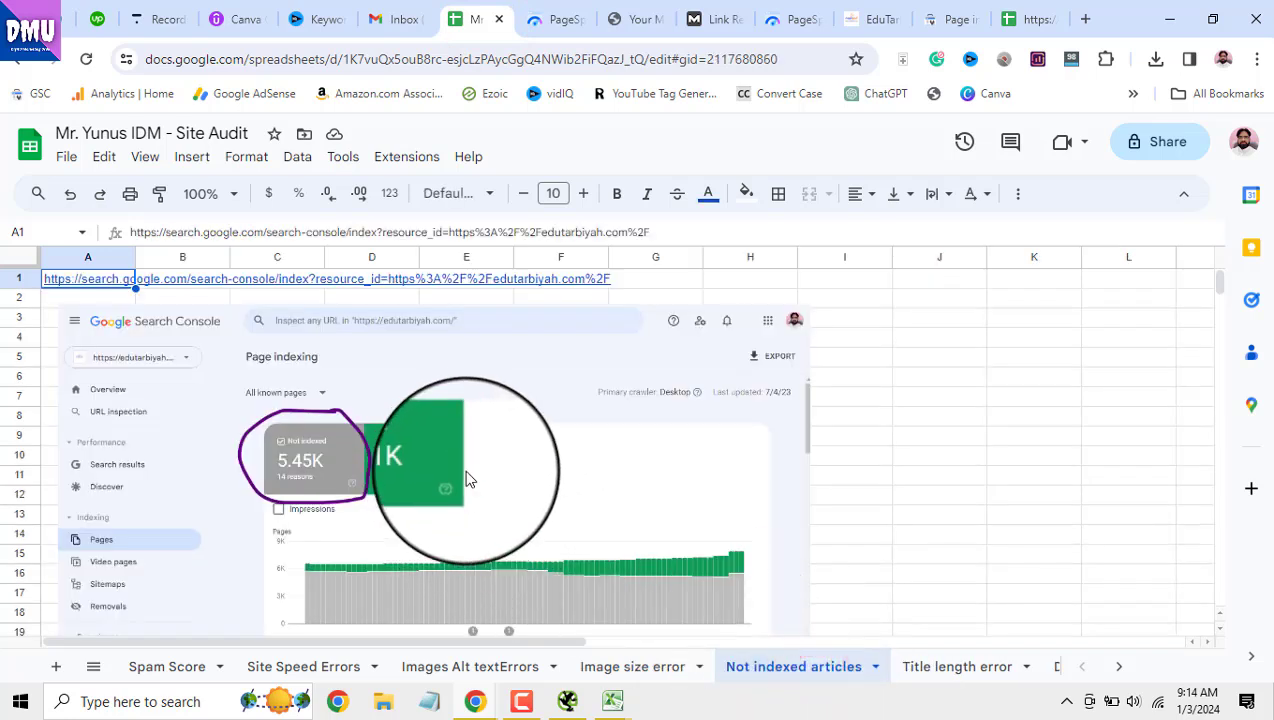
{"action": "scroll", "coordinate": [543, 467], "scroll_direction": "down", "scroll_amount": 4}
{"action": "scroll", "coordinate": [543, 467], "scroll_direction": "up", "scroll_amount": 4}
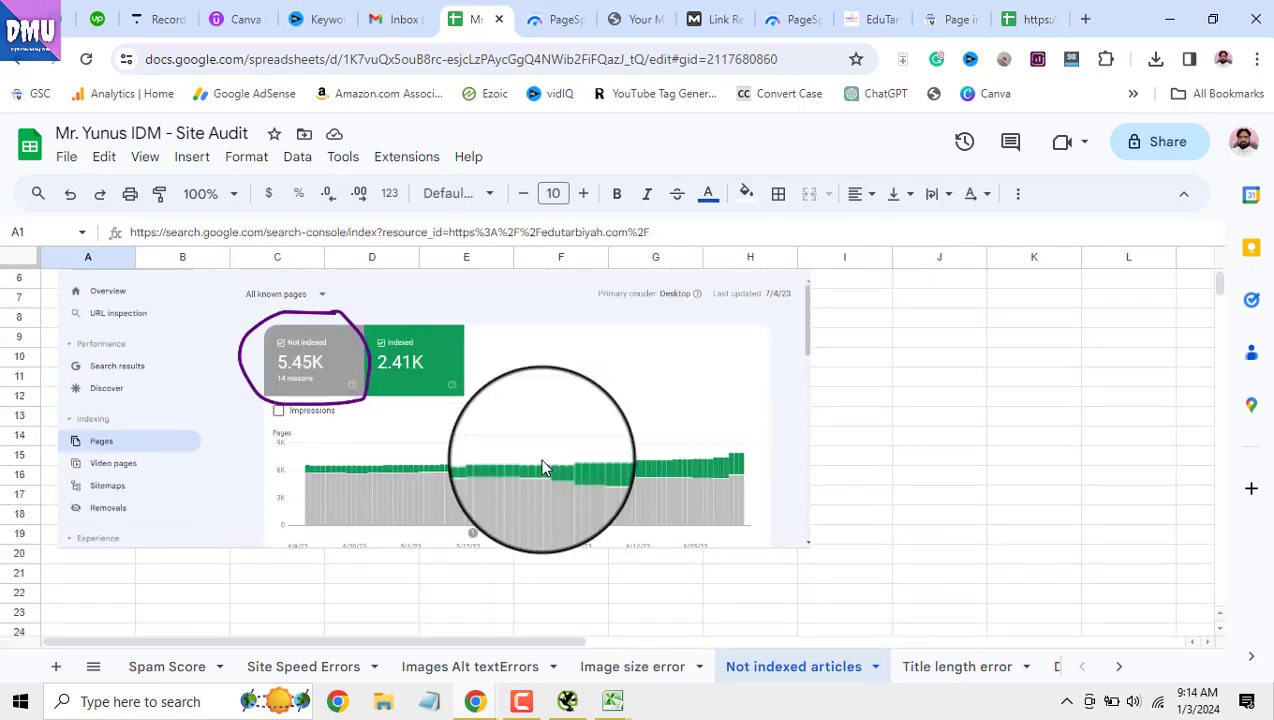
Delete the indexing screenshot from the Not indexed articles sheet, paste the copied chart data at A2 and review it
{"action": "key", "text": "Delete"}
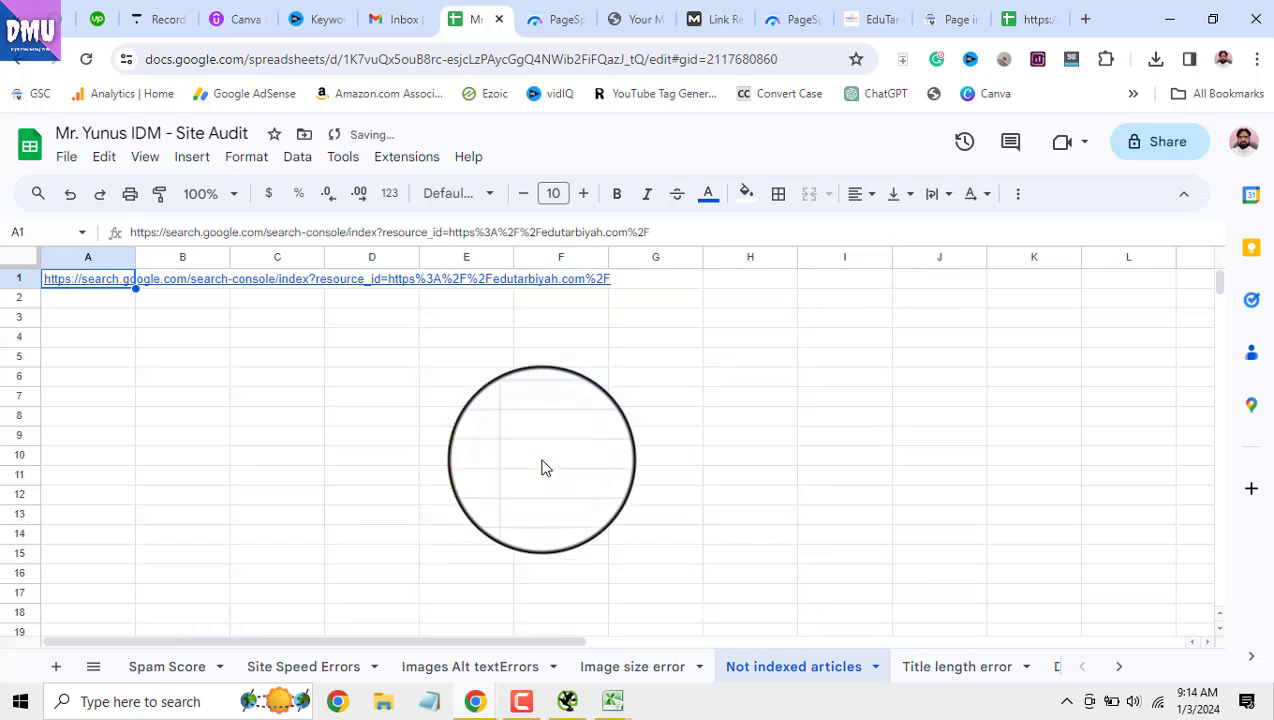
{"action": "left_click", "coordinate": [112, 299]}
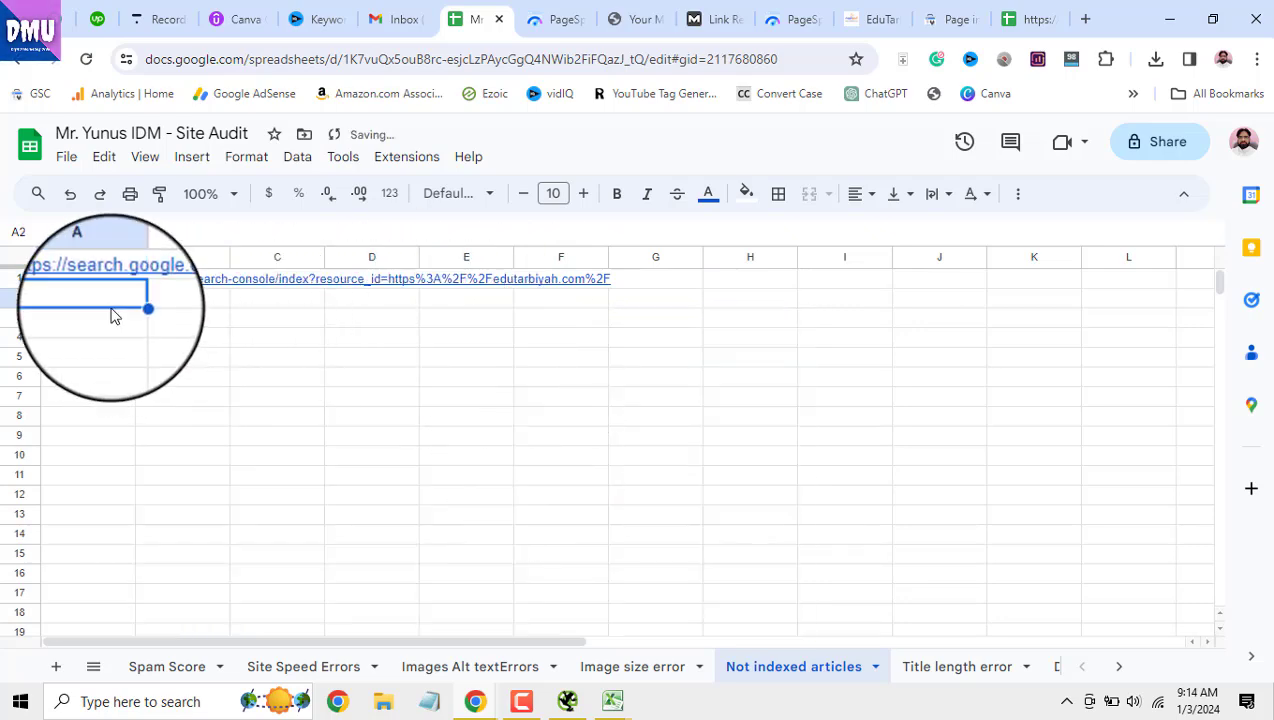
{"action": "right_click", "coordinate": [112, 299]}
{"action": "left_click", "coordinate": [218, 276]}
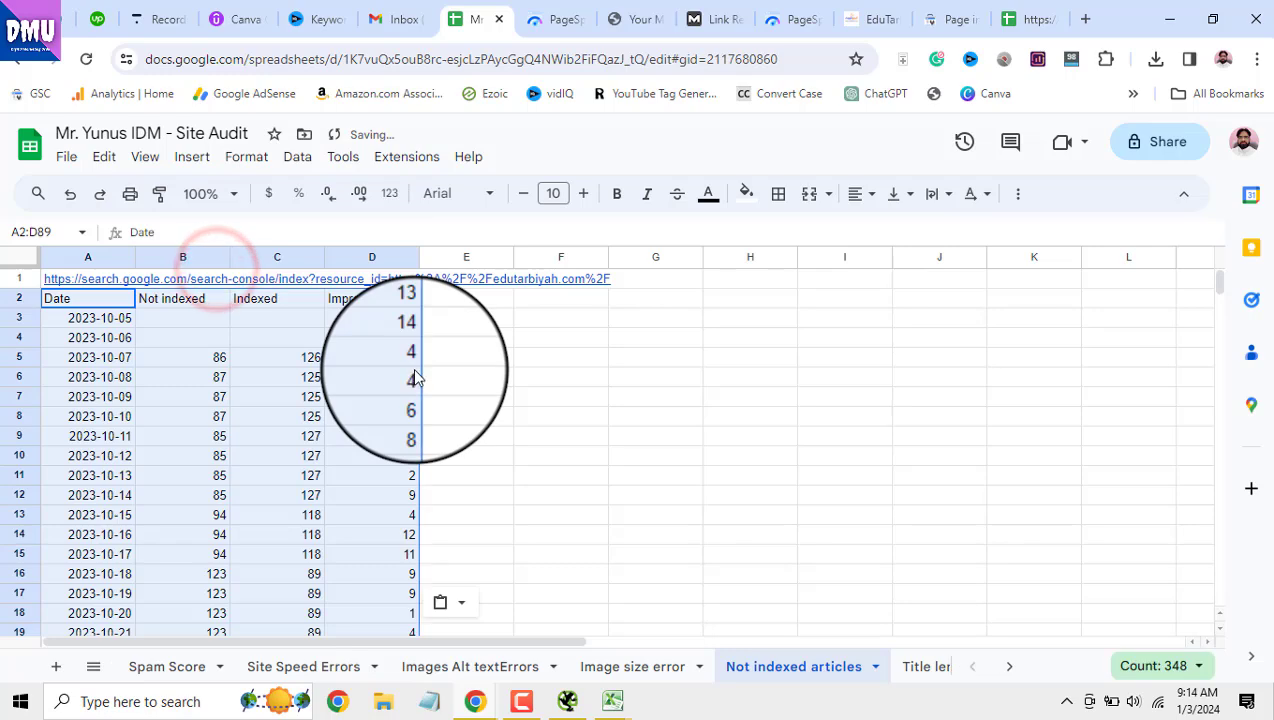
{"action": "left_click", "coordinate": [530, 393]}
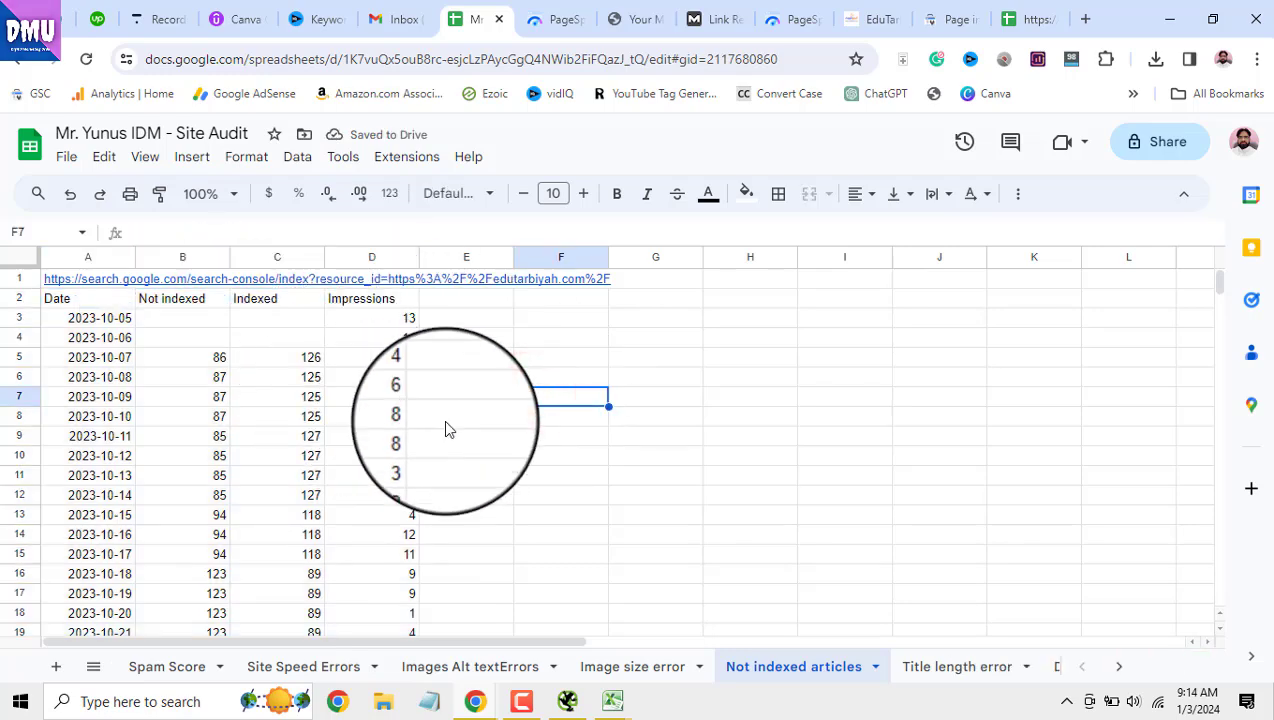
{"action": "scroll", "coordinate": [446, 429], "scroll_direction": "down", "scroll_amount": 3}
{"action": "scroll", "coordinate": [446, 429], "scroll_direction": "down", "scroll_amount": 17}
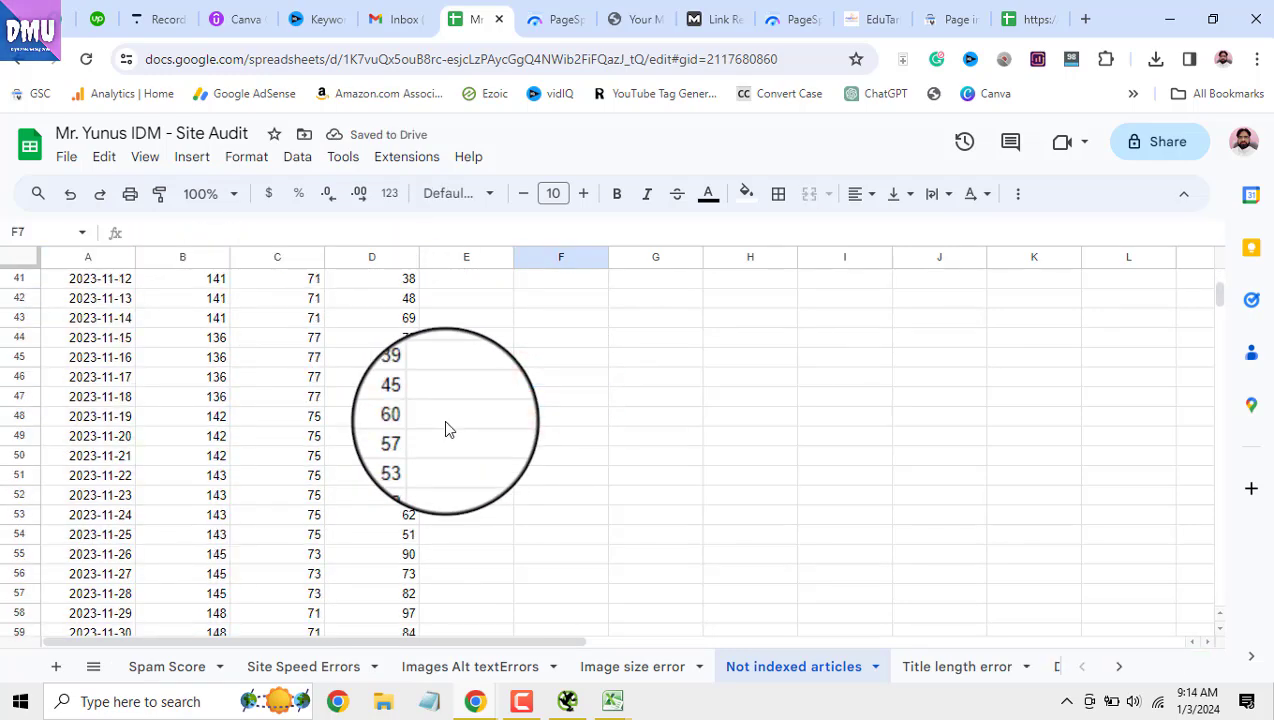
{"action": "scroll", "coordinate": [446, 429], "scroll_direction": "down", "scroll_amount": 5}
{"action": "scroll", "coordinate": [458, 435], "scroll_direction": "up", "scroll_amount": 14}
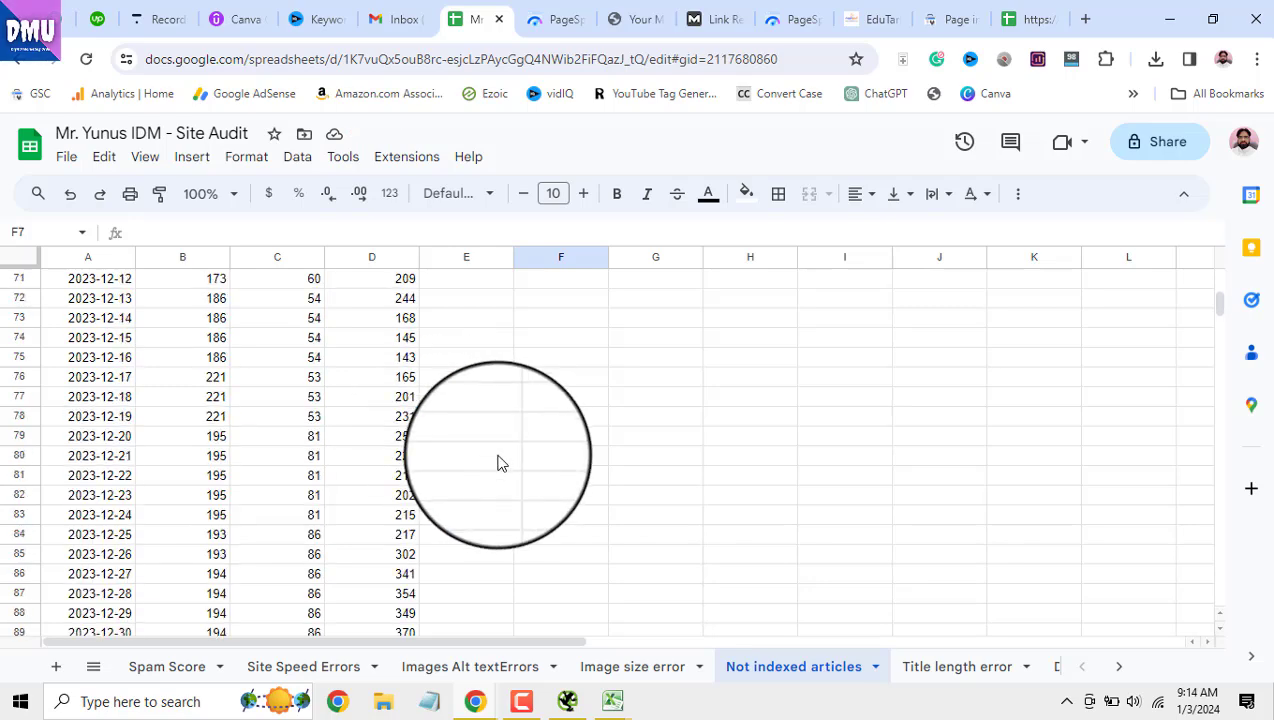
{"action": "scroll", "coordinate": [503, 467], "scroll_direction": "up", "scroll_amount": 4}
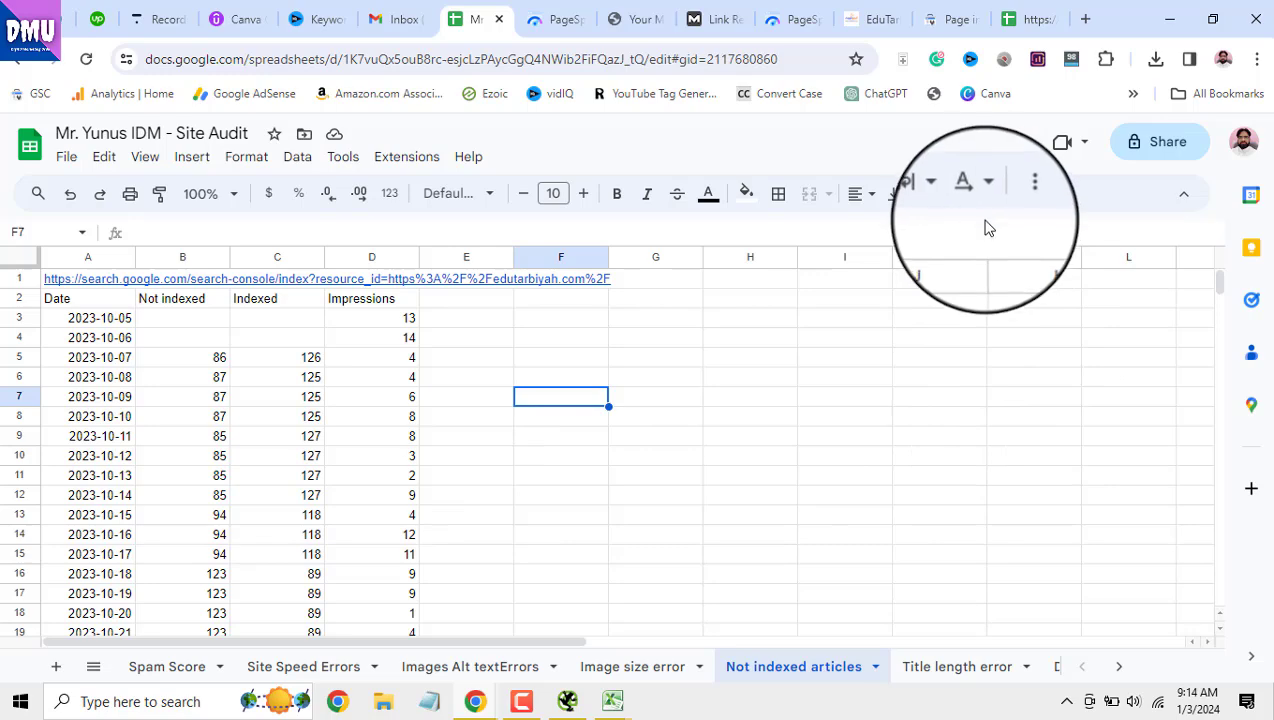
Switch back to Search Console, open the Crawled - currently not indexed report and examine its example URLs
{"action": "left_click", "coordinate": [948, 19]}
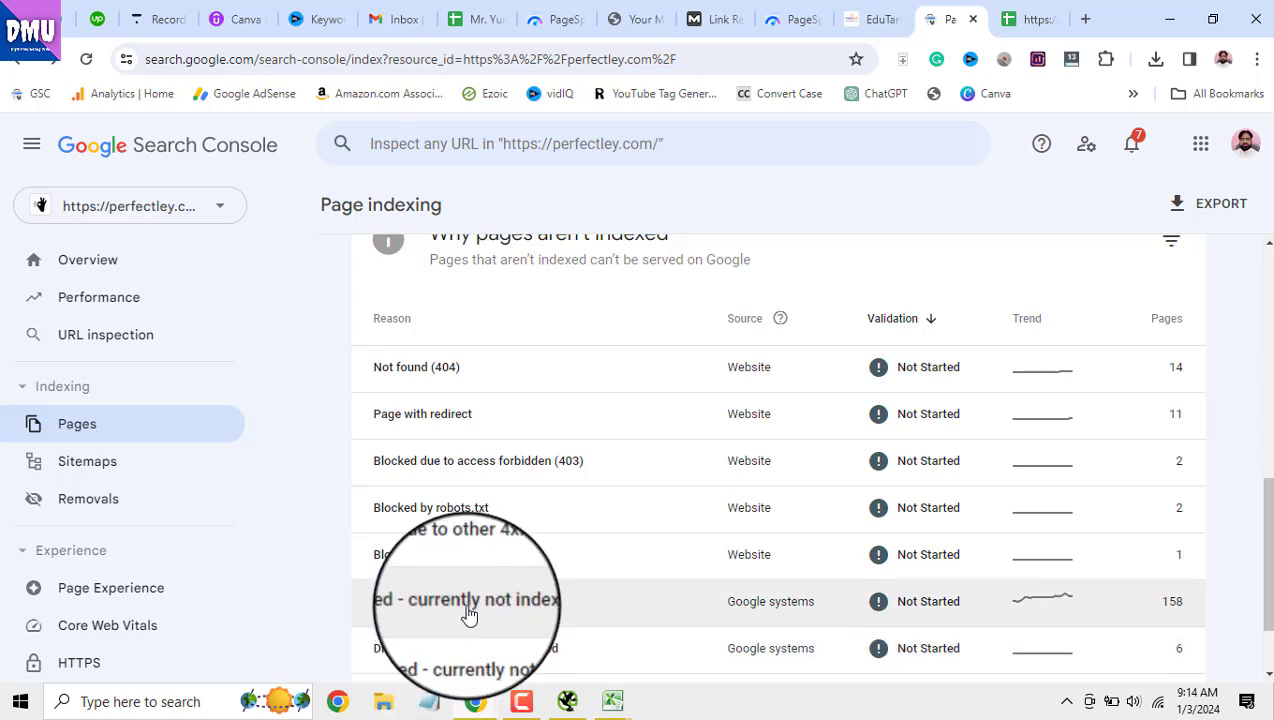
{"action": "left_click", "coordinate": [466, 612]}
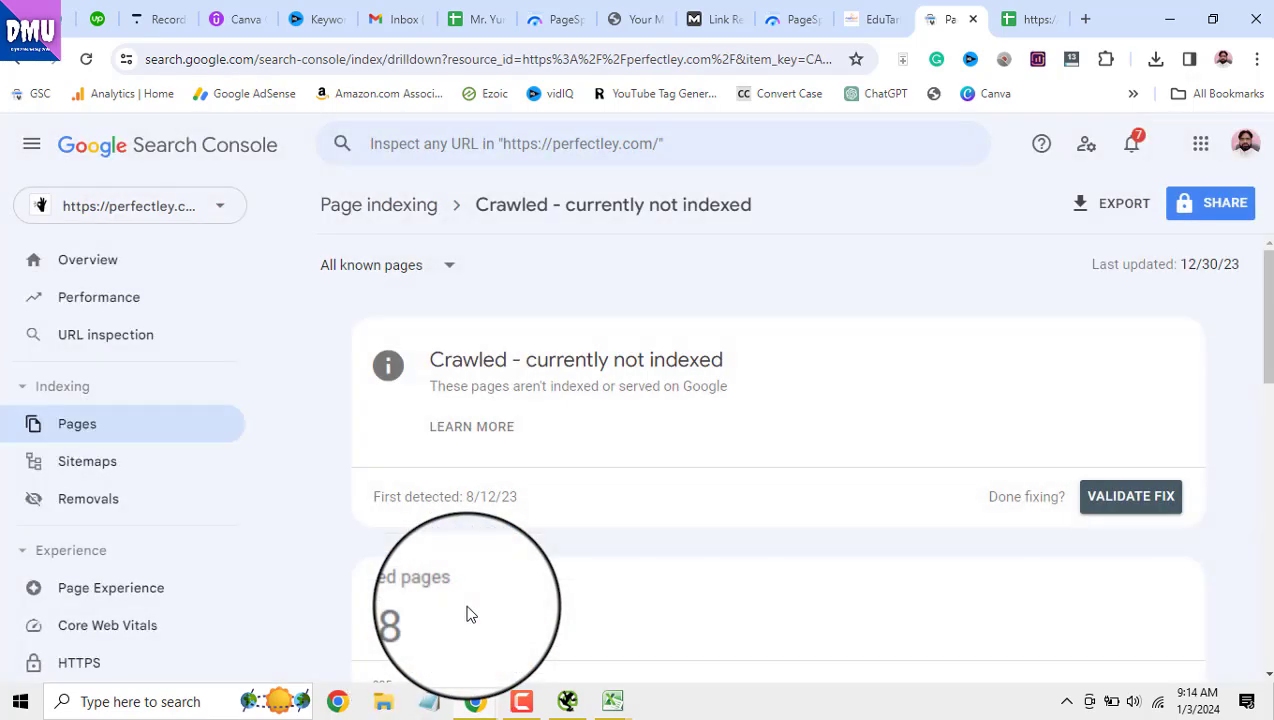
{"action": "scroll", "coordinate": [816, 509], "scroll_direction": "down", "scroll_amount": 7}
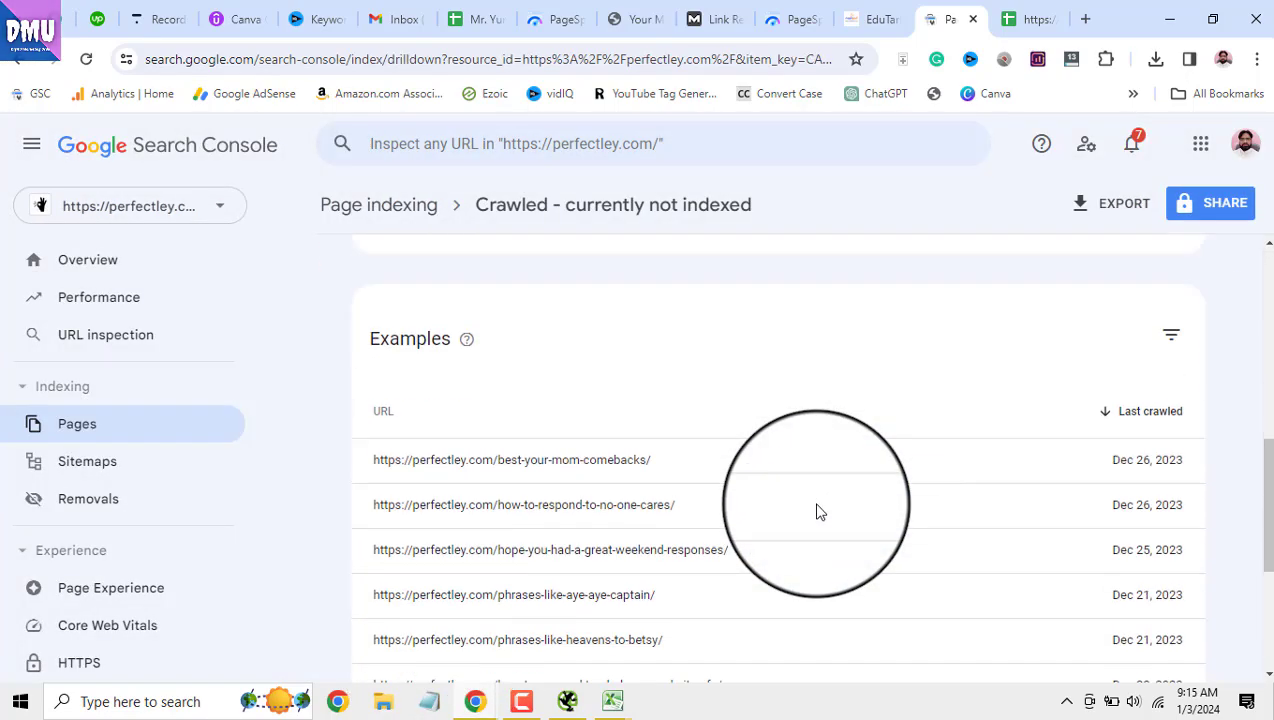
{"action": "scroll", "coordinate": [816, 509], "scroll_direction": "down", "scroll_amount": 2}
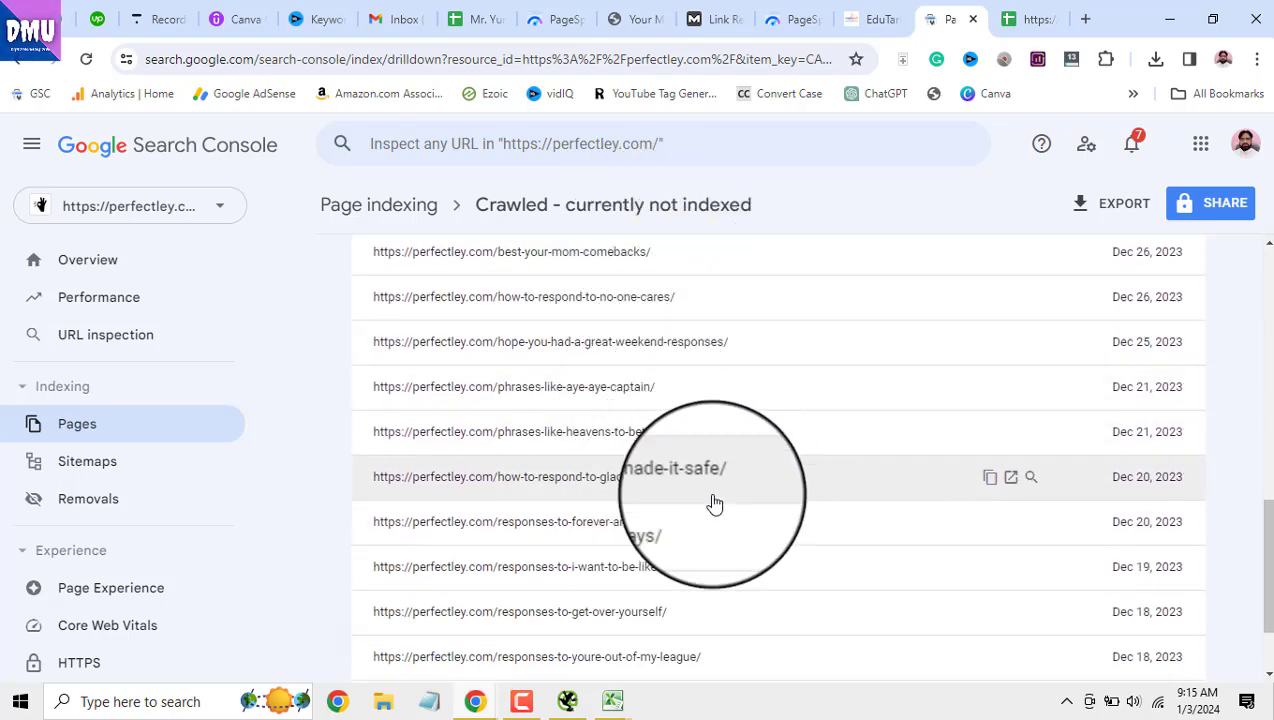
{"action": "scroll", "coordinate": [686, 545], "scroll_direction": "down", "scroll_amount": 1}
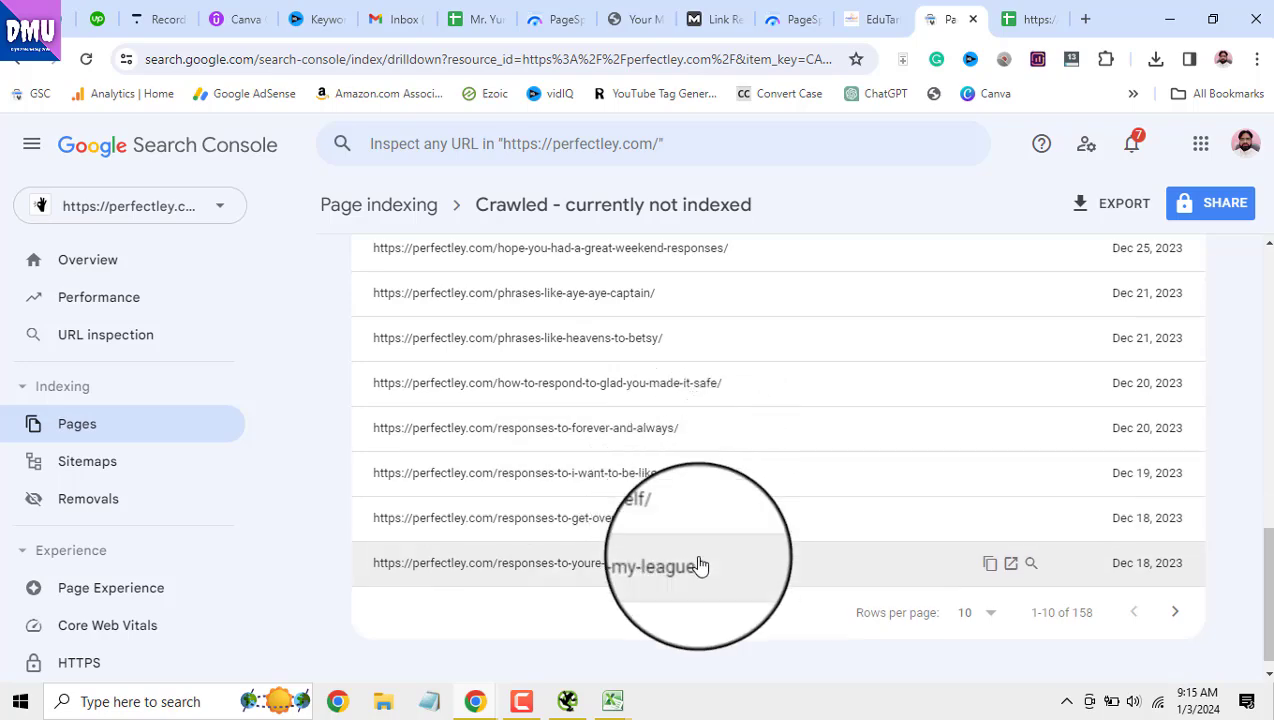
{"action": "scroll", "coordinate": [670, 426], "scroll_direction": "up", "scroll_amount": 2}
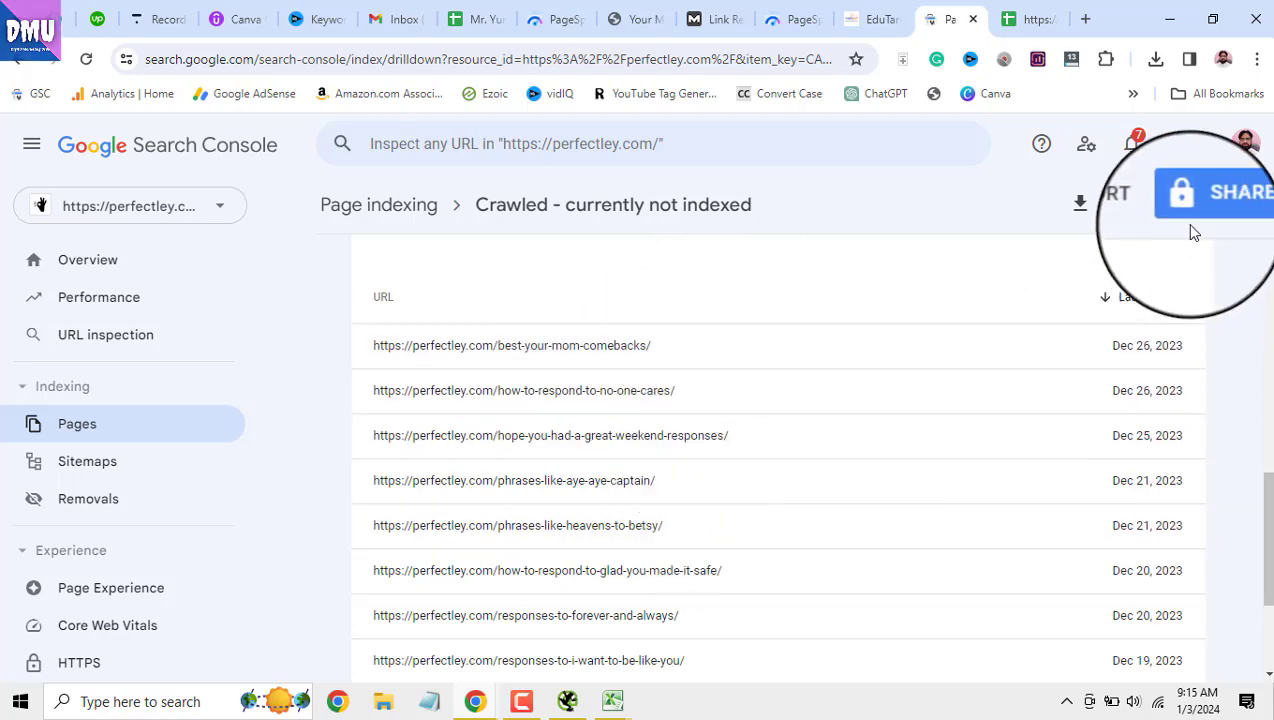
Export the Crawled - currently not indexed report to Google Sheets and review its Chart, Table and Metadata sheets
{"action": "left_click", "coordinate": [1115, 219]}
{"action": "left_click", "coordinate": [1121, 257]}
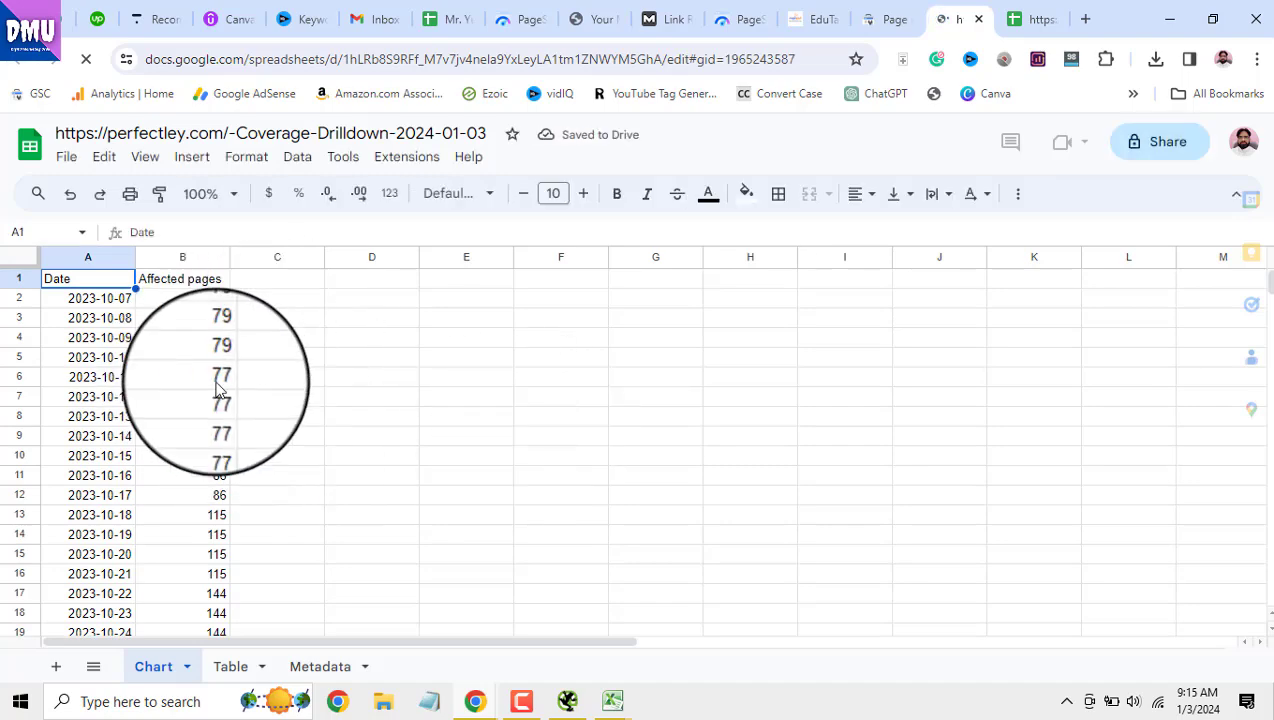
{"action": "left_click", "coordinate": [230, 666]}
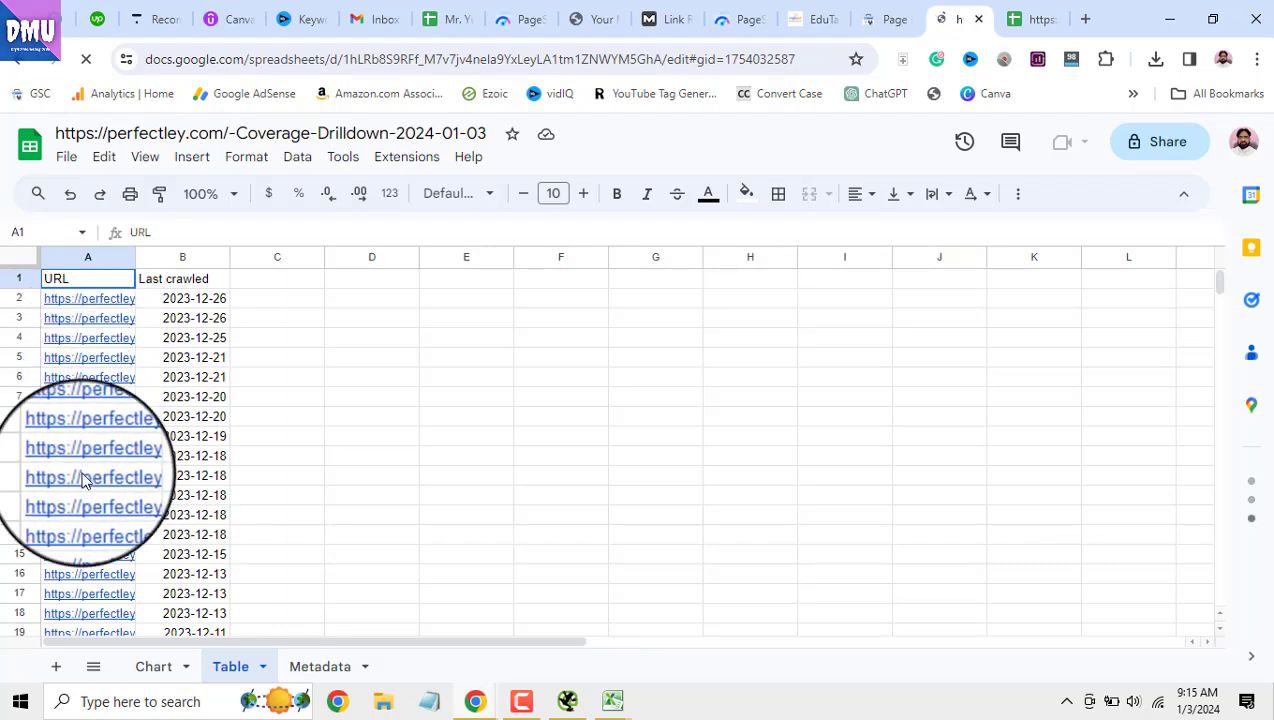
{"action": "left_click", "coordinate": [304, 666]}
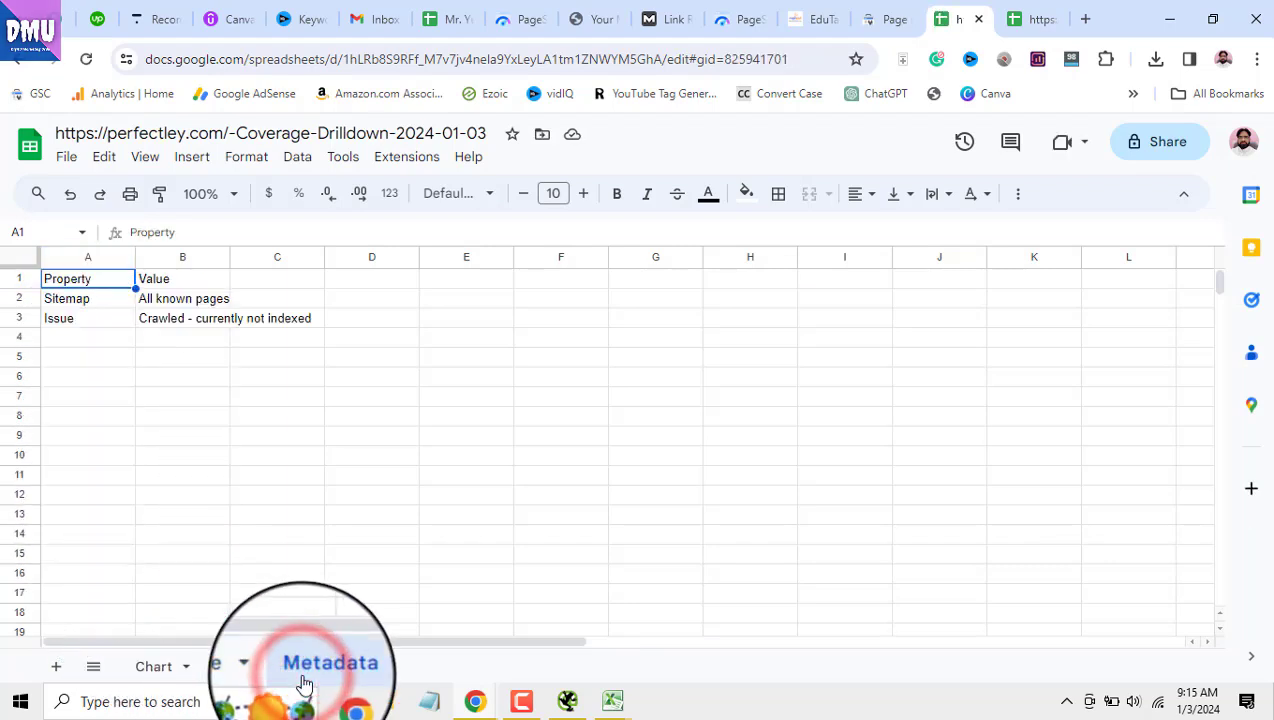
{"action": "left_click", "coordinate": [153, 666]}
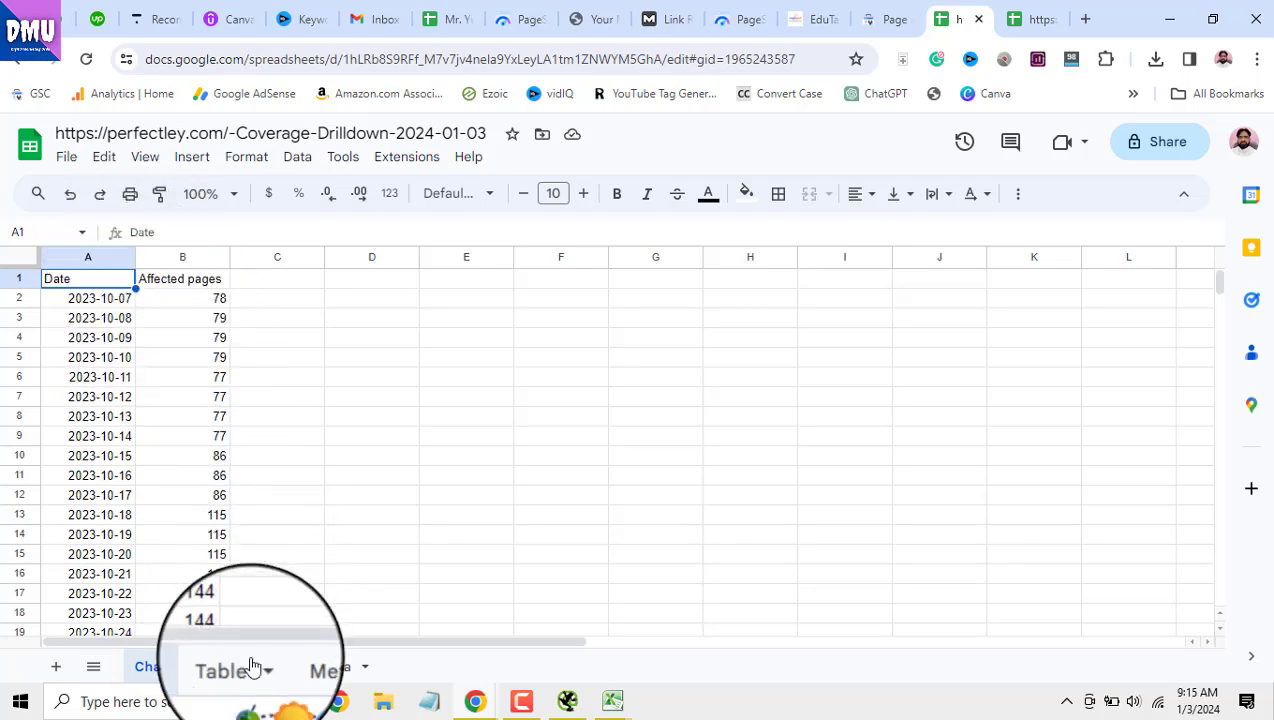
{"action": "left_click", "coordinate": [230, 678]}
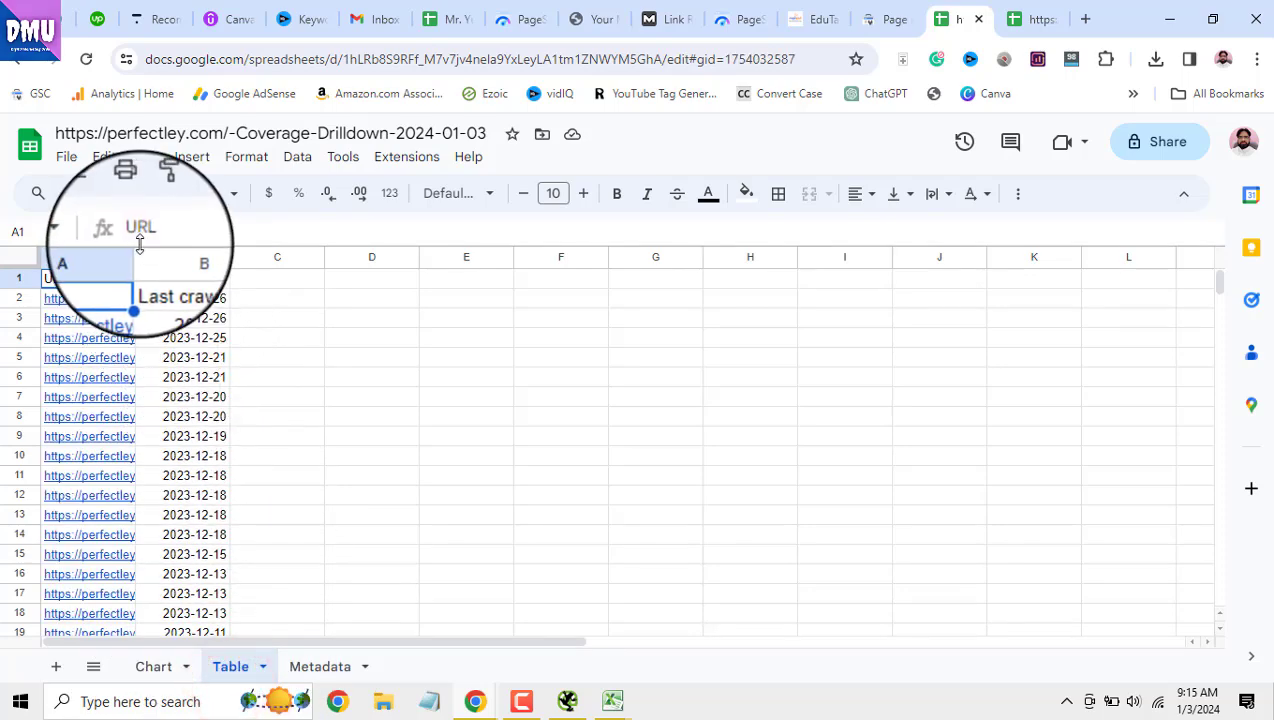
Widen column A on the exported Table sheet and copy the full range A1:B159
{"action": "left_click_drag", "start_coordinate": [135, 257], "coordinate": [212, 272]}
{"action": "left_click_drag", "start_coordinate": [97, 279], "coordinate": [288, 716]}
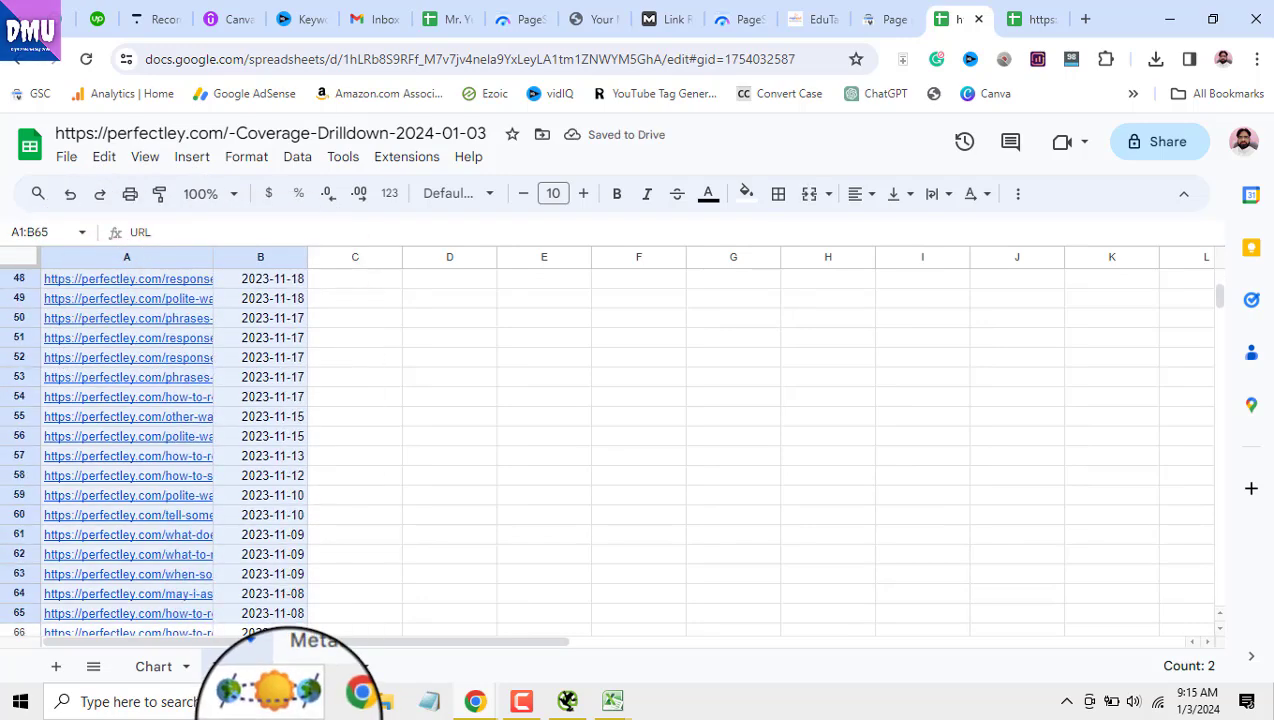
{"action": "left_click_drag", "start_coordinate": [290, 690], "coordinate": [286, 308]}
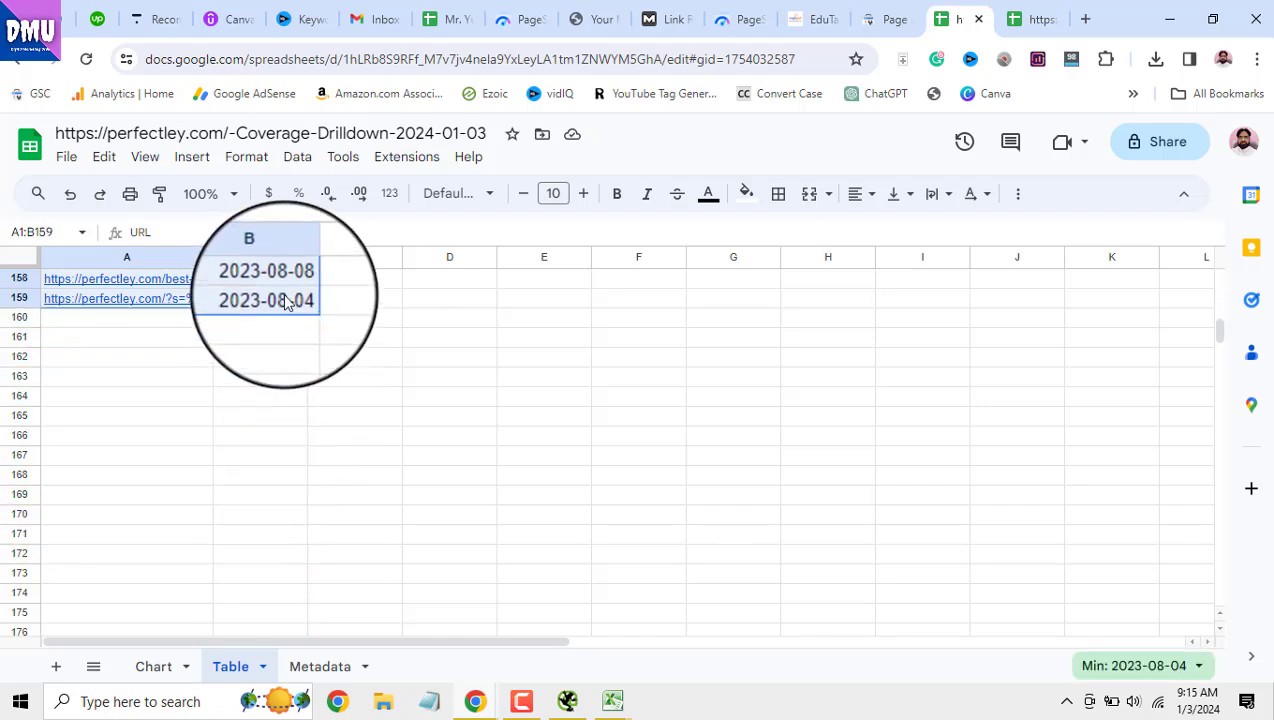
{"action": "right_click", "coordinate": [286, 304]}
{"action": "left_click", "coordinate": [362, 237]}
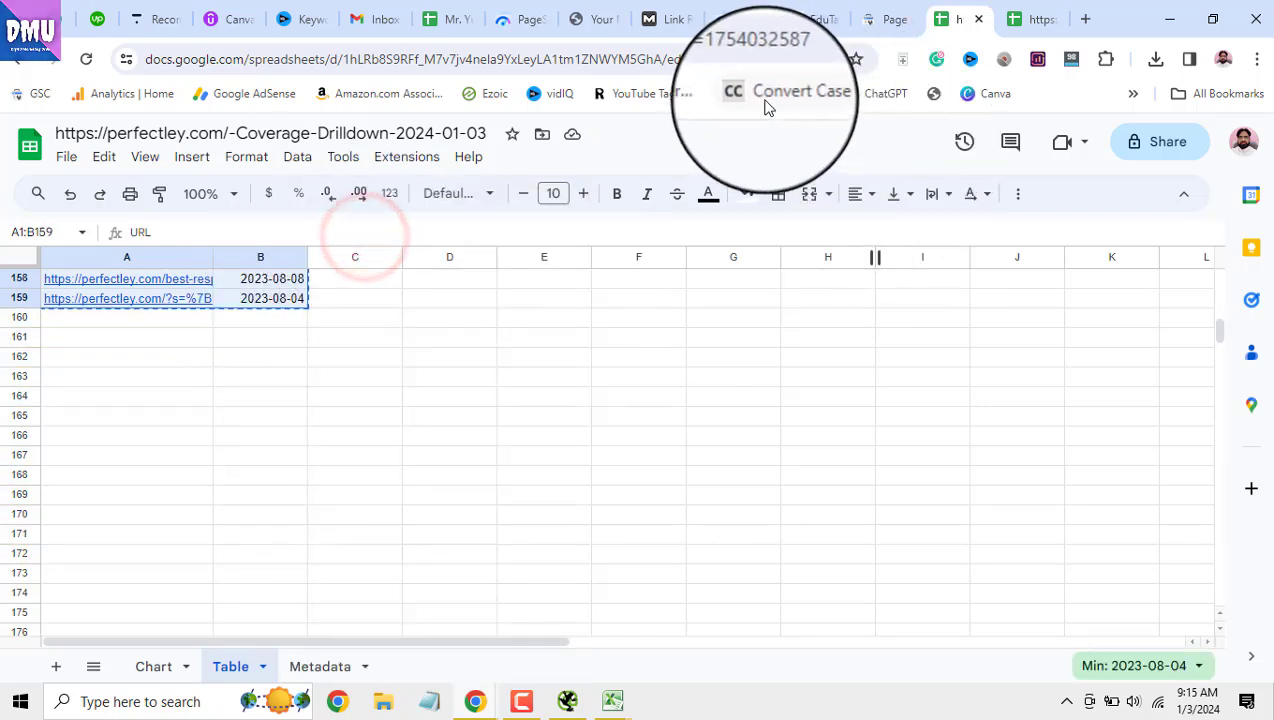
In the site audit spreadsheet, clear A2:D90 on the Not indexed articles sheet and paste the copied URL table at A2
{"action": "left_click", "coordinate": [443, 33]}
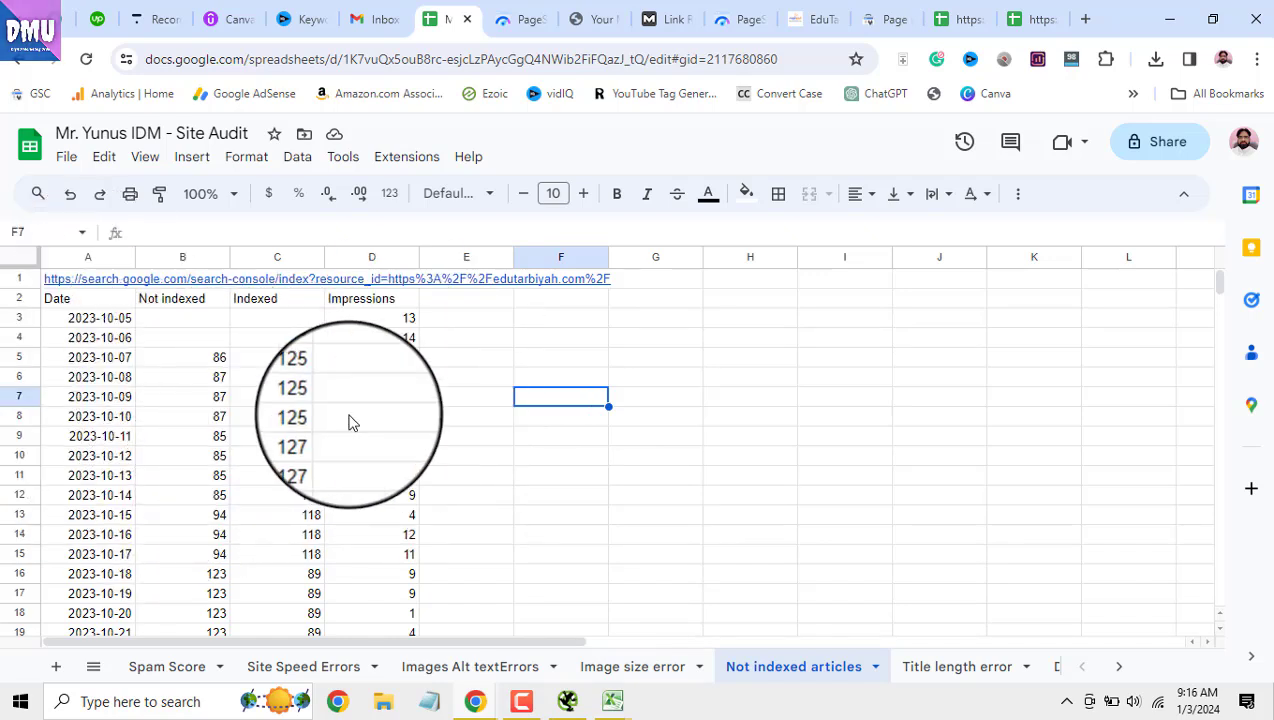
{"action": "left_click_drag", "start_coordinate": [48, 299], "coordinate": [455, 316]}
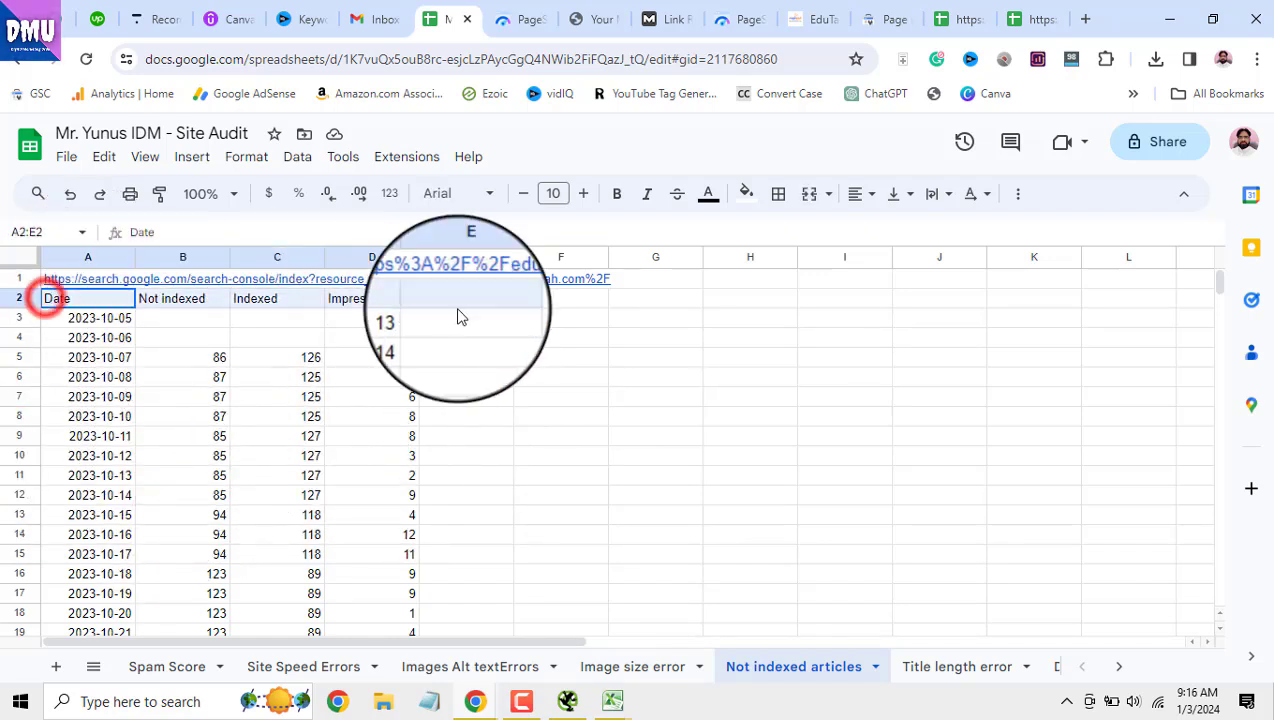
{"action": "left_click_drag", "start_coordinate": [452, 392], "coordinate": [381, 262]}
{"action": "scroll", "coordinate": [430, 470], "scroll_direction": "up", "scroll_amount": 3}
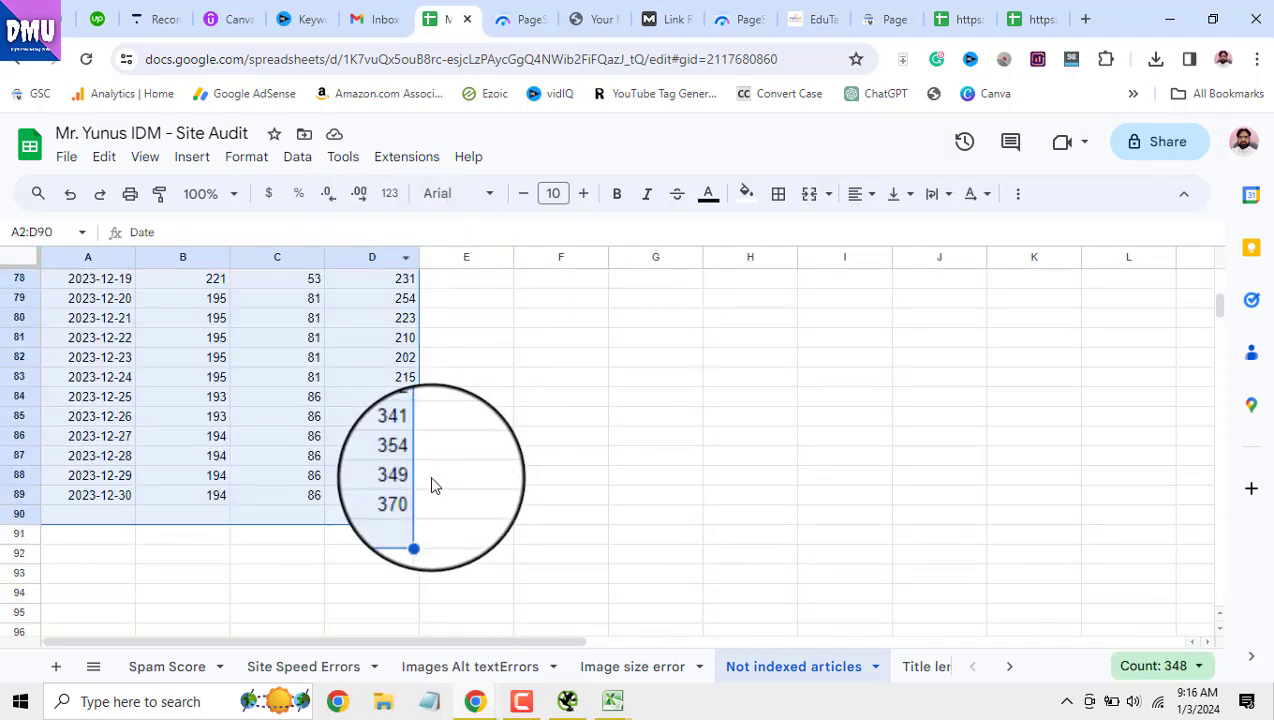
{"action": "scroll", "coordinate": [429, 475], "scroll_direction": "up", "scroll_amount": 4}
{"action": "key", "text": "Delete"}
{"action": "scroll", "coordinate": [351, 474], "scroll_direction": "up", "scroll_amount": 2}
{"action": "scroll", "coordinate": [350, 476], "scroll_direction": "up", "scroll_amount": 8}
{"action": "scroll", "coordinate": [350, 478], "scroll_direction": "up", "scroll_amount": 3}
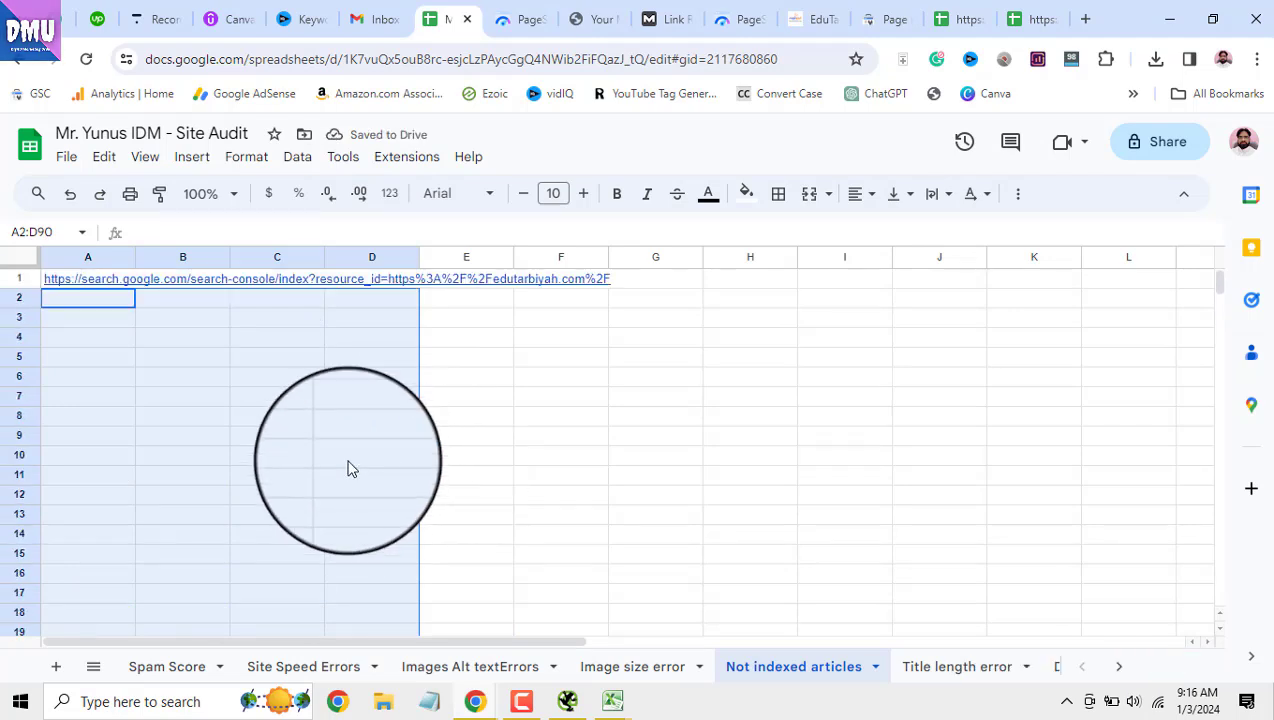
{"action": "right_click", "coordinate": [88, 300]}
{"action": "left_click", "coordinate": [114, 269]}
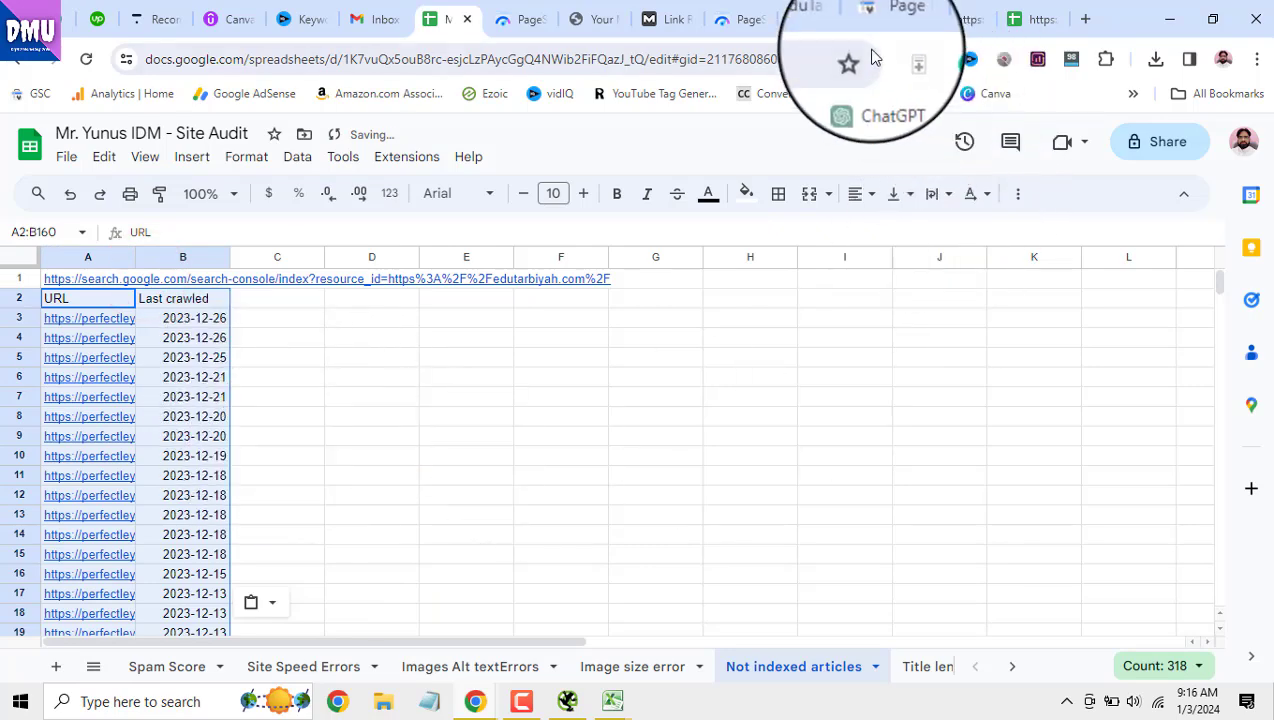
Switch to Search Console, return to the main Page indexing report and review the reasons pages aren't indexed
{"action": "left_click", "coordinate": [878, 20]}
{"action": "scroll", "coordinate": [812, 418], "scroll_direction": "up", "scroll_amount": 1}
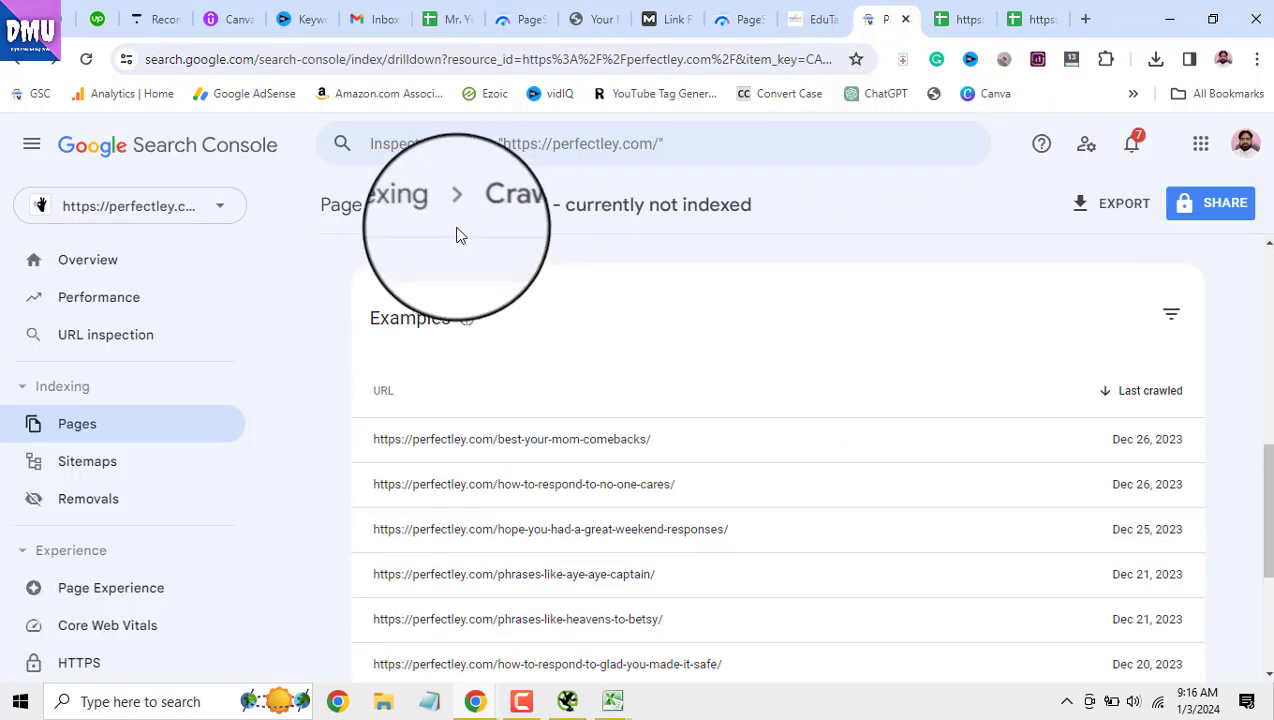
{"action": "left_click", "coordinate": [410, 205]}
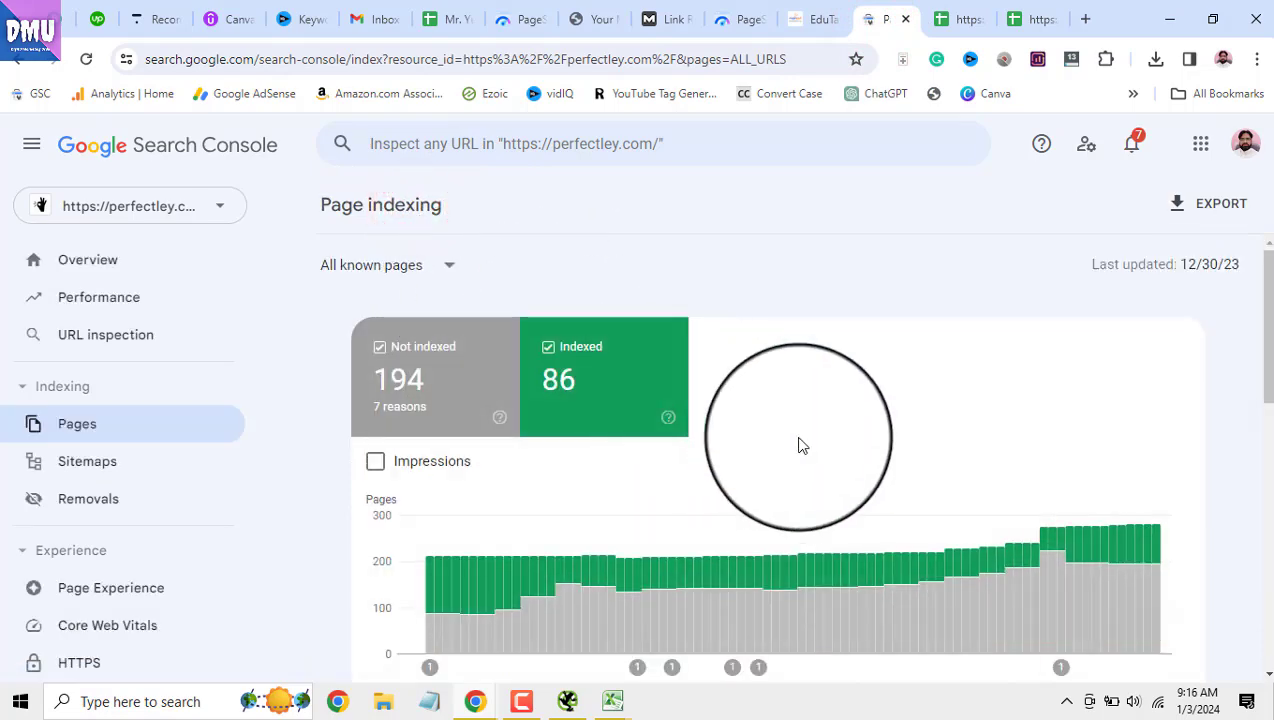
{"action": "scroll", "coordinate": [798, 446], "scroll_direction": "down", "scroll_amount": 7}
{"action": "scroll", "coordinate": [798, 446], "scroll_direction": "down", "scroll_amount": 1}
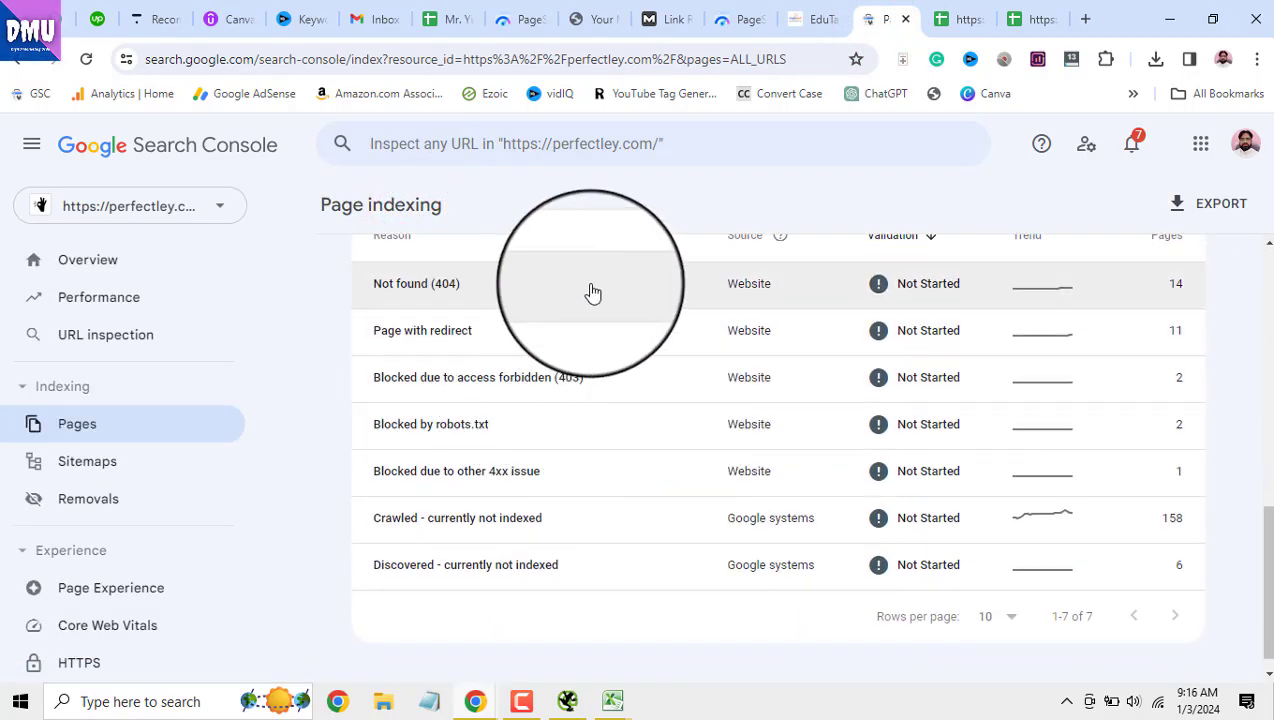
Open the Not found (404) report, examine its example URLs and go back to the list of page indexing reasons
{"action": "left_click", "coordinate": [591, 289]}
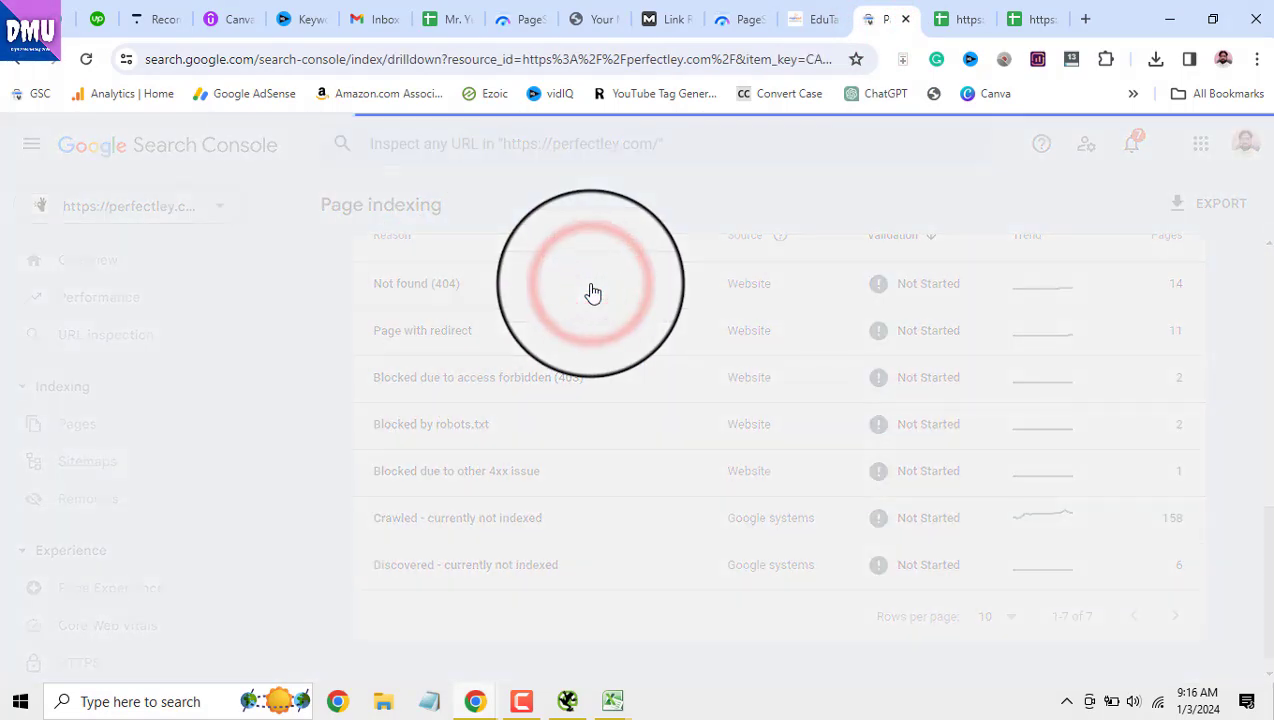
{"action": "scroll", "coordinate": [679, 418], "scroll_direction": "down", "scroll_amount": 5}
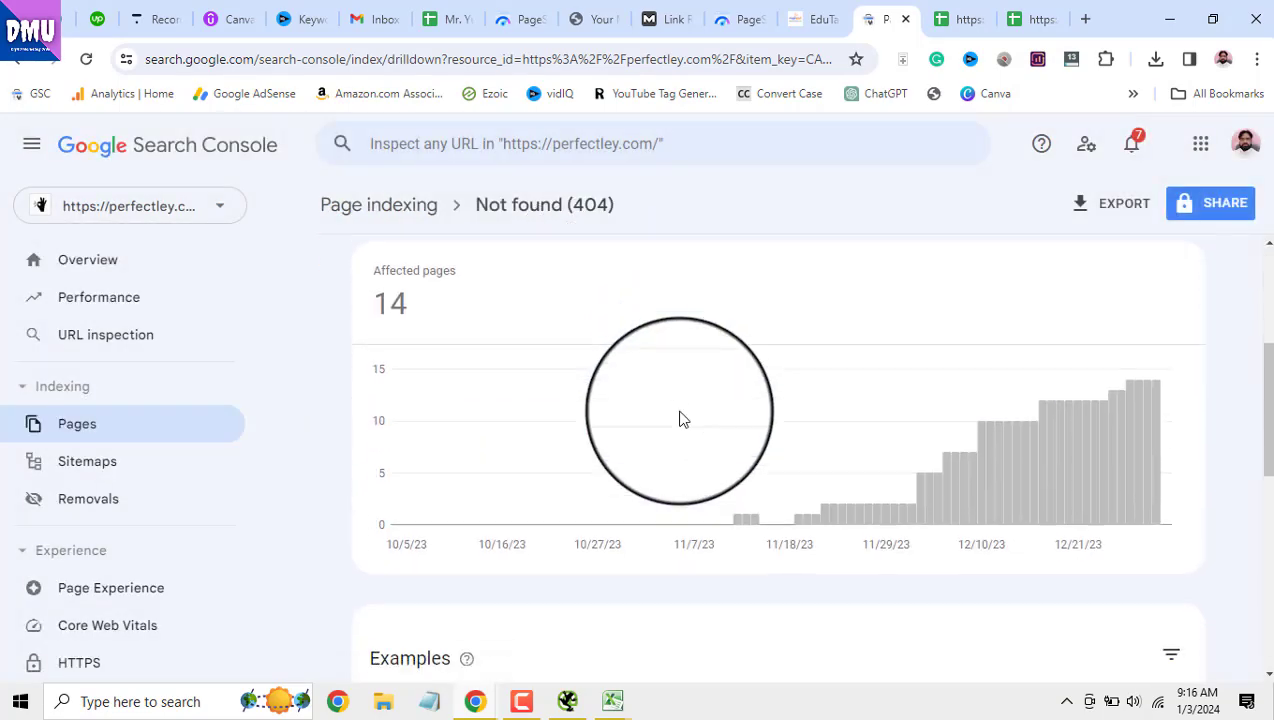
{"action": "scroll", "coordinate": [700, 450], "scroll_direction": "down", "scroll_amount": 3}
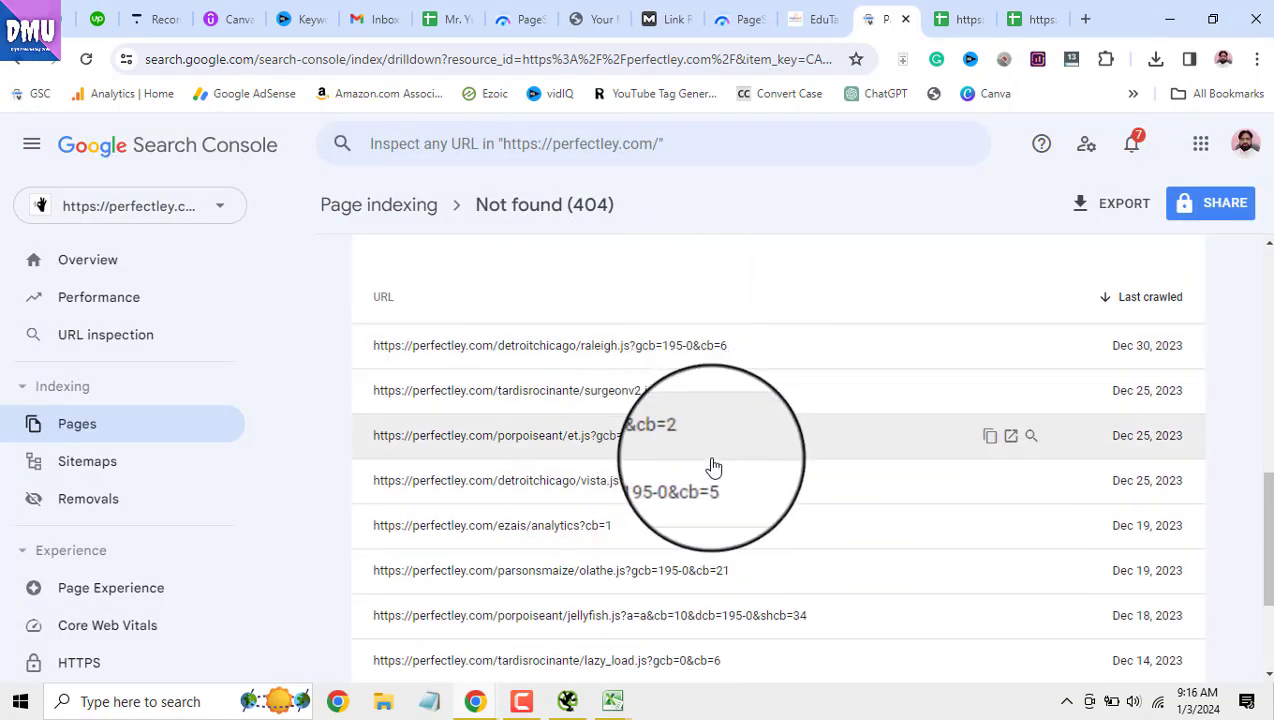
{"action": "scroll", "coordinate": [695, 440], "scroll_direction": "down", "scroll_amount": 2}
{"action": "scroll", "coordinate": [691, 418], "scroll_direction": "down", "scroll_amount": 1}
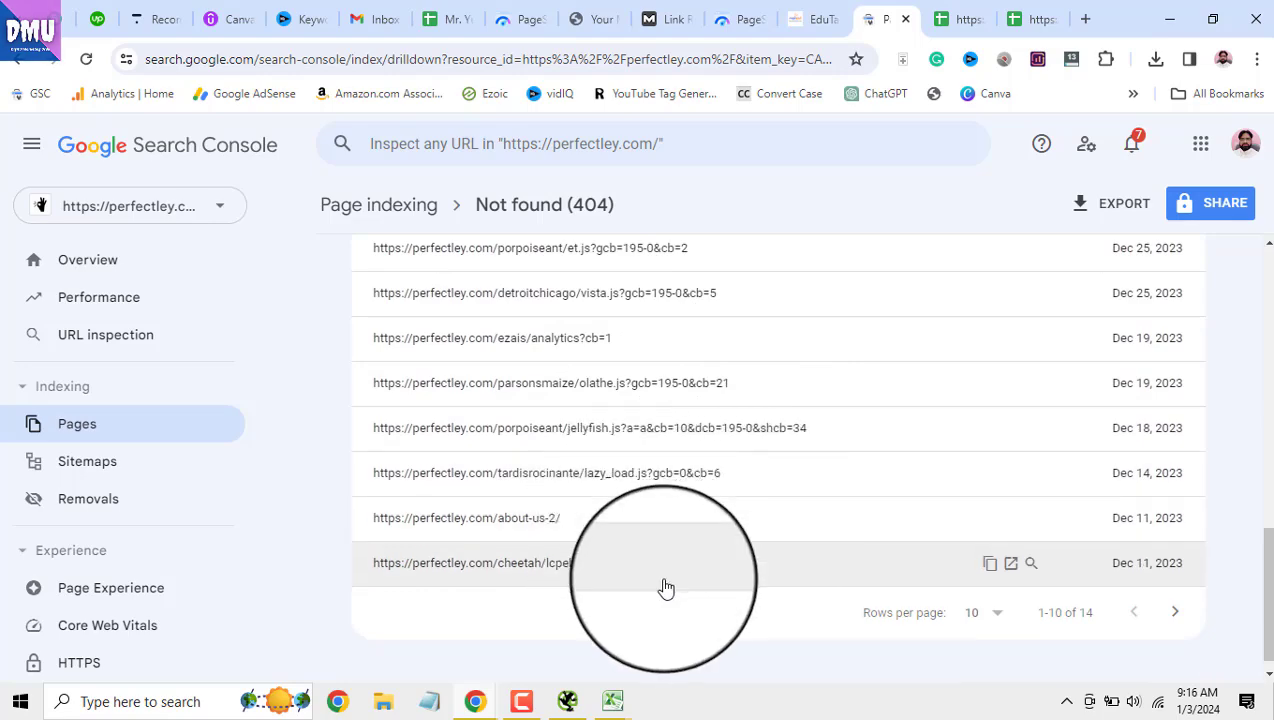
{"action": "left_click", "coordinate": [172, 437]}
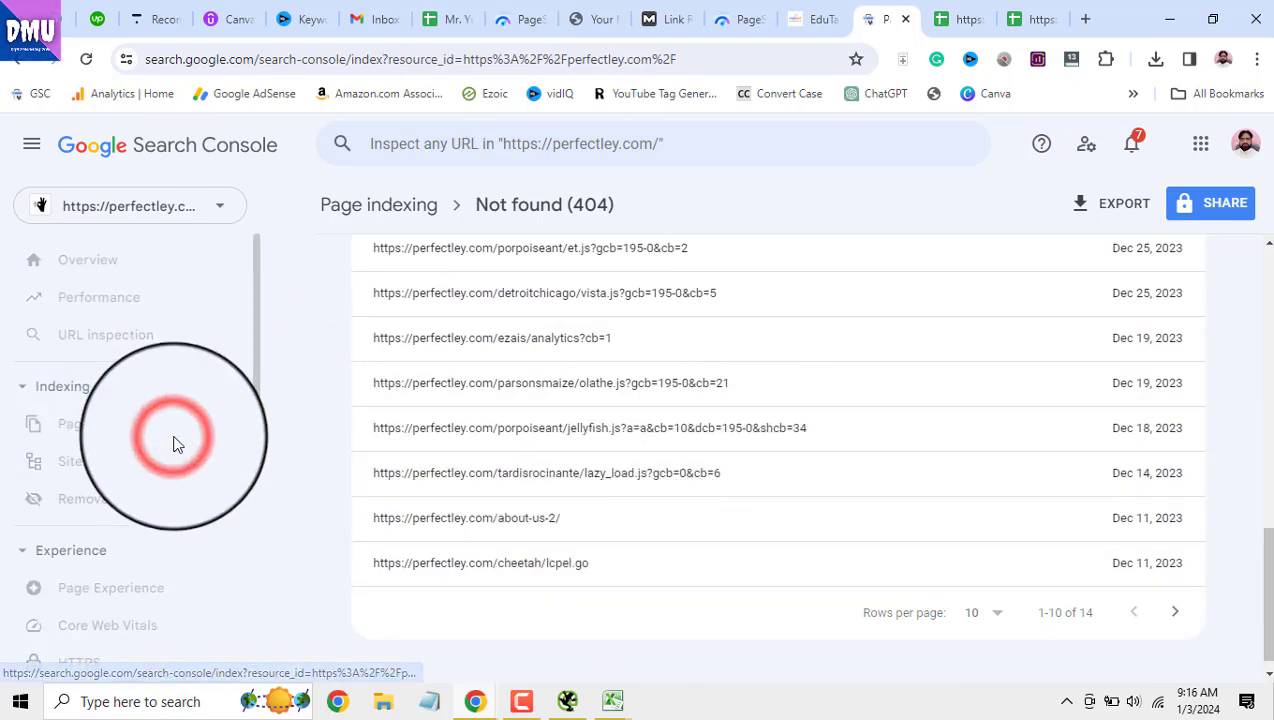
{"action": "scroll", "coordinate": [699, 527], "scroll_direction": "down", "scroll_amount": 7}
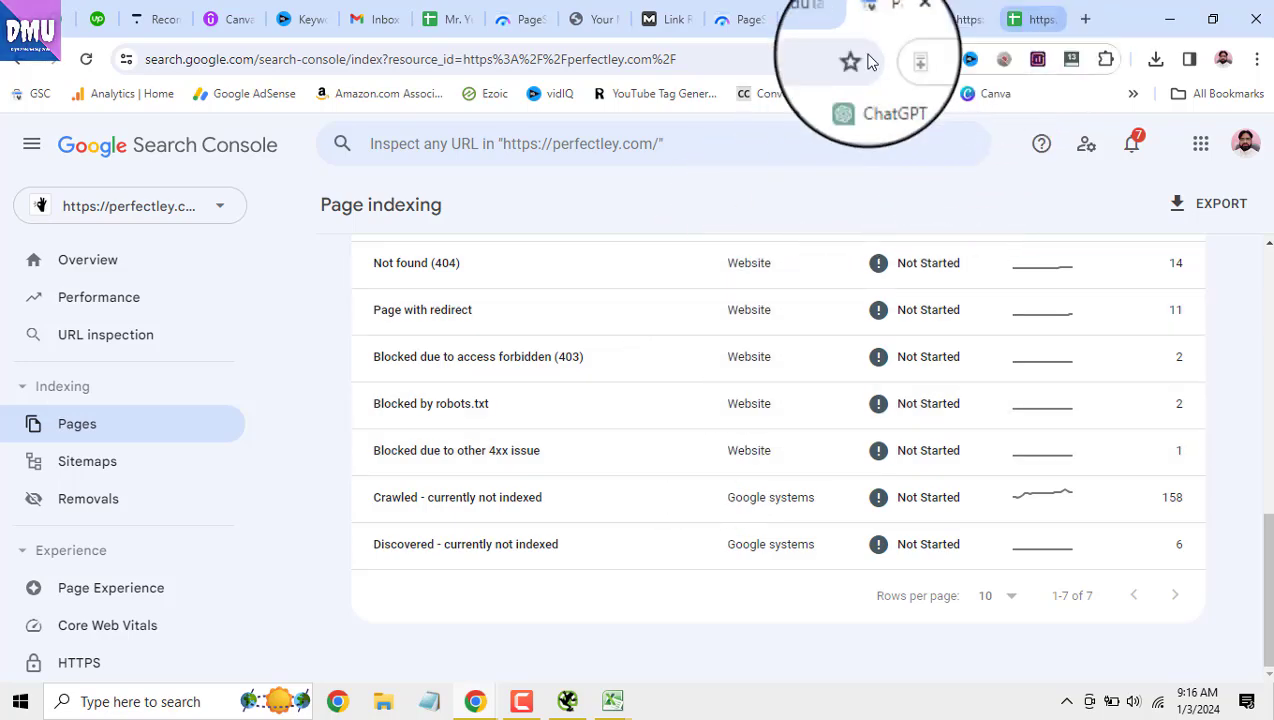
Open the Title length error sheet in the site audit spreadsheet, and examine the crawl's page title lengths in Screaming Frog
{"action": "left_click", "coordinate": [452, 20]}
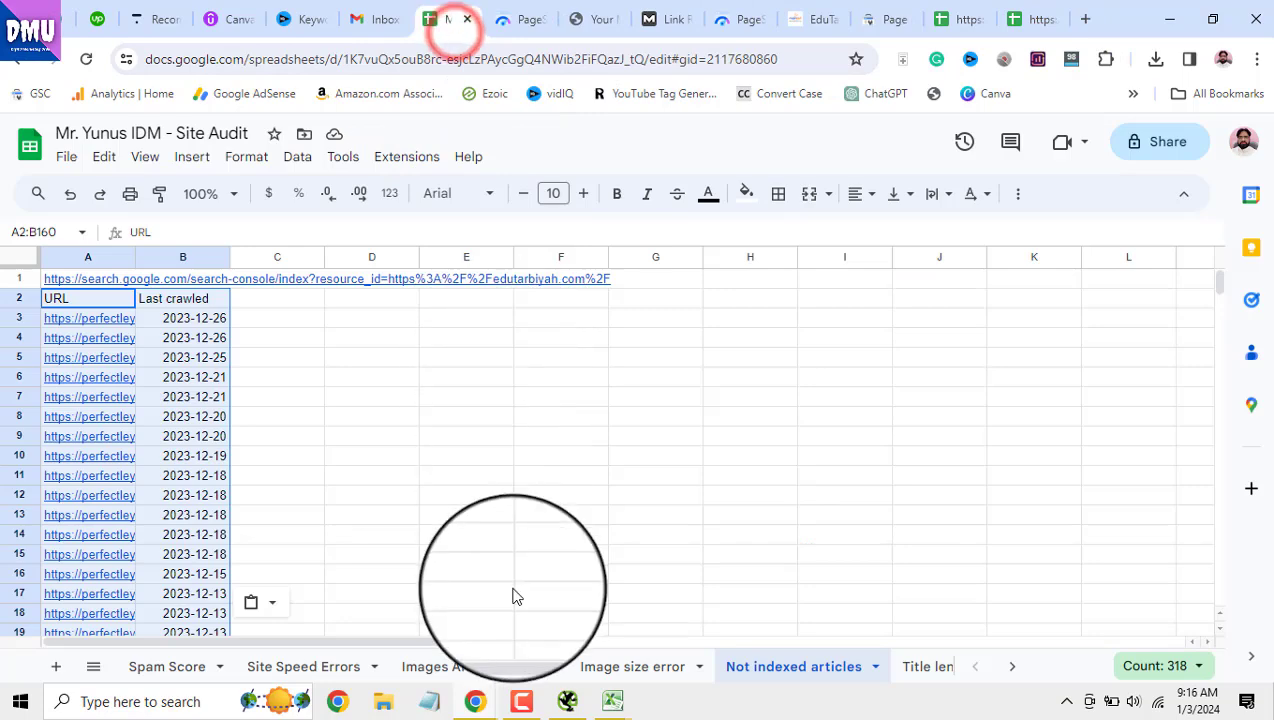
{"action": "left_click", "coordinate": [924, 672]}
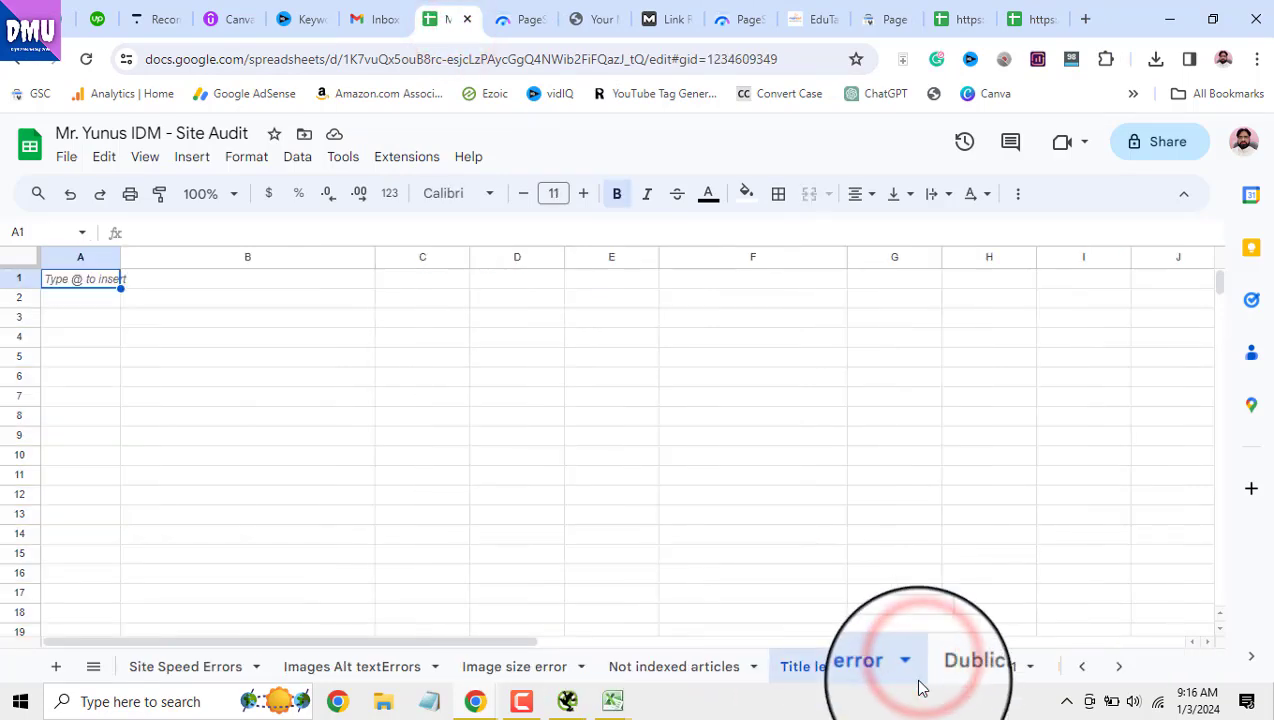
{"action": "left_click", "coordinate": [569, 700]}
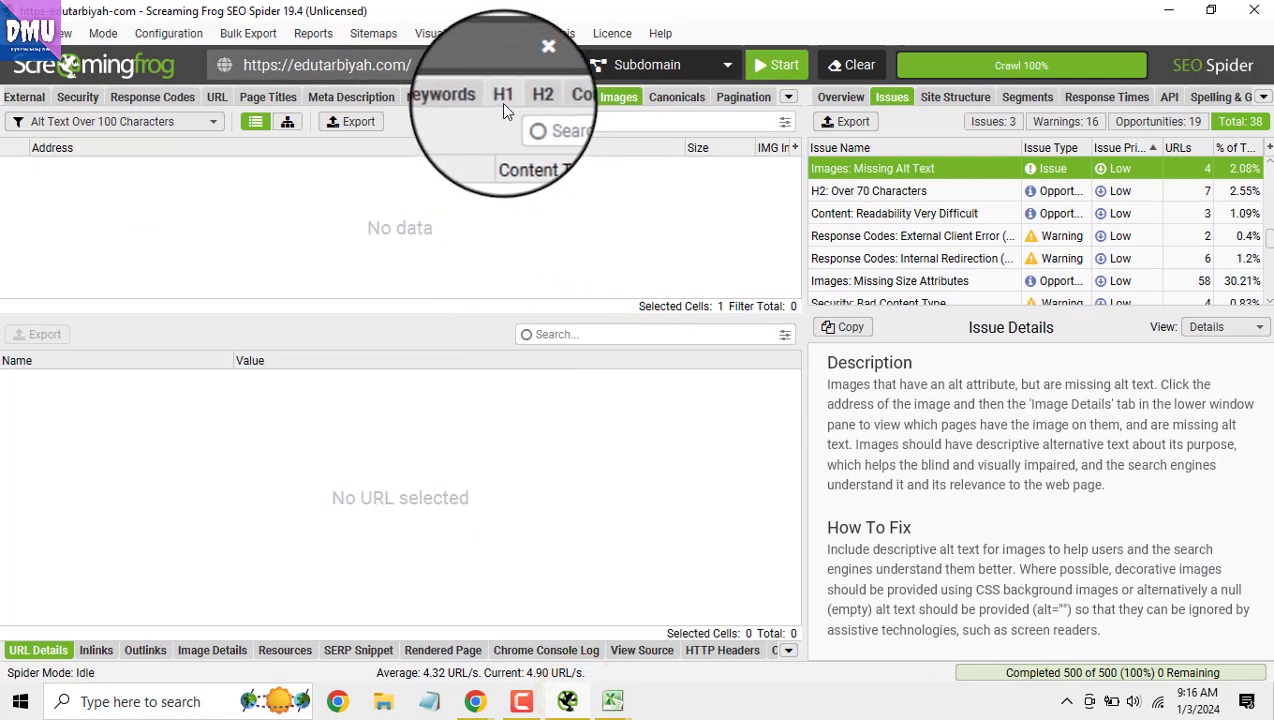
{"action": "left_click", "coordinate": [267, 97]}
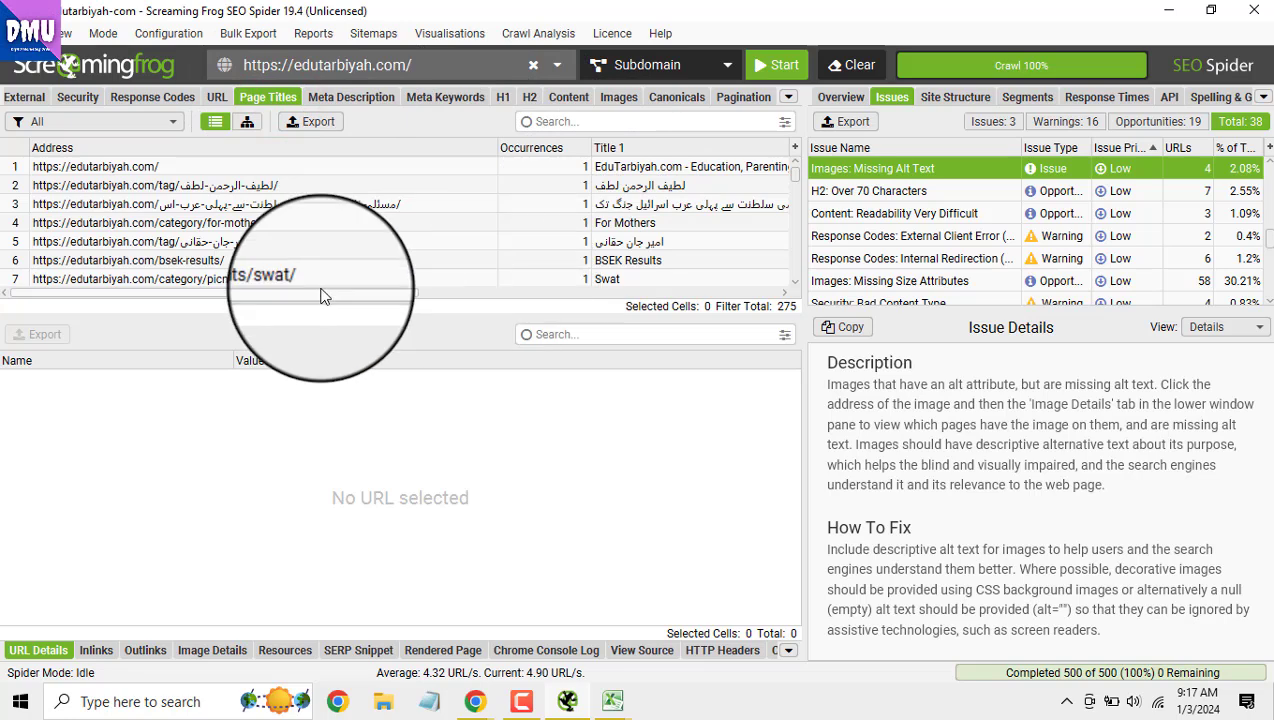
{"action": "left_click_drag", "start_coordinate": [330, 293], "coordinate": [618, 183]}
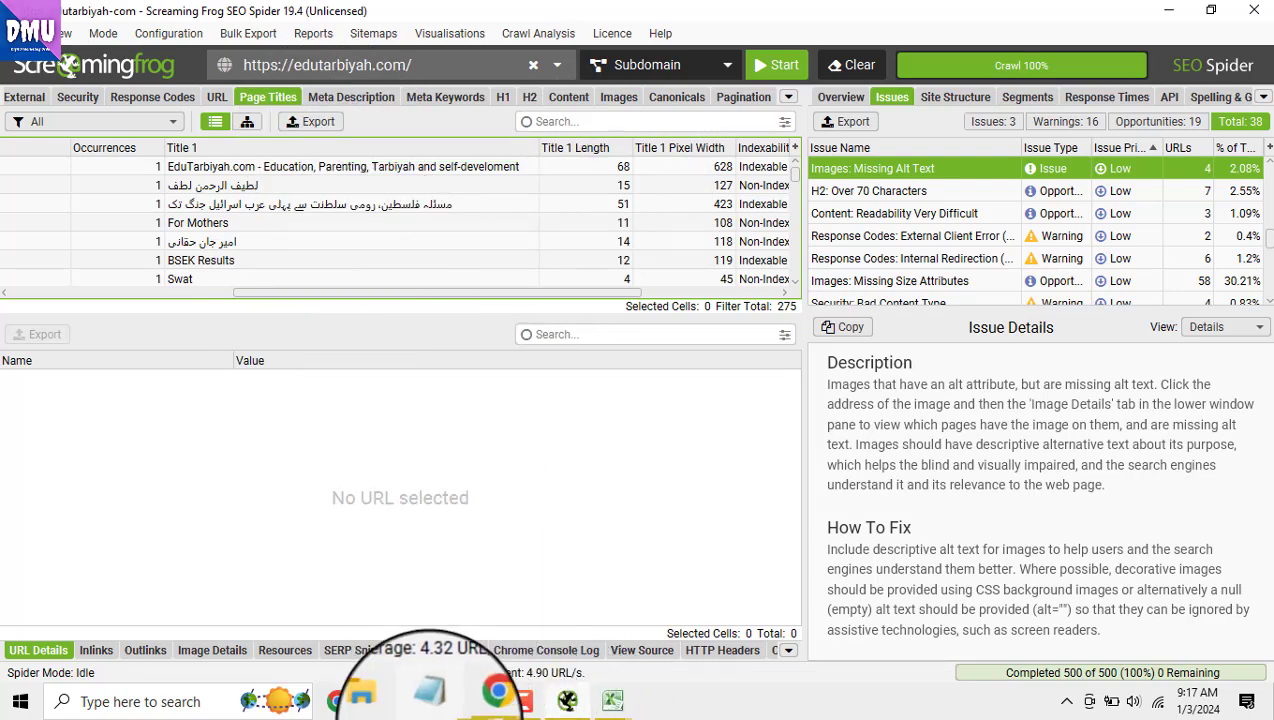
Switch back to the site audit spreadsheet and review the Dublicate H1, Meta Desc Error and Title Errors sheets
{"action": "left_click", "coordinate": [471, 700]}
{"action": "left_click", "coordinate": [476, 650]}
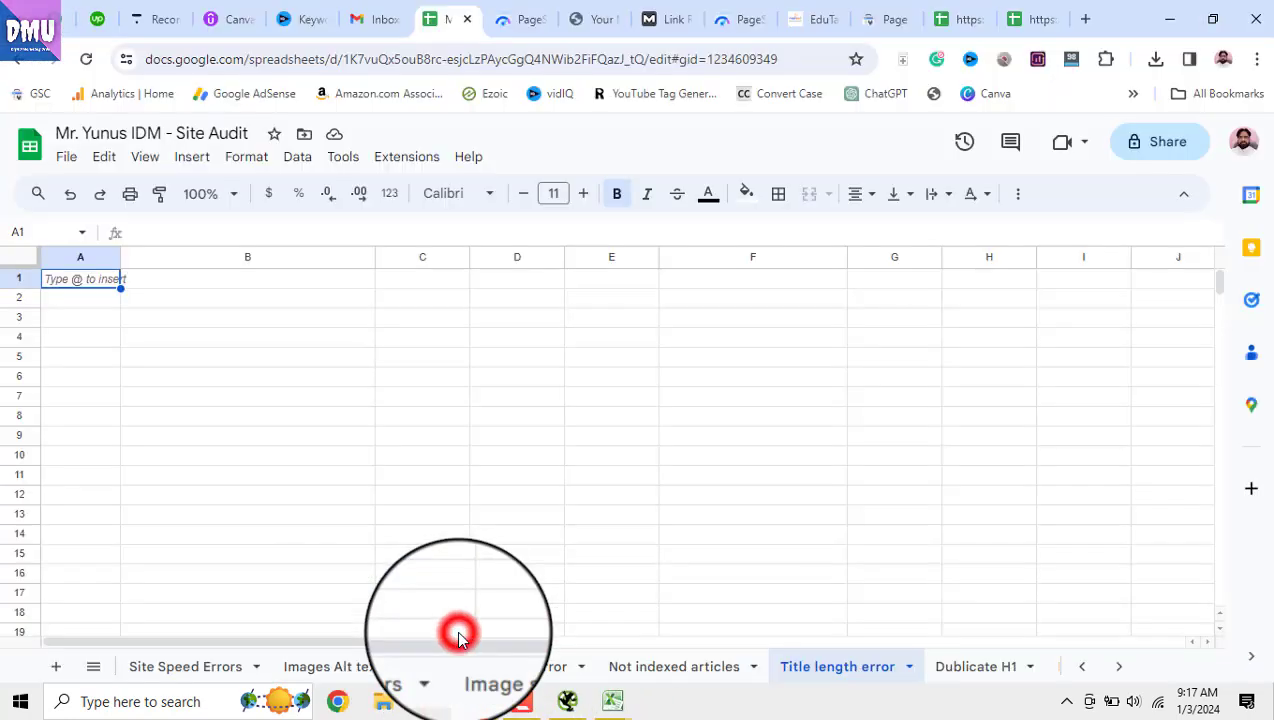
{"action": "left_click", "coordinate": [1010, 665]}
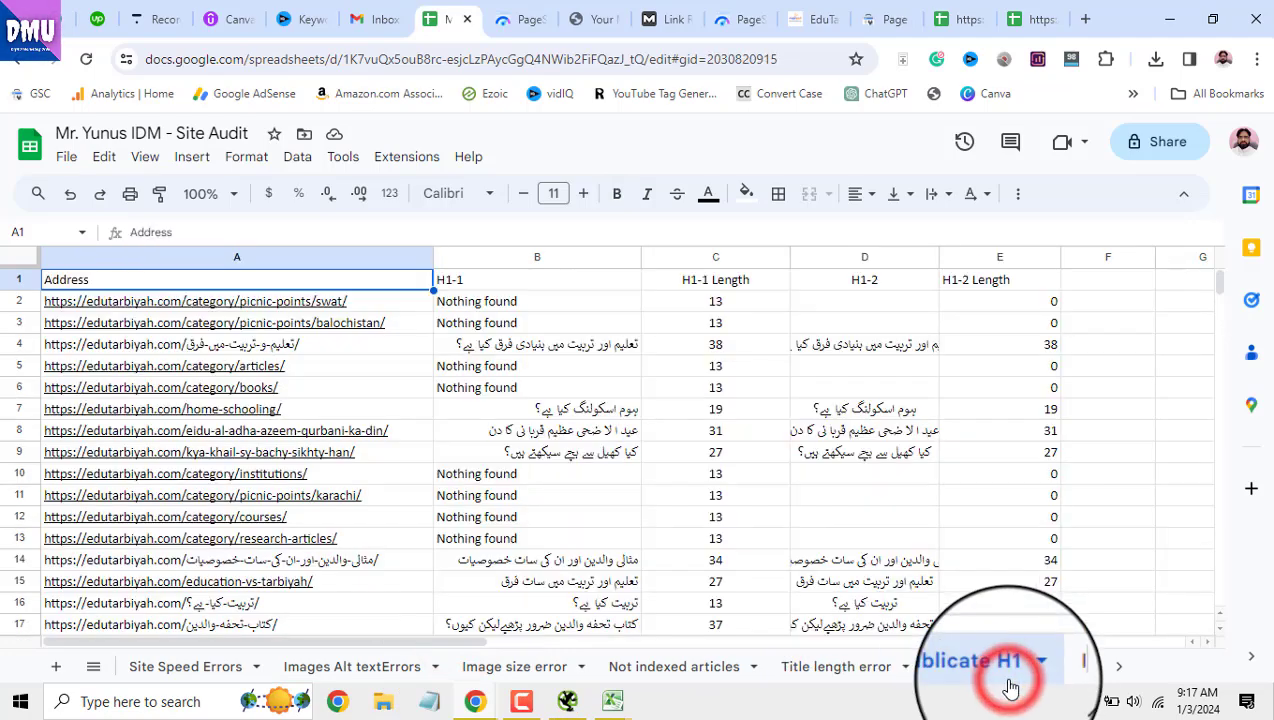
{"action": "left_click", "coordinate": [1118, 667]}
{"action": "left_click", "coordinate": [1118, 667]}
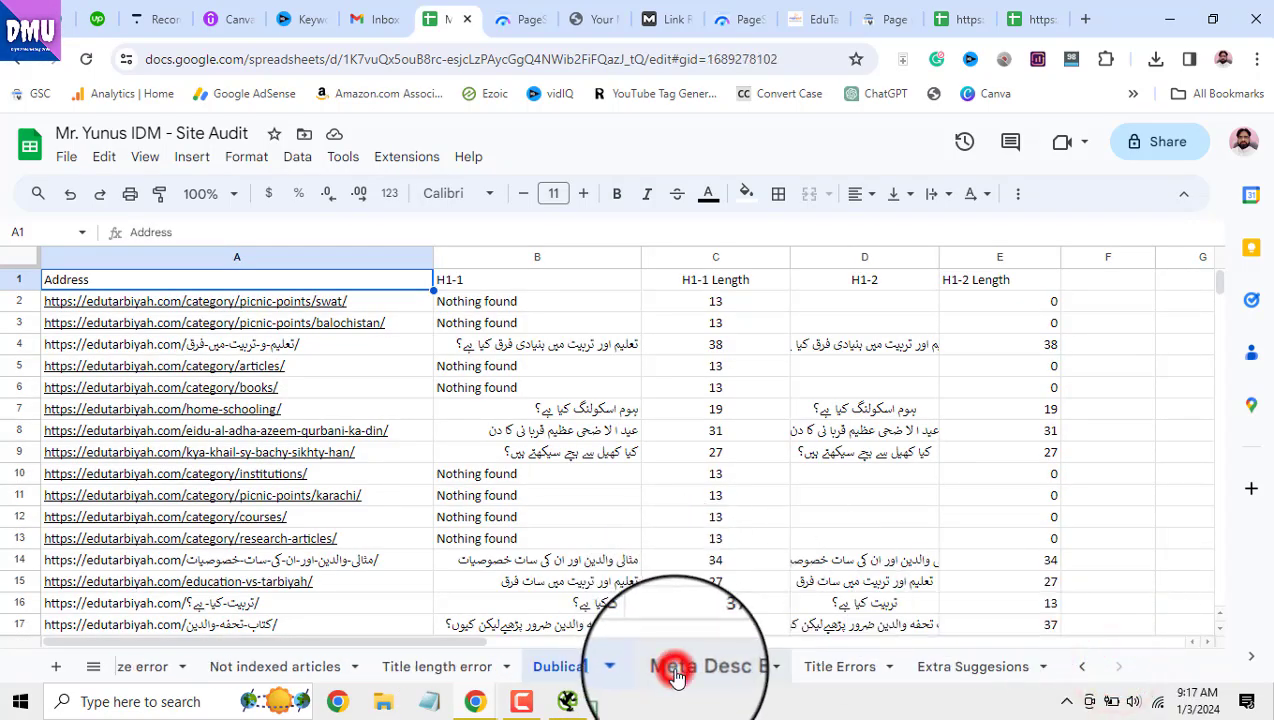
{"action": "left_click", "coordinate": [676, 676]}
{"action": "left_click", "coordinate": [832, 674]}
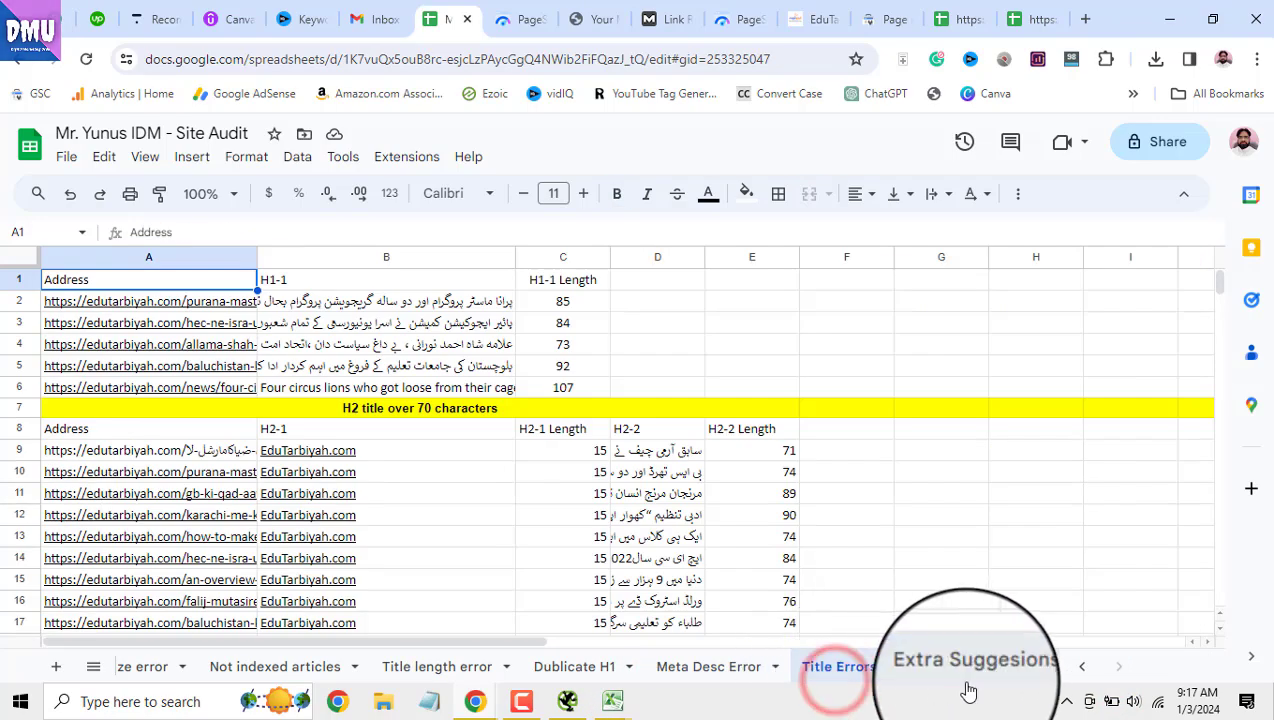
Switch to Excel and close the moz-linking-domains and images_missing_alt_text workbooks without saving changes
{"action": "left_click", "coordinate": [567, 702]}
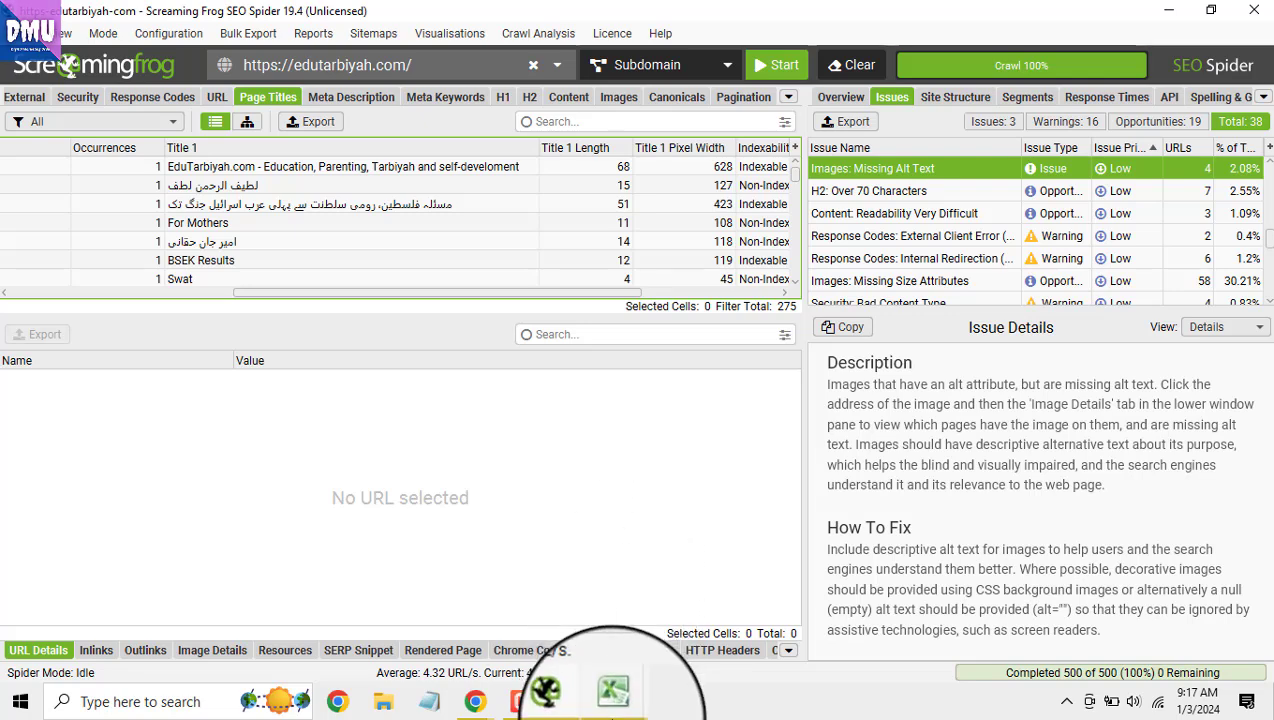
{"action": "left_click", "coordinate": [613, 712]}
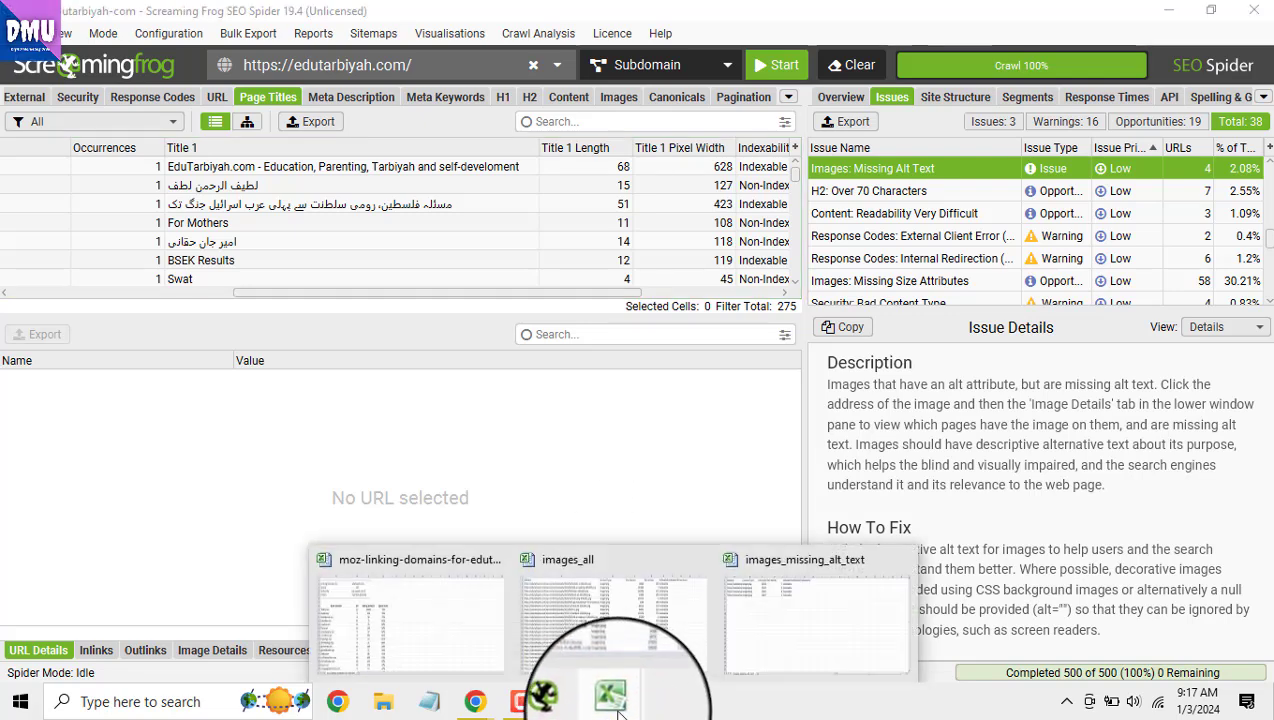
{"action": "left_click", "coordinate": [476, 609]}
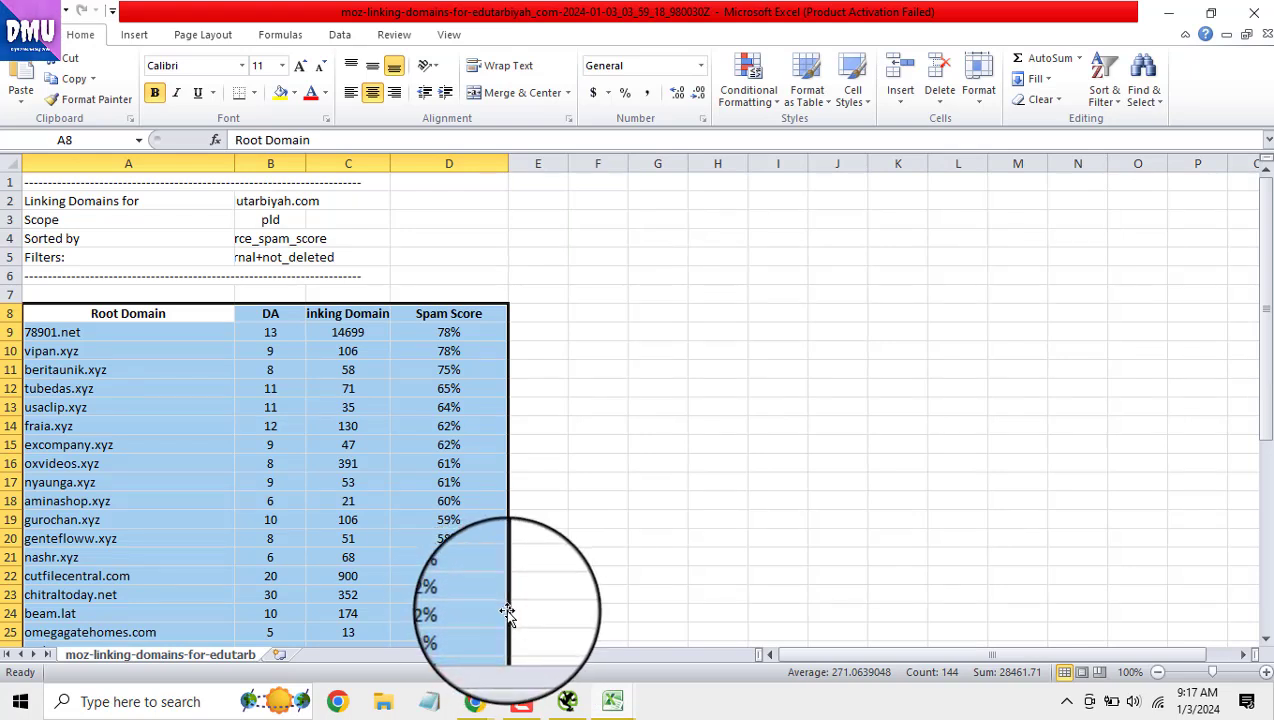
{"action": "left_click", "coordinate": [1258, 14]}
{"action": "left_click", "coordinate": [643, 381]}
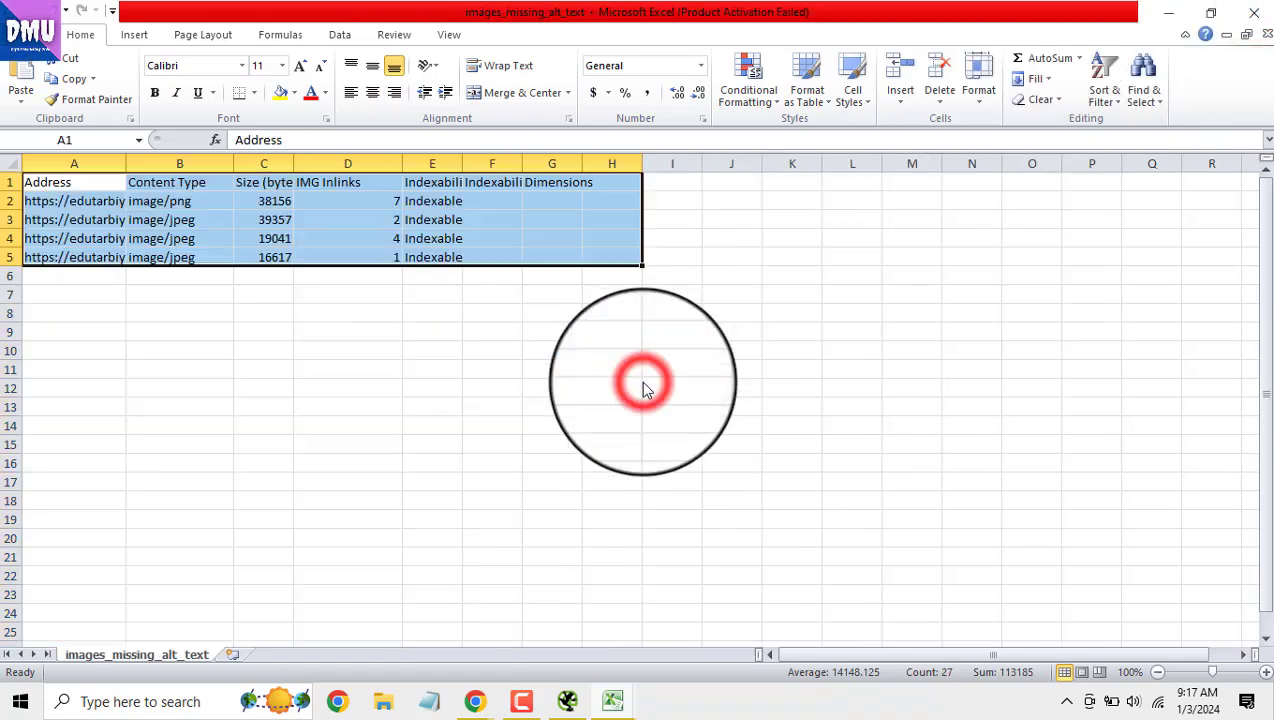
{"action": "left_click", "coordinate": [1254, 13]}
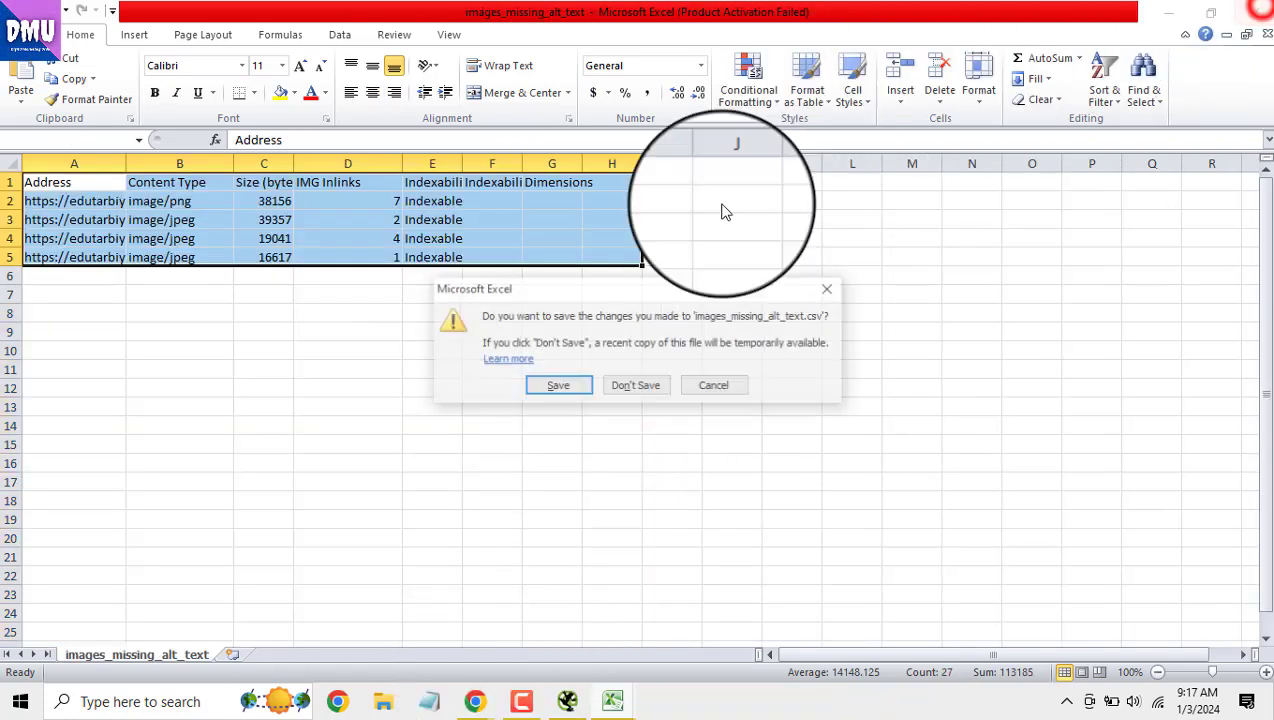
{"action": "left_click", "coordinate": [651, 389]}
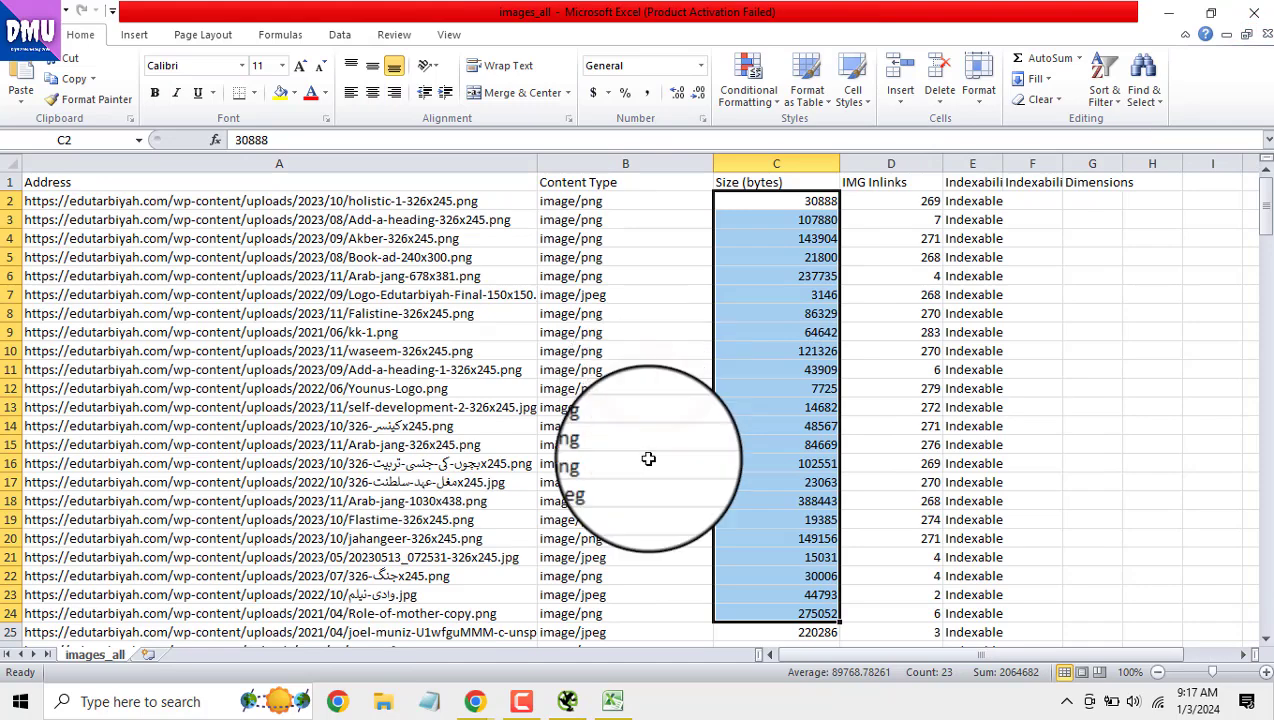
Switch to the site audit spreadsheet, open the Extra Suggesions sheet and review the issues and solutions in rows 2 to 9
{"action": "left_click", "coordinate": [475, 701]}
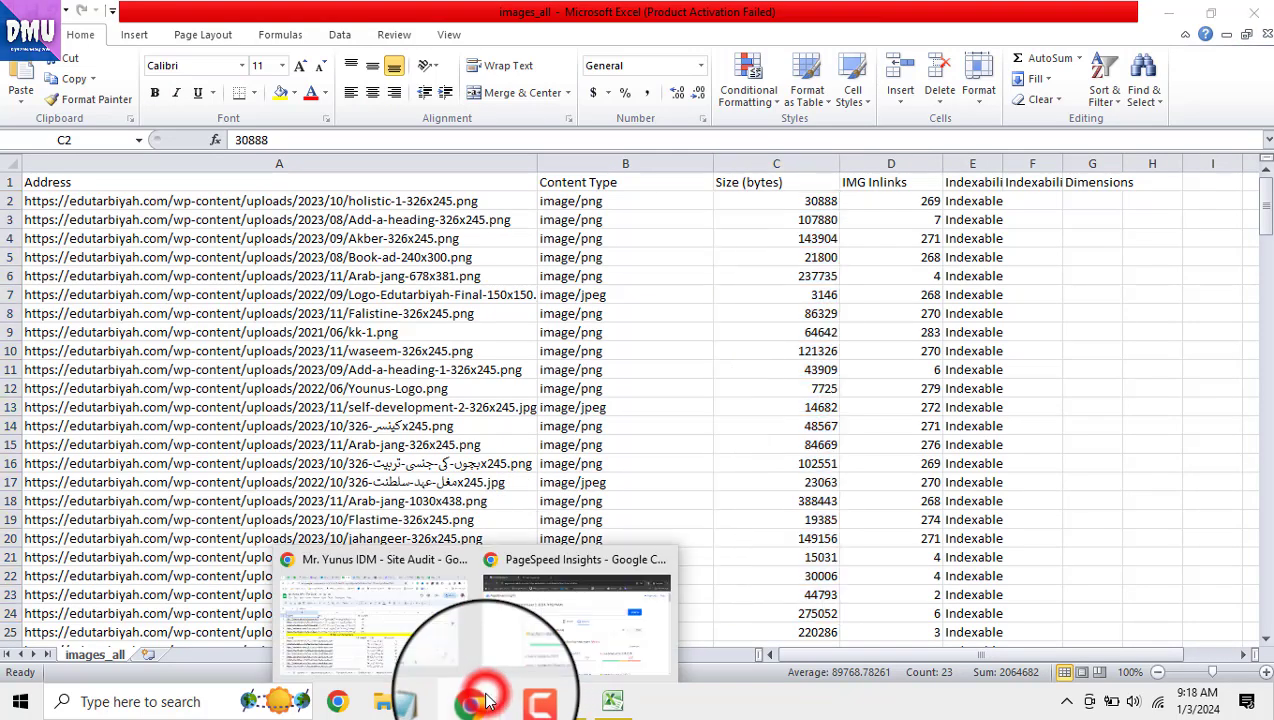
{"action": "left_click", "coordinate": [398, 614]}
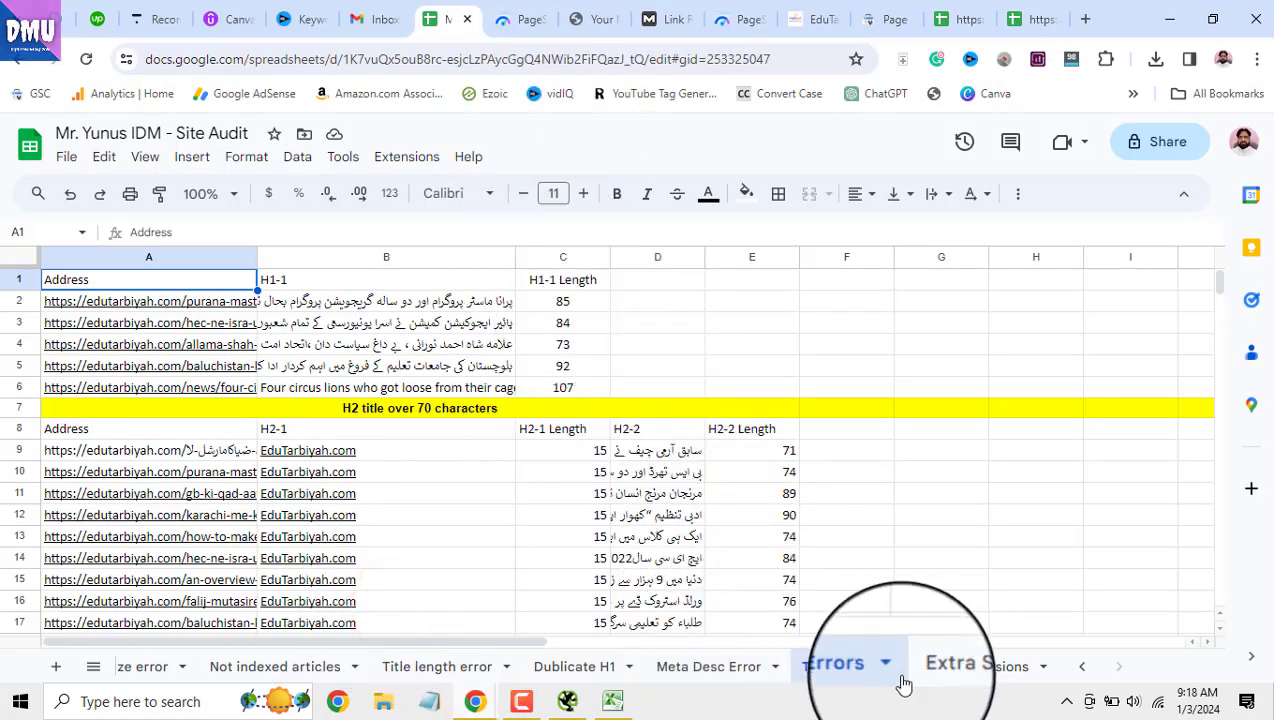
{"action": "left_click", "coordinate": [940, 668]}
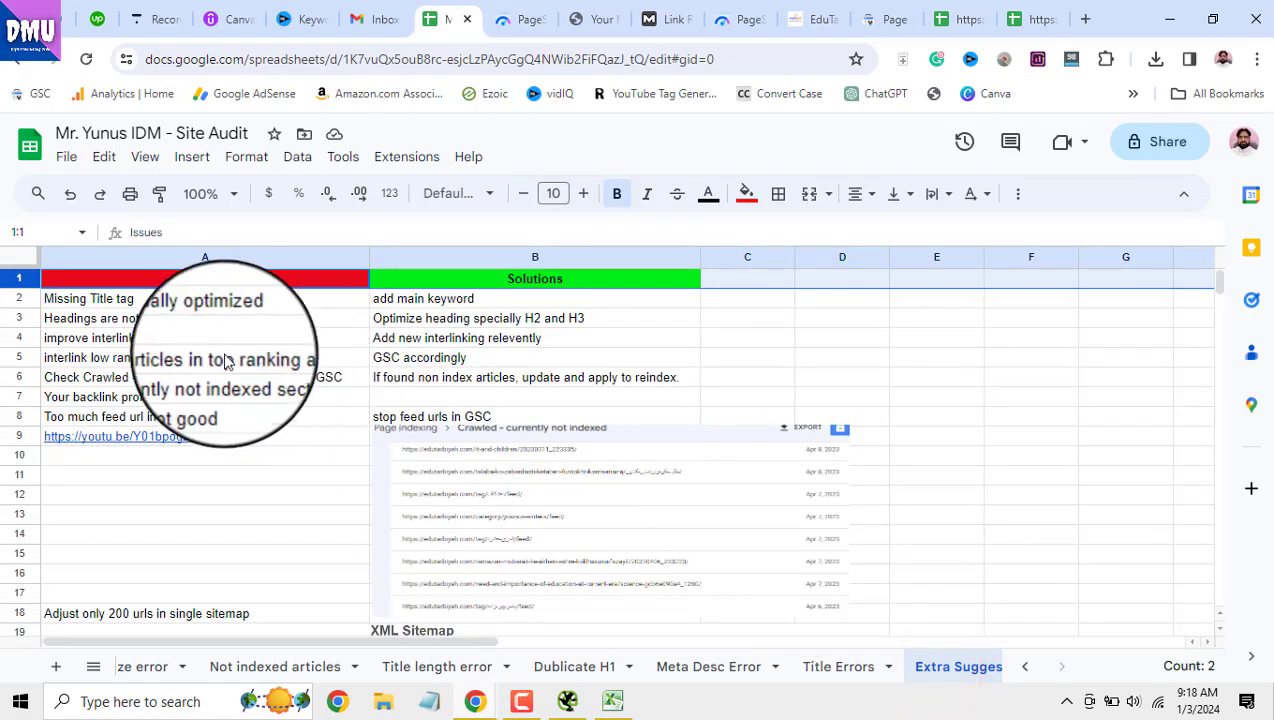
{"action": "left_click_drag", "start_coordinate": [150, 300], "coordinate": [428, 306]}
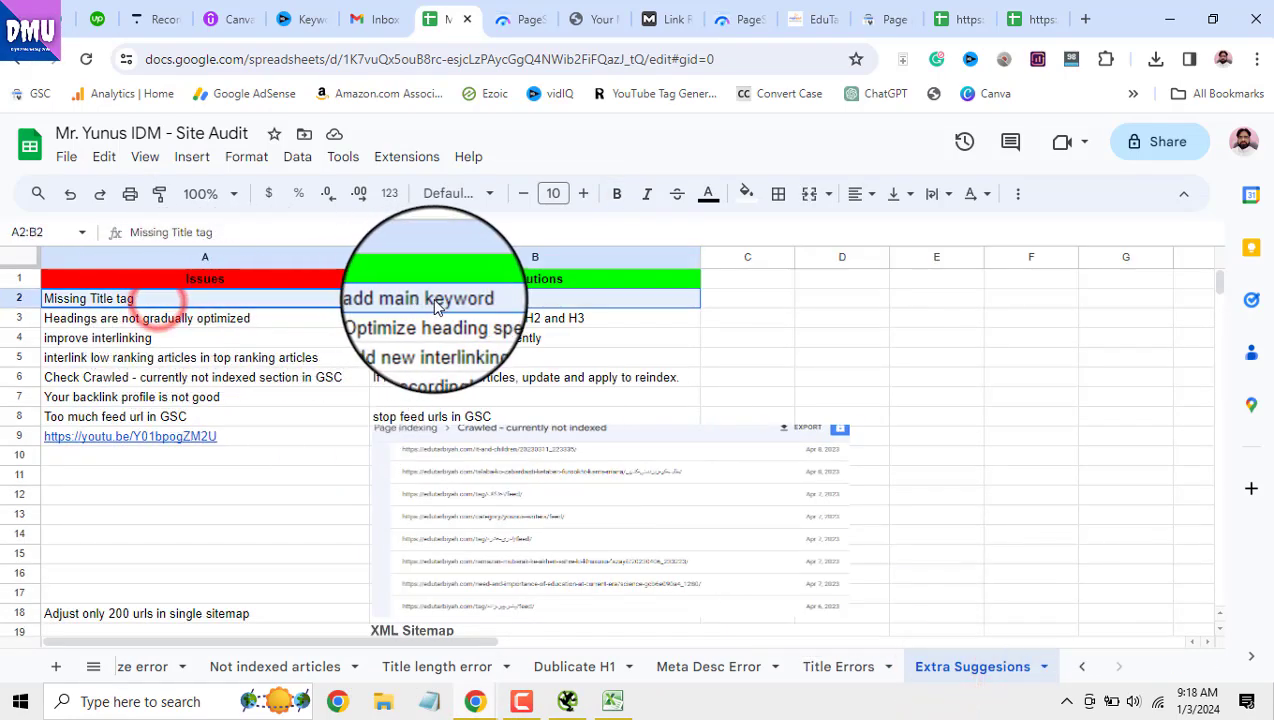
{"action": "left_click_drag", "start_coordinate": [244, 319], "coordinate": [470, 318]}
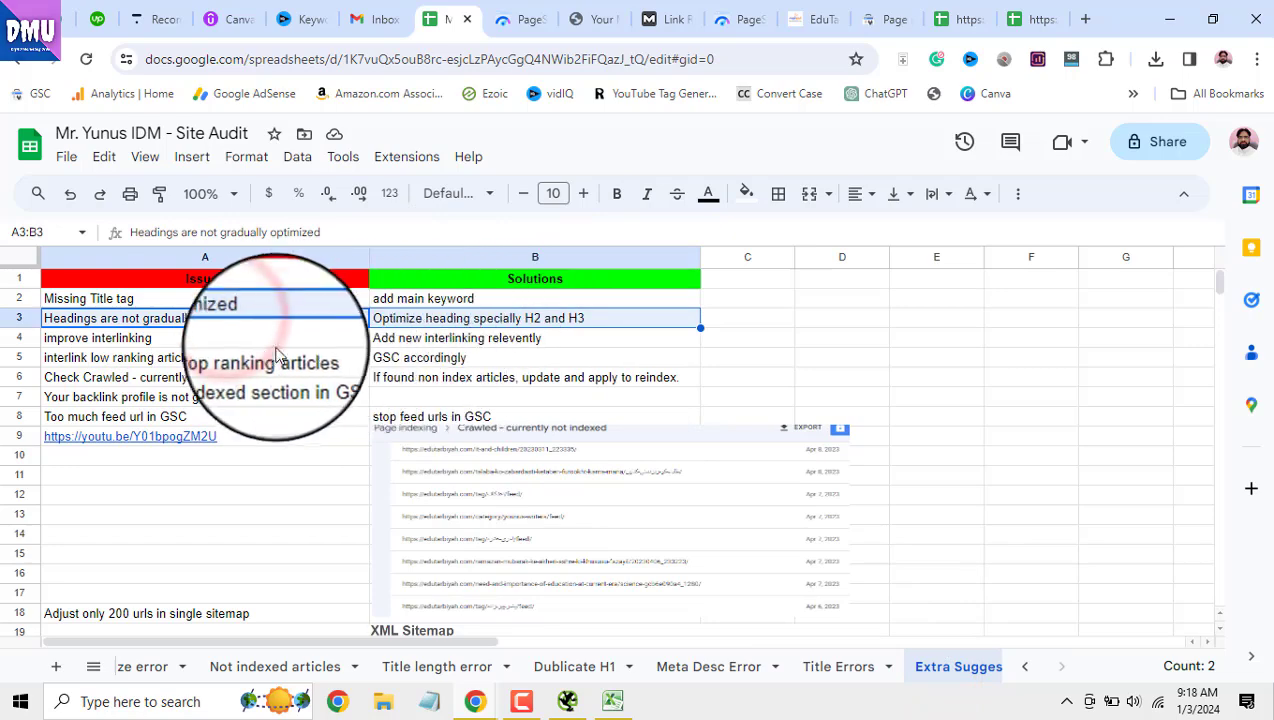
{"action": "left_click_drag", "start_coordinate": [250, 355], "coordinate": [384, 340]}
{"action": "left_click", "coordinate": [346, 406]}
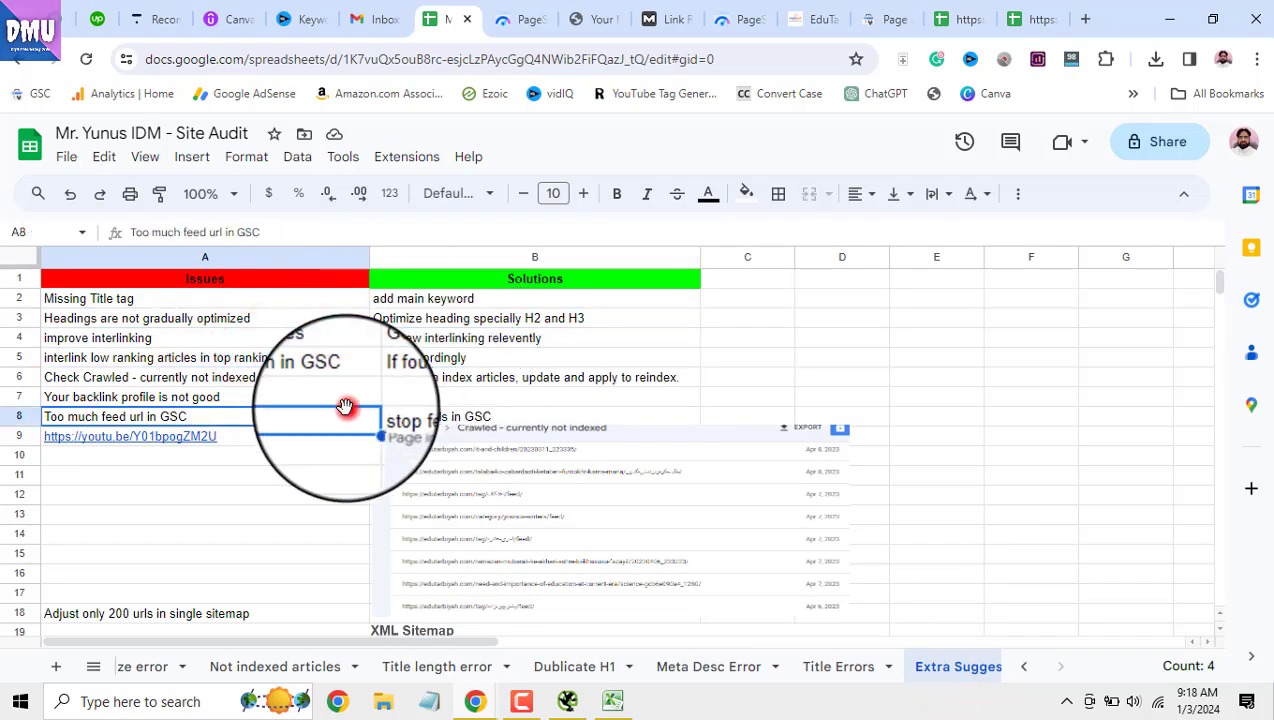
{"action": "left_click", "coordinate": [337, 362]}
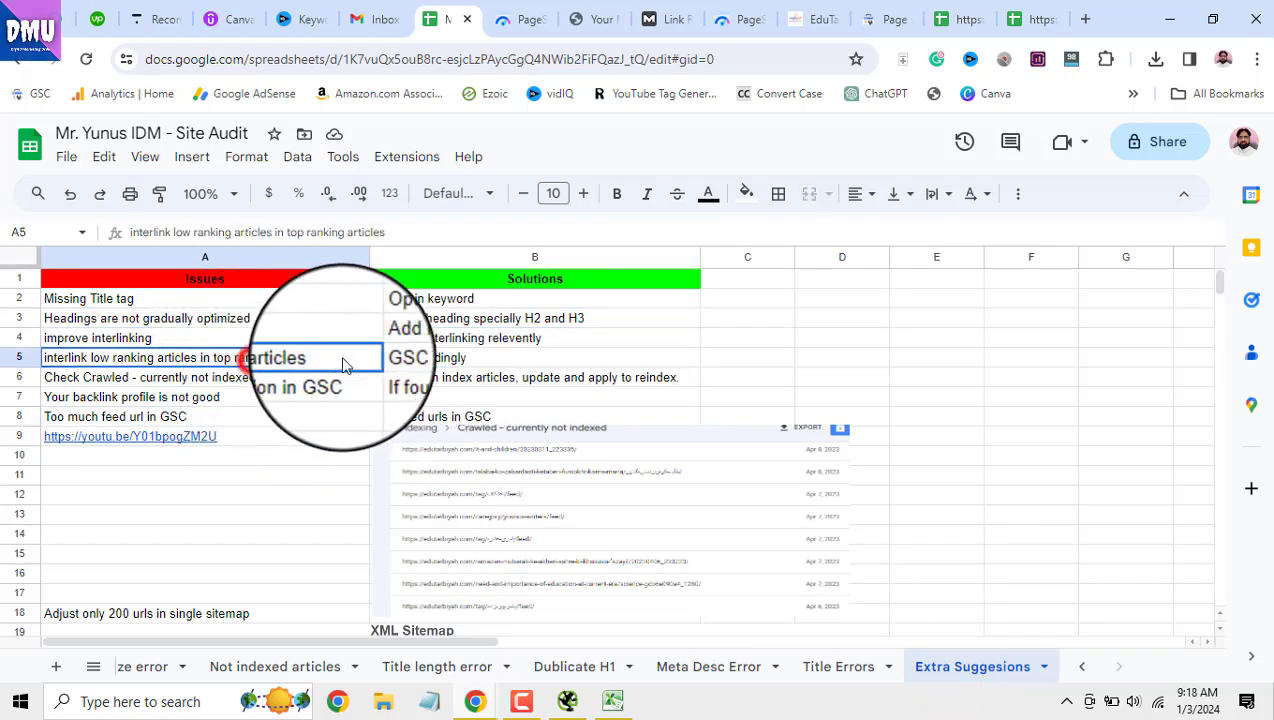
{"action": "left_click_drag", "start_coordinate": [337, 362], "coordinate": [426, 358]}
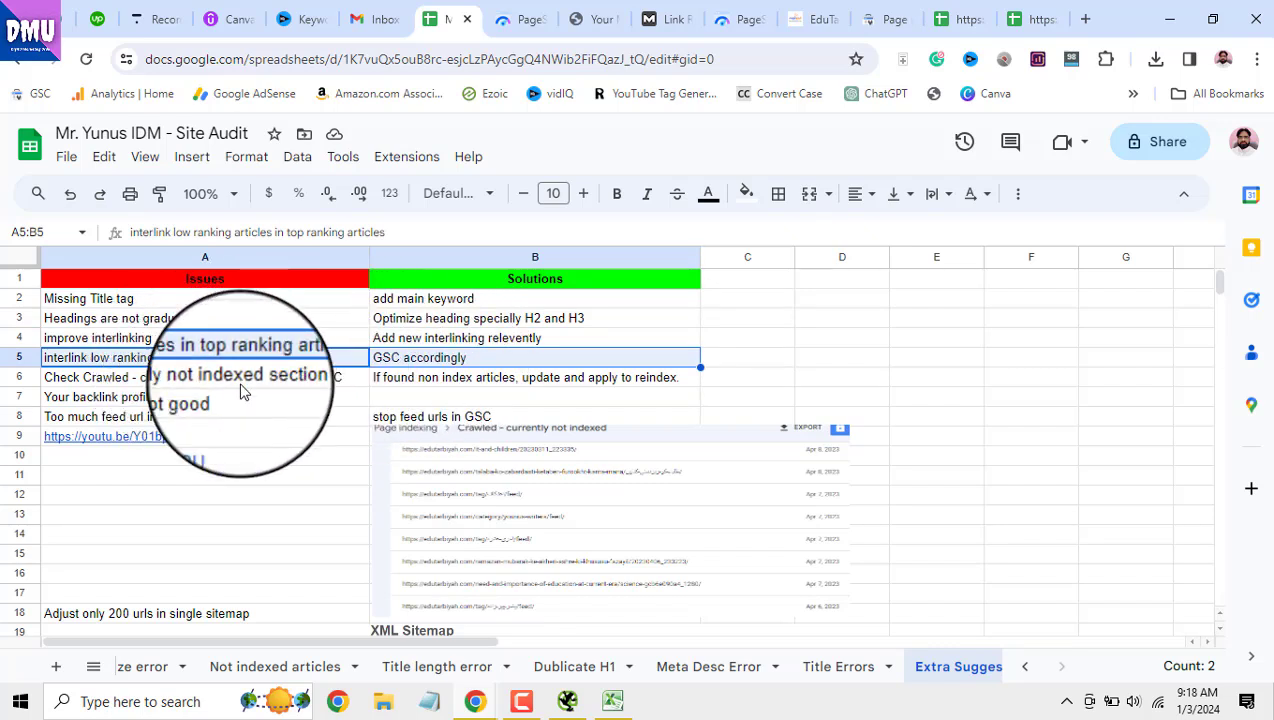
{"action": "left_click_drag", "start_coordinate": [242, 378], "coordinate": [460, 378]}
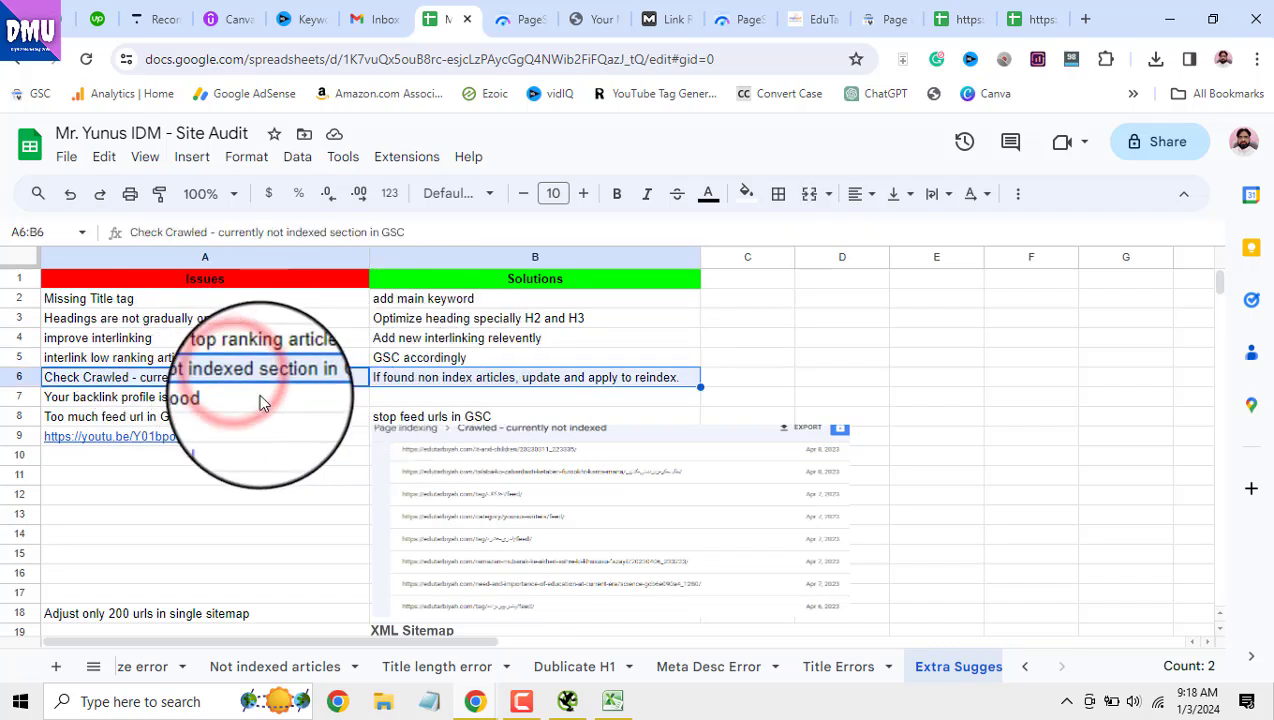
{"action": "left_click", "coordinate": [226, 403]}
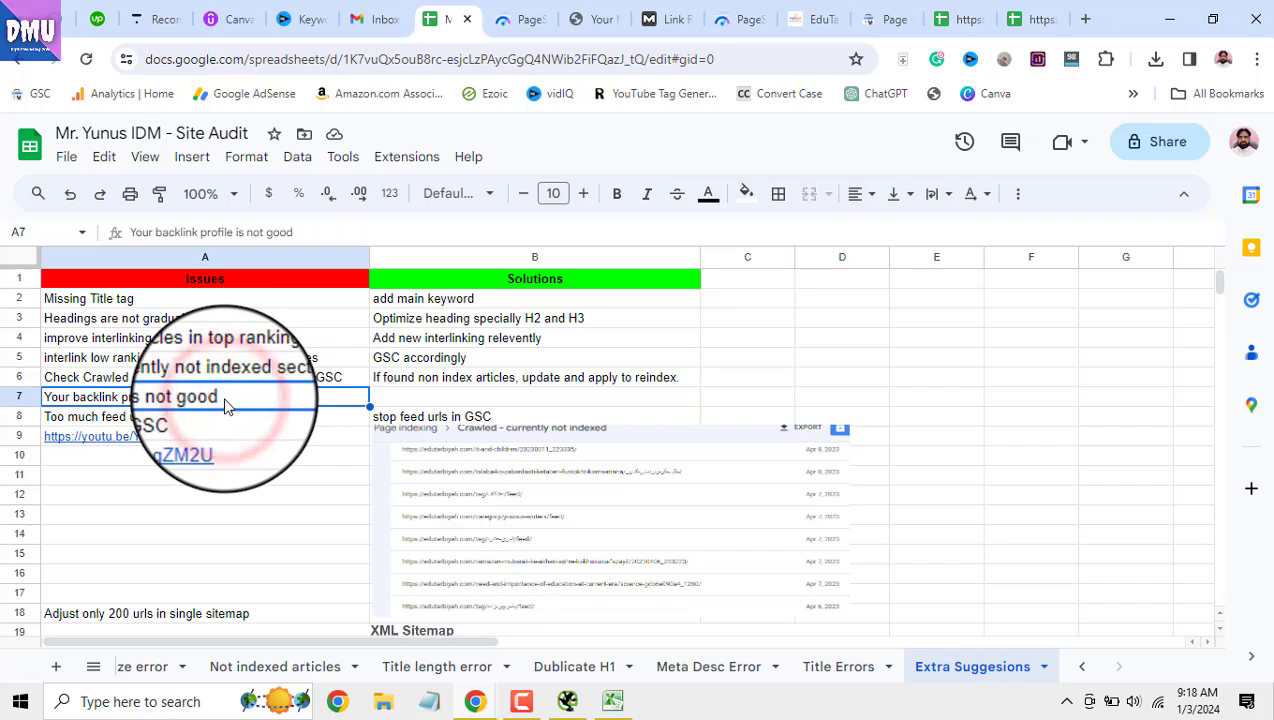
{"action": "mouse_move", "coordinate": [287, 453]}
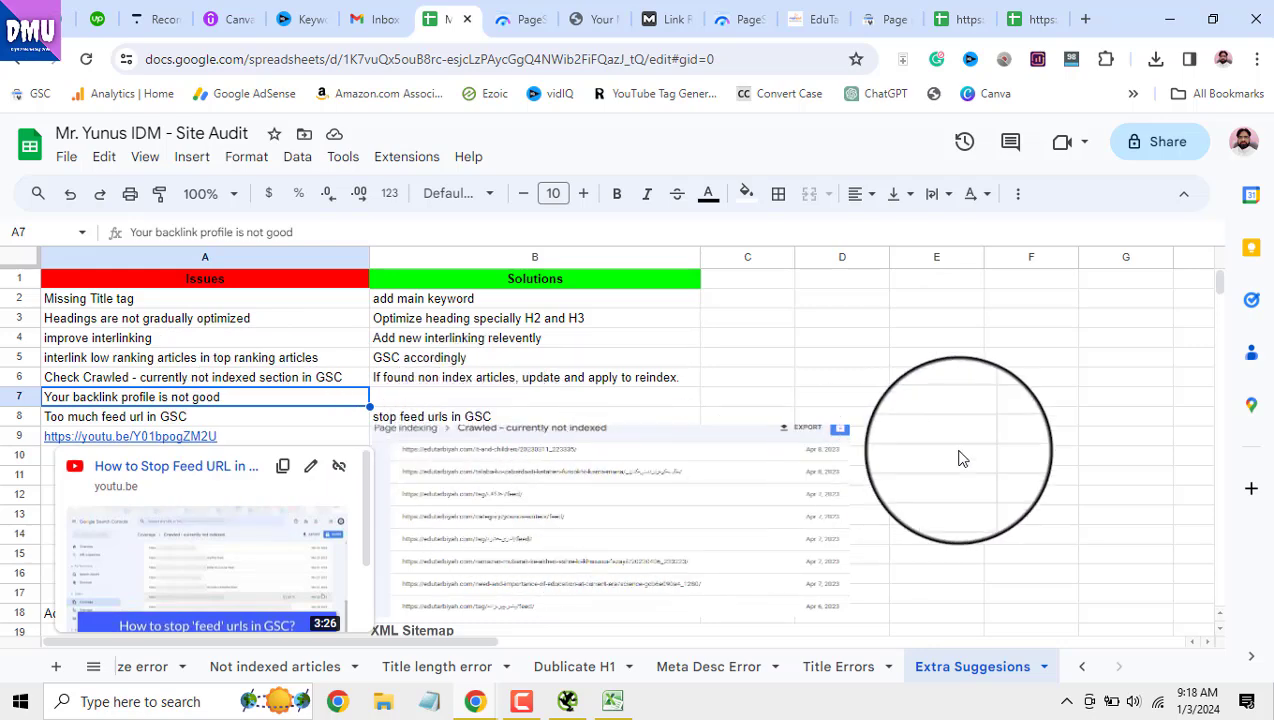
Review the XML sitemap screenshot and the social signals suggestions in B35:B39, from the fb page to the pinterest account
{"action": "scroll", "coordinate": [958, 456], "scroll_direction": "down", "scroll_amount": 1}
{"action": "scroll", "coordinate": [475, 399], "scroll_direction": "down", "scroll_amount": 5}
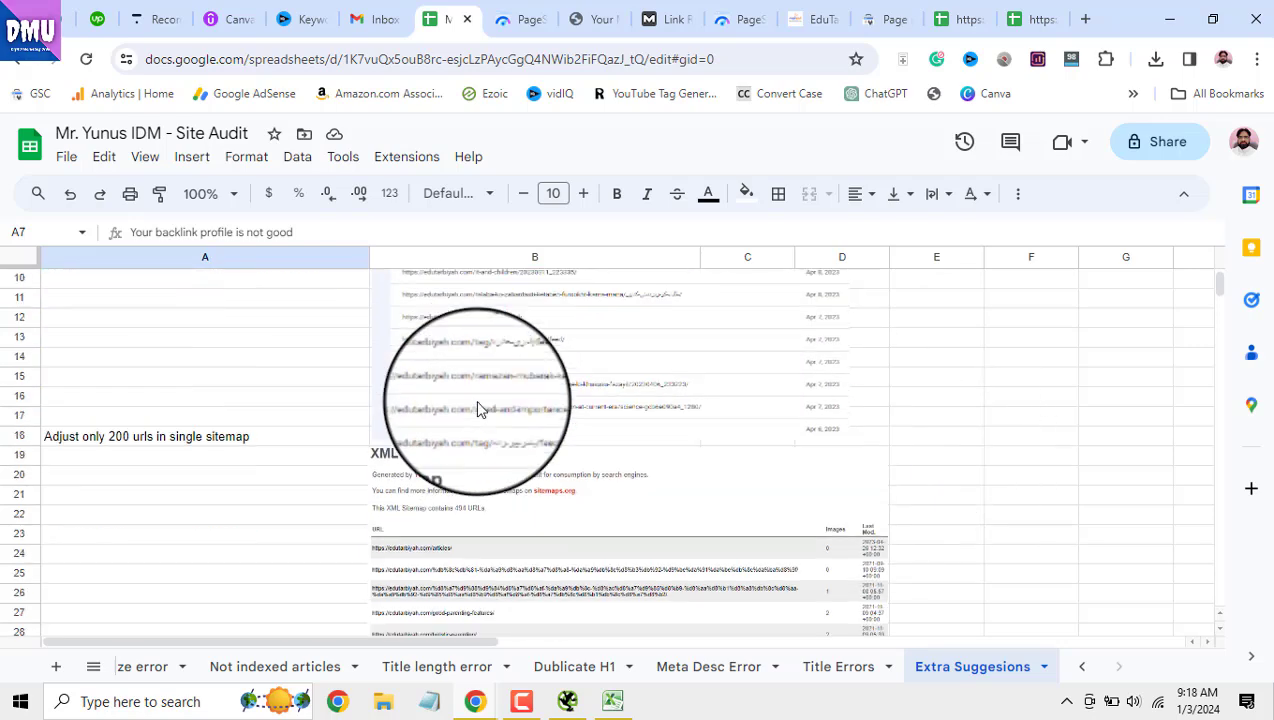
{"action": "scroll", "coordinate": [477, 409], "scroll_direction": "down", "scroll_amount": 3}
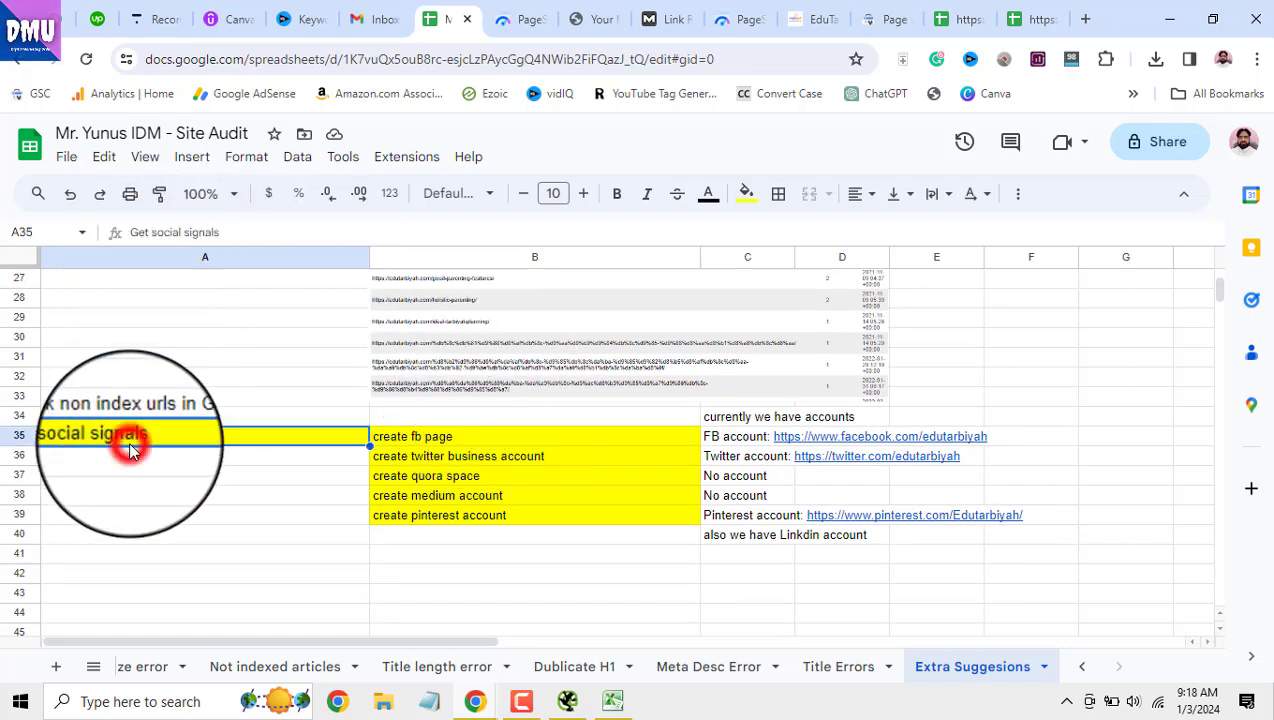
{"action": "left_click", "coordinate": [460, 445]}
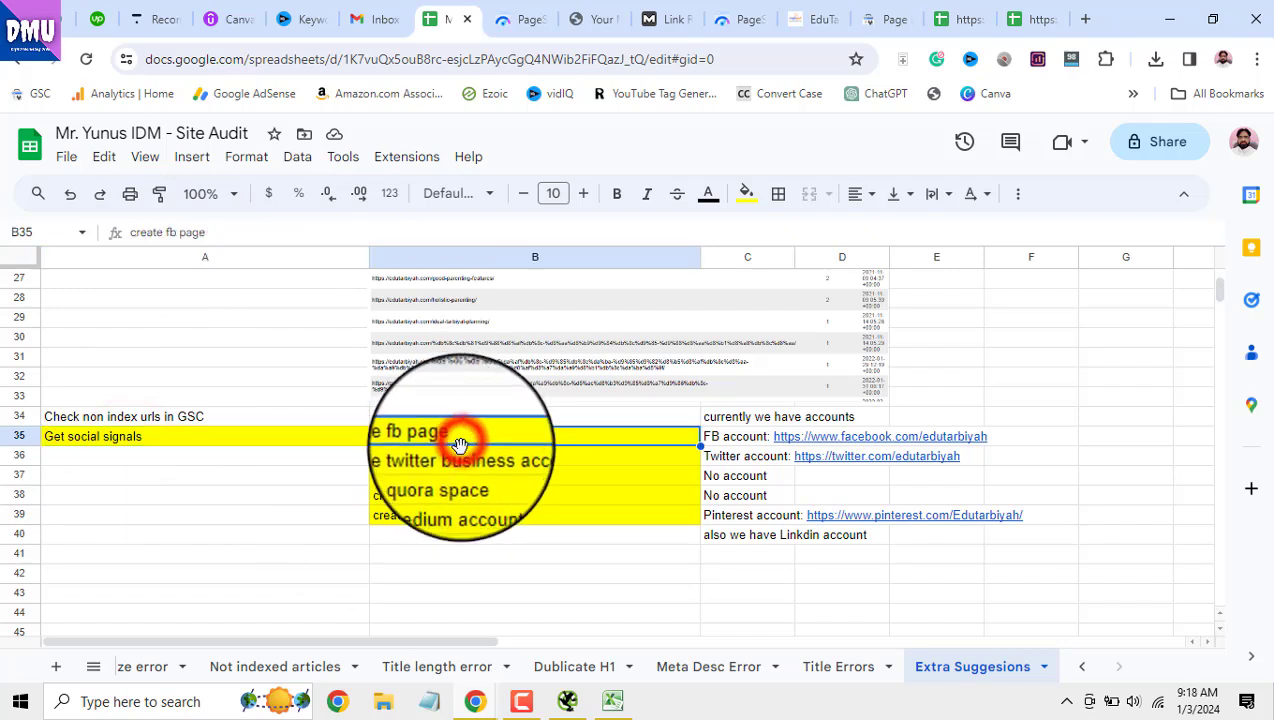
{"action": "left_click", "coordinate": [458, 457]}
{"action": "left_click", "coordinate": [466, 477]}
{"action": "left_click", "coordinate": [471, 497]}
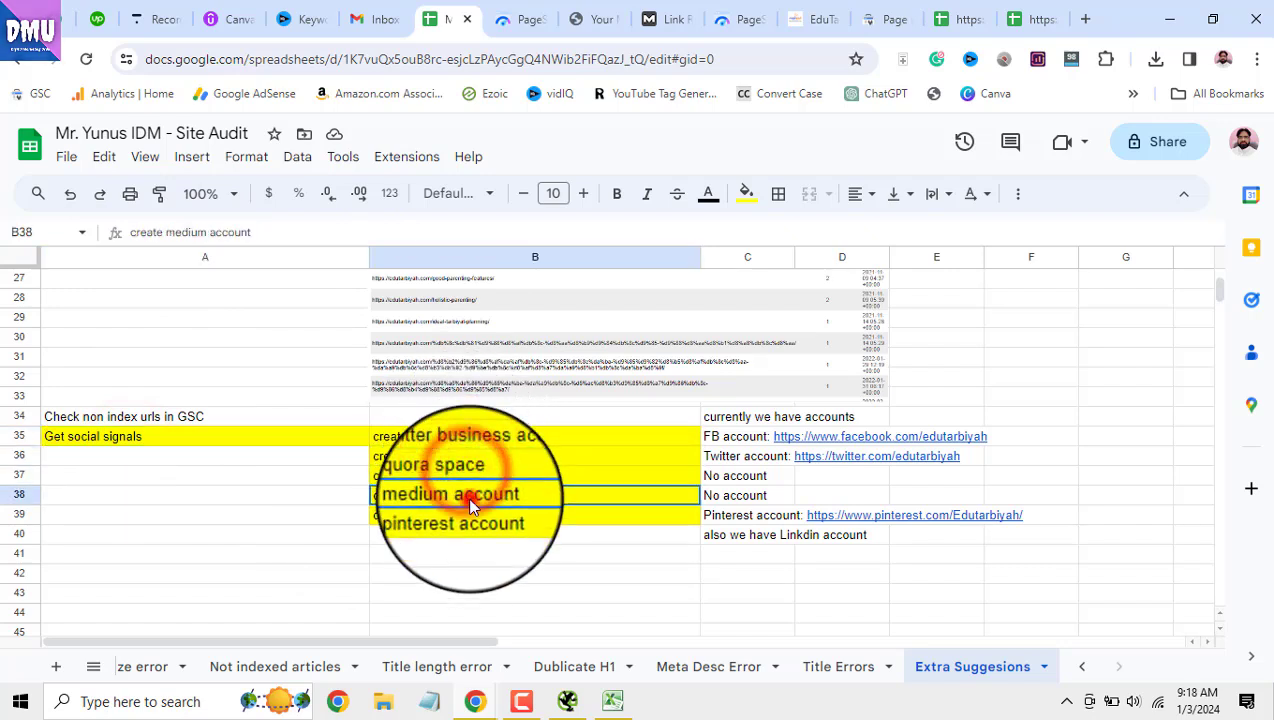
{"action": "left_click", "coordinate": [472, 518]}
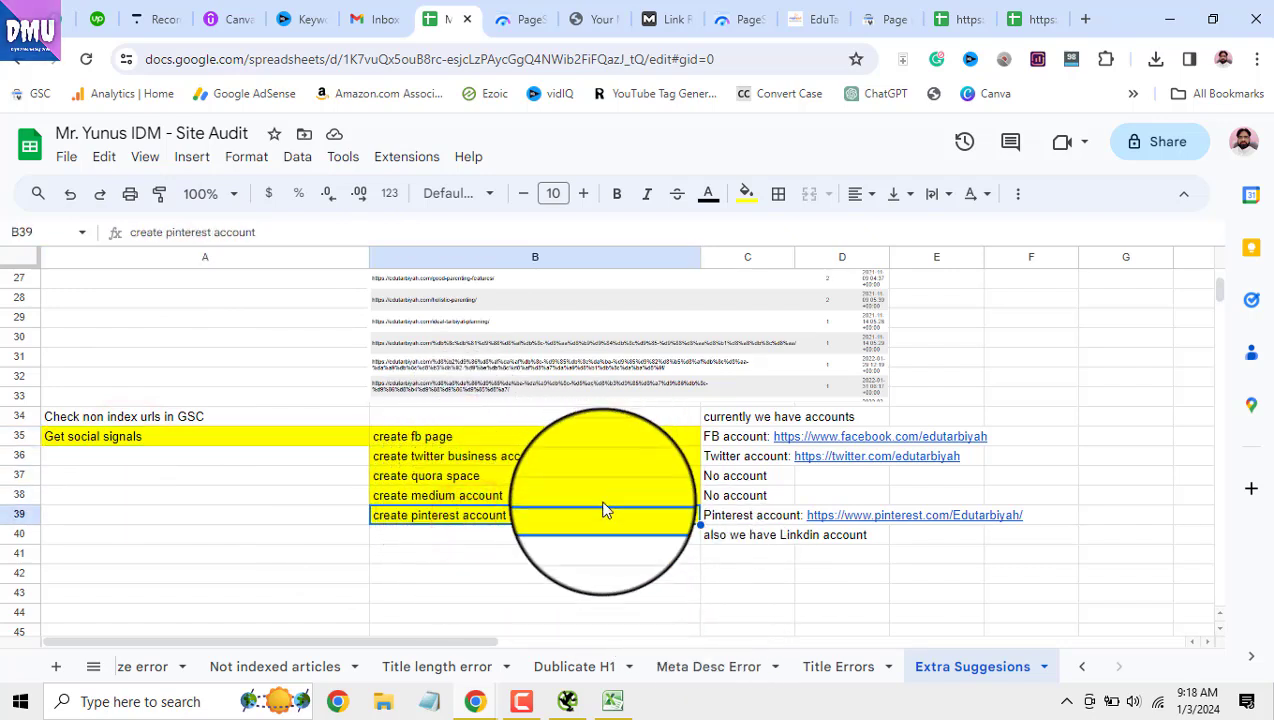
Return to the start of the Extra Suggesions sheet and highlight the issues in A2:A9 and the solutions in B2:B9
{"action": "scroll", "coordinate": [598, 509], "scroll_direction": "down", "scroll_amount": 1}
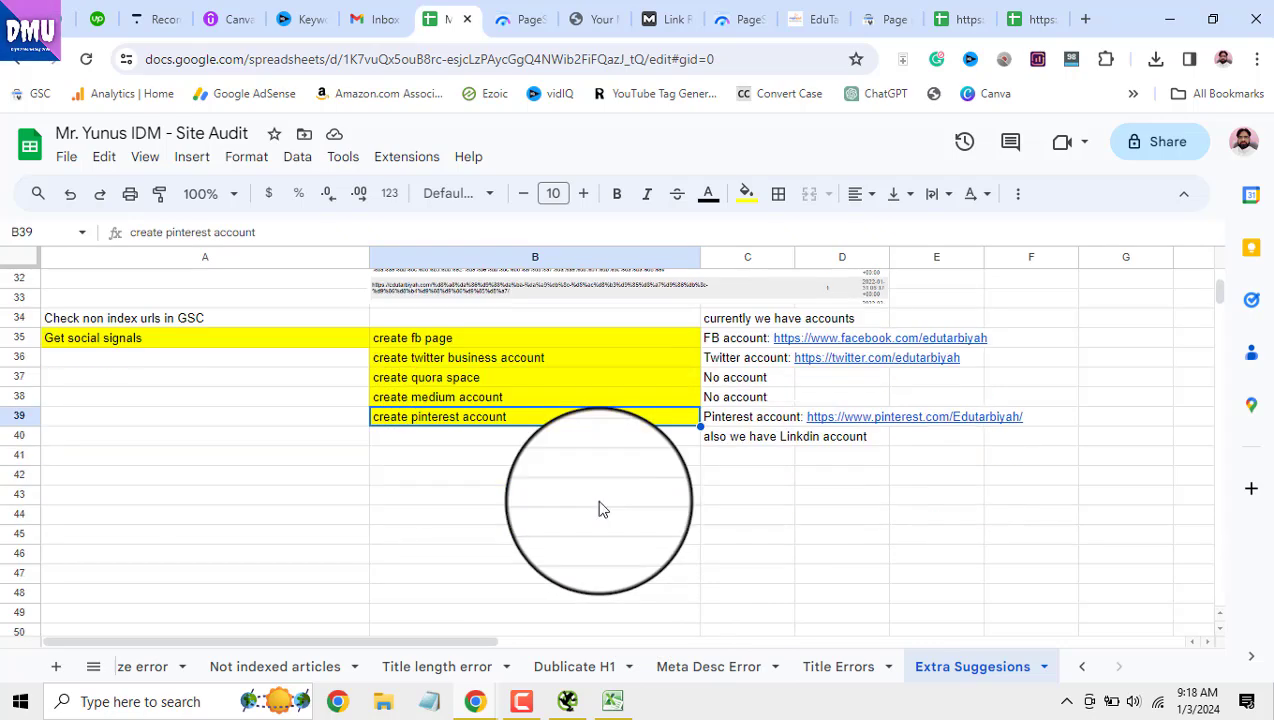
{"action": "scroll", "coordinate": [598, 509], "scroll_direction": "up", "scroll_amount": 7}
{"action": "scroll", "coordinate": [598, 509], "scroll_direction": "up", "scroll_amount": 2}
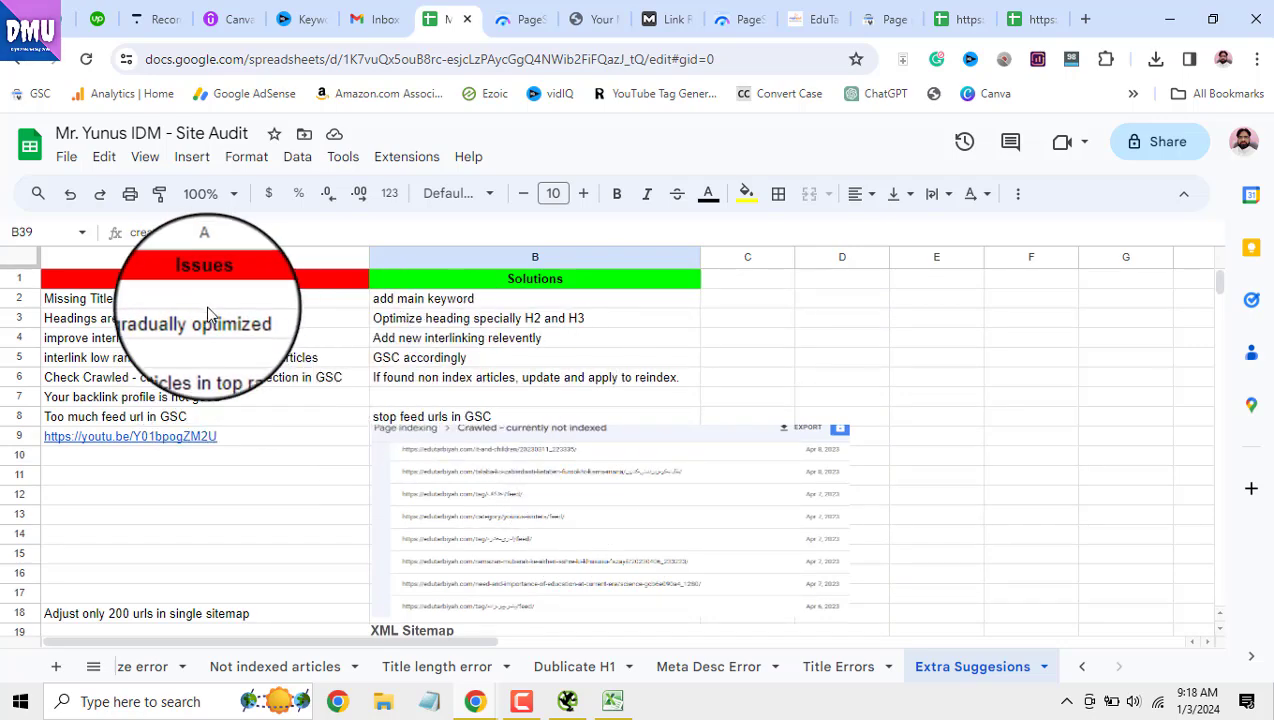
{"action": "left_click_drag", "start_coordinate": [205, 298], "coordinate": [210, 436]}
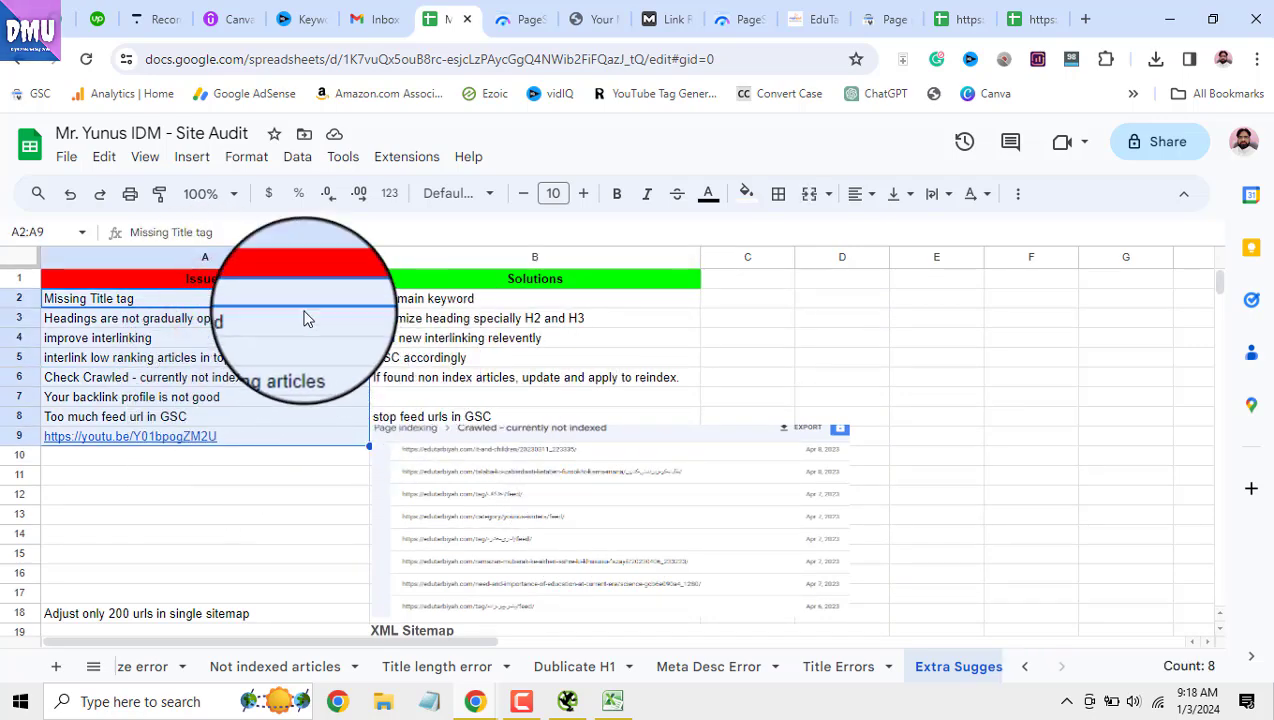
{"action": "left_click_drag", "start_coordinate": [458, 301], "coordinate": [475, 440]}
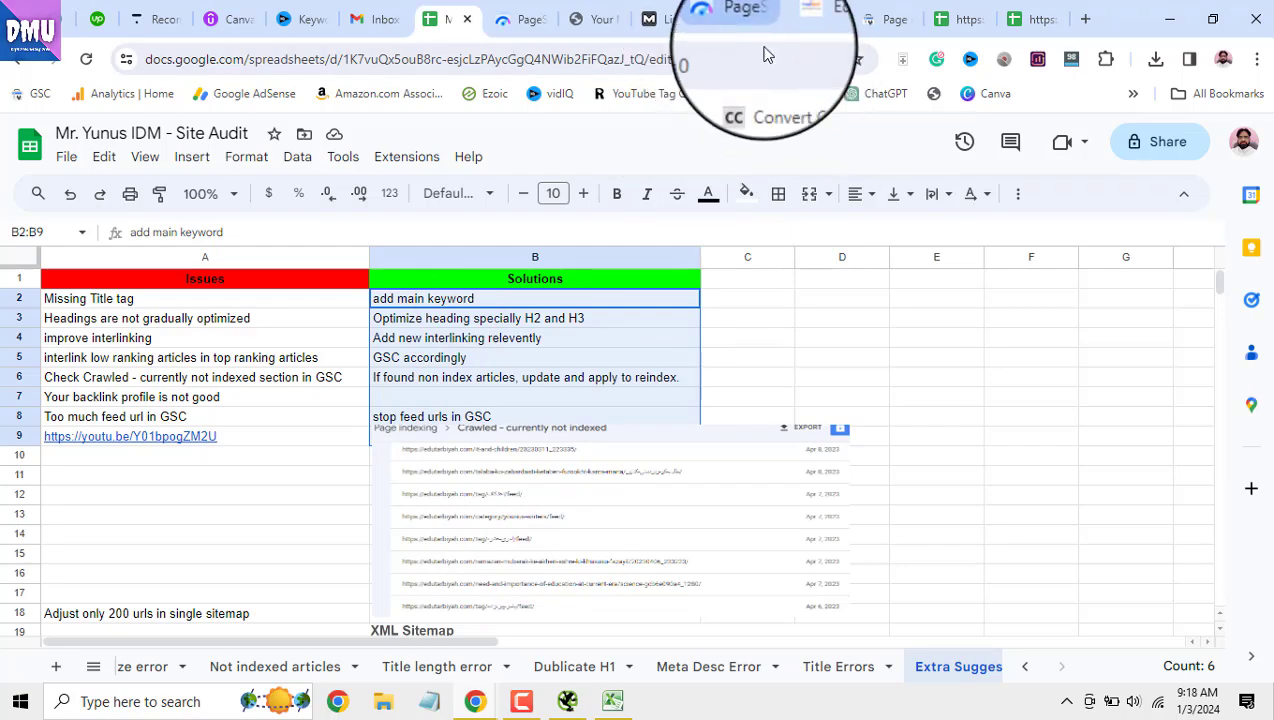
Switch to the edutarbiyah.com site, look through the home page down to its end and reload it from the site navigation
{"action": "left_click", "coordinate": [795, 19]}
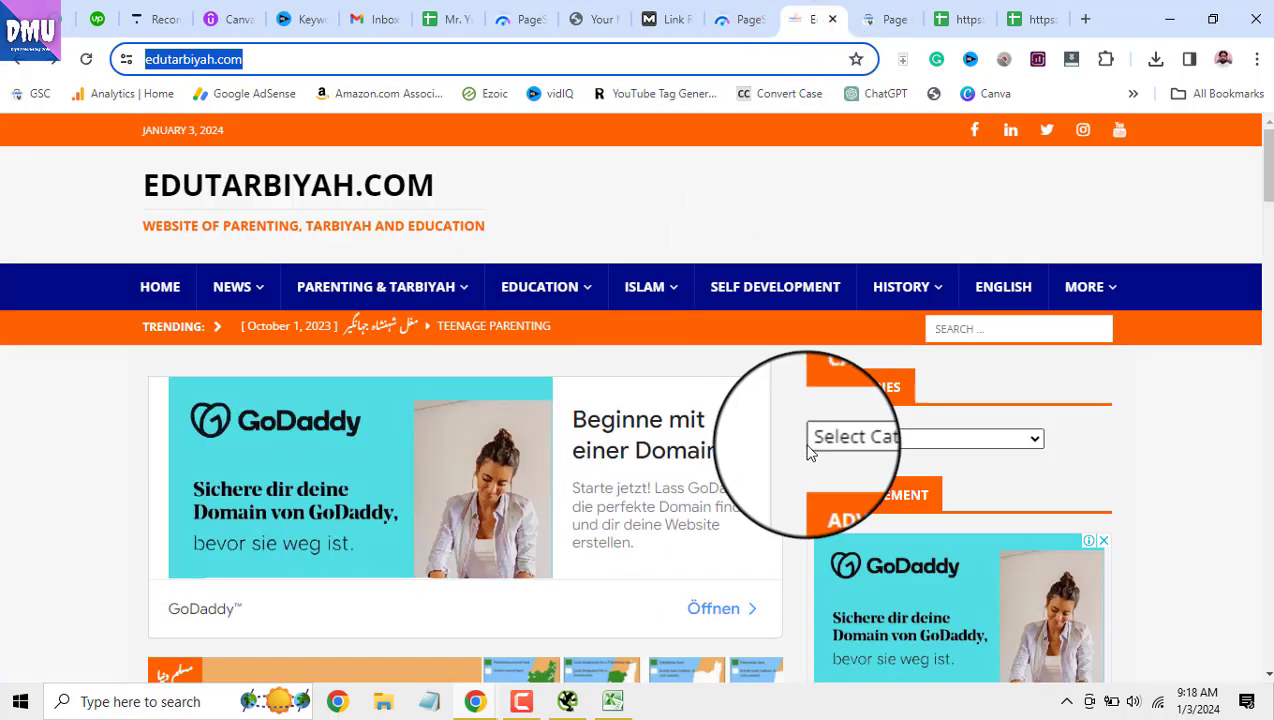
{"action": "scroll", "coordinate": [810, 452], "scroll_direction": "down", "scroll_amount": 7}
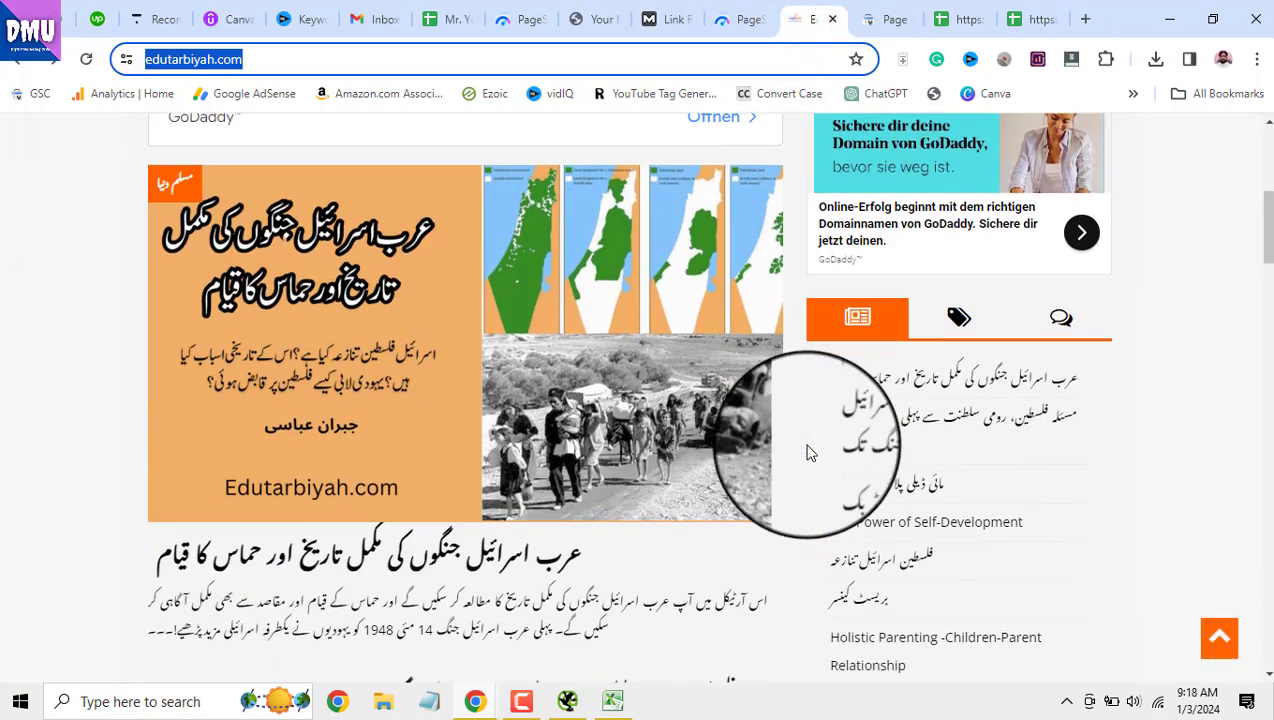
{"action": "scroll", "coordinate": [810, 452], "scroll_direction": "down", "scroll_amount": 10}
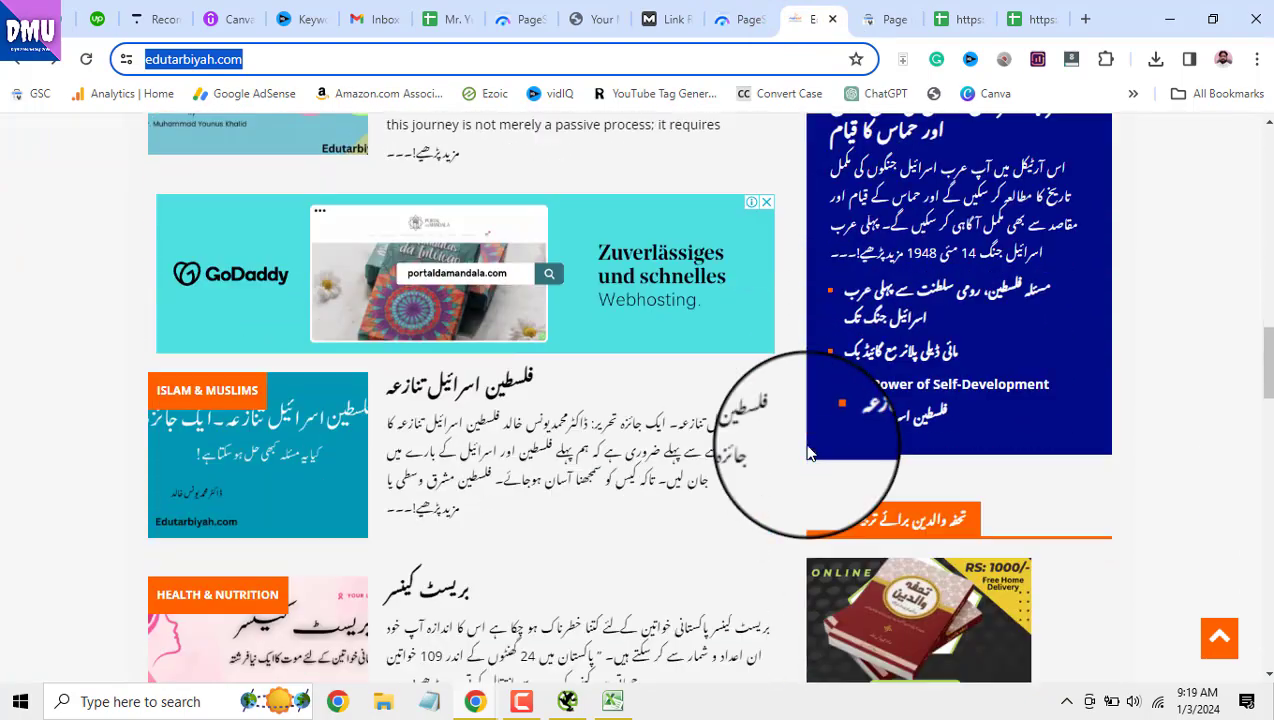
{"action": "scroll", "coordinate": [808, 452], "scroll_direction": "down", "scroll_amount": 4}
{"action": "left_click_drag", "start_coordinate": [1268, 415], "coordinate": [1267, 711]}
{"action": "left_click_drag", "start_coordinate": [1270, 540], "coordinate": [1225, 100]}
{"action": "left_click", "coordinate": [175, 283]}
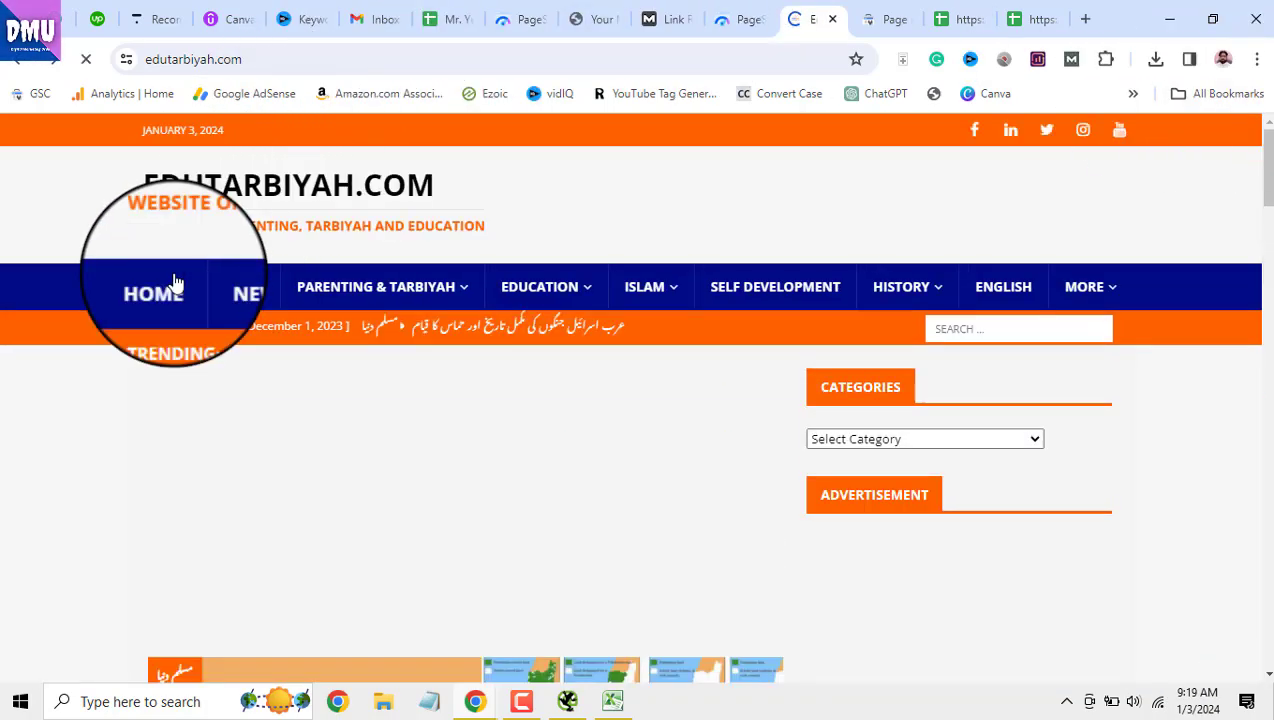
Copy the edutarbiyah.com address and load the site in a new Incognito window
{"action": "left_click", "coordinate": [226, 61]}
{"action": "right_click", "coordinate": [227, 63]}
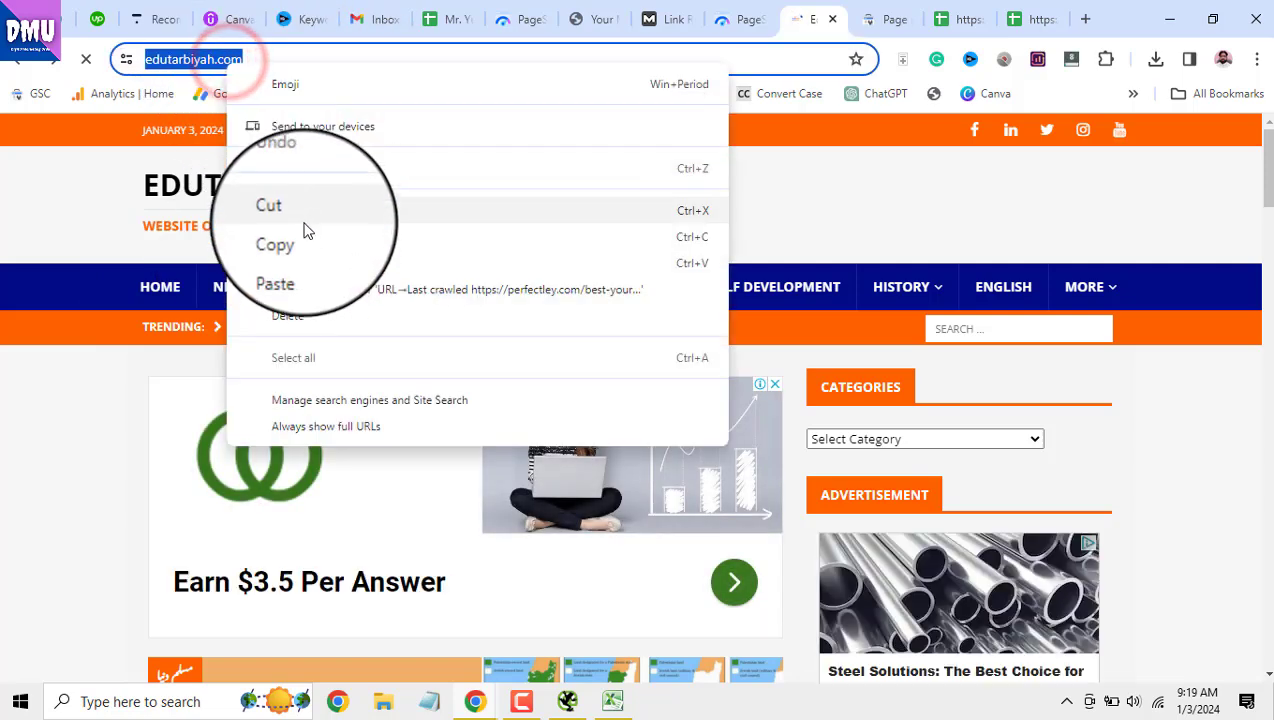
{"action": "left_click", "coordinate": [307, 238]}
{"action": "left_click", "coordinate": [1257, 59]}
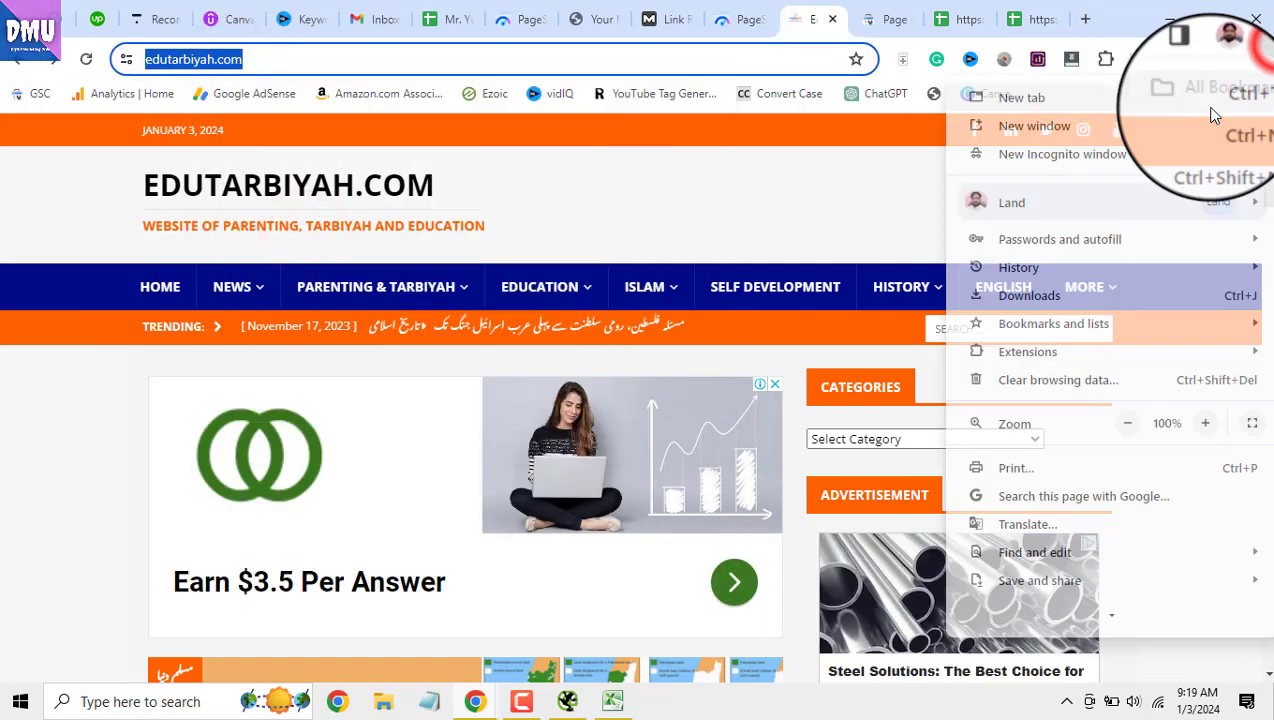
{"action": "left_click", "coordinate": [1150, 158]}
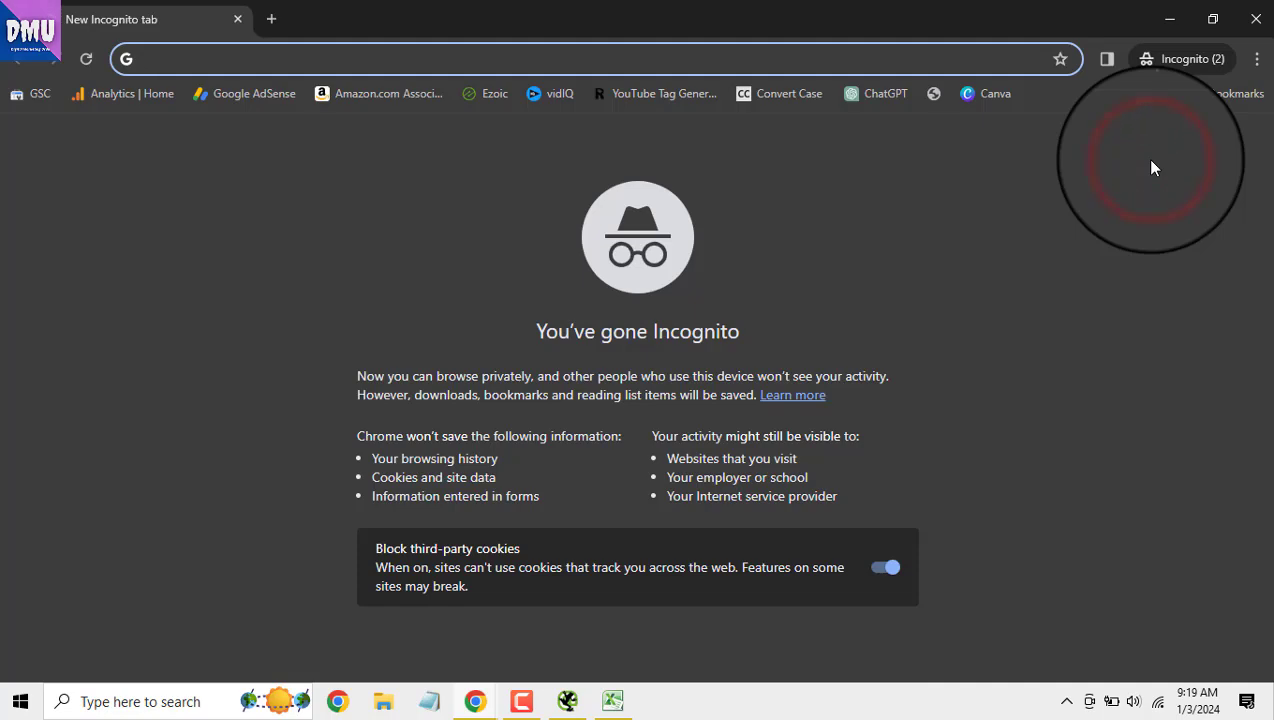
{"action": "key", "text": "ctrl+v"}
{"action": "key", "text": "Return"}
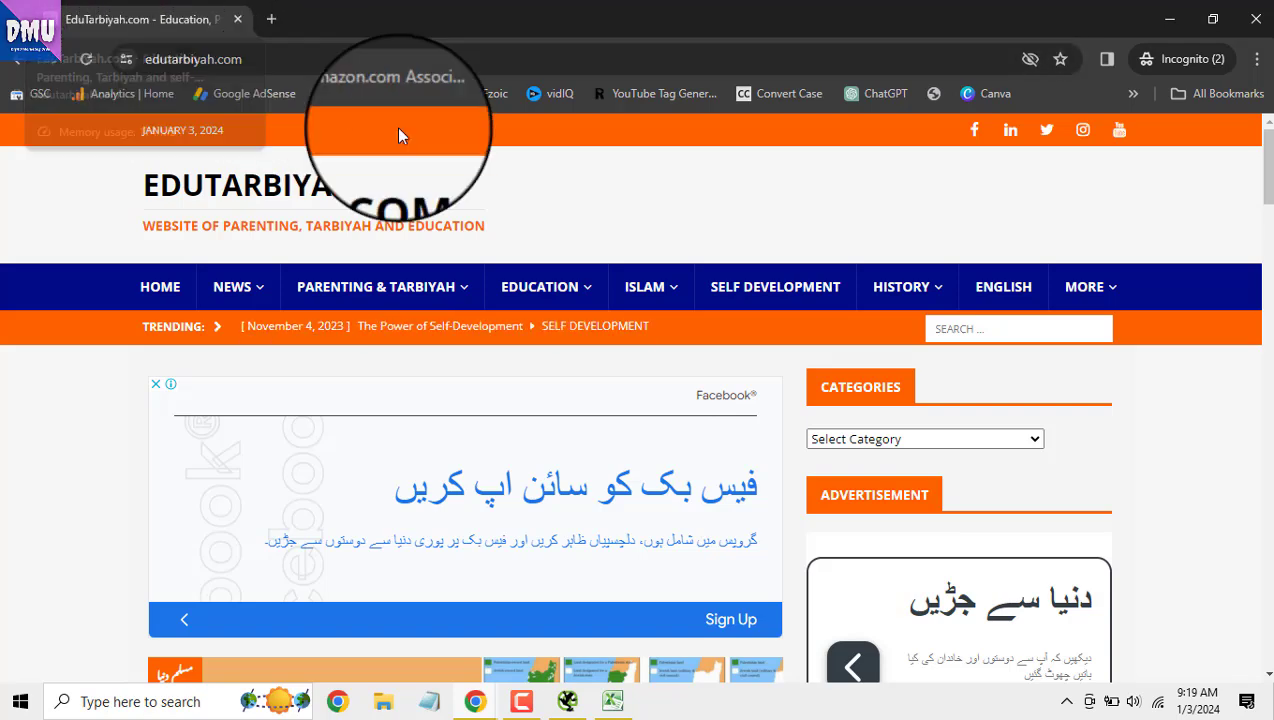
Examine the home page's header, social links and navigation, including the More and Education submenus
{"action": "scroll", "coordinate": [700, 440], "scroll_direction": "down", "scroll_amount": 1}
{"action": "scroll", "coordinate": [986, 385], "scroll_direction": "up", "scroll_amount": 1}
{"action": "scroll", "coordinate": [986, 387], "scroll_direction": "up", "scroll_amount": 1}
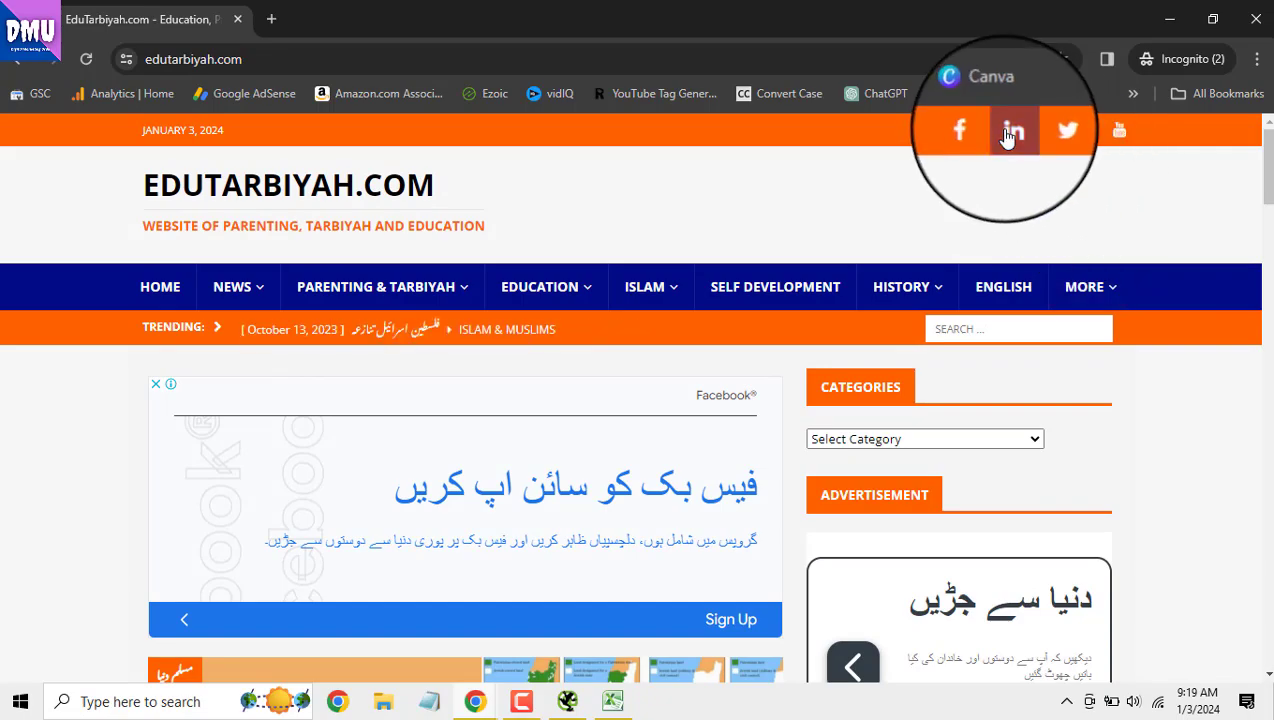
{"action": "mouse_move", "coordinate": [1268, 175]}
{"action": "left_mouse_down"}
{"action": "mouse_move", "coordinate": [1268, 312]}
{"action": "mouse_move", "coordinate": [1265, 150]}
{"action": "left_mouse_up"}
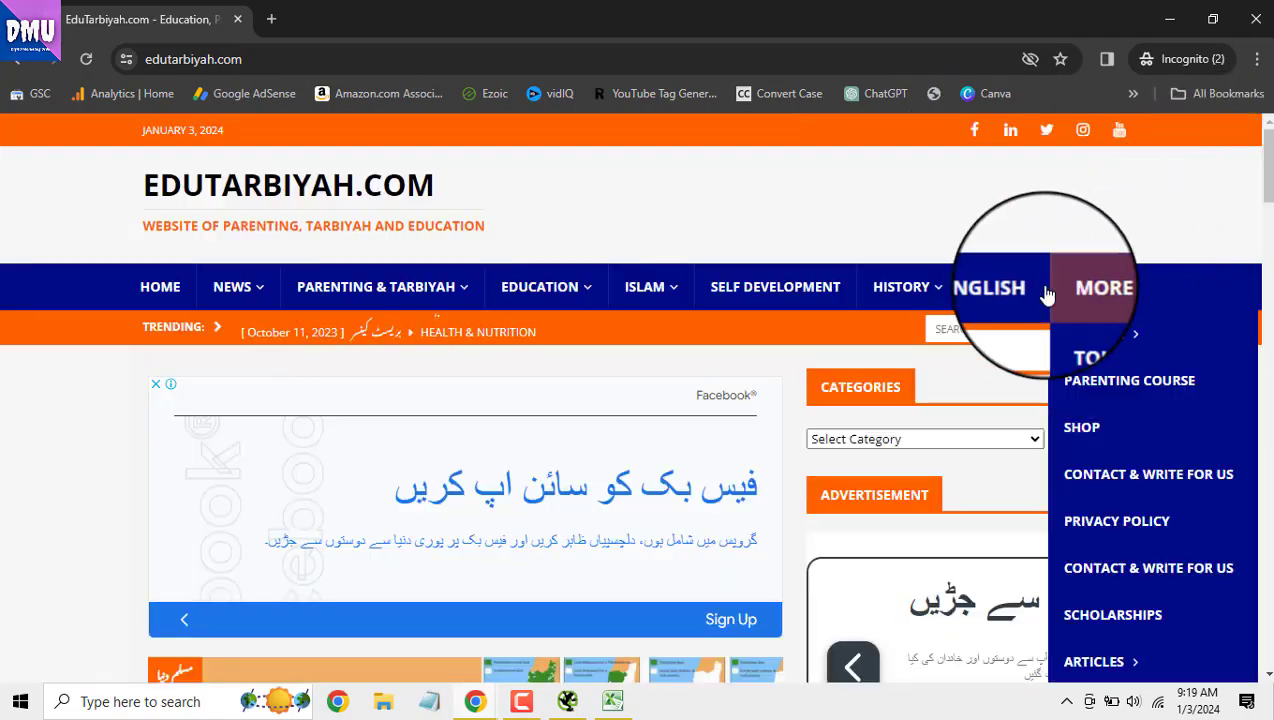
{"action": "mouse_move", "coordinate": [572, 292]}
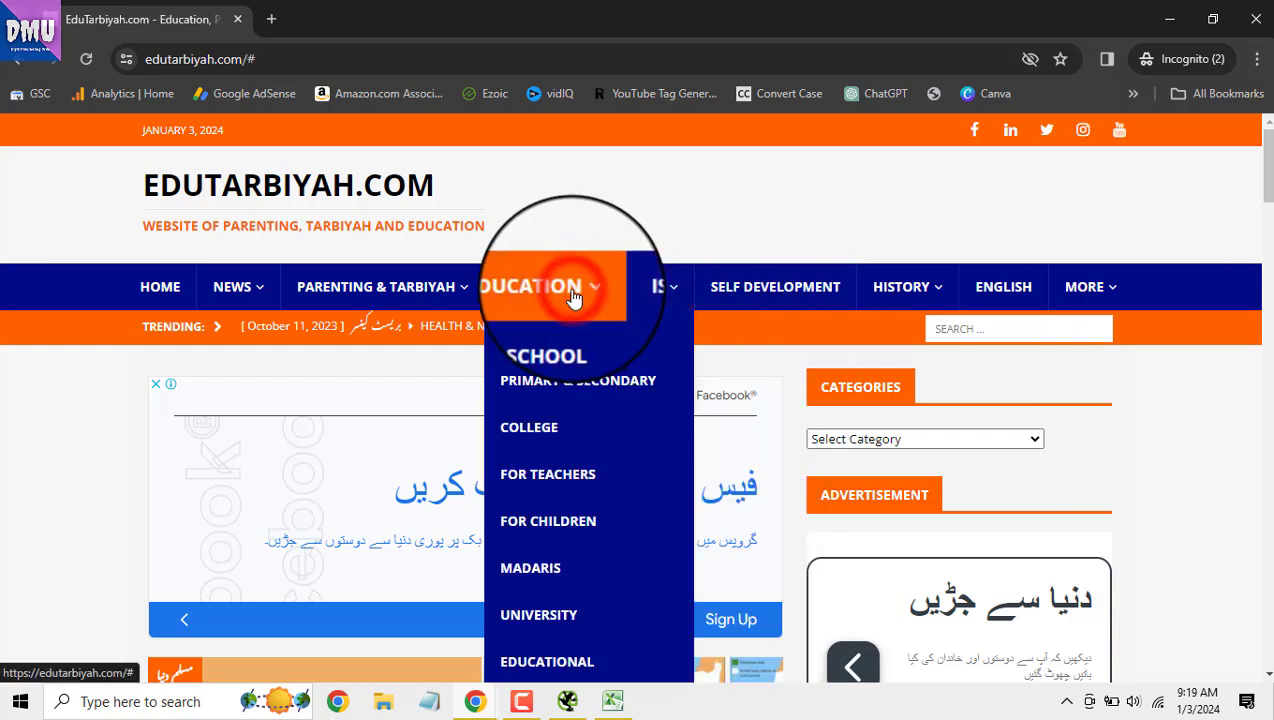
{"action": "left_click", "coordinate": [570, 290]}
{"action": "left_click", "coordinate": [555, 291]}
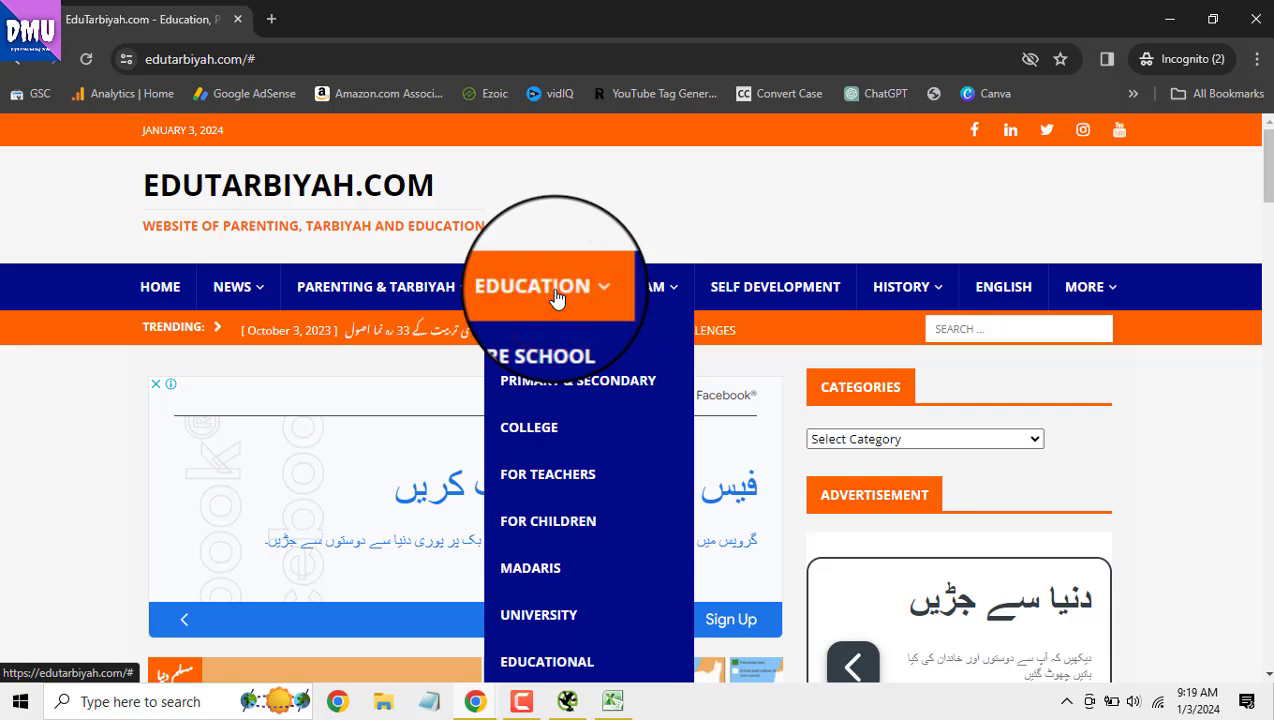
{"action": "scroll", "coordinate": [553, 303], "scroll_direction": "down", "scroll_amount": 3}
{"action": "scroll", "coordinate": [463, 370], "scroll_direction": "up", "scroll_amount": 3}
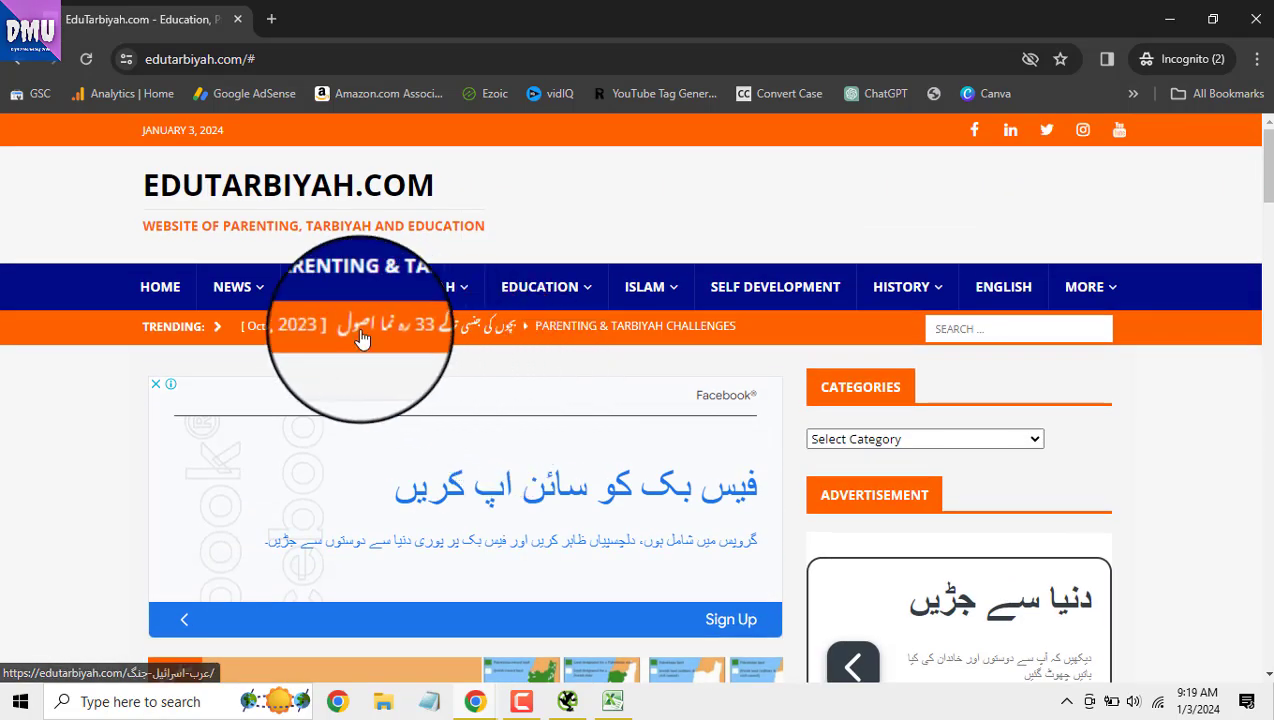
Open the site's News page, dismissing the advertisement, and close the Incognito window after viewing it
{"action": "left_click", "coordinate": [207, 289]}
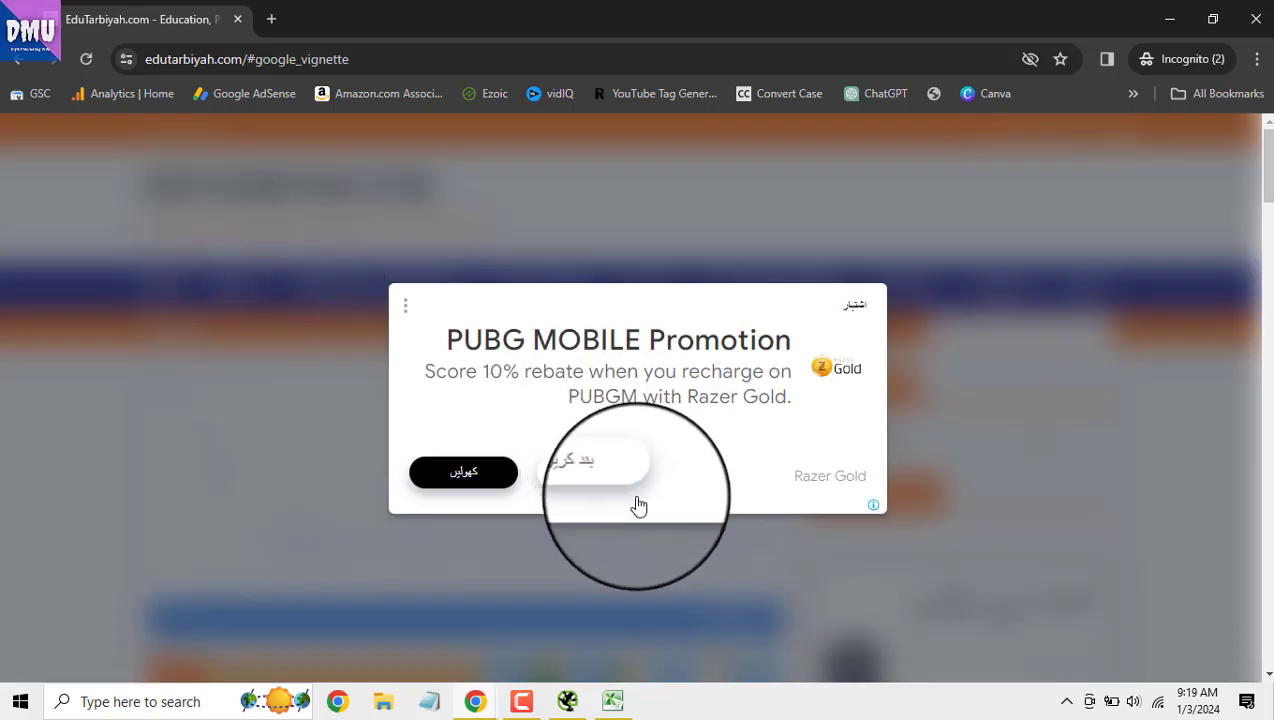
{"action": "left_click", "coordinate": [626, 492]}
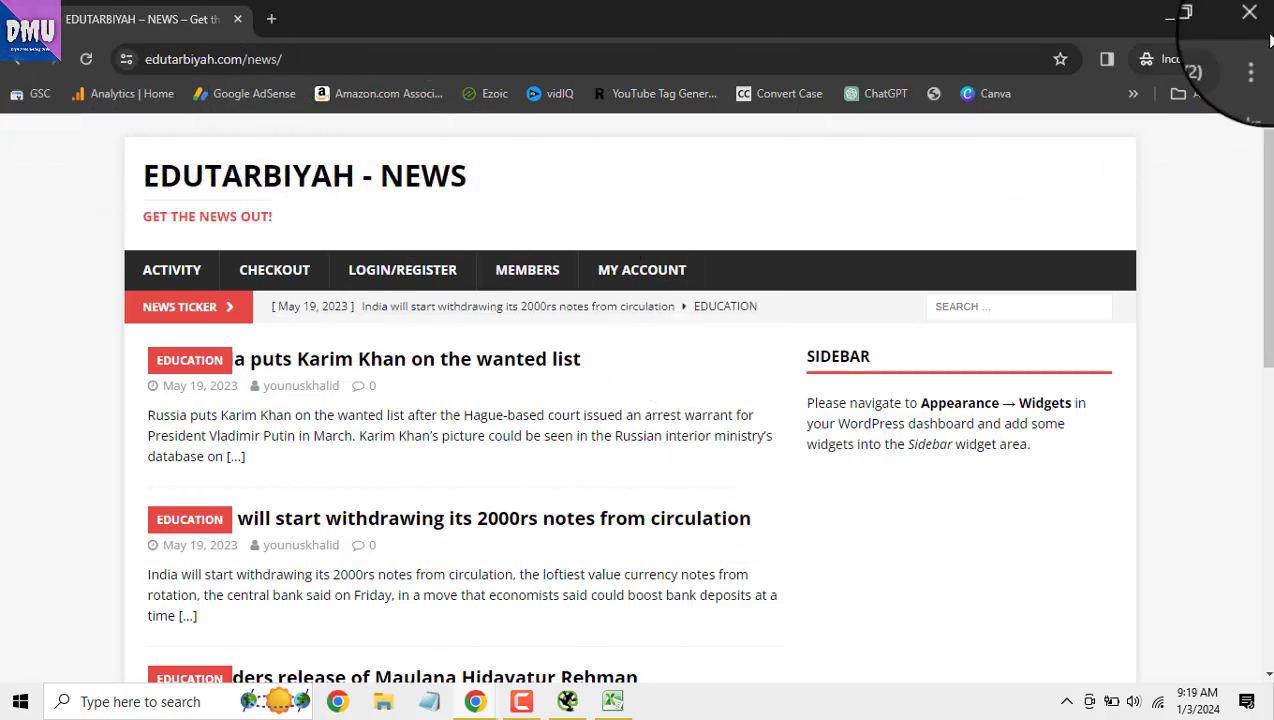
{"action": "left_click", "coordinate": [1256, 22]}
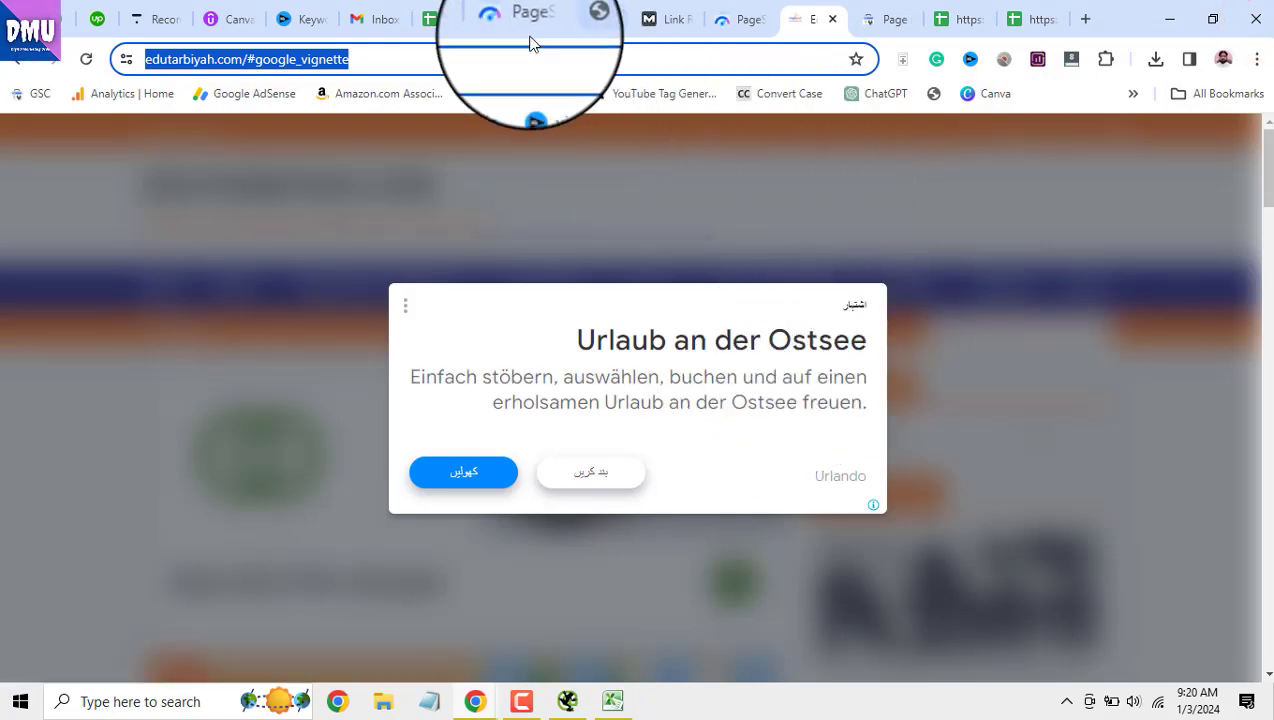
Switch back to the site audit spreadsheet and open the print settings for downloading it as PDF
{"action": "left_click", "coordinate": [575, 24]}
{"action": "left_click", "coordinate": [455, 21]}
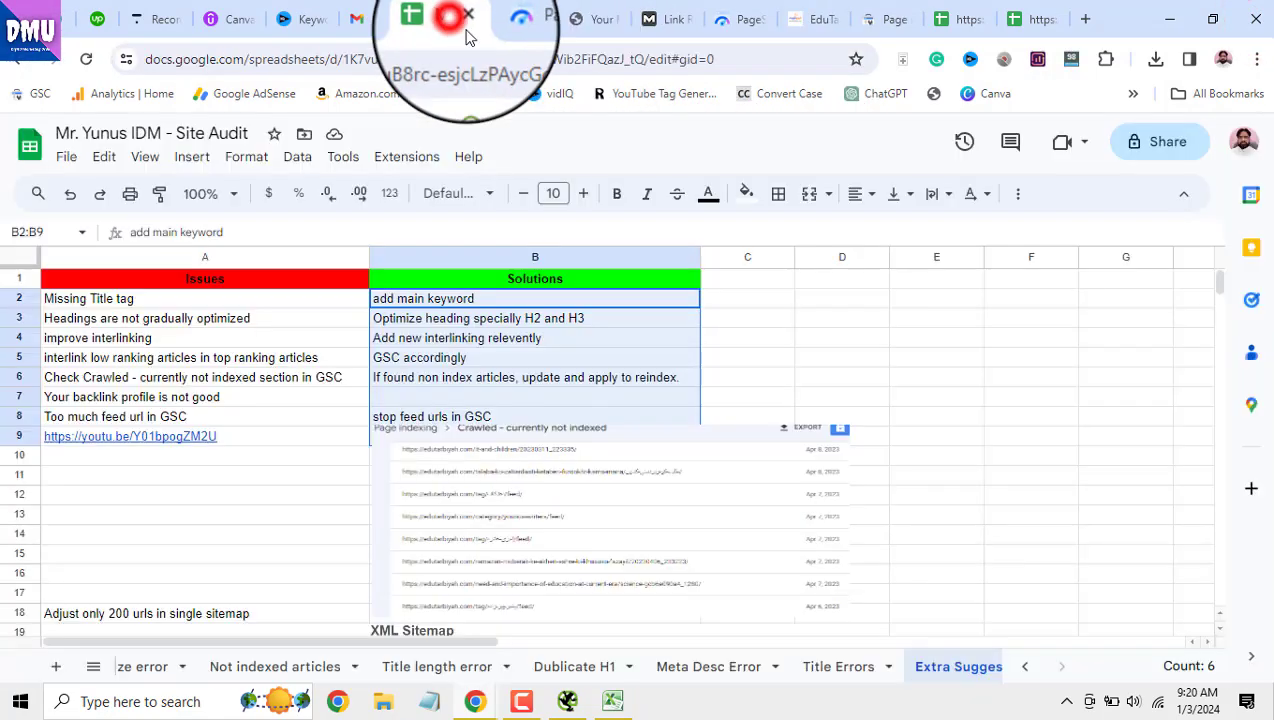
{"action": "left_click", "coordinate": [848, 451]}
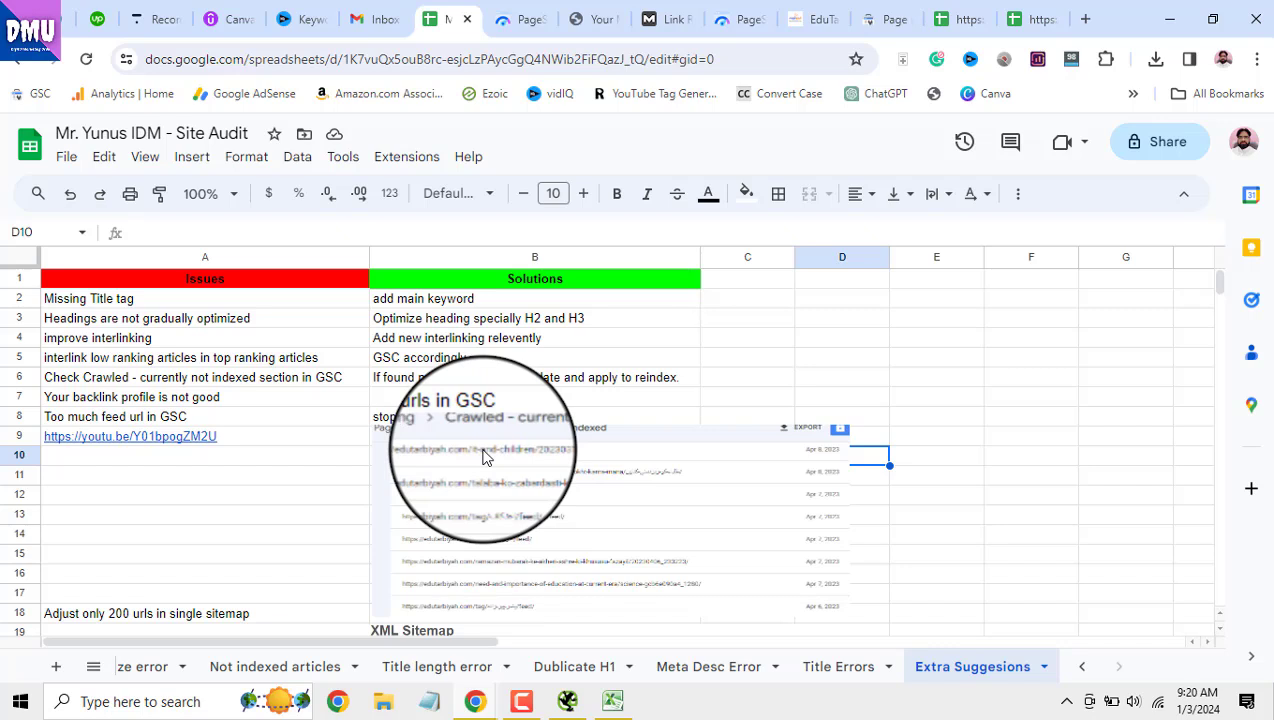
{"action": "left_click", "coordinate": [66, 157]}
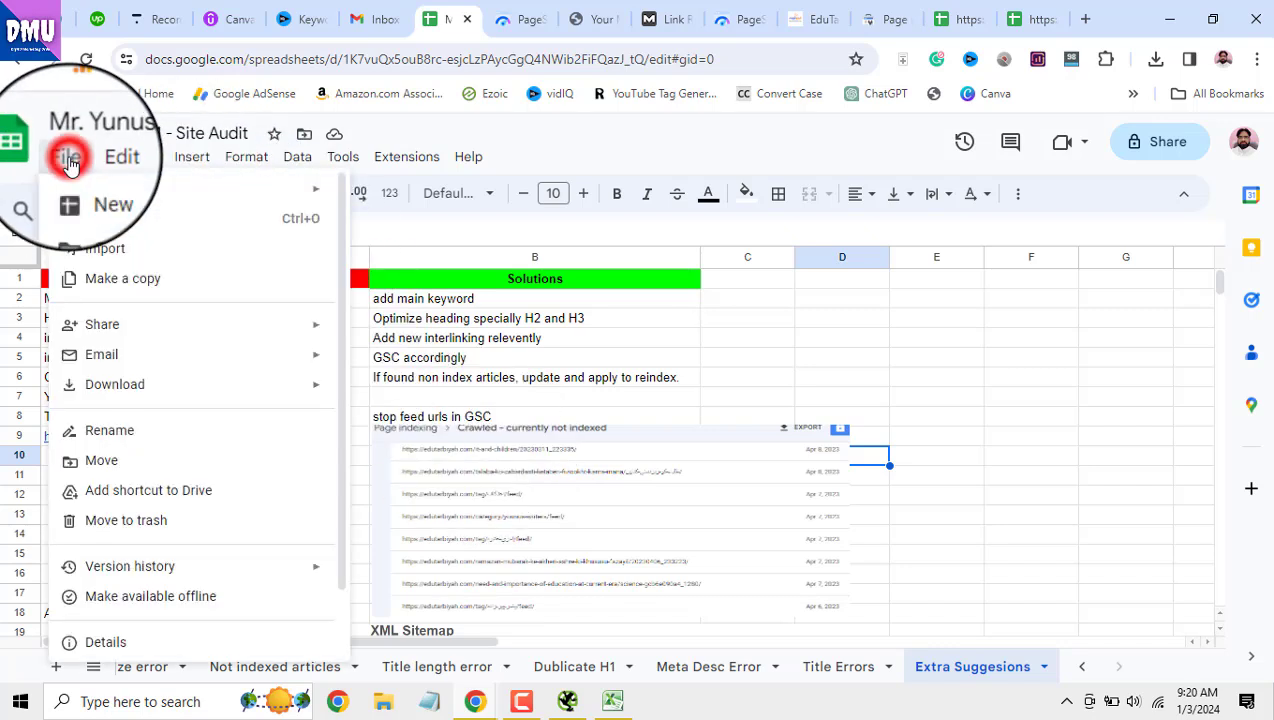
{"action": "mouse_move", "coordinate": [86, 335]}
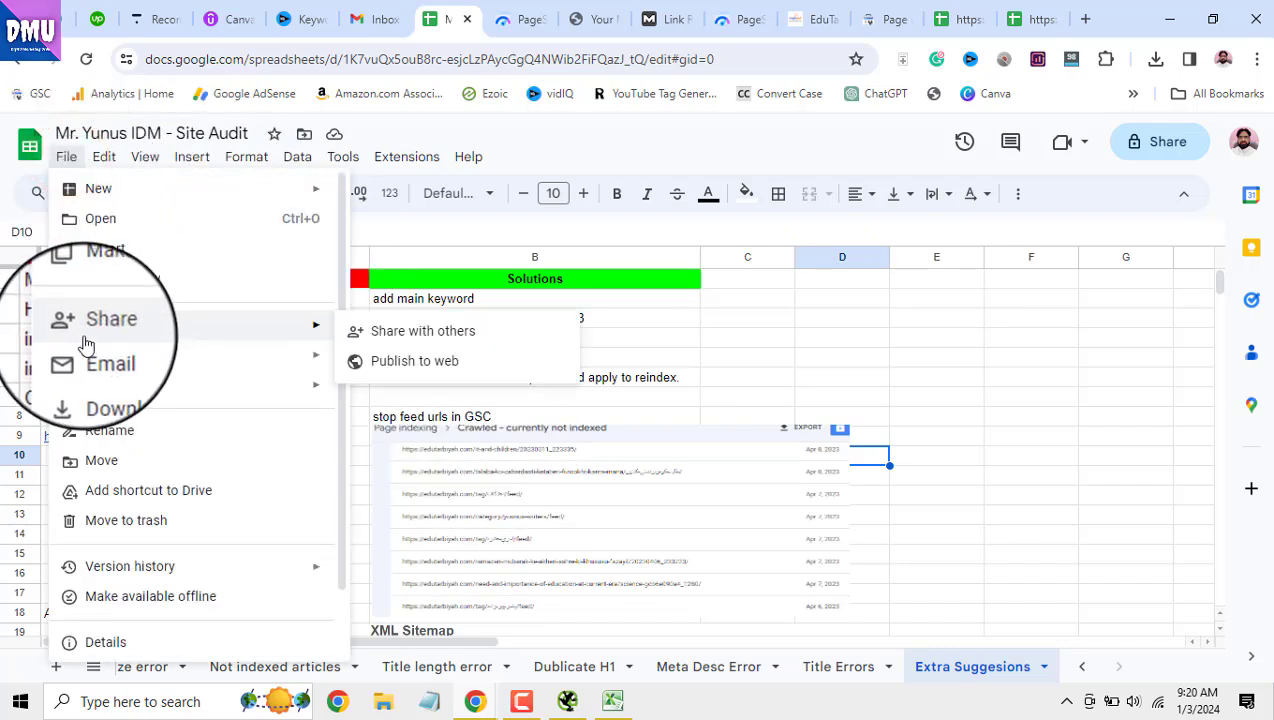
{"action": "mouse_move", "coordinate": [100, 384]}
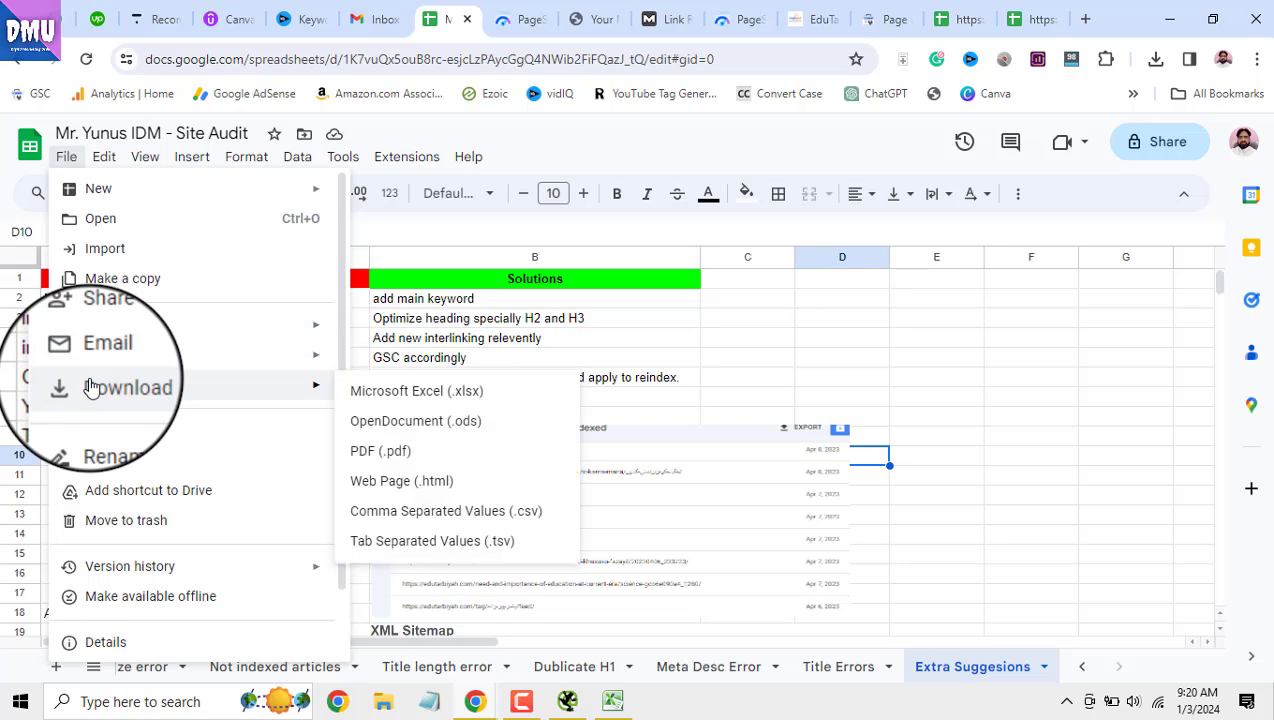
{"action": "left_click", "coordinate": [418, 454]}
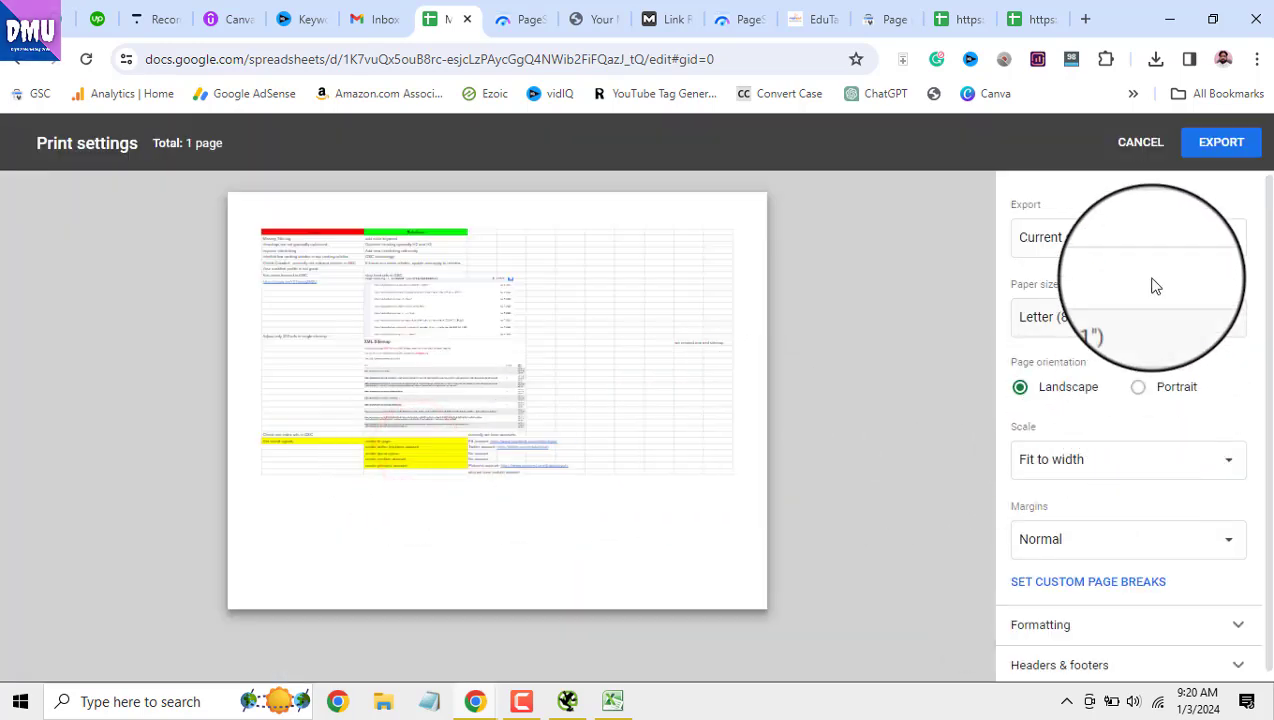
Set the export to Workbook, check the preview pages and export all sheets as PDF
{"action": "left_click", "coordinate": [1157, 240]}
{"action": "left_click", "coordinate": [1153, 265]}
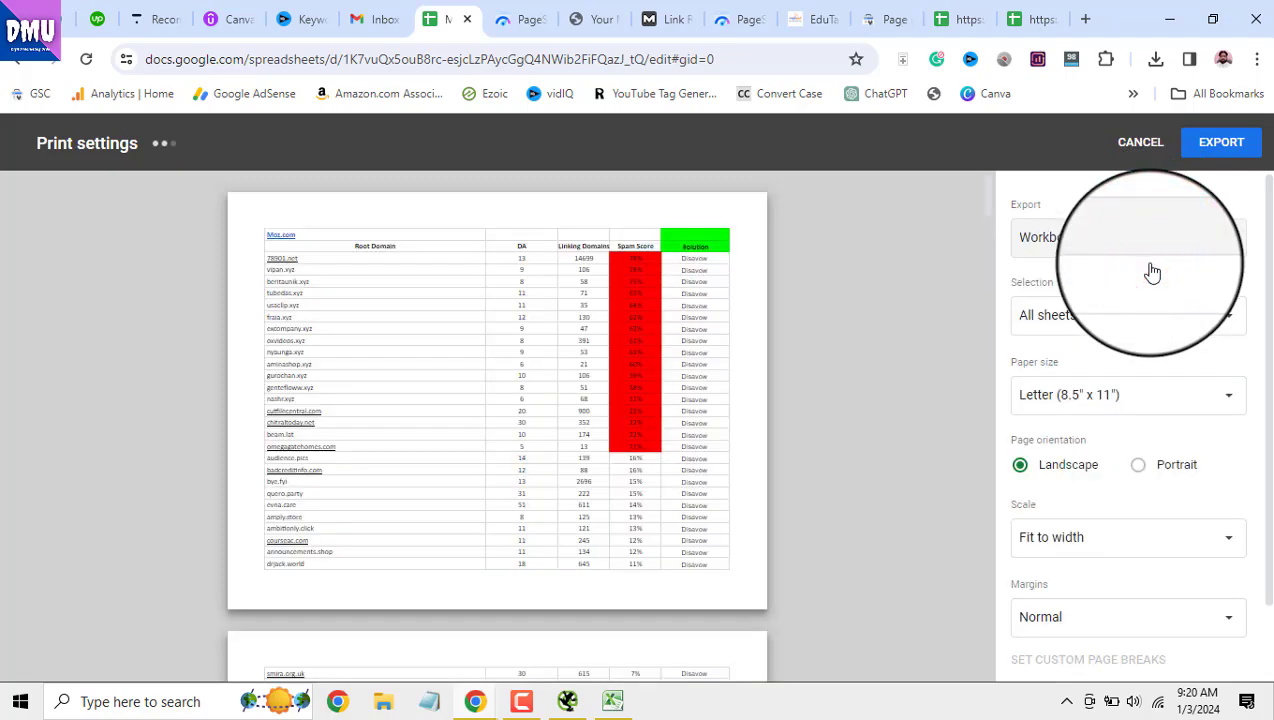
{"action": "scroll", "coordinate": [731, 464], "scroll_direction": "down", "scroll_amount": 10}
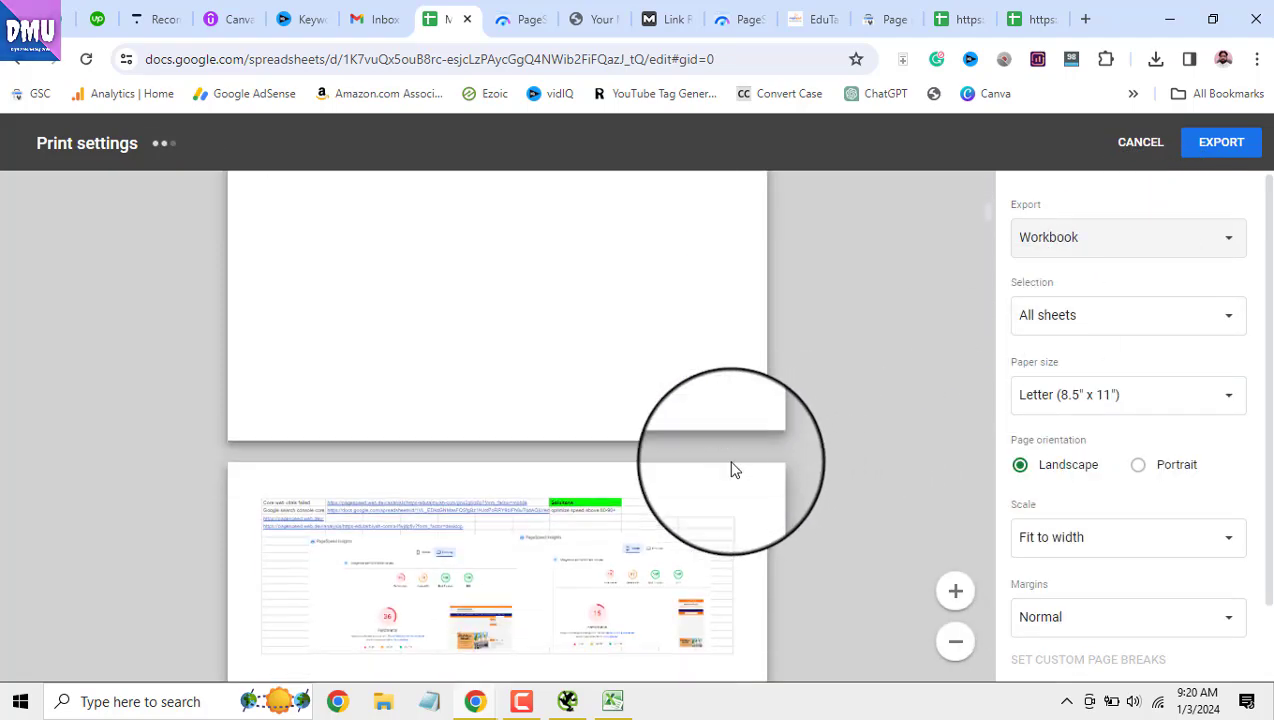
{"action": "scroll", "coordinate": [731, 469], "scroll_direction": "down", "scroll_amount": 10}
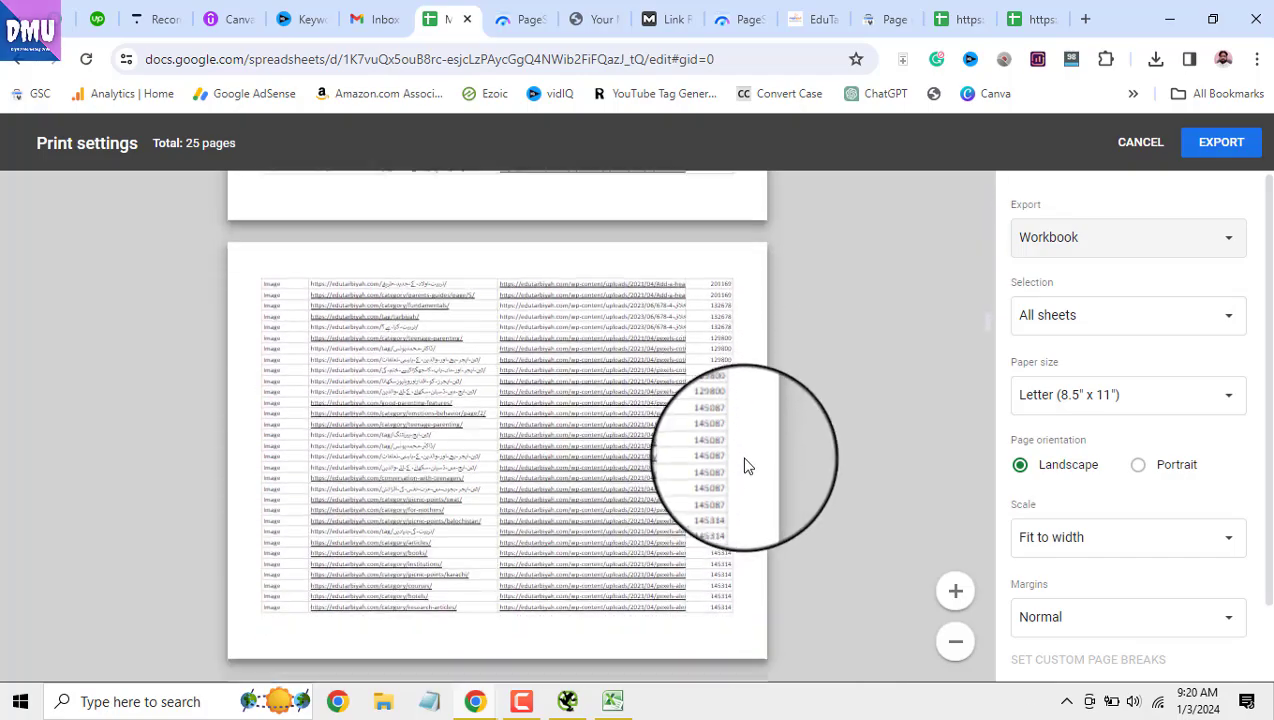
{"action": "scroll", "coordinate": [752, 466], "scroll_direction": "down", "scroll_amount": 10}
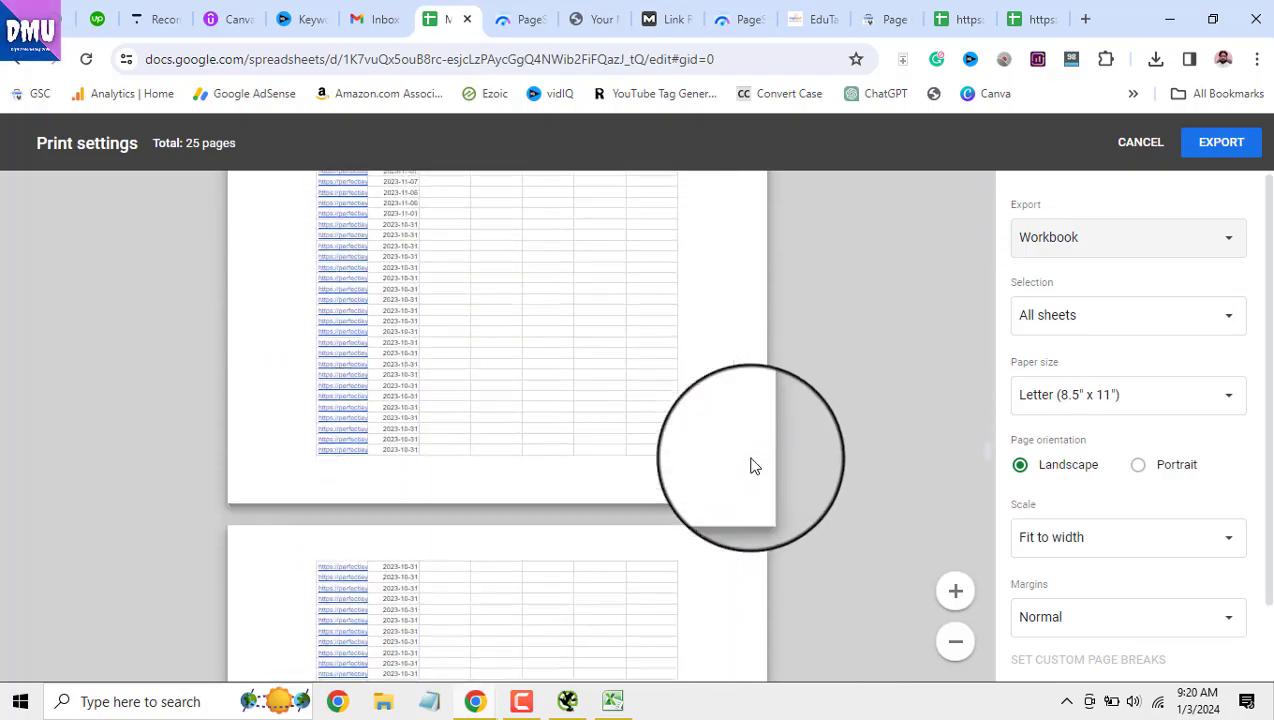
{"action": "left_click", "coordinate": [1221, 142]}
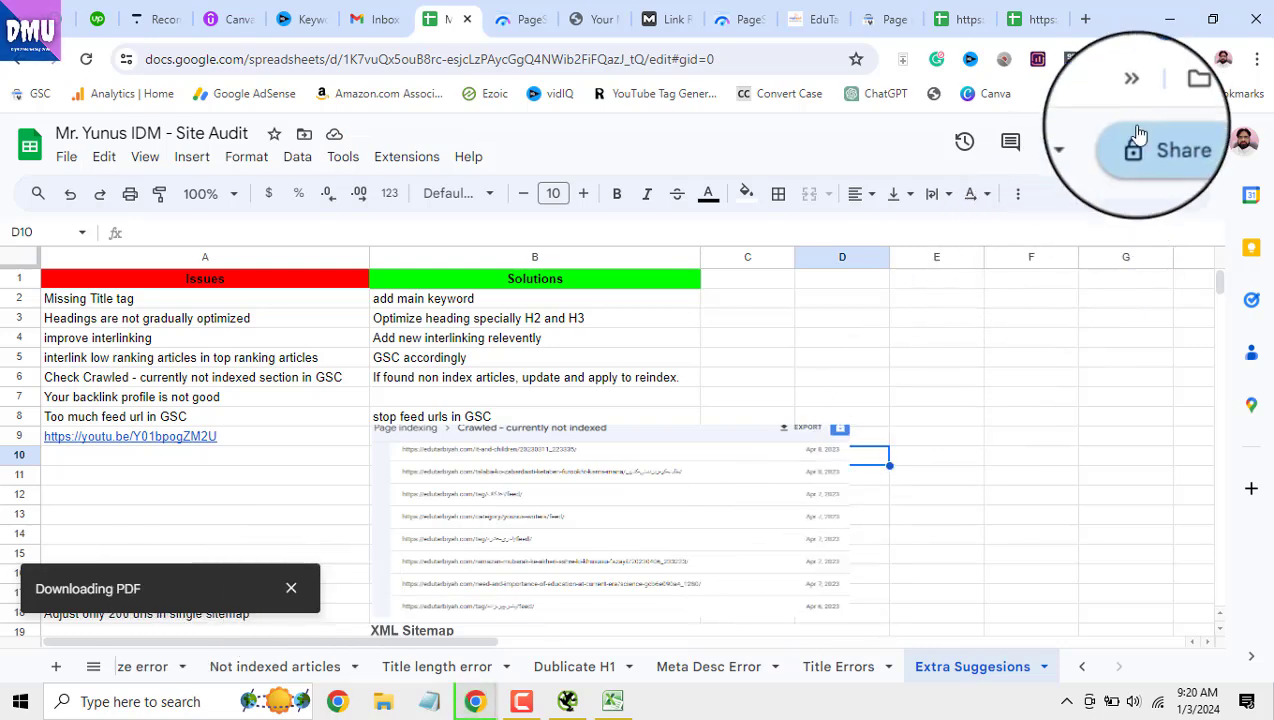
Open the downloaded site audit PDF and review its spam score, page speed, missing alt text and oversized image pages
{"action": "left_click", "coordinate": [1155, 59]}
{"action": "left_click", "coordinate": [1027, 98]}
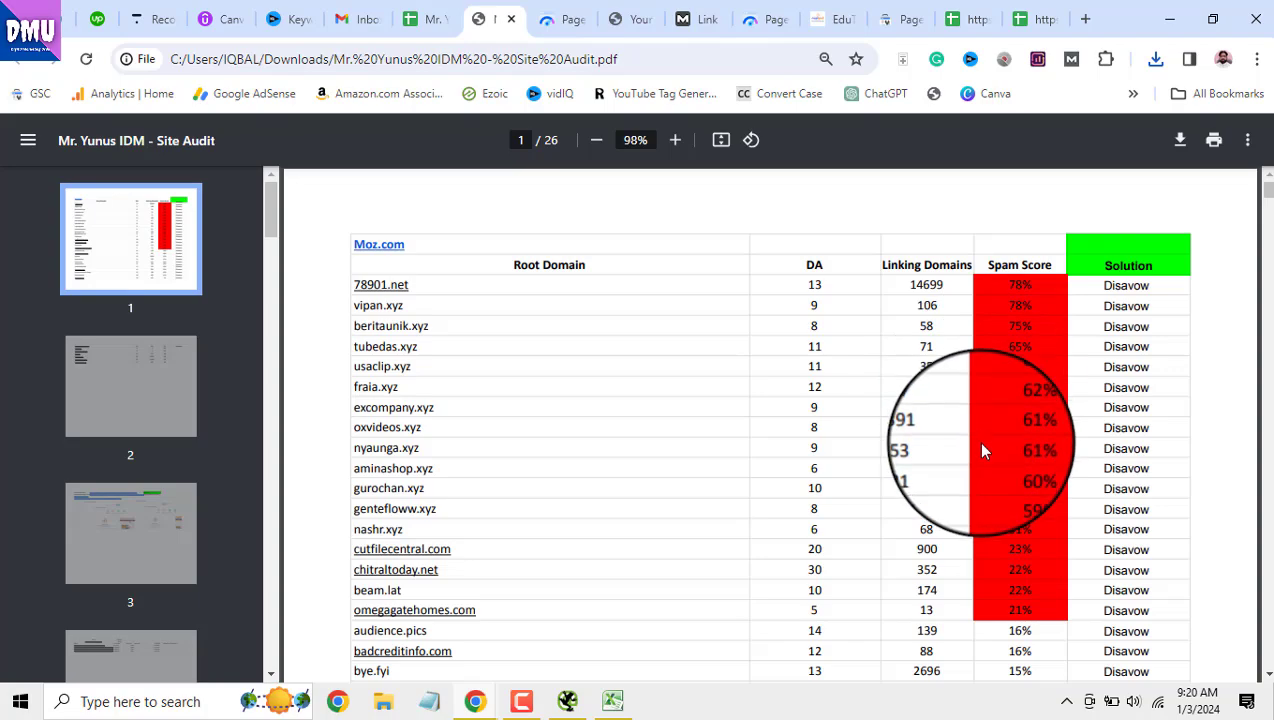
{"action": "scroll", "coordinate": [978, 445], "scroll_direction": "down", "scroll_amount": 4}
{"action": "scroll", "coordinate": [981, 451], "scroll_direction": "down", "scroll_amount": 15}
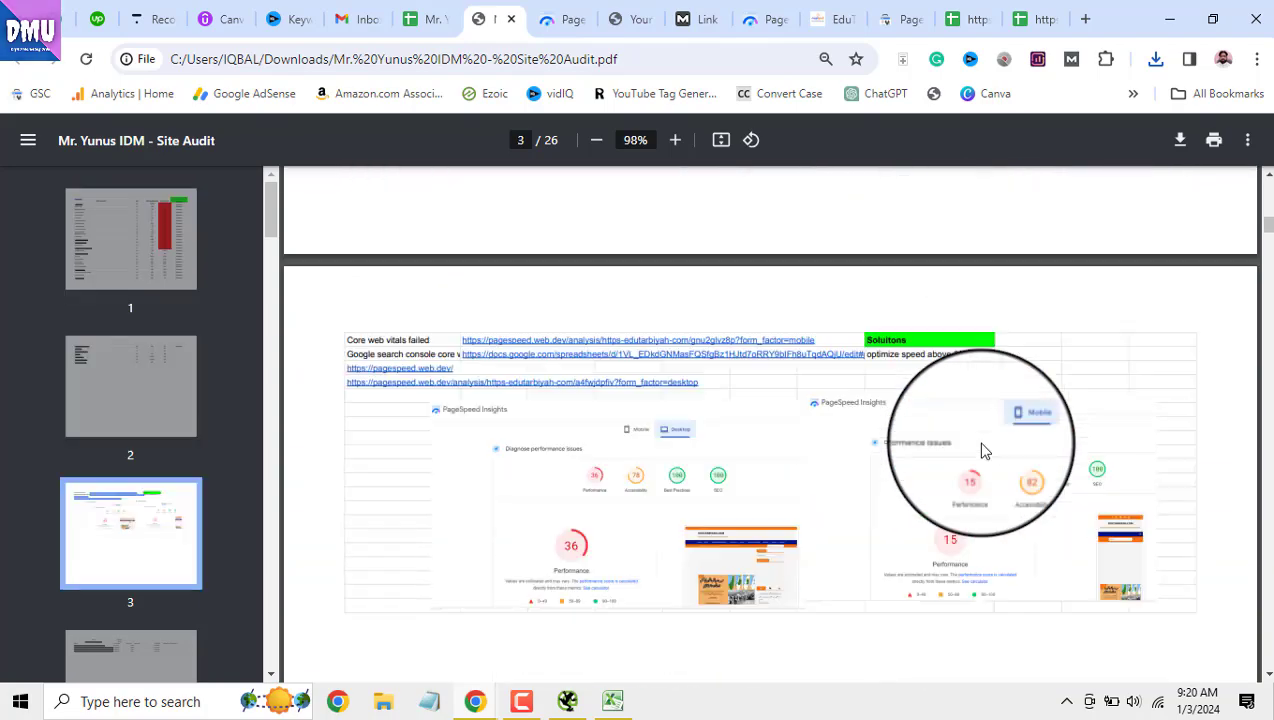
{"action": "scroll", "coordinate": [981, 451], "scroll_direction": "down", "scroll_amount": 8}
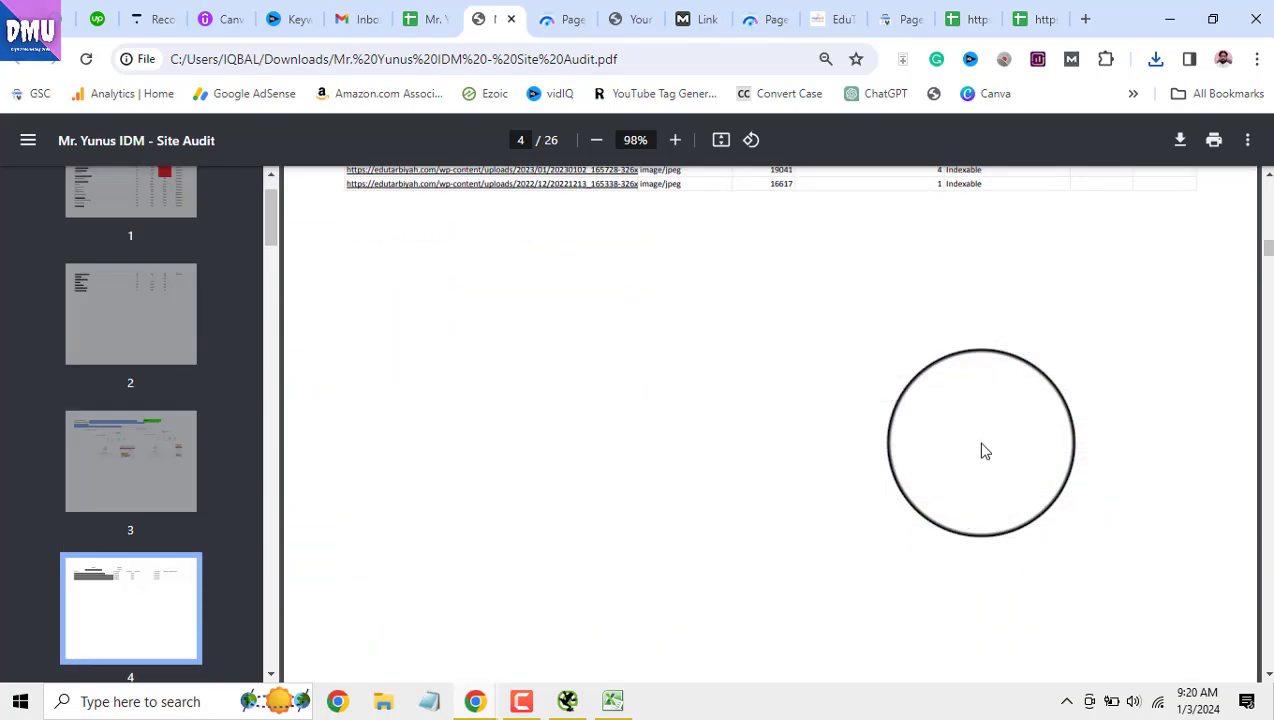
{"action": "scroll", "coordinate": [981, 451], "scroll_direction": "down", "scroll_amount": 10}
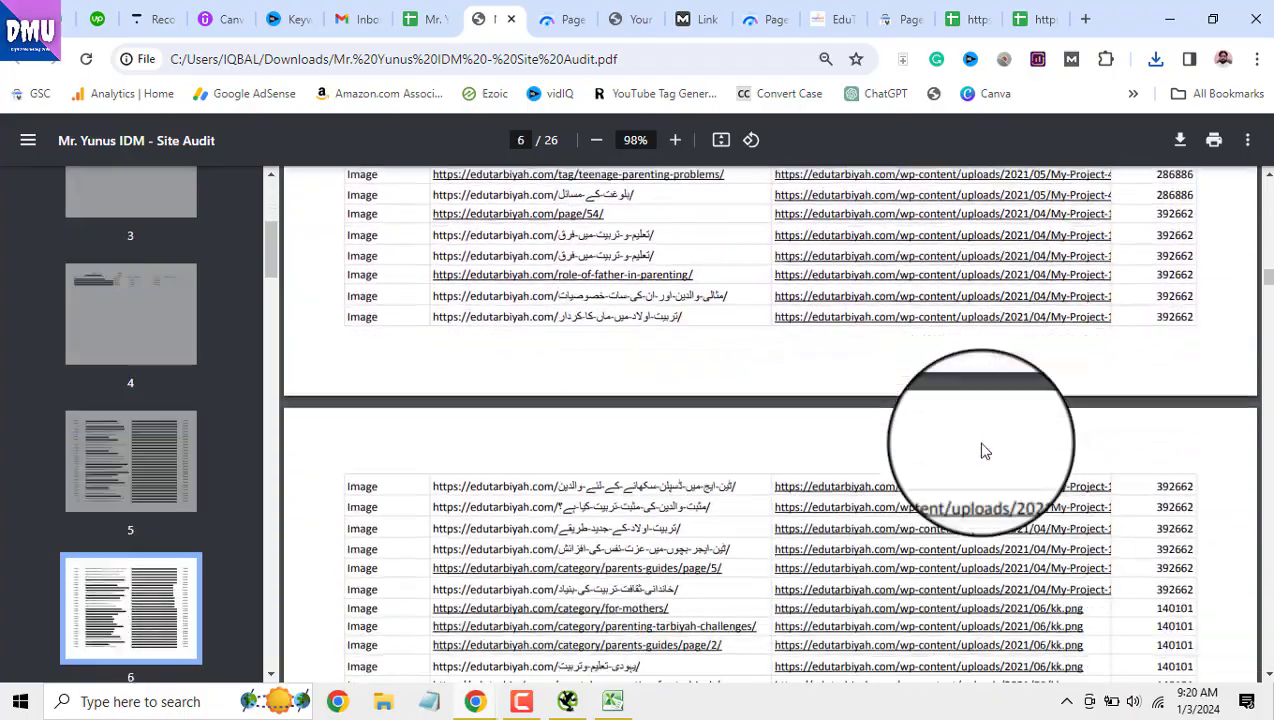
{"action": "scroll", "coordinate": [981, 451], "scroll_direction": "down", "scroll_amount": 10}
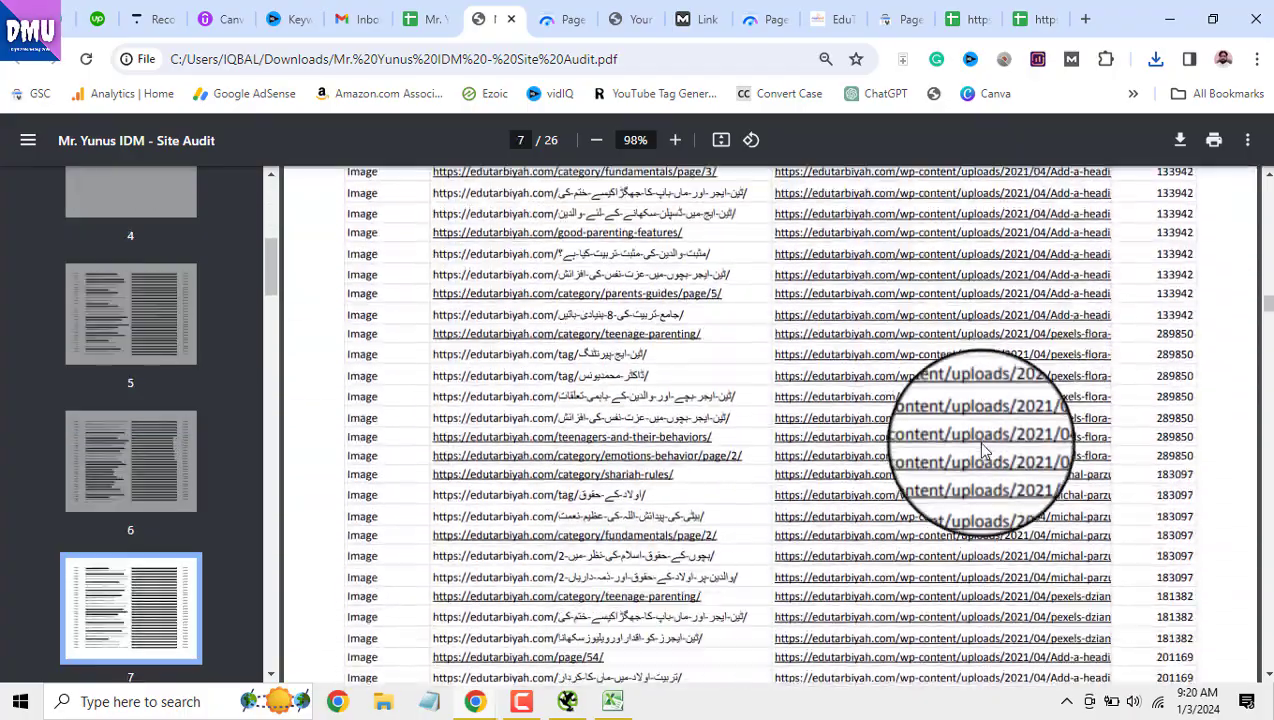
{"action": "scroll", "coordinate": [981, 451], "scroll_direction": "down", "scroll_amount": 10}
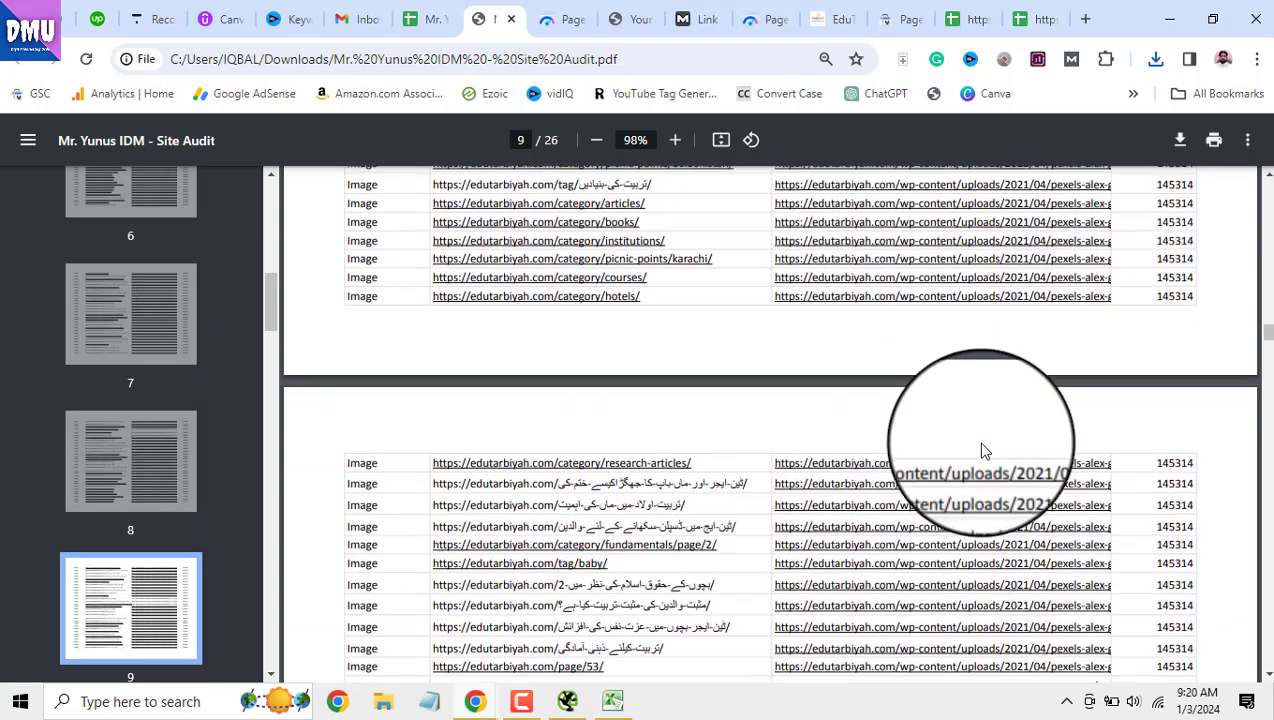
{"action": "scroll", "coordinate": [981, 451], "scroll_direction": "down", "scroll_amount": 10}
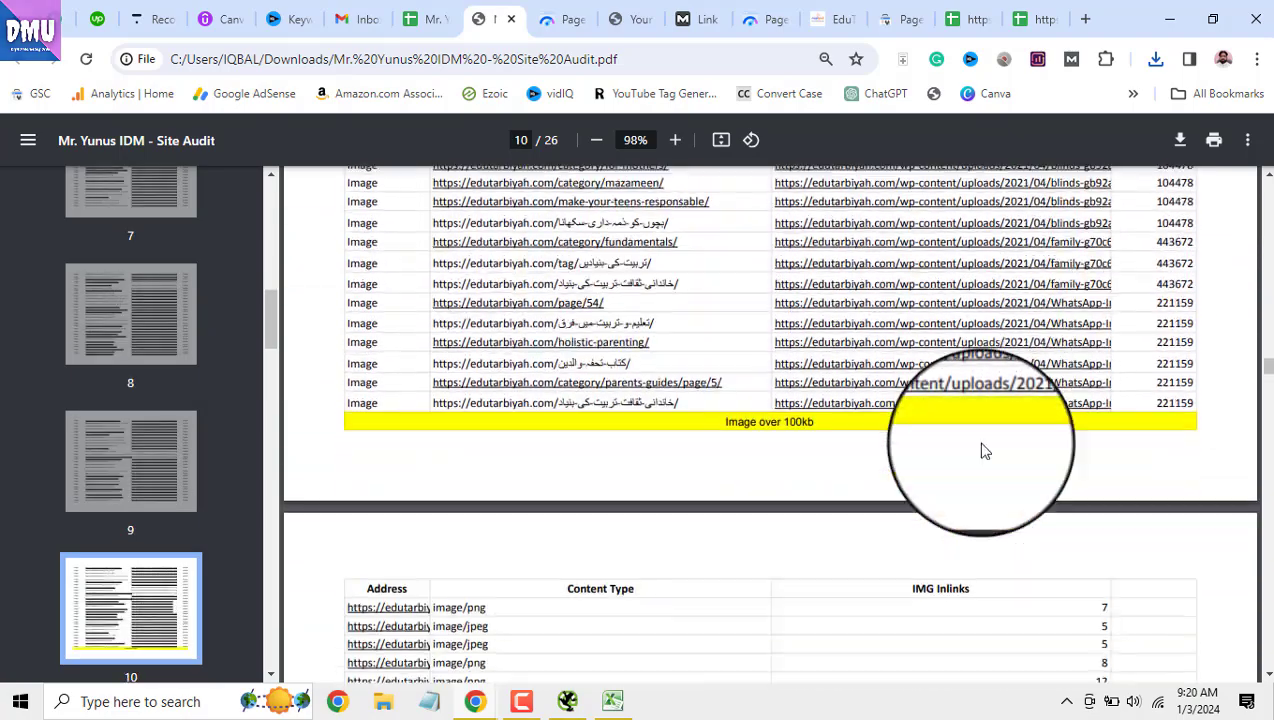
Review the PDF's last-crawled URL list, H1 tables and meta description pages
{"action": "scroll", "coordinate": [981, 451], "scroll_direction": "down", "scroll_amount": 10}
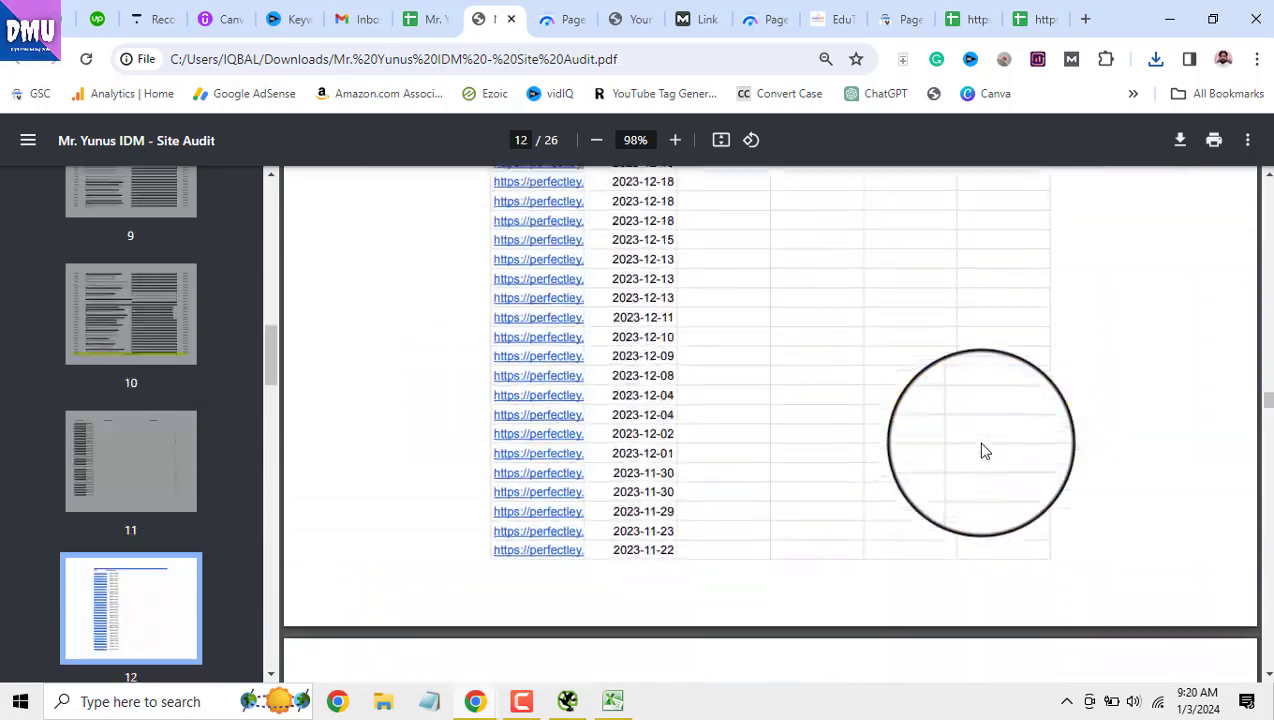
{"action": "scroll", "coordinate": [981, 451], "scroll_direction": "down", "scroll_amount": 10}
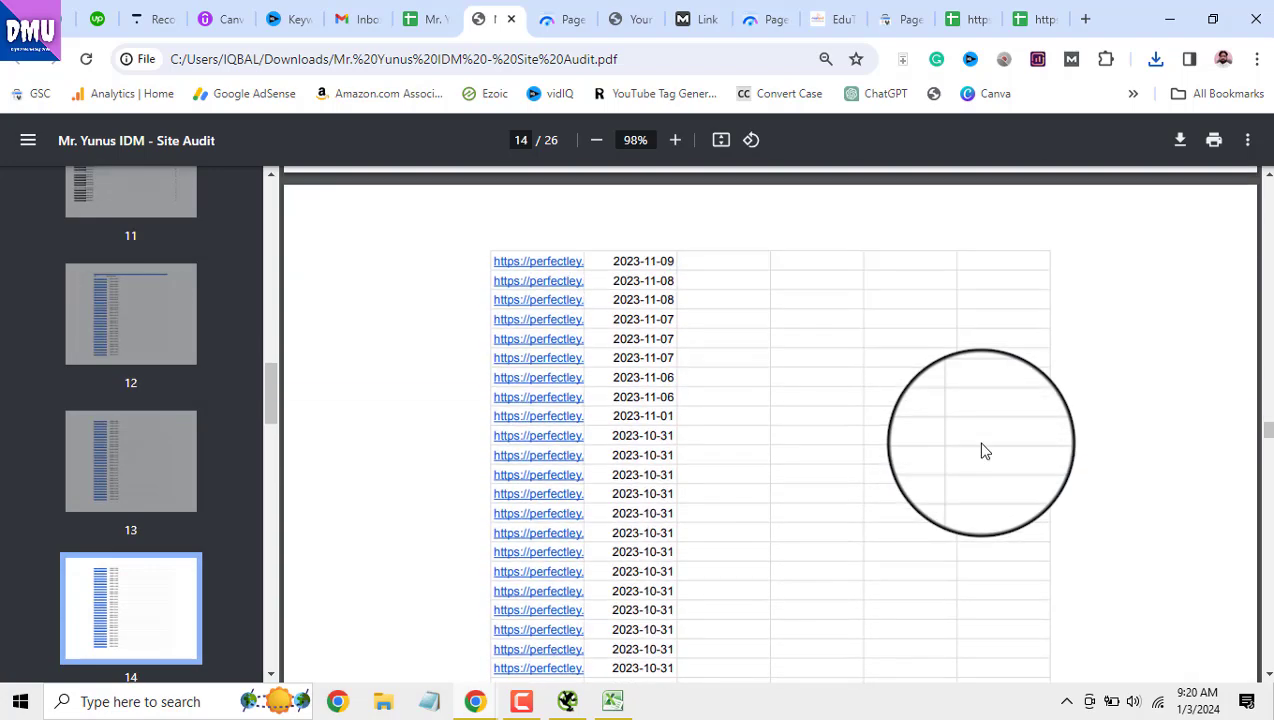
{"action": "scroll", "coordinate": [981, 451], "scroll_direction": "down", "scroll_amount": 10}
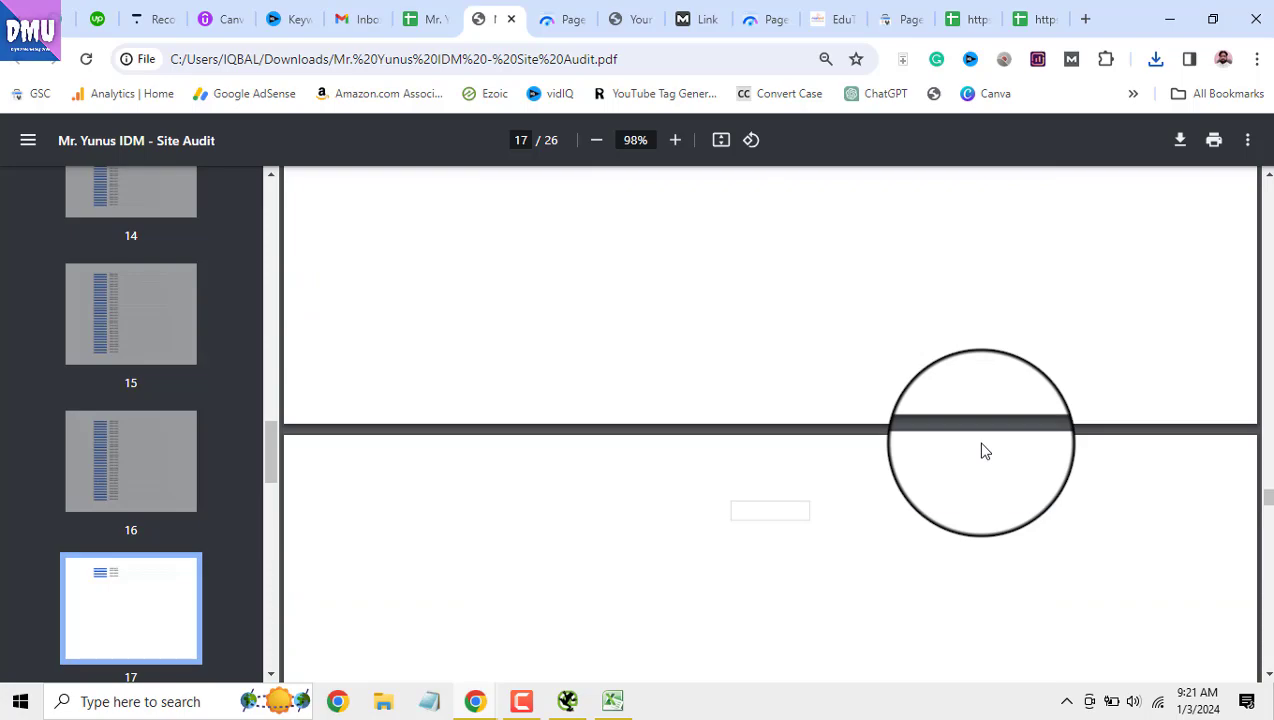
{"action": "scroll", "coordinate": [981, 451], "scroll_direction": "down", "scroll_amount": 2}
{"action": "scroll", "coordinate": [981, 451], "scroll_direction": "down", "scroll_amount": 5}
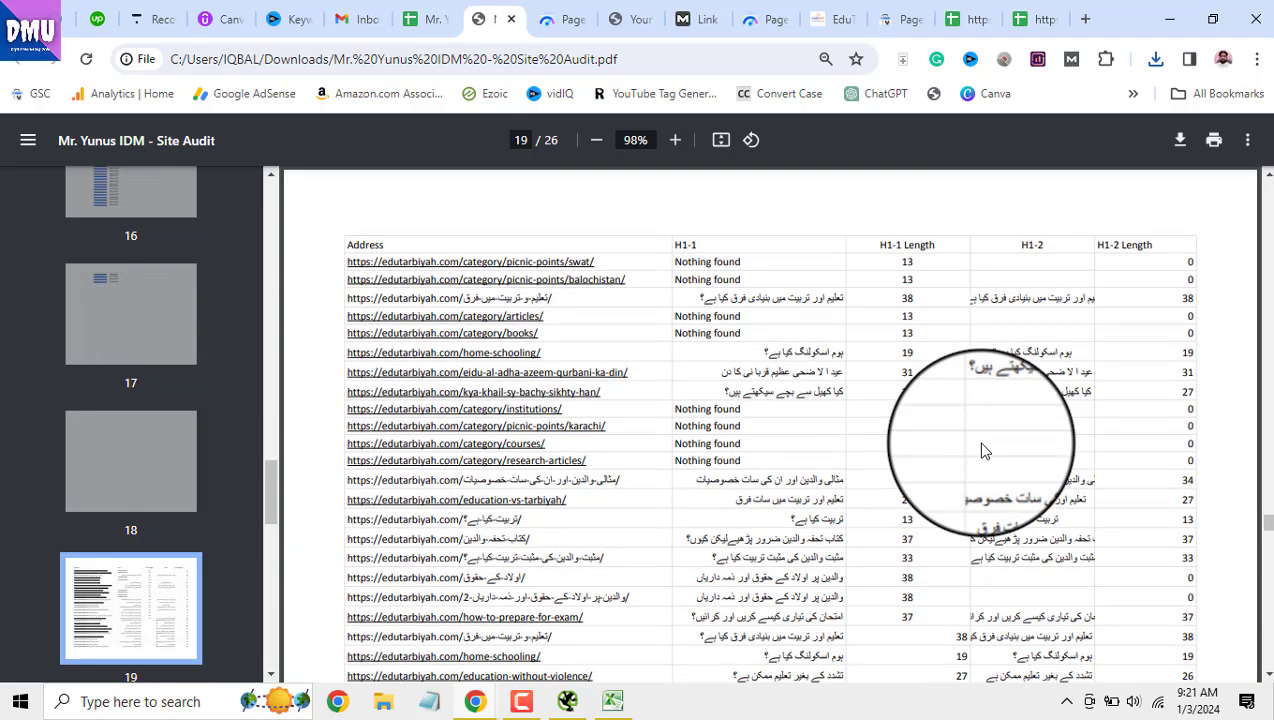
{"action": "scroll", "coordinate": [981, 451], "scroll_direction": "down", "scroll_amount": 5}
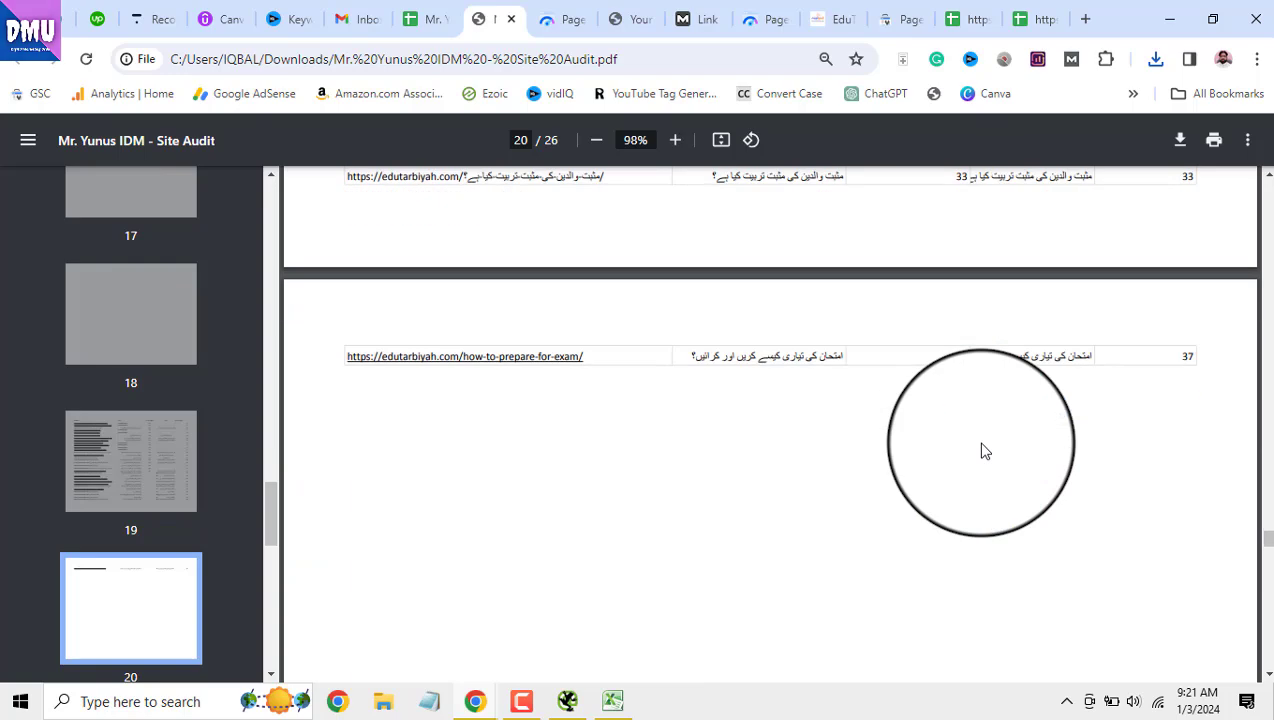
{"action": "scroll", "coordinate": [981, 451], "scroll_direction": "down", "scroll_amount": 10}
{"action": "scroll", "coordinate": [981, 451], "scroll_direction": "down", "scroll_amount": 6}
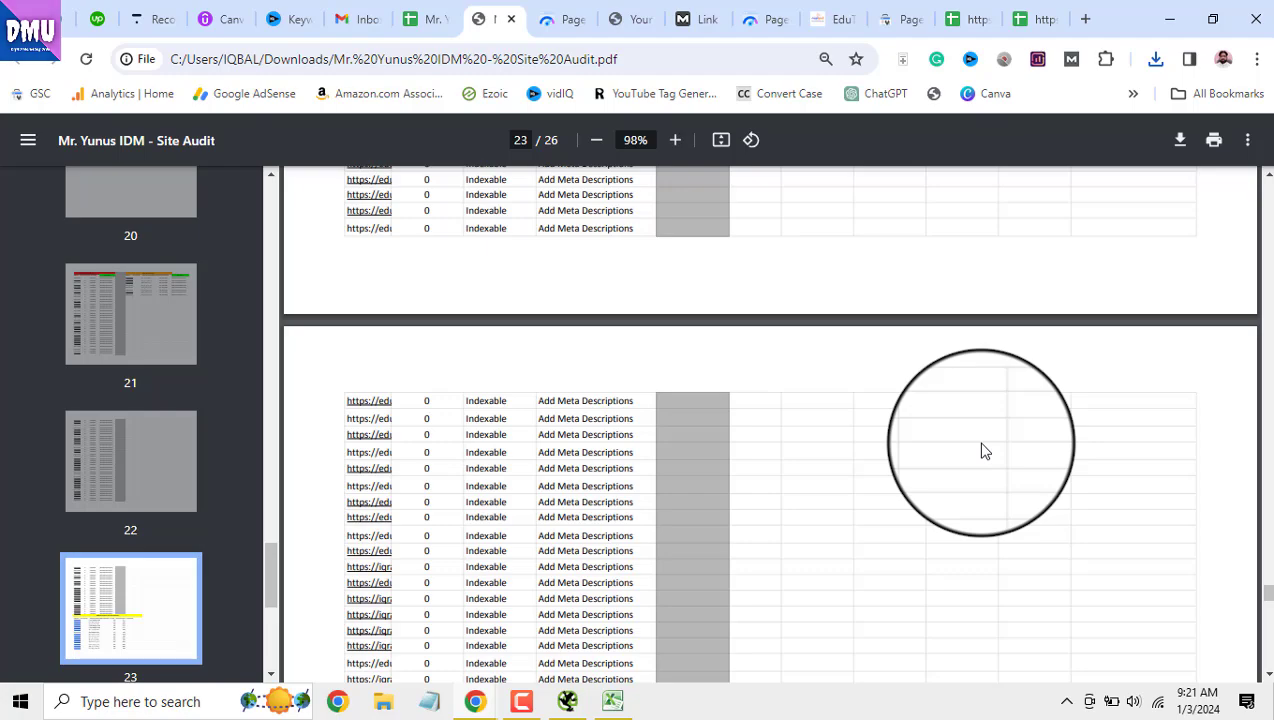
Check the missing and over-155-character meta description tables with their solutions on page 21 of the PDF
{"action": "scroll", "coordinate": [981, 451], "scroll_direction": "up", "scroll_amount": 2}
{"action": "scroll", "coordinate": [981, 451], "scroll_direction": "down", "scroll_amount": 2}
{"action": "scroll", "coordinate": [981, 451], "scroll_direction": "up", "scroll_amount": 10}
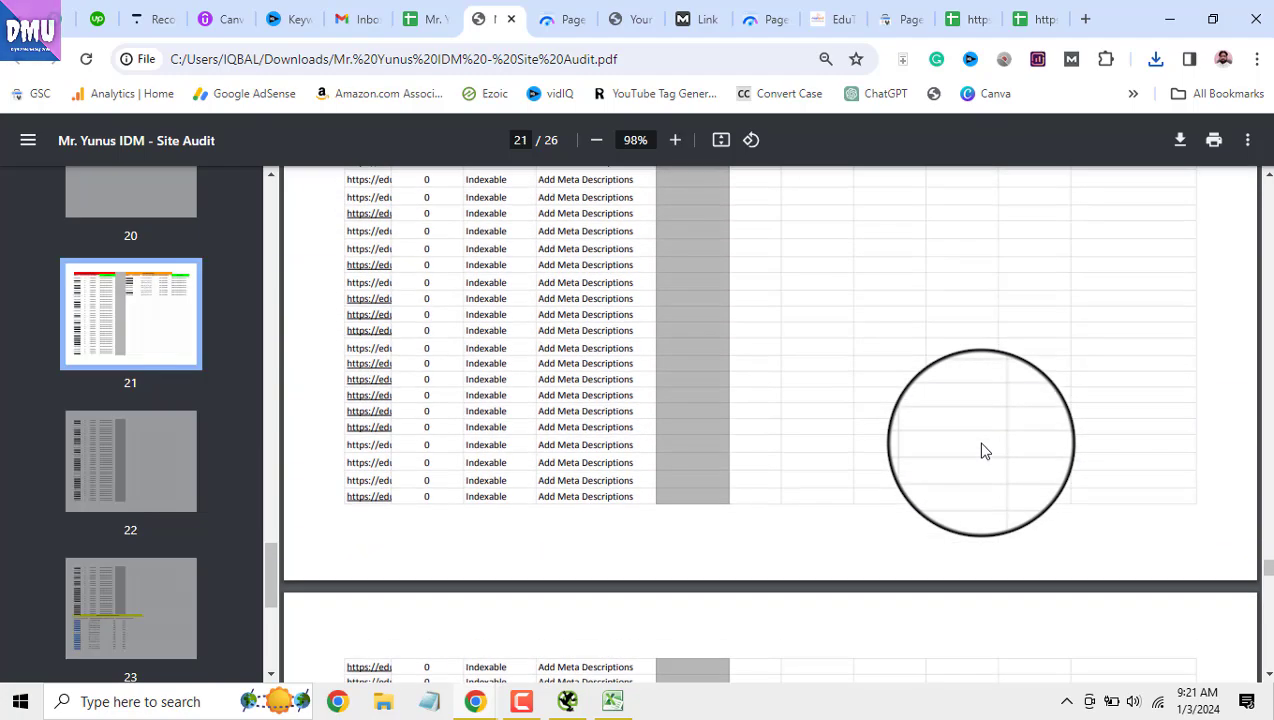
{"action": "scroll", "coordinate": [981, 451], "scroll_direction": "up", "scroll_amount": 12}
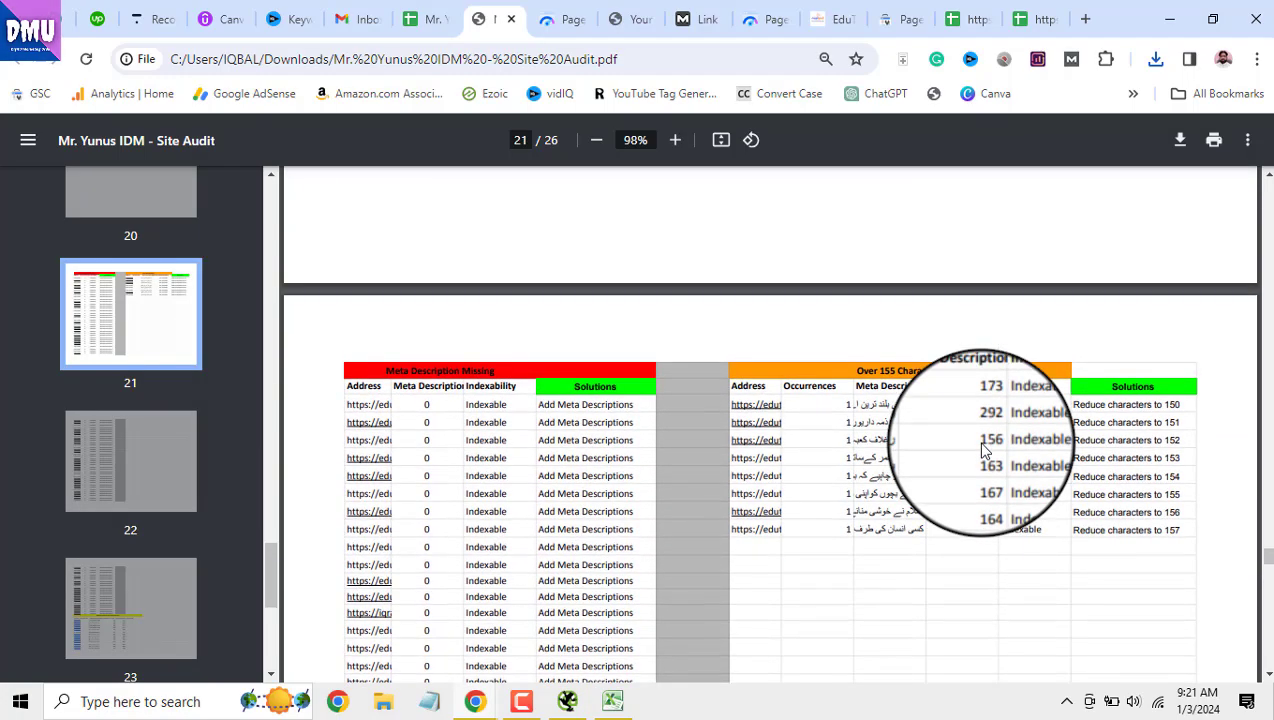
Go back through the exported report from the H1 pages to the missing alt text table on page 4
{"action": "scroll", "coordinate": [981, 451], "scroll_direction": "up", "scroll_amount": 5}
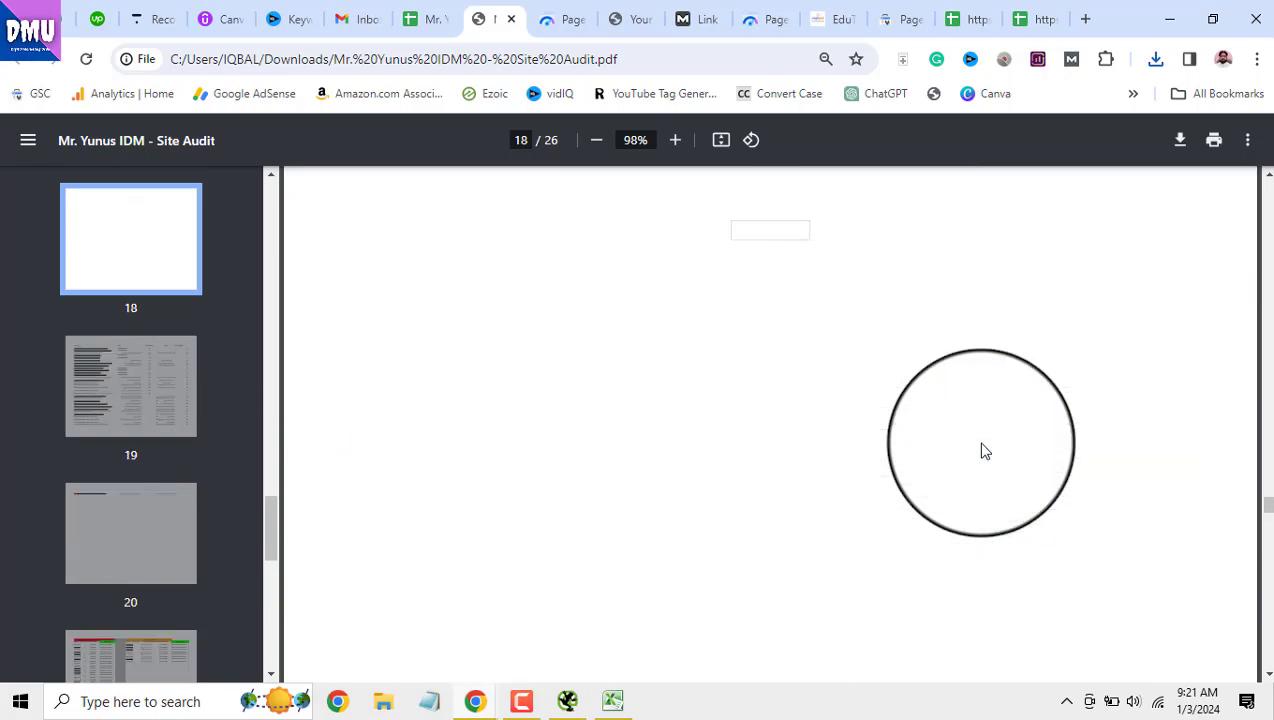
{"action": "scroll", "coordinate": [981, 451], "scroll_direction": "up", "scroll_amount": 10}
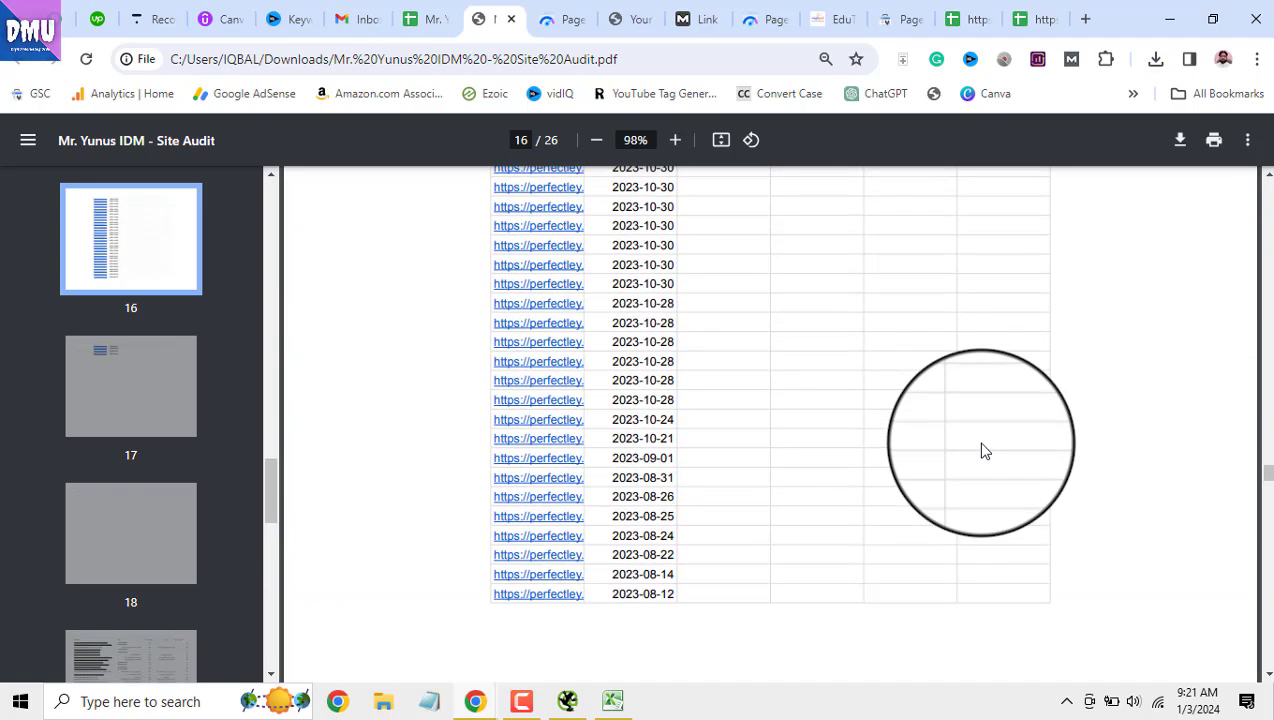
{"action": "scroll", "coordinate": [981, 451], "scroll_direction": "up", "scroll_amount": 9}
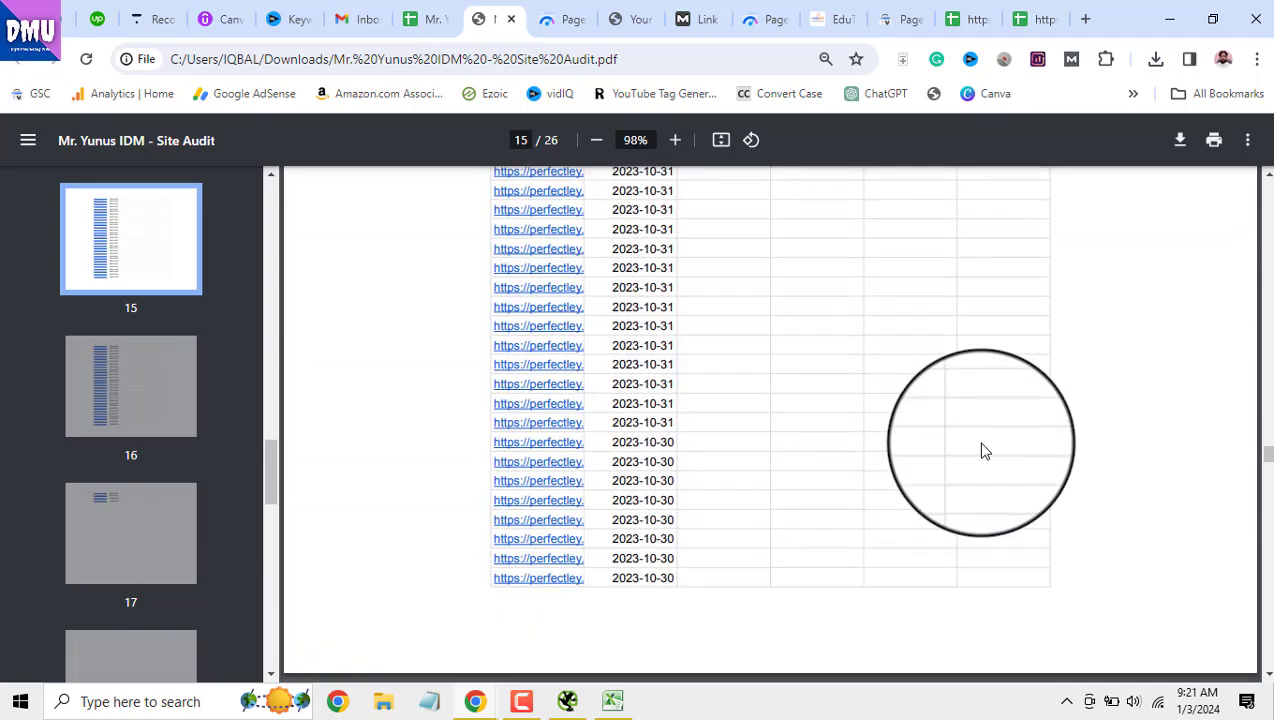
{"action": "scroll", "coordinate": [981, 451], "scroll_direction": "up", "scroll_amount": 12}
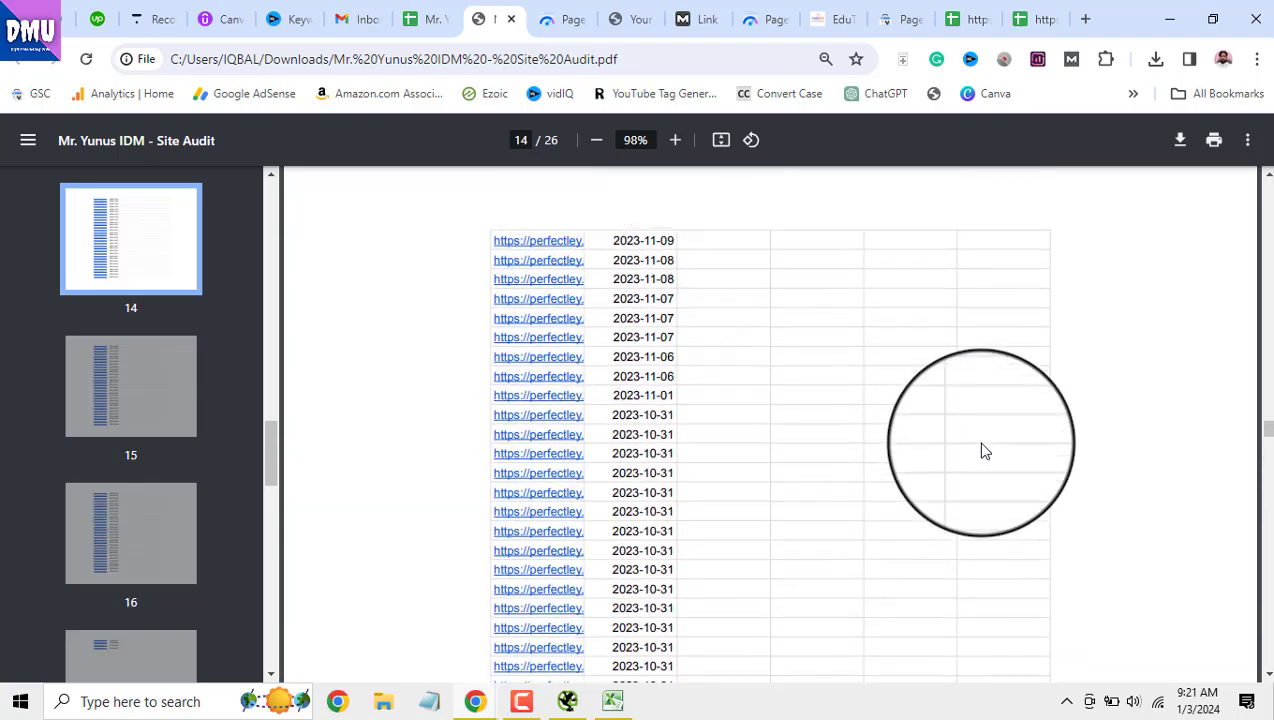
{"action": "scroll", "coordinate": [981, 451], "scroll_direction": "up", "scroll_amount": 10}
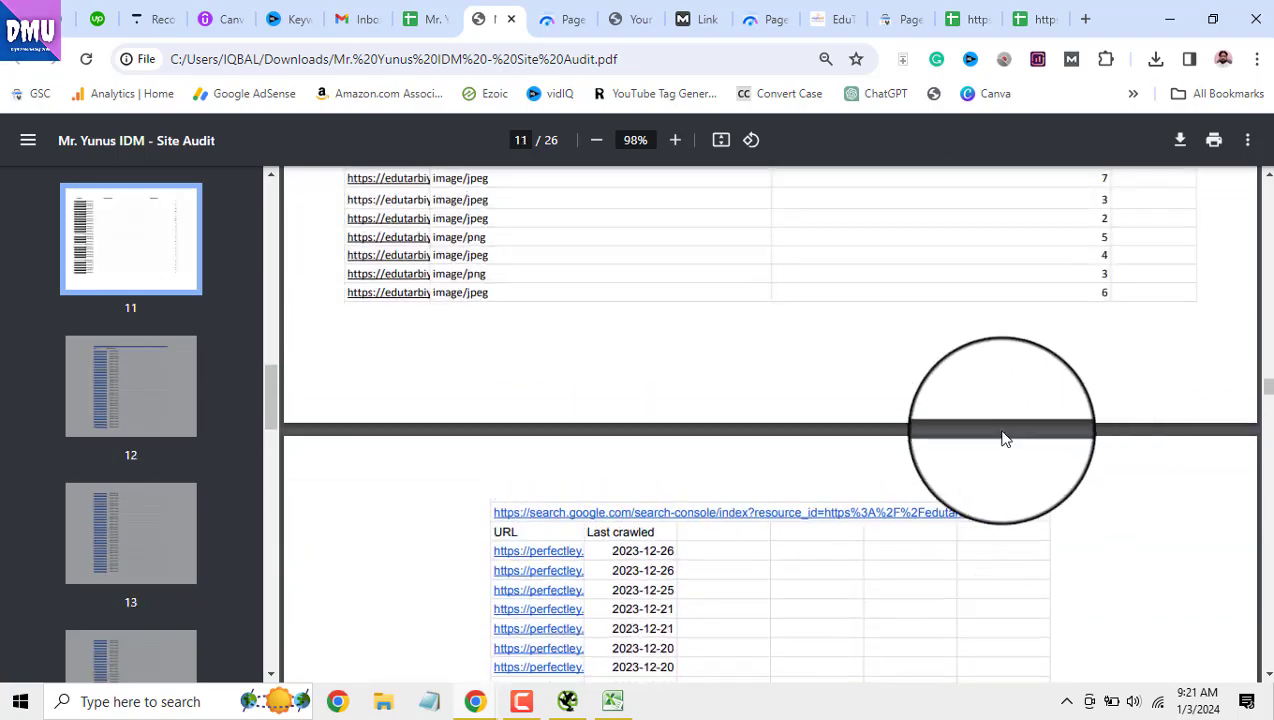
{"action": "scroll", "coordinate": [958, 511], "scroll_direction": "up", "scroll_amount": 15}
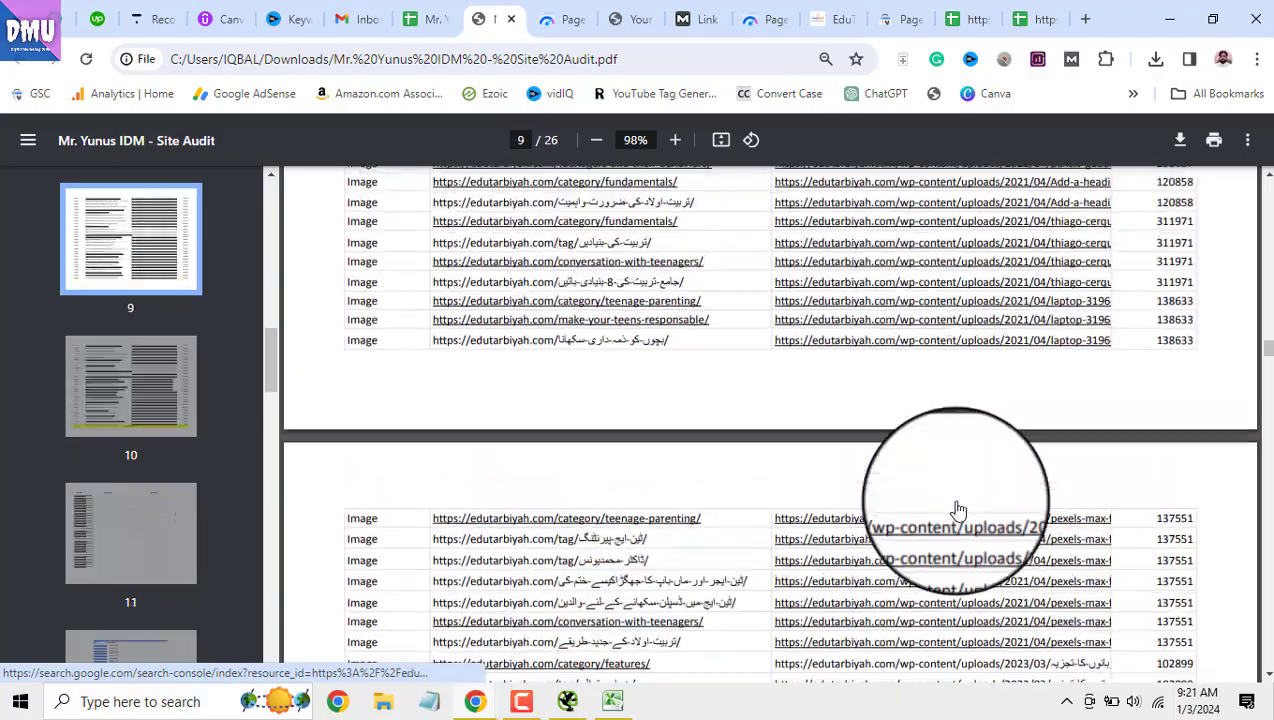
{"action": "scroll", "coordinate": [958, 511], "scroll_direction": "up", "scroll_amount": 10}
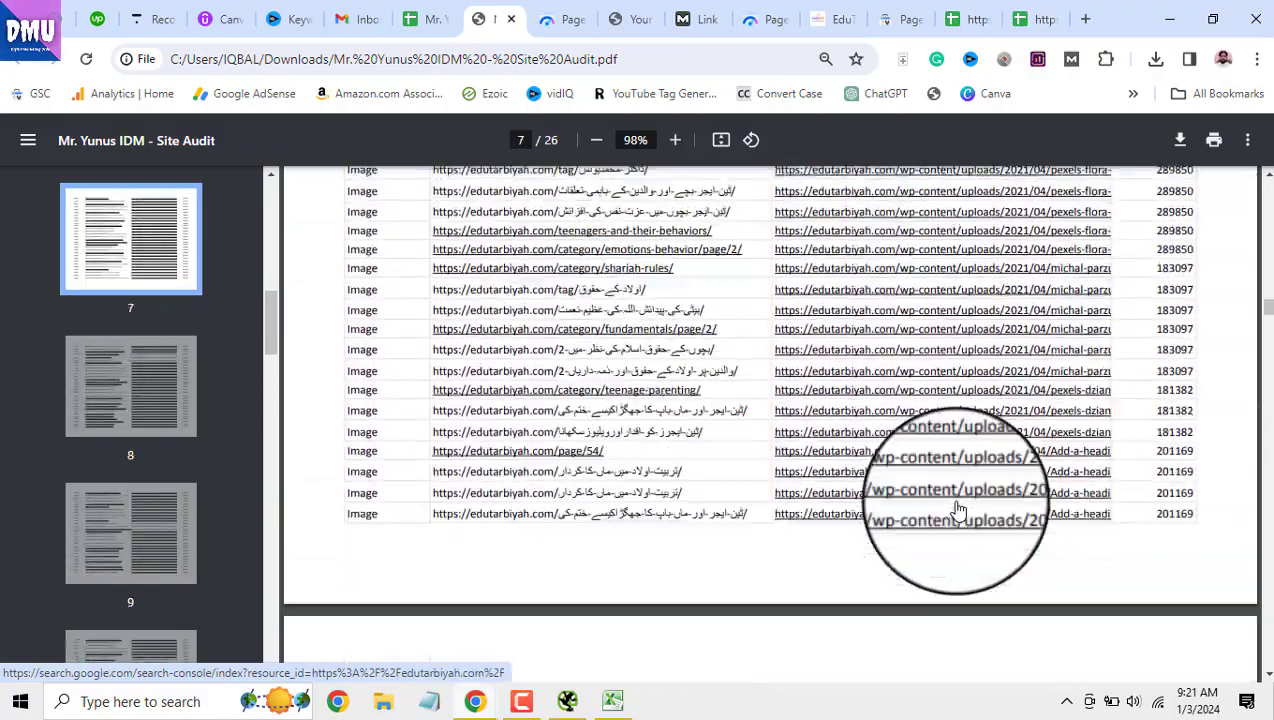
{"action": "scroll", "coordinate": [958, 511], "scroll_direction": "up", "scroll_amount": 10}
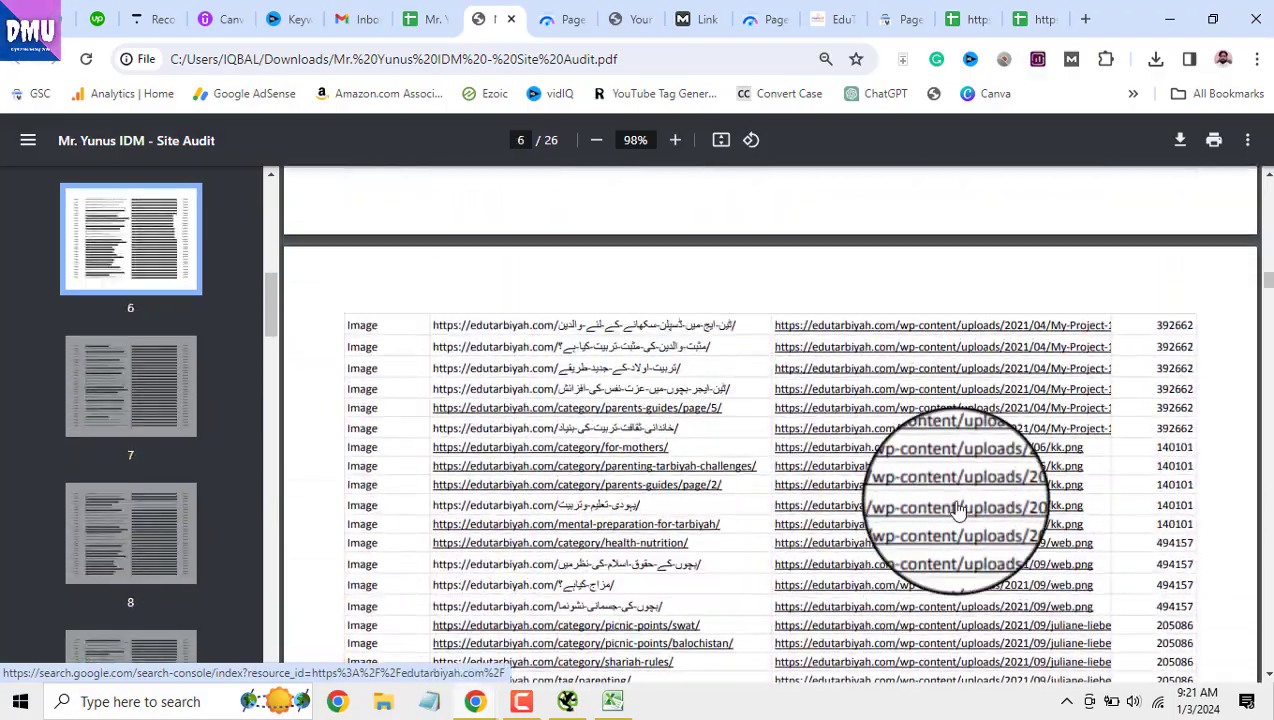
{"action": "scroll", "coordinate": [958, 511], "scroll_direction": "up", "scroll_amount": 8}
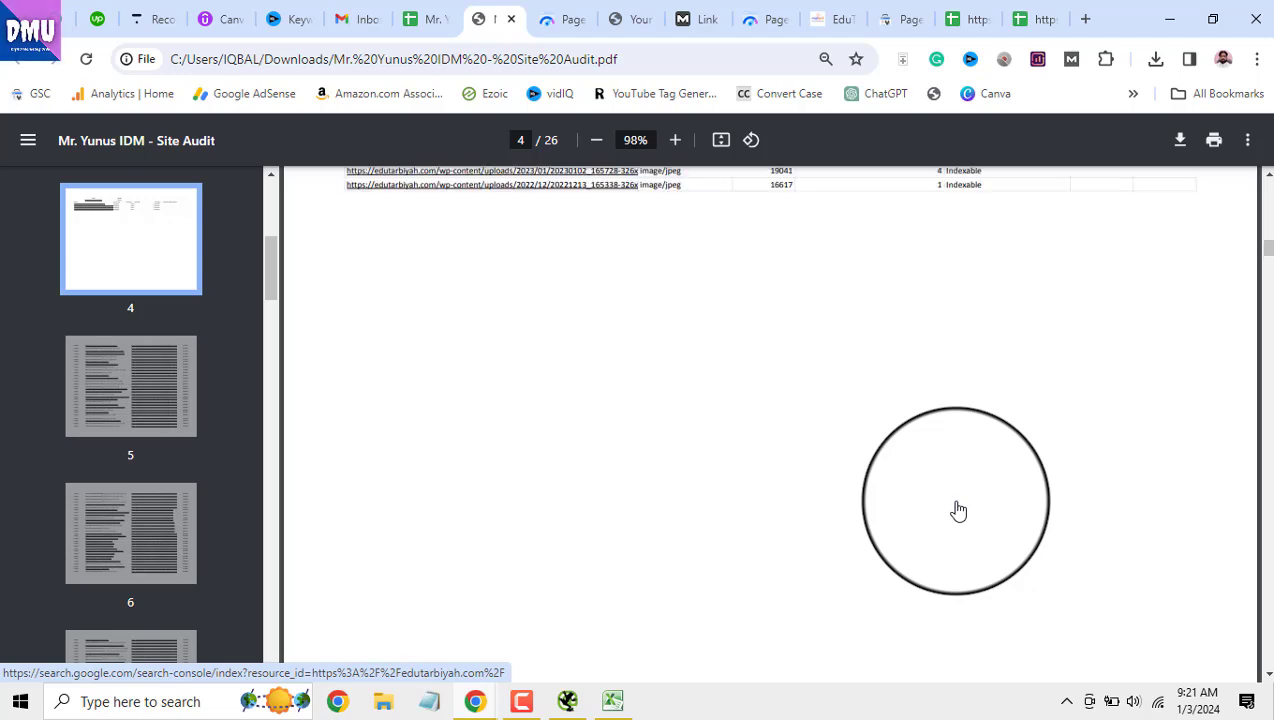
{"action": "scroll", "coordinate": [958, 511], "scroll_direction": "up", "scroll_amount": 4}
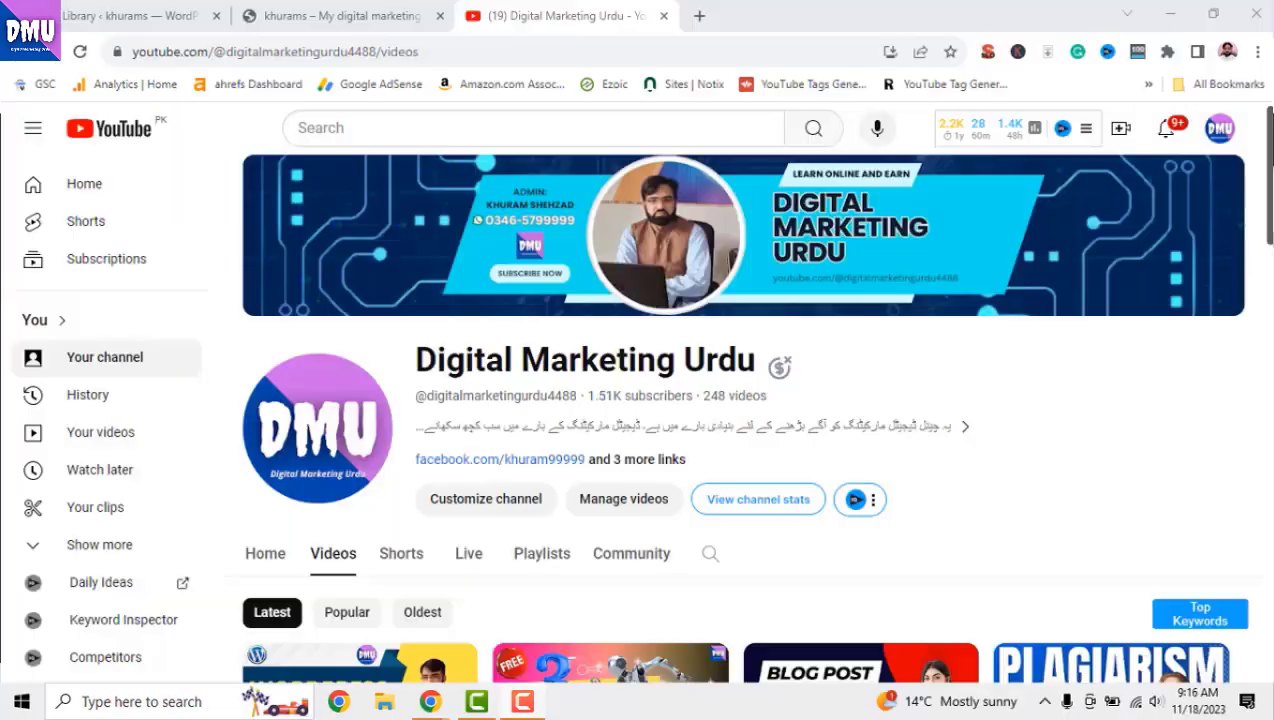
{"action": "scroll", "coordinate": [735, 420], "scroll_direction": "down", "scroll_amount": 6}
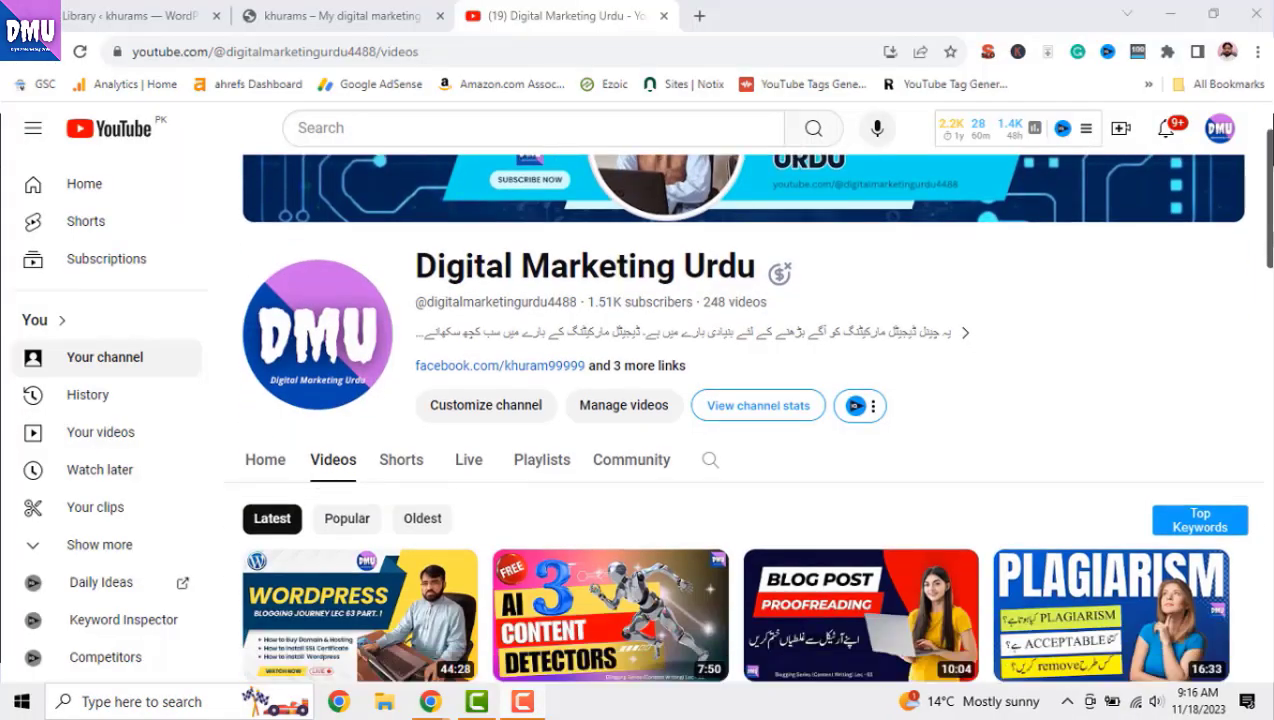
{"action": "scroll", "coordinate": [735, 420], "scroll_direction": "down", "scroll_amount": 10}
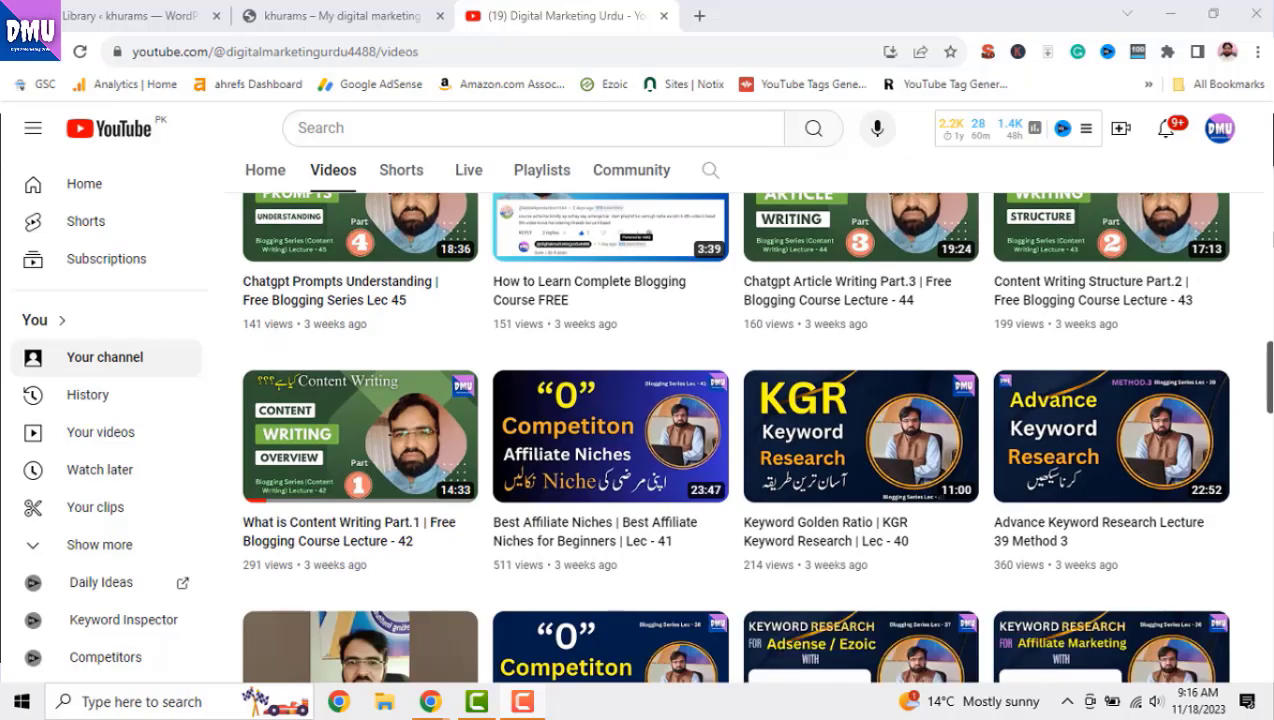
{"action": "scroll", "coordinate": [744, 651], "scroll_direction": "down", "scroll_amount": 4}
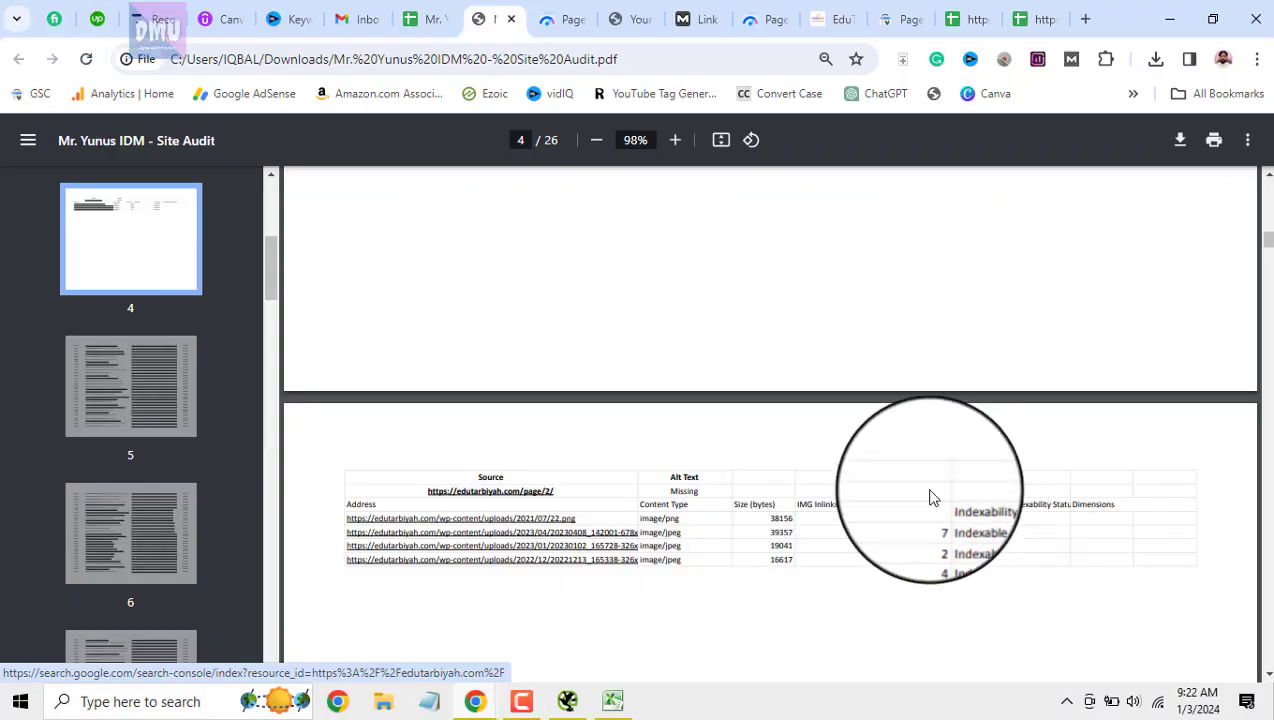